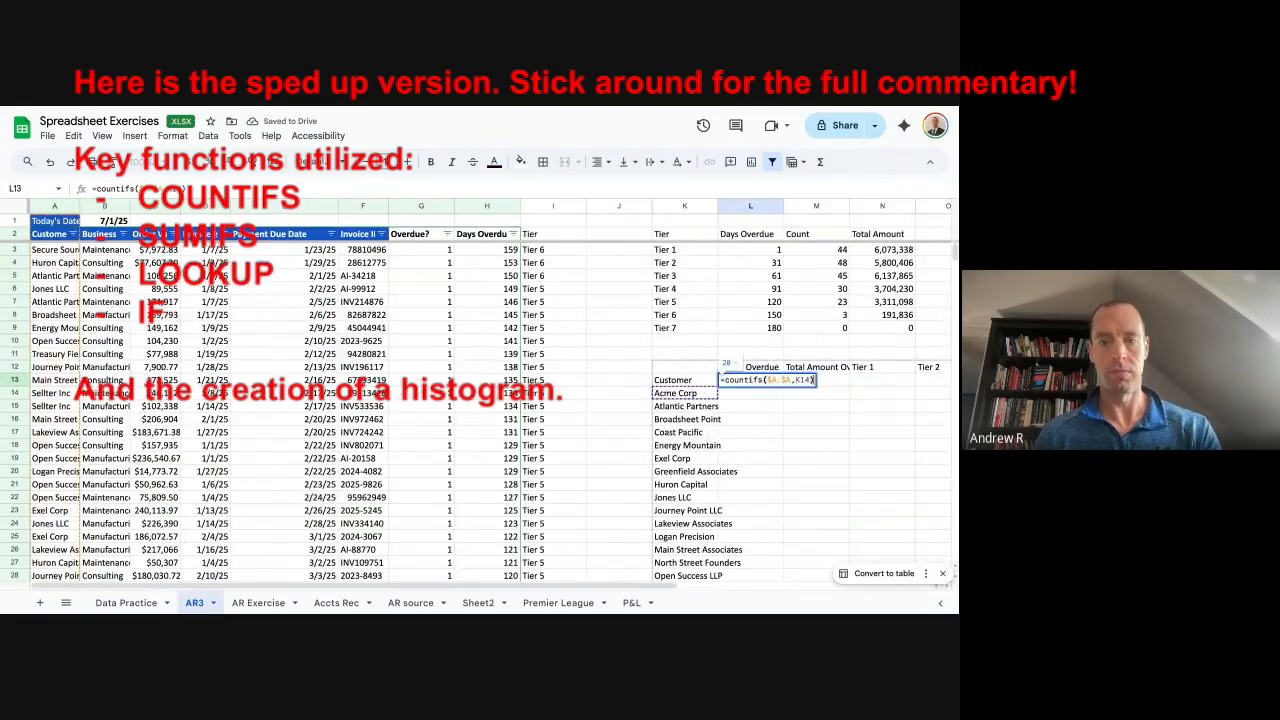
# Add 'Total Count by Tier' and 'Total Amount by Tier' headings with COUNTIFS and SUM tier formulas.
pyautogui.write('Total Count by Tier')
pyautogui.press('Tab')
pyautogui.write('Total Amount by Tier')
pyautogui.click(391, 318)
pyautogui.write('=countifs(')
pyautogui.click(489, 294)
pyautogui.write('=sumifs(D13')
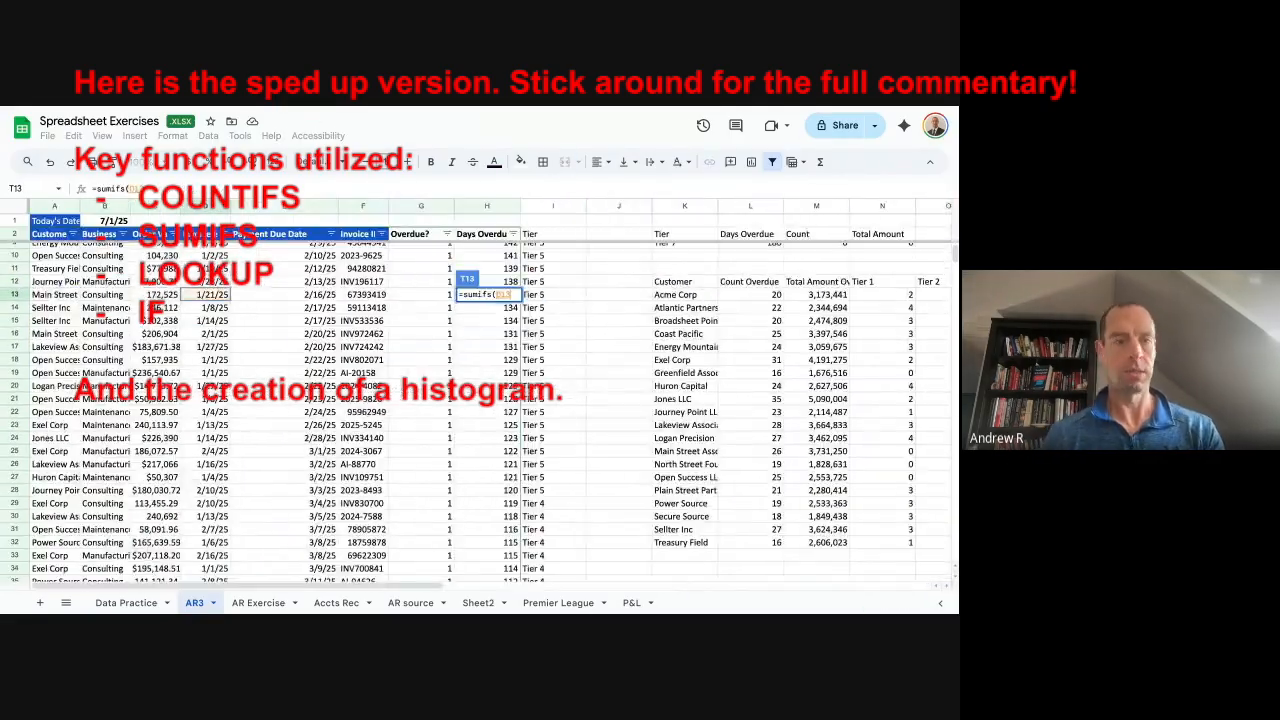
pyautogui.hotkey('ctrl', 'shift', 'h')
# Wrap a formula in IFERROR so errors display as blank.
pyautogui.click(593, 556)
pyautogui.write('=iferror(')
pyautogui.click(596, 323)
pyautogui.write(',""')
pyautogui.press('Return')
# Chart the tier summary table, plotting one series on the right axis.
pyautogui.click(257, 289)
pyautogui.moveTo(250, 234); pyautogui.dragTo(448, 318)
pyautogui.click(135, 136)
pyautogui.click(890, 201)
pyautogui.click(794, 410)
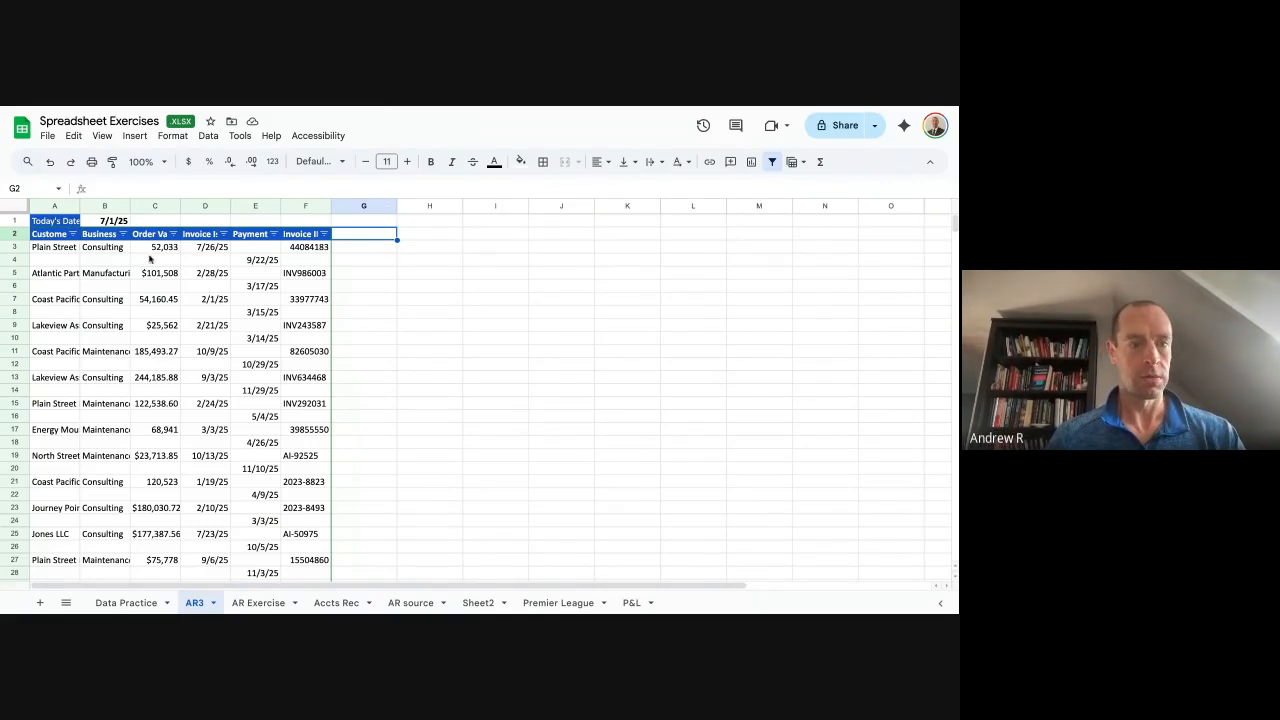
# Resize column E to fit the Payment Due Date header.
pyautogui.moveTo(54, 263); pyautogui.dragTo(300, 260)
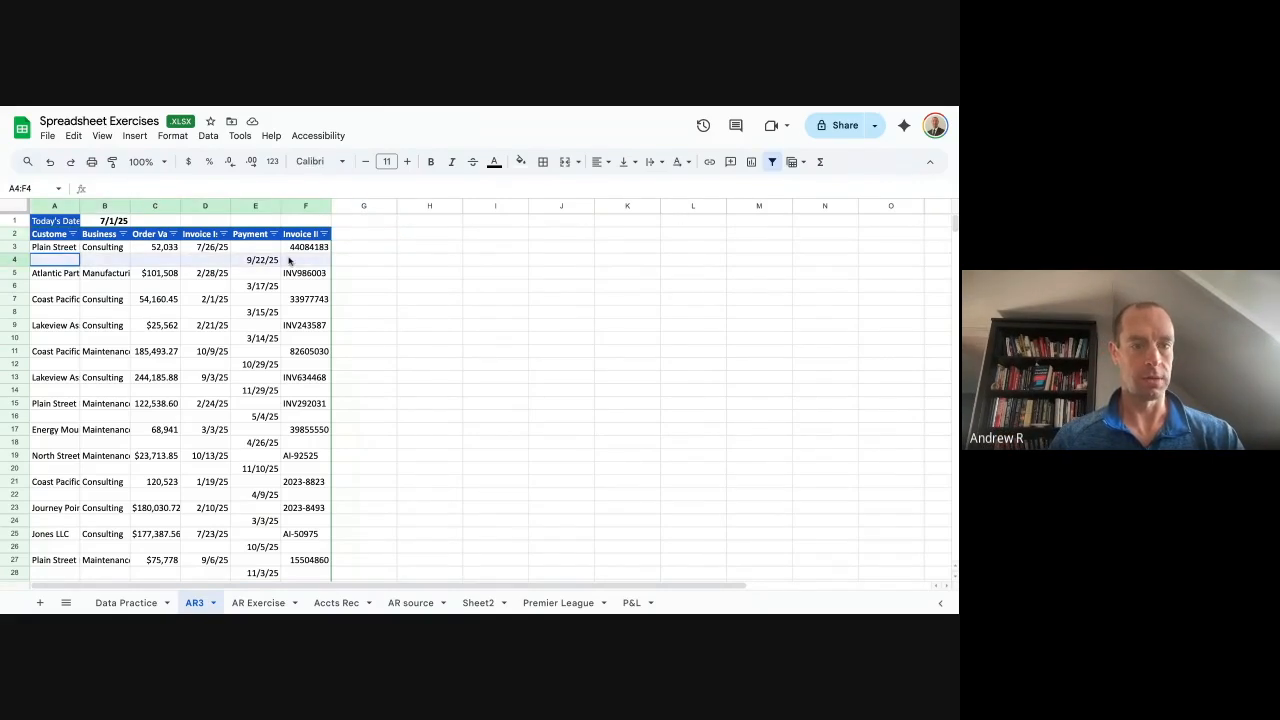
pyautogui.moveTo(280, 207); pyautogui.dragTo(327, 210)
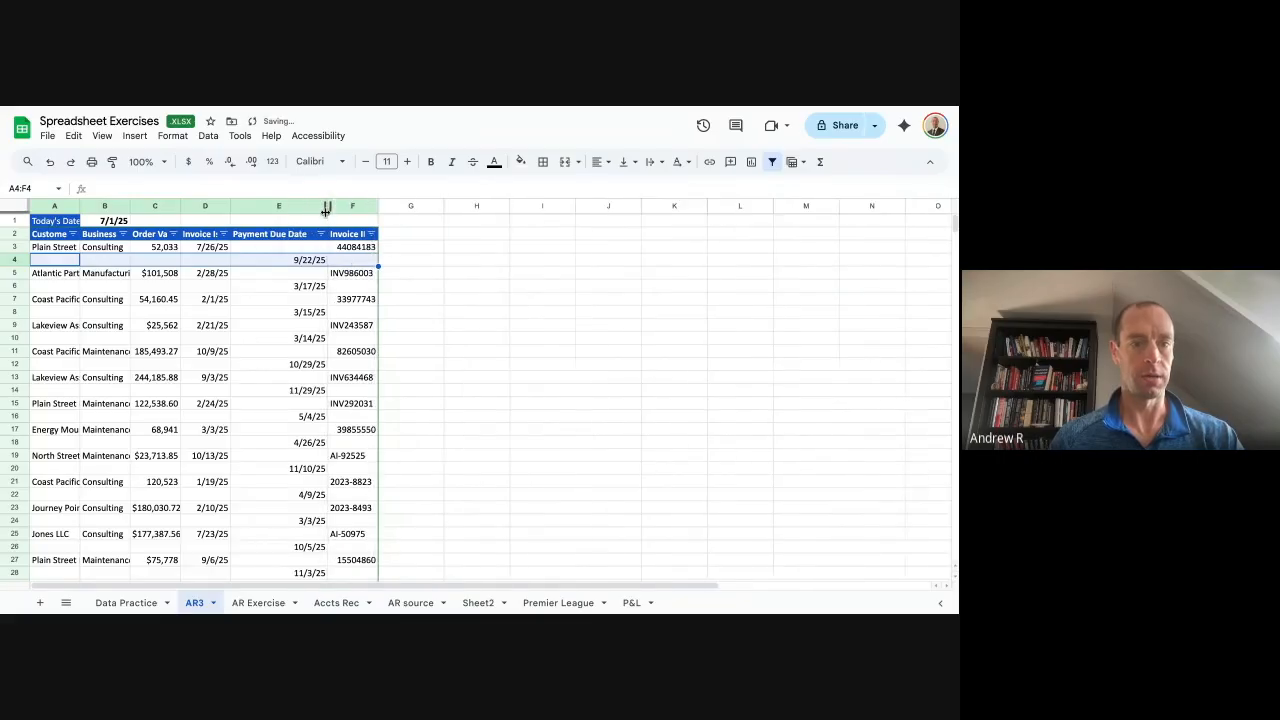
pyautogui.click(400, 261)
pyautogui.moveTo(328, 206); pyautogui.dragTo(319, 206)
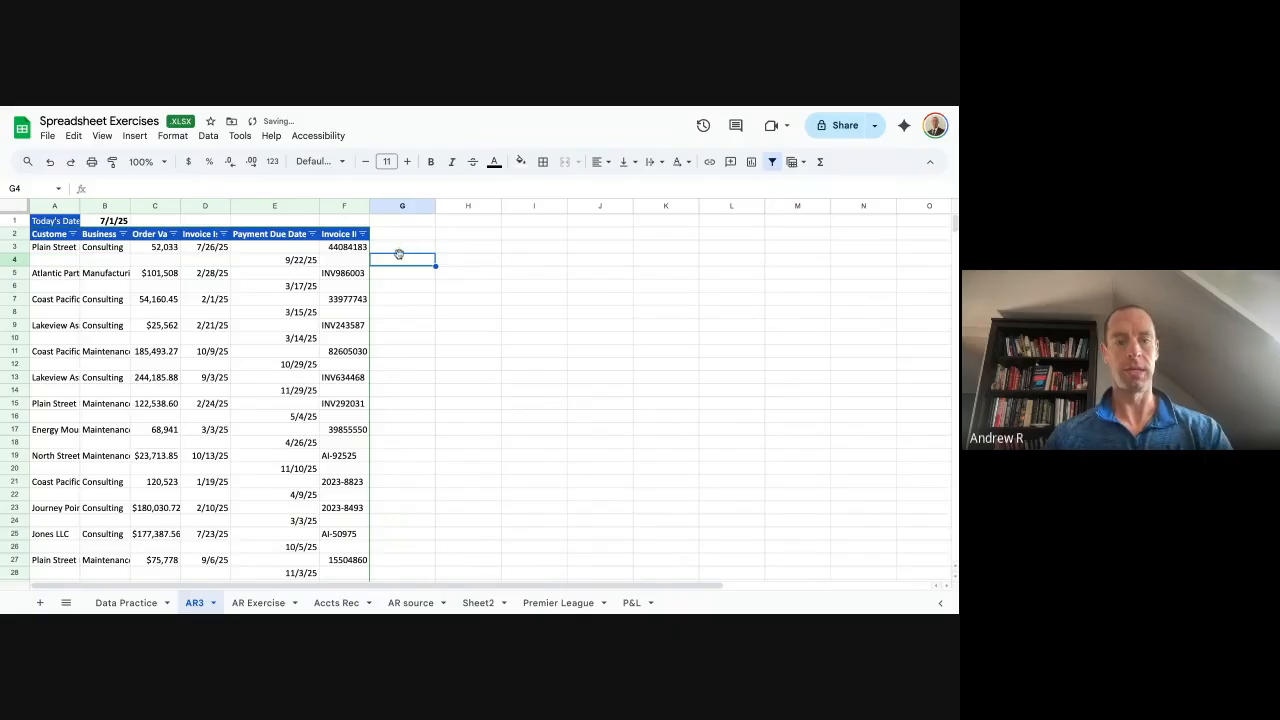
# Enter =E4 in G3 and accept the suggested autofill down column G.
pyautogui.click(402, 247)
pyautogui.write('=')
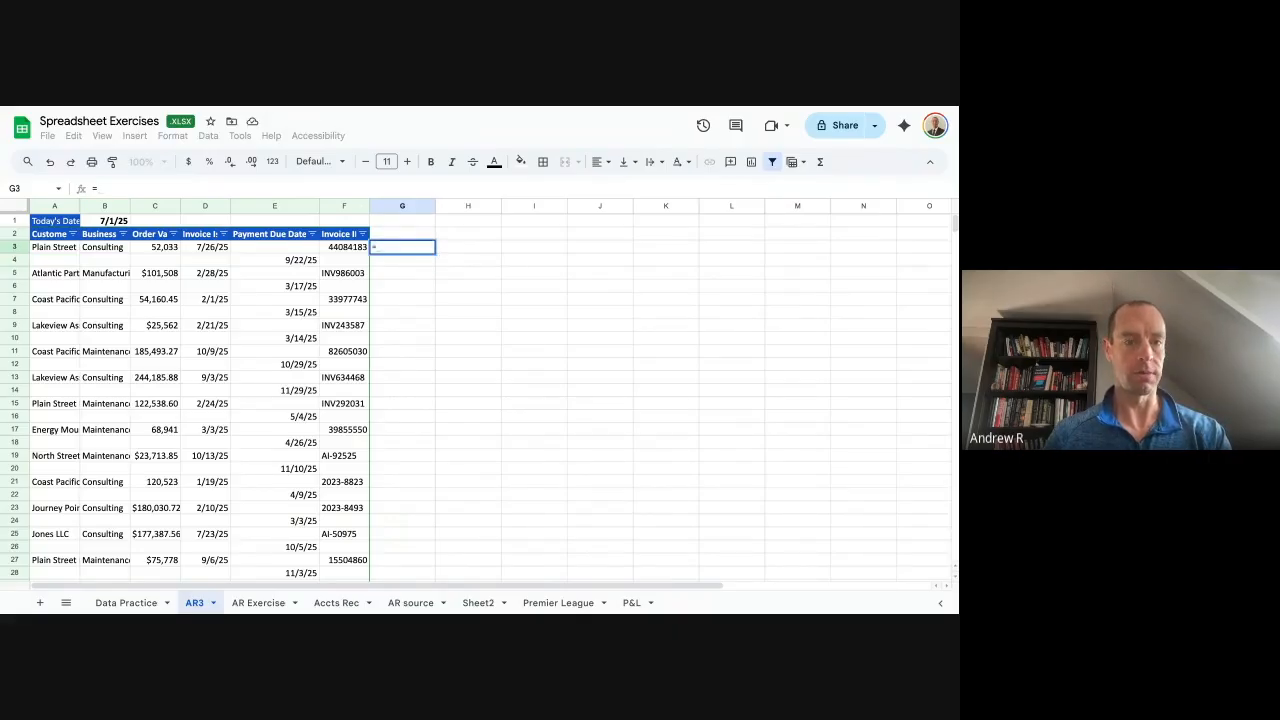
pyautogui.press('Down')
pyautogui.press('Left')
pyautogui.press('Left')
pyautogui.press('Return')
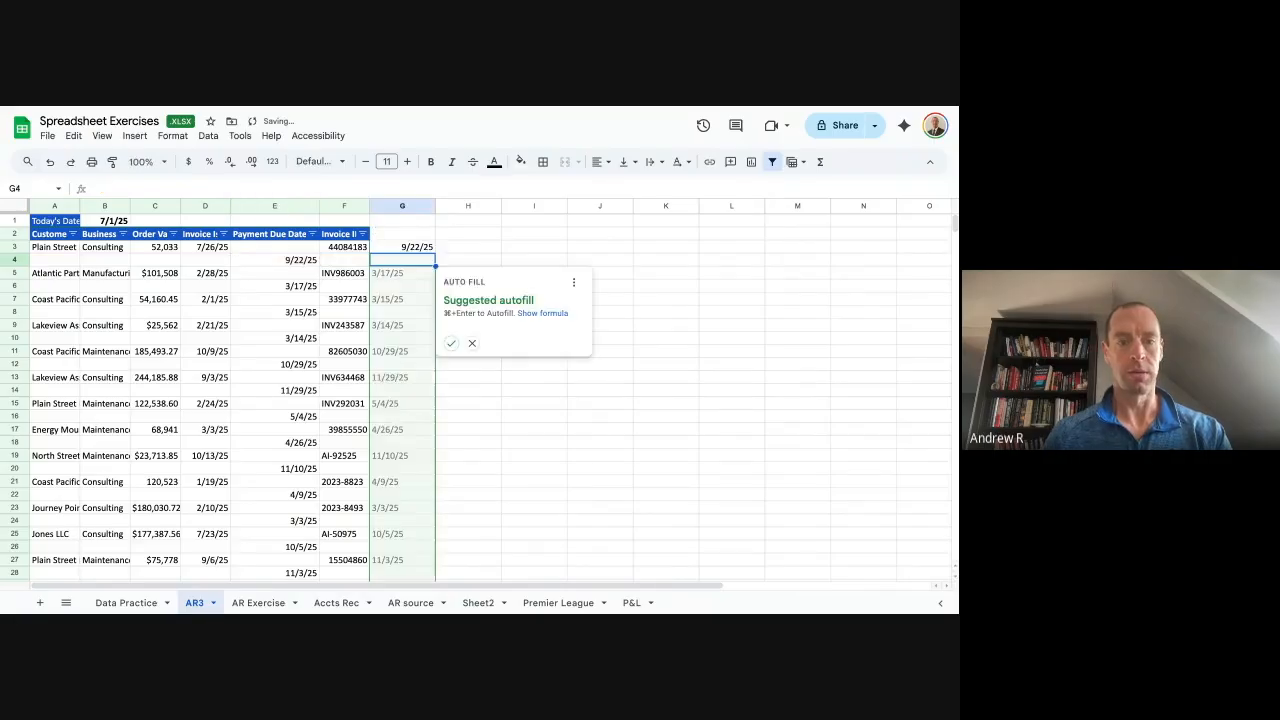
pyautogui.press('super+Return')
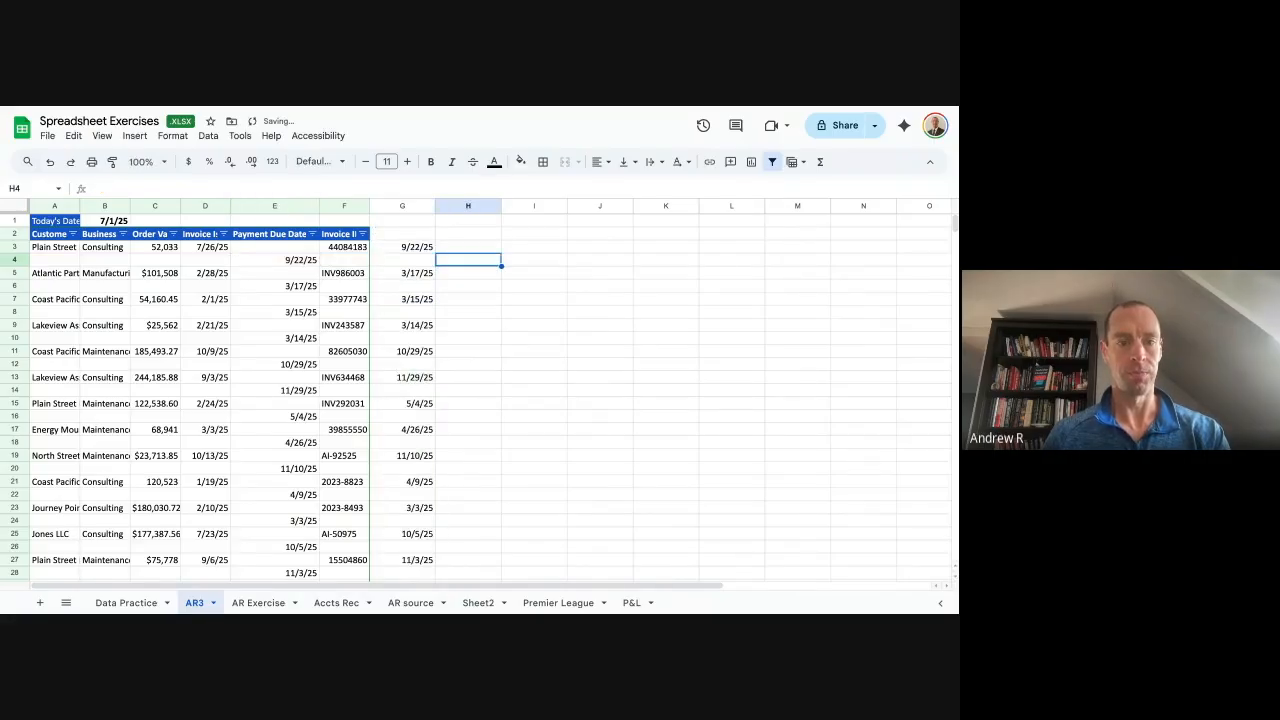
# Check the G3 formula and how far the invoice data runs.
pyautogui.press('Up')
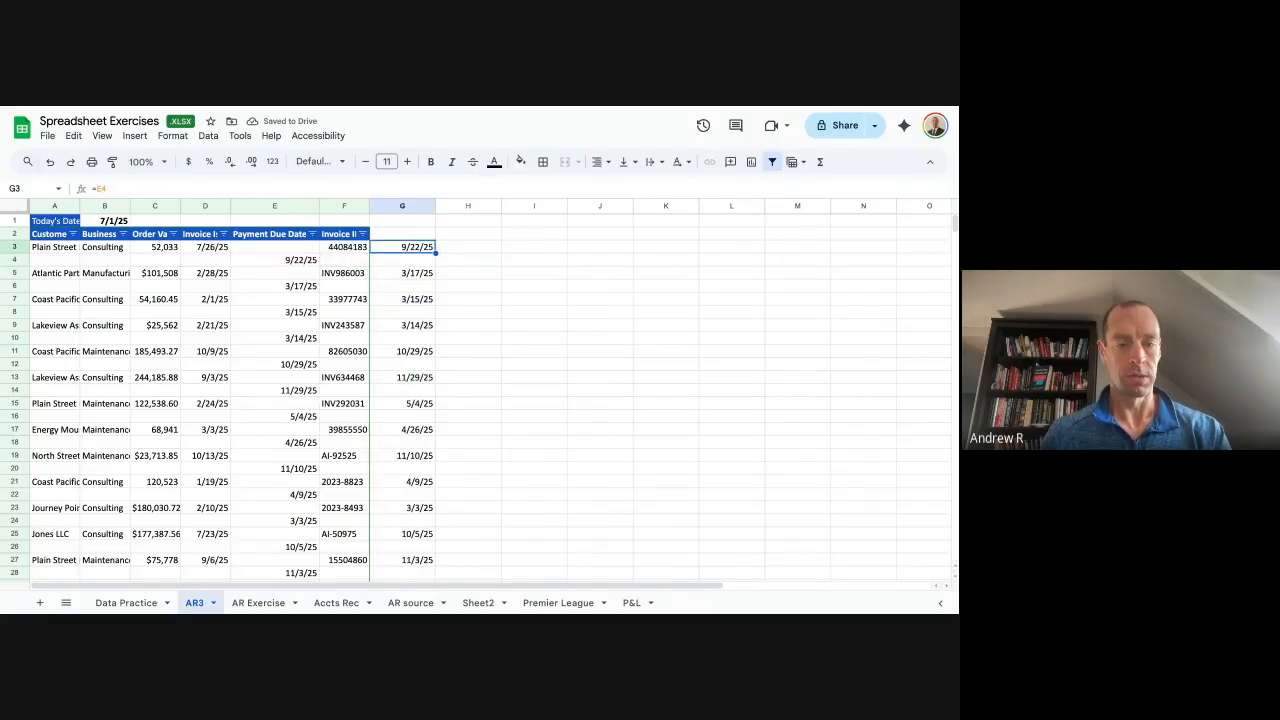
pyautogui.press('Right')
pyautogui.press('Down')
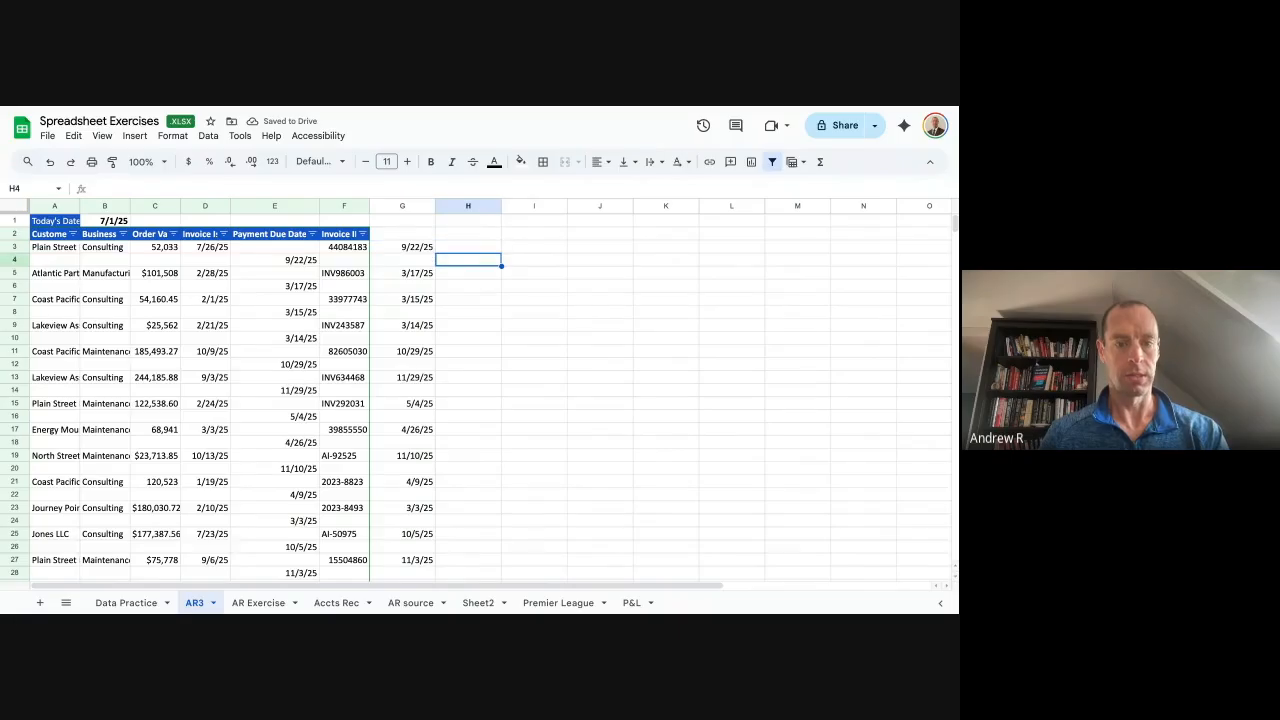
pyautogui.hotkey('ctrl', 'Down')
pyautogui.hotkey('ctrl', 'Up')
pyautogui.hotkey('ctrl', 'Up')
pyautogui.press('Down')
pyautogui.press('Left')
pyautogui.press('Down')
# Inspect the filled due-date formulas in column G and locate the last data row.
pyautogui.press('Left')
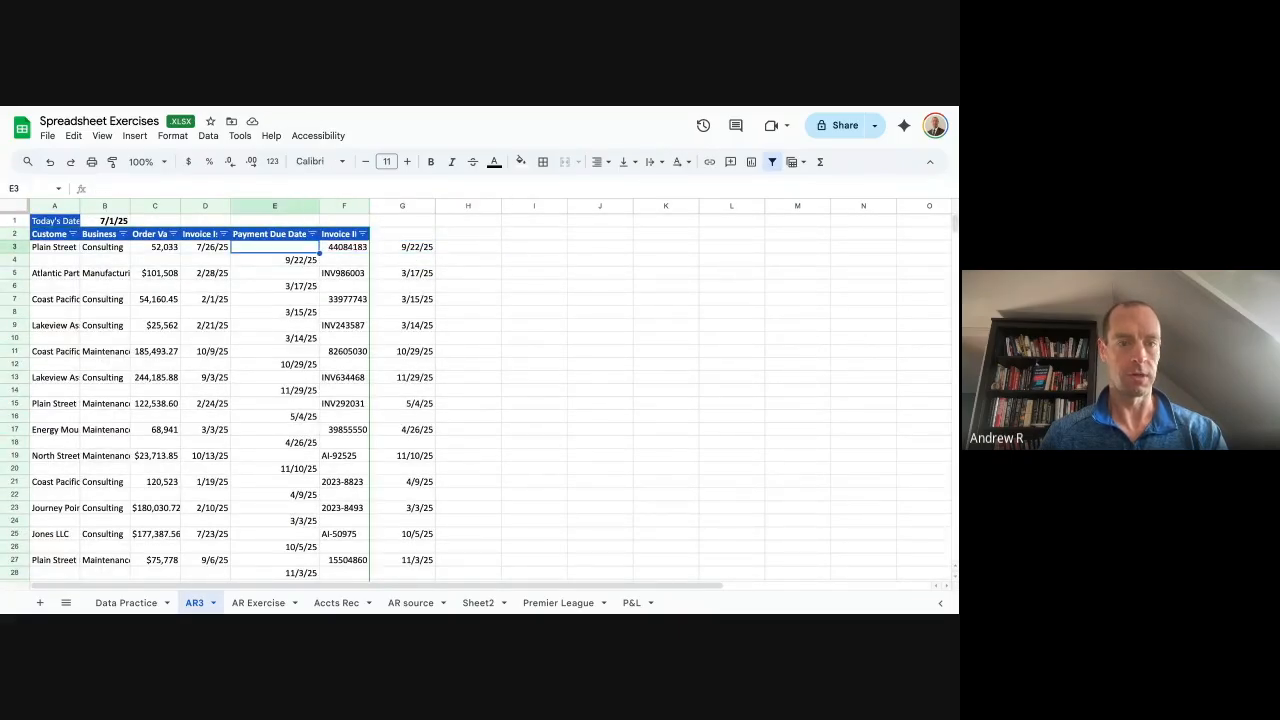
pyautogui.press('Right')
pyautogui.hotkey('shift', 'Down')
pyautogui.hotkey('shift', 'Down')
pyautogui.hotkey('shift', 'Down')
pyautogui.hotkey('shift', 'Down')
pyautogui.hotkey('shift', 'Down')
pyautogui.hotkey('shift', 'Down')
pyautogui.hotkey('shift', 'Down')
pyautogui.hotkey('shift', 'Down')
pyautogui.hotkey('shift', 'Down')
pyautogui.hotkey('shift', 'Down')
pyautogui.hotkey('shift', 'Down')
pyautogui.hotkey('shift', 'Down')
pyautogui.hotkey('shift', 'Down')
pyautogui.hotkey('shift', 'Down')
pyautogui.hotkey('shift', 'Down')
pyautogui.hotkey('shift', 'Down')
pyautogui.hotkey('shift', 'Down')
pyautogui.hotkey('shift', 'Down')
pyautogui.hotkey('shift', 'Down')
pyautogui.hotkey('shift', 'Down')
pyautogui.hotkey('shift', 'Down')
pyautogui.hotkey('shift', 'Down')
pyautogui.hotkey('shift', 'Down')
pyautogui.hotkey('shift', 'Down')
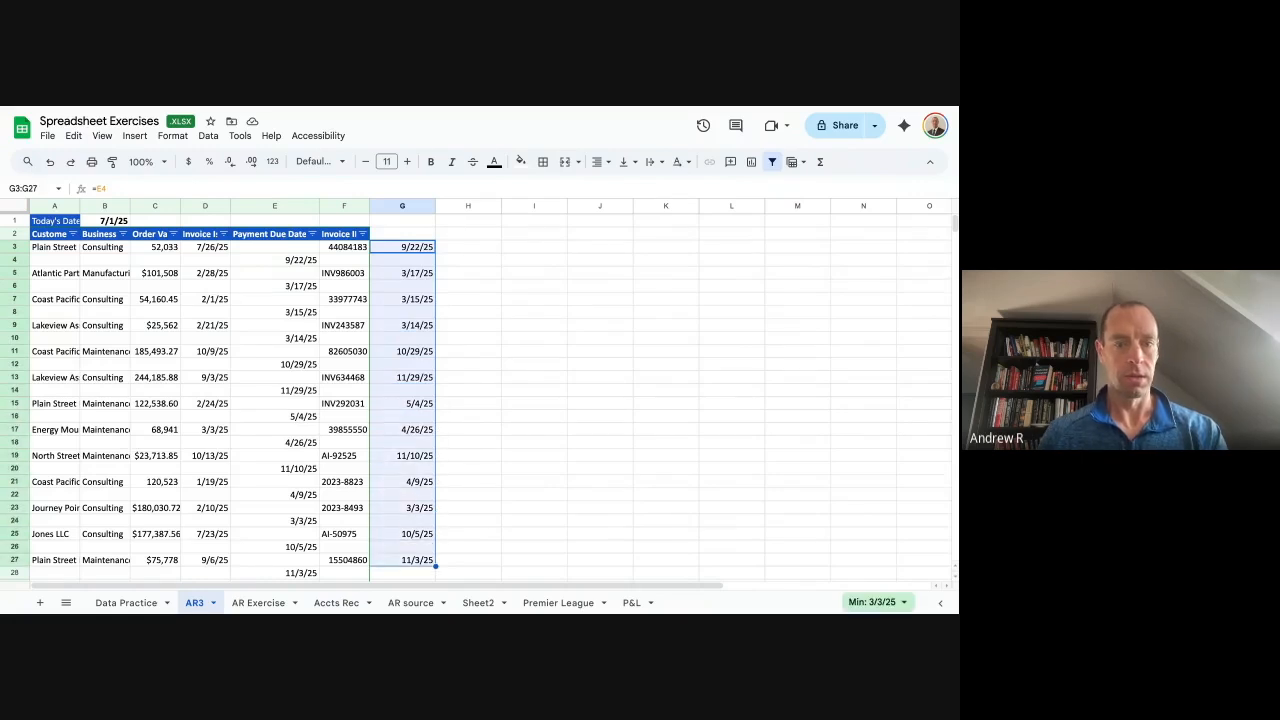
pyautogui.press('Down')
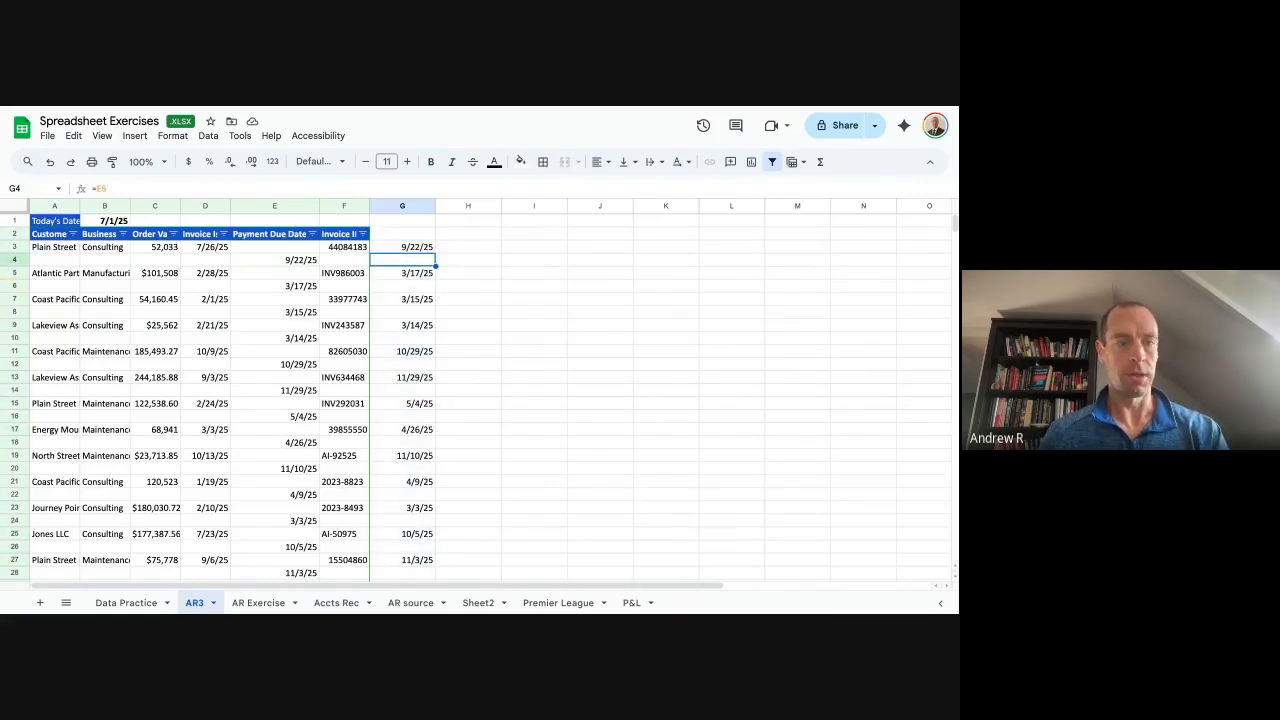
pyautogui.press('Right')
pyautogui.press('Left')
pyautogui.press('Up')
pyautogui.hotkey('shift', 'Down')
pyautogui.hotkey('shift', 'Down')
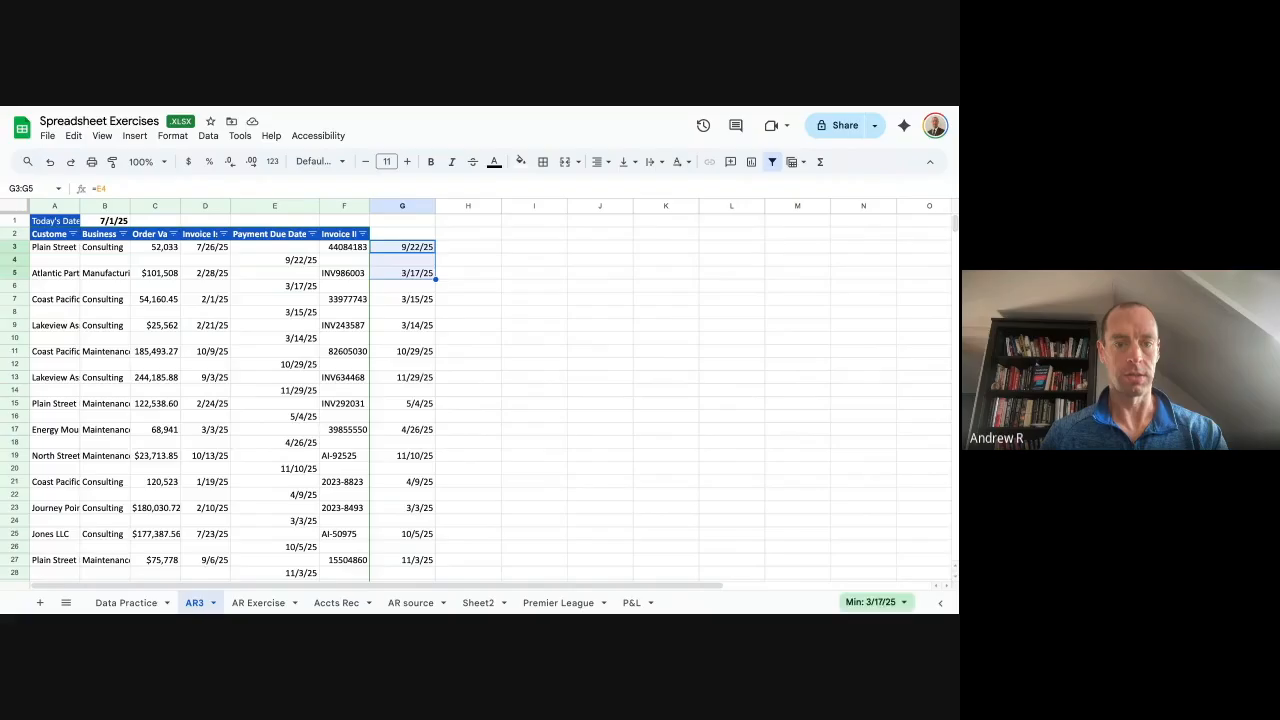
pyautogui.press('Down')
pyautogui.press('Right')
pyautogui.hotkey('ctrl', 'Down')
# Type an x marker in H937, just below where the data ends.
pyautogui.press('Left')
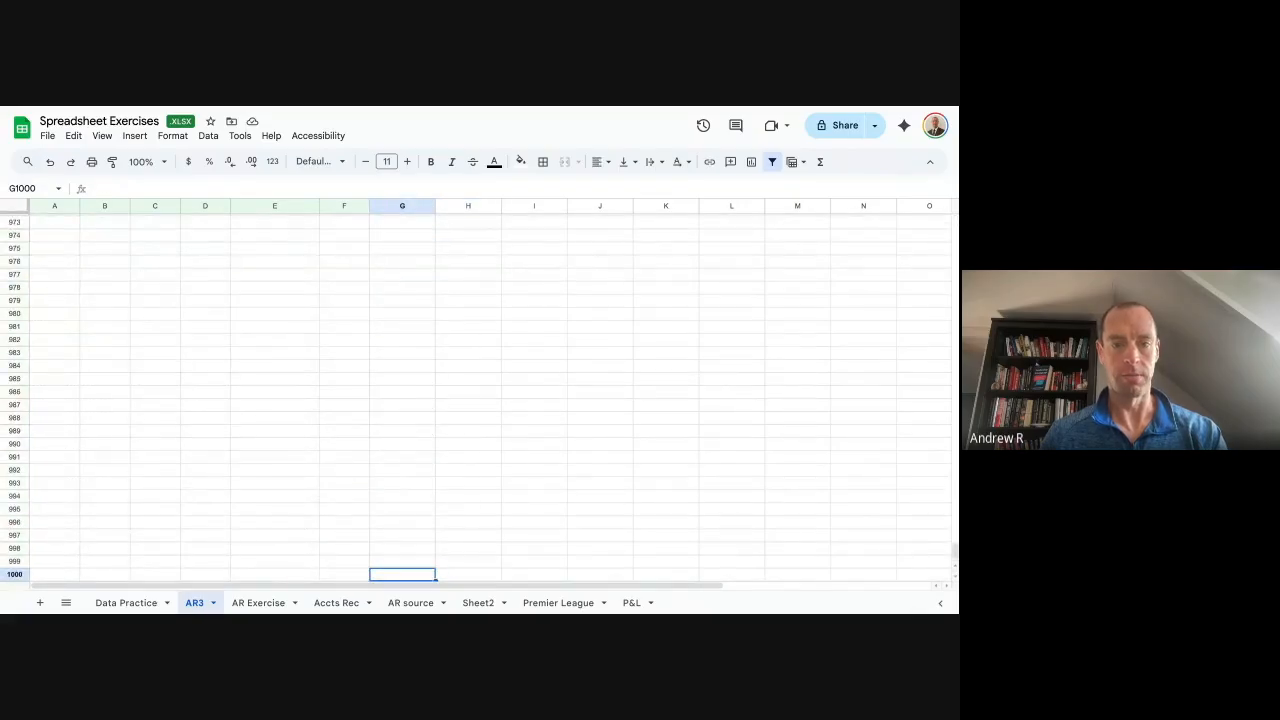
pyautogui.hotkey('ctrl', 'Up')
pyautogui.press('Down')
pyautogui.press('Down')
pyautogui.press('Right')
pyautogui.press('Down')
pyautogui.press('Up')
pyautogui.press('Up')
pyautogui.press('Left')
pyautogui.press('Up')
# Copy G3:H937 and paste it back as values only, fixing the due dates.
pyautogui.press('Up')
pyautogui.press('Down')
pyautogui.press('Down')
pyautogui.press('Down')
pyautogui.press('Right')
pyautogui.press('Down')
pyautogui.write('x')
pyautogui.press('Up')
pyautogui.press('Up')
pyautogui.hotkey('ctrl', 'Up')
pyautogui.press('Down')
pyautogui.press('Down')
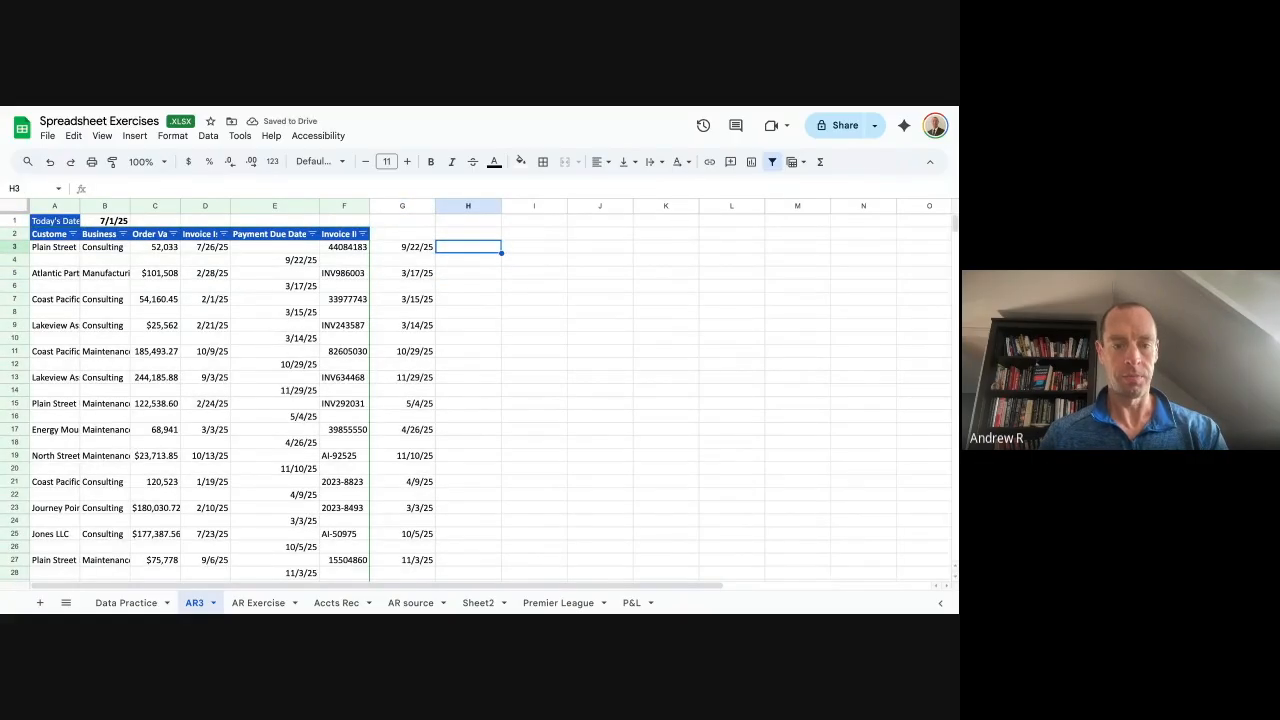
pyautogui.hotkey('ctrl', 'shift', 'Down')
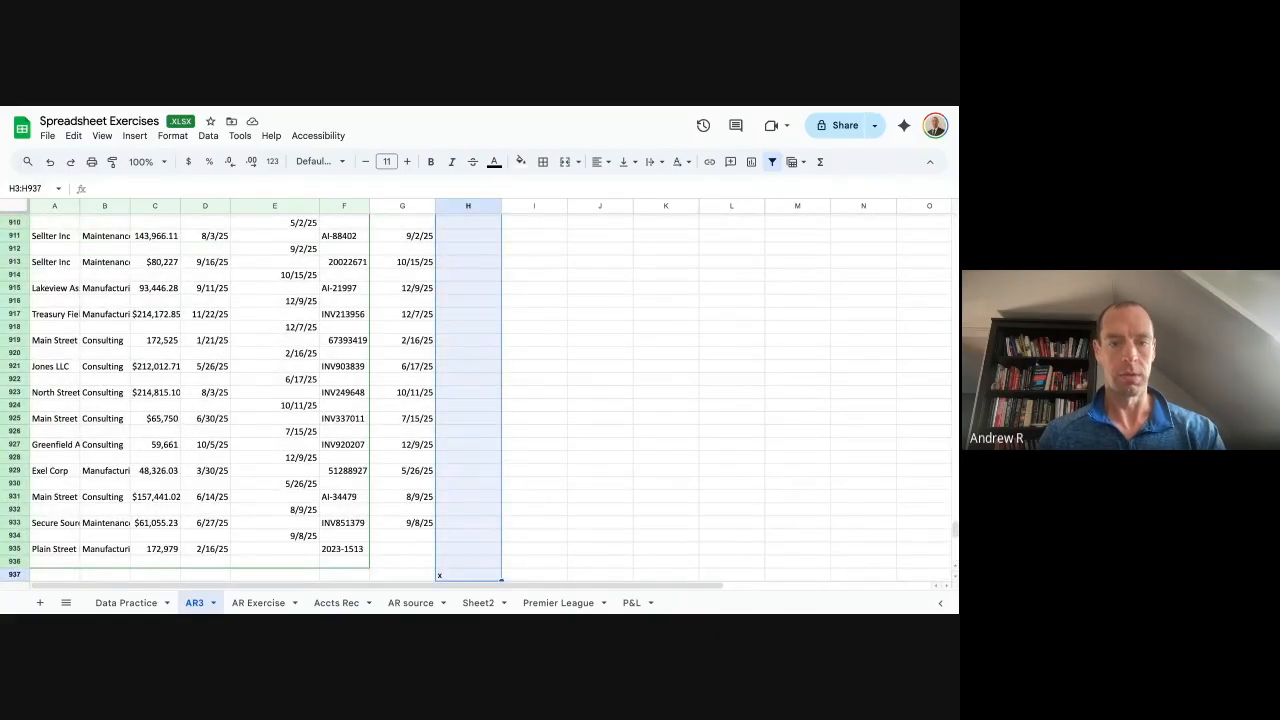
pyautogui.hotkey('shift', 'Left')
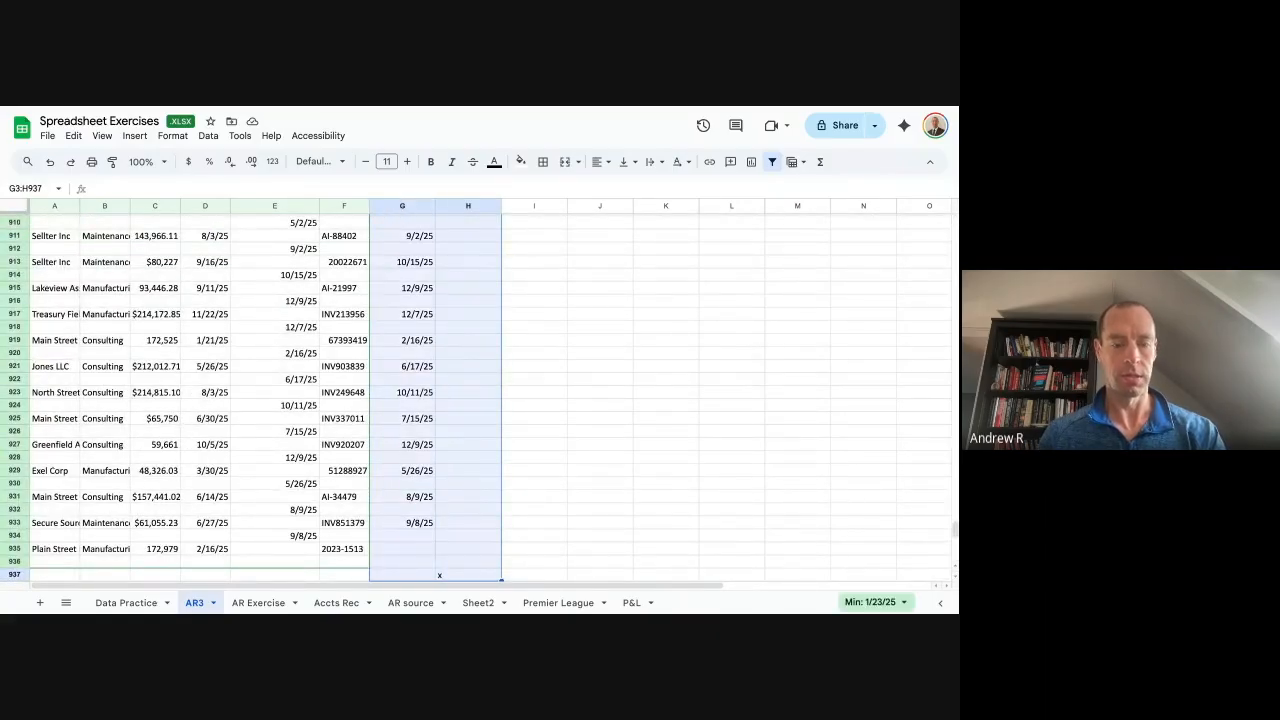
pyautogui.hotkey('ctrl', 'c')
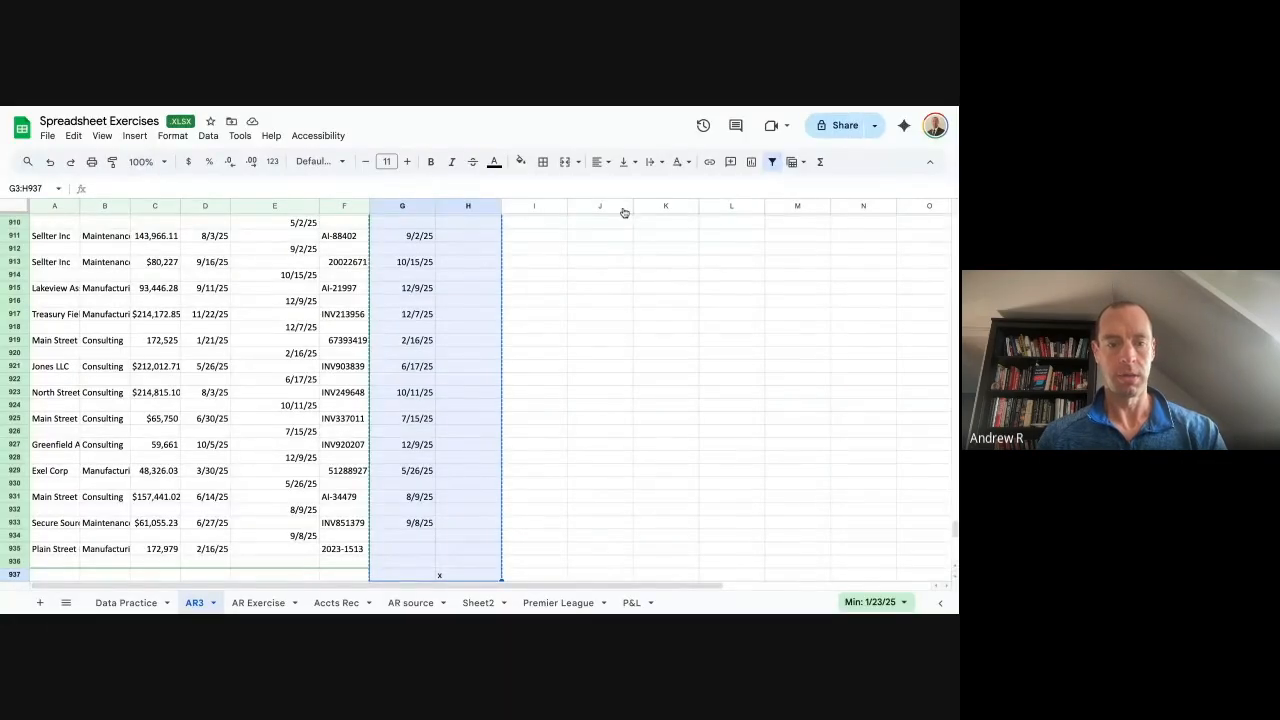
pyautogui.hotkey('ctrl', 'shift', 'v')
pyautogui.click(425, 246)
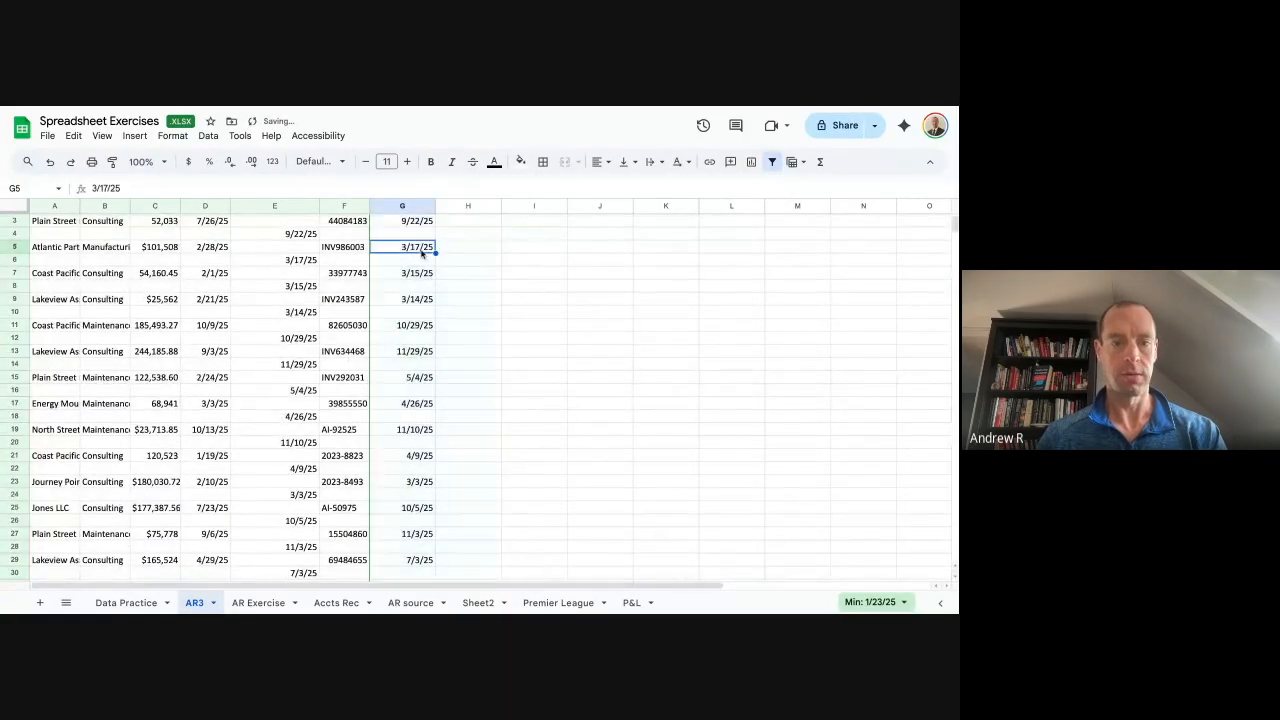
pyautogui.click(407, 236)
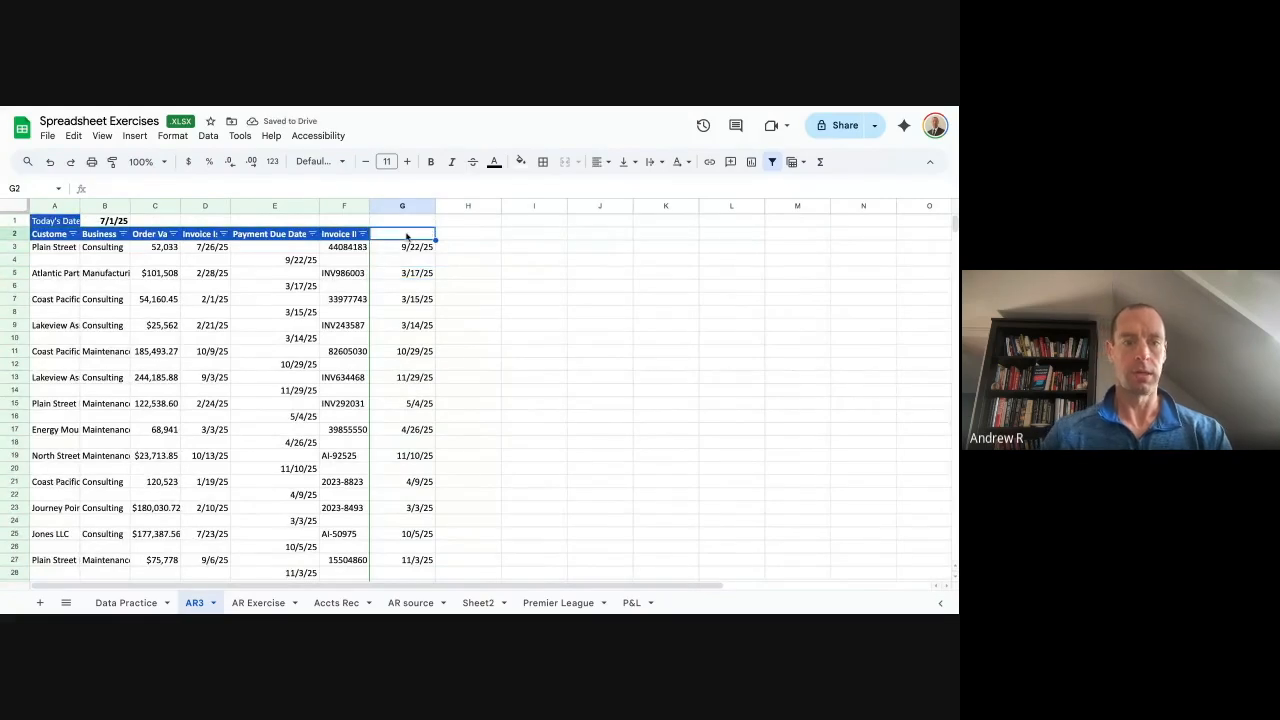
# Enter 'Due date' as the heading in G2.
pyautogui.write('Due date')
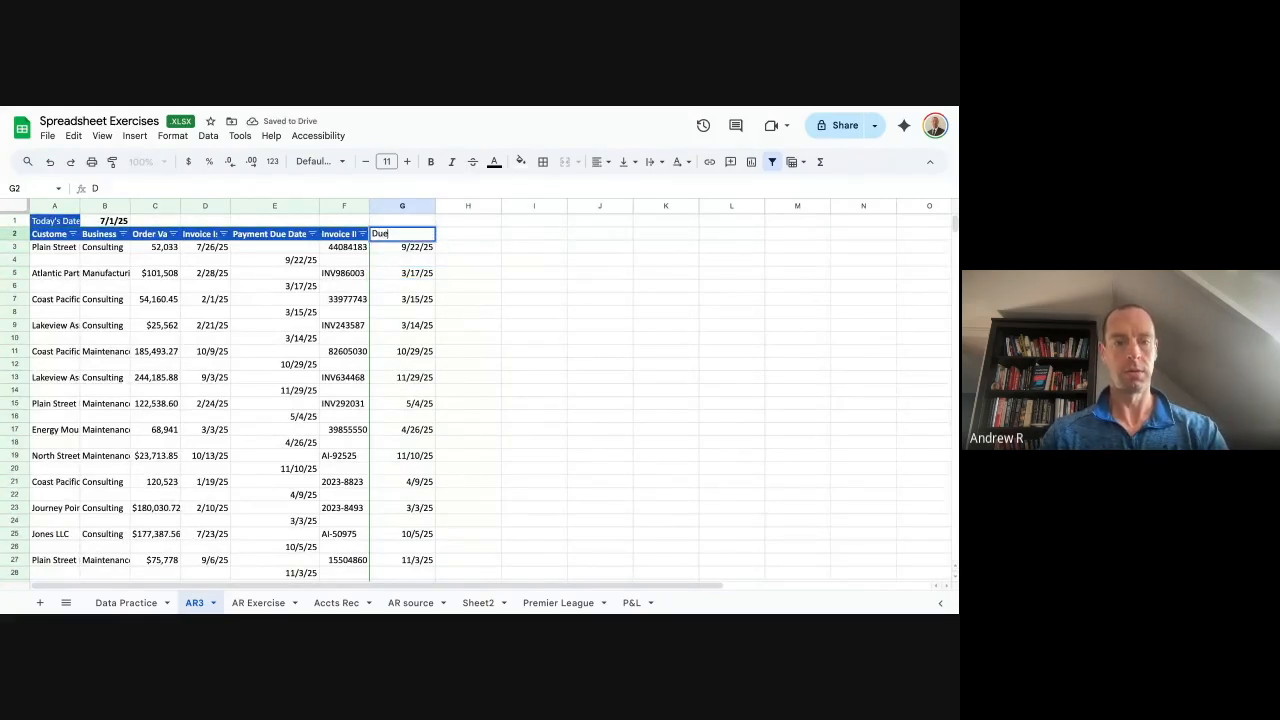
pyautogui.press('Return')
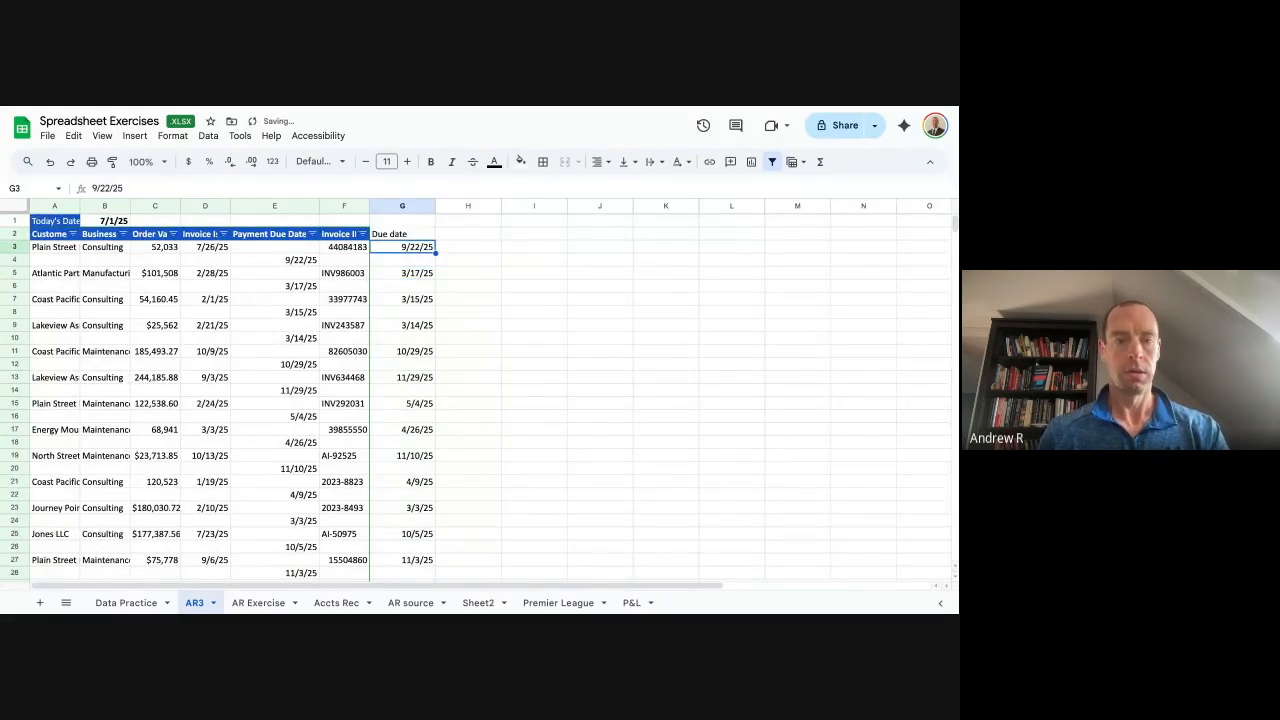
pyautogui.press('Up')
pyautogui.press('Left')
pyautogui.press('Right')
pyautogui.press('Right')
pyautogui.hotkey('ctrl', 'Down')
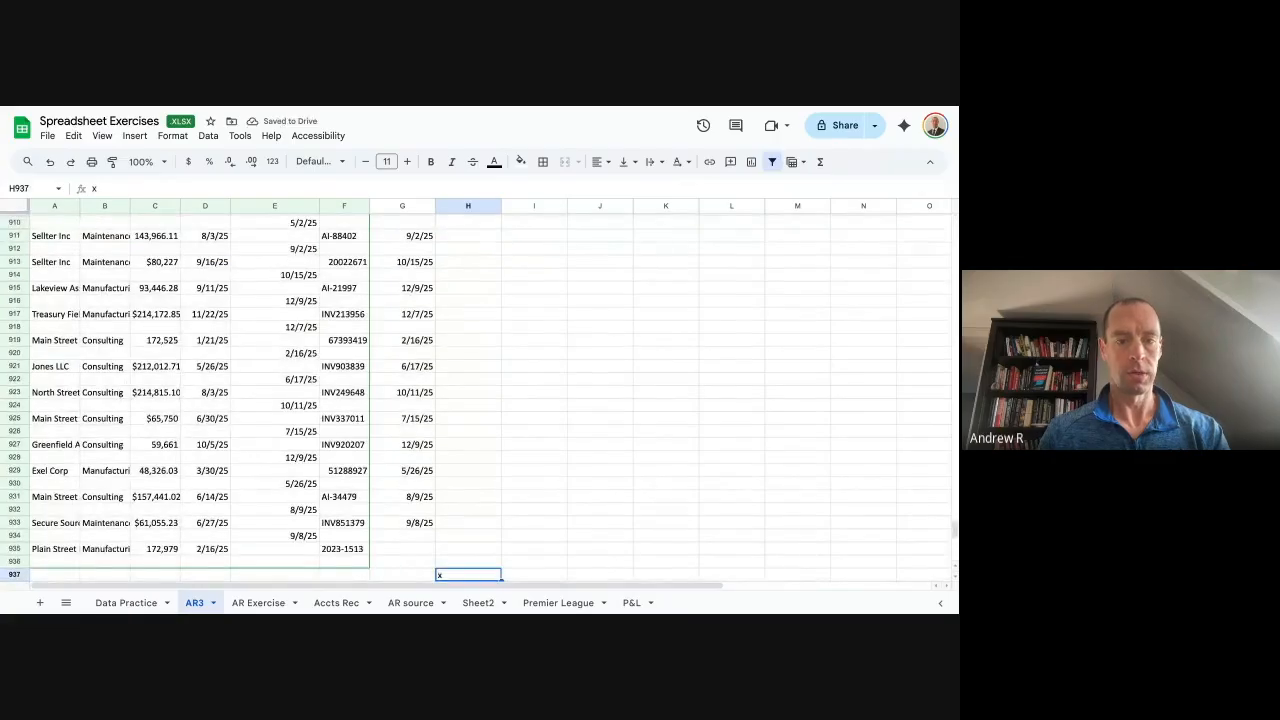
pyautogui.hotkey('ctrl', 'shift', 'Up')
pyautogui.hotkey('ctrl', 'shift', 'Left')
# Enter 'dd' as the placeholder heading in H2.
pyautogui.press('Down')
pyautogui.press('Right')
pyautogui.press('Left')
pyautogui.hotkey('ctrl', 'Up')
pyautogui.hotkey('ctrl', 'Up')
pyautogui.press('Down')
pyautogui.write('dd')
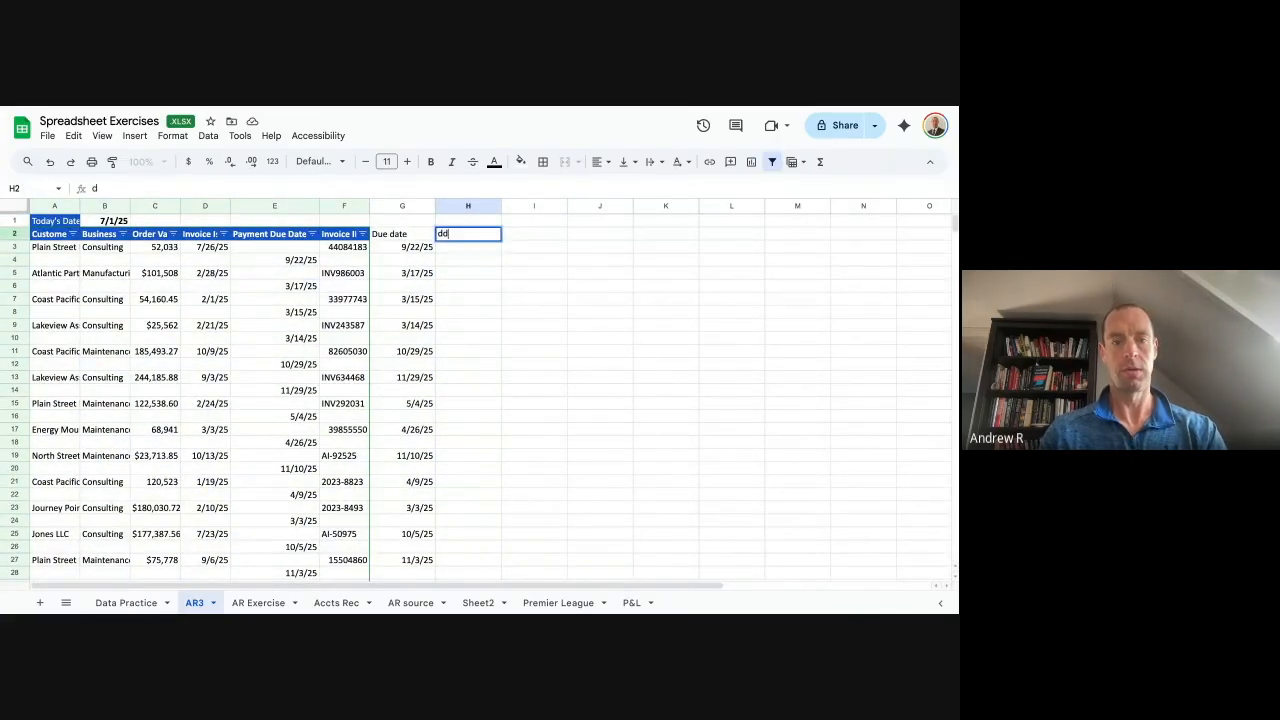
pyautogui.press('Return')
# Select A2:H936 and create a filter covering columns A–H.
pyautogui.press('Up')
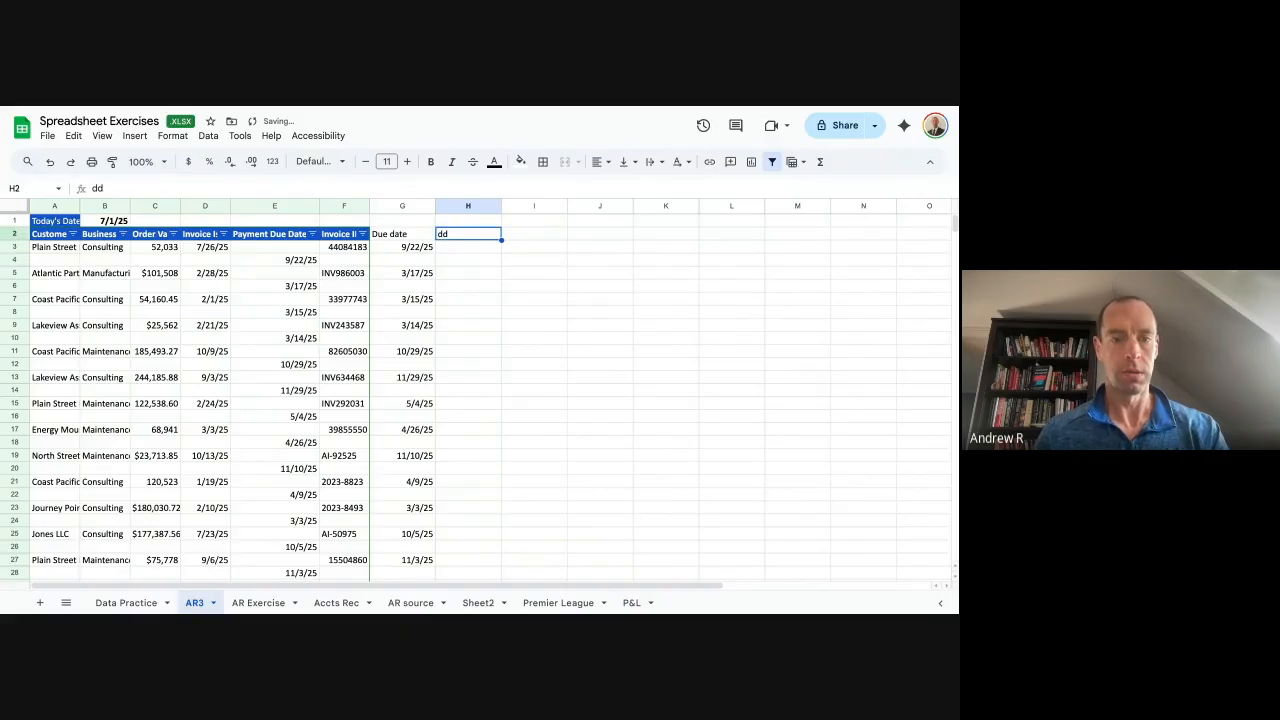
pyautogui.hotkey('ctrl', 'shift', 'Left')
pyautogui.hotkey('ctrl', 'shift', 'Down')
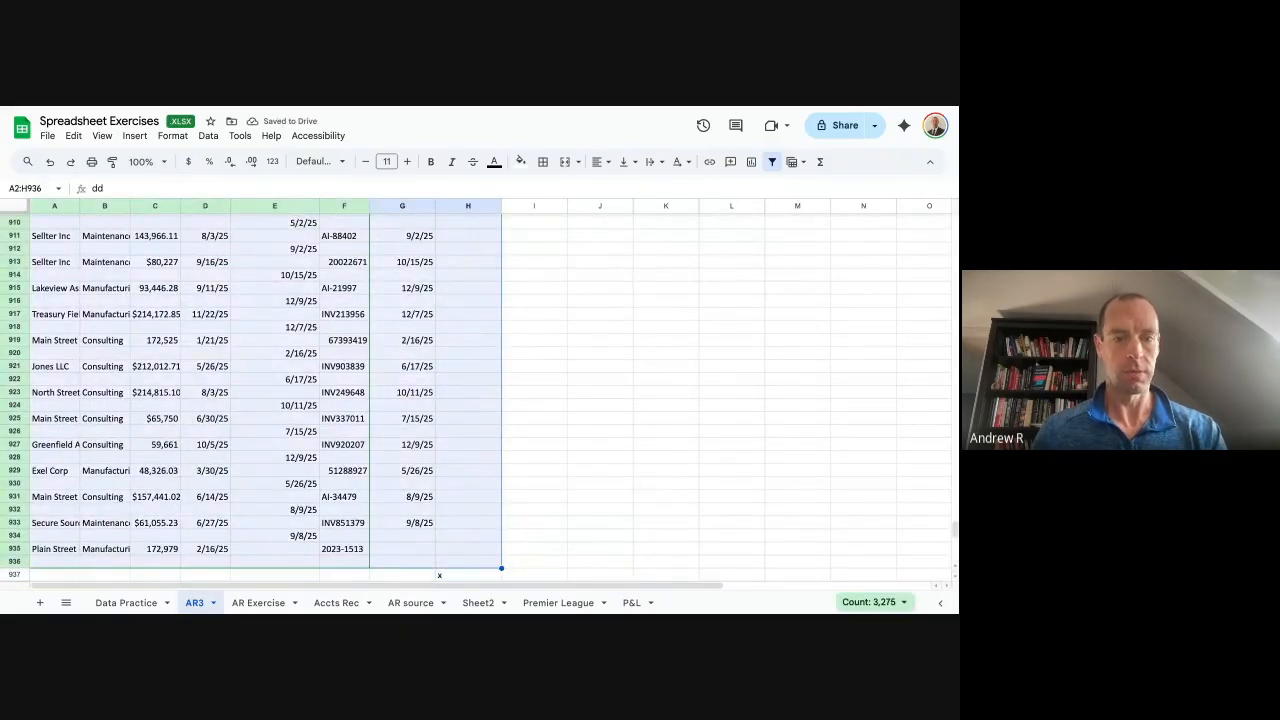
pyautogui.click(776, 162)
pyautogui.click(552, 293)
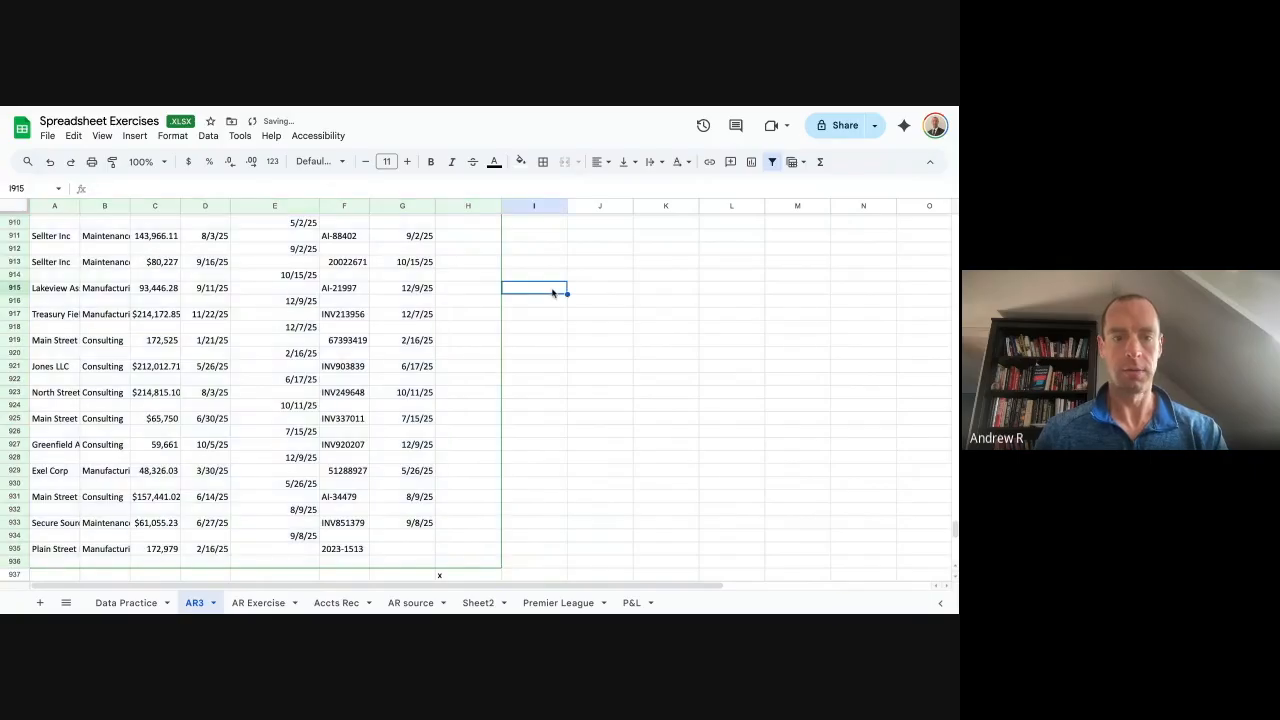
pyautogui.hotkey('ctrl', 'Up')
pyautogui.press('Left')
pyautogui.press('Left')
pyautogui.press('Down')
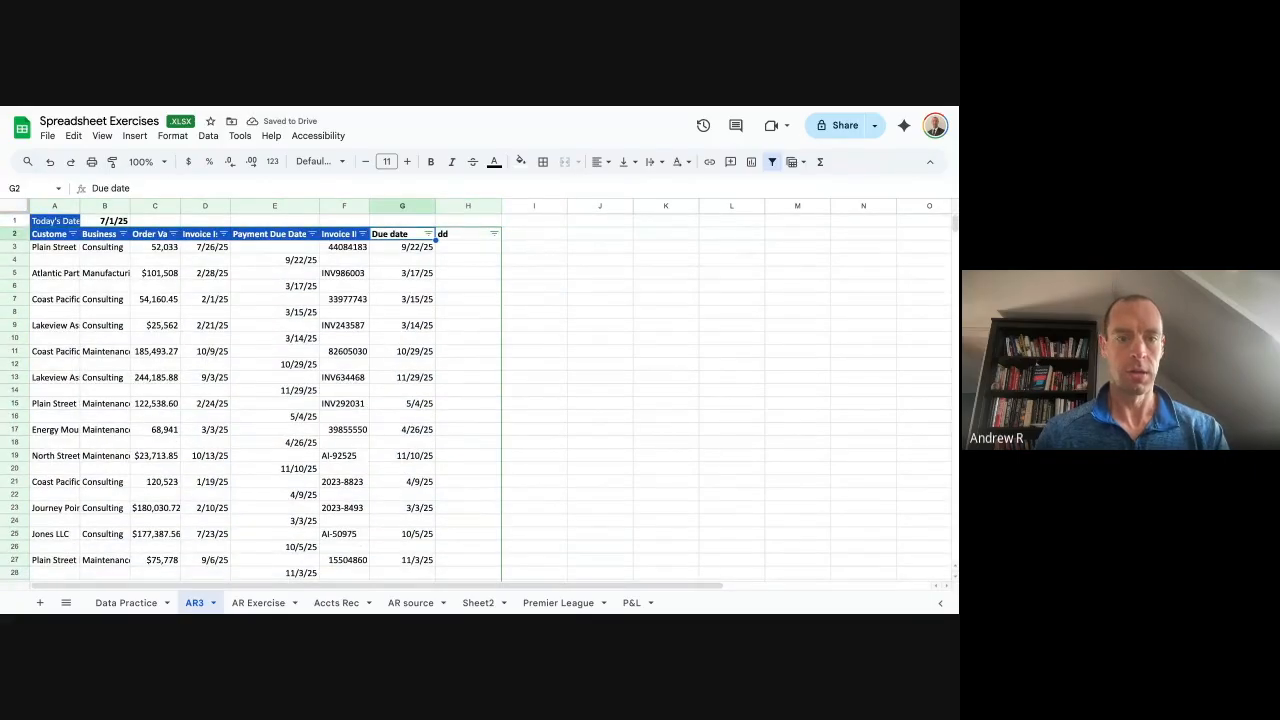
pyautogui.click(427, 234)
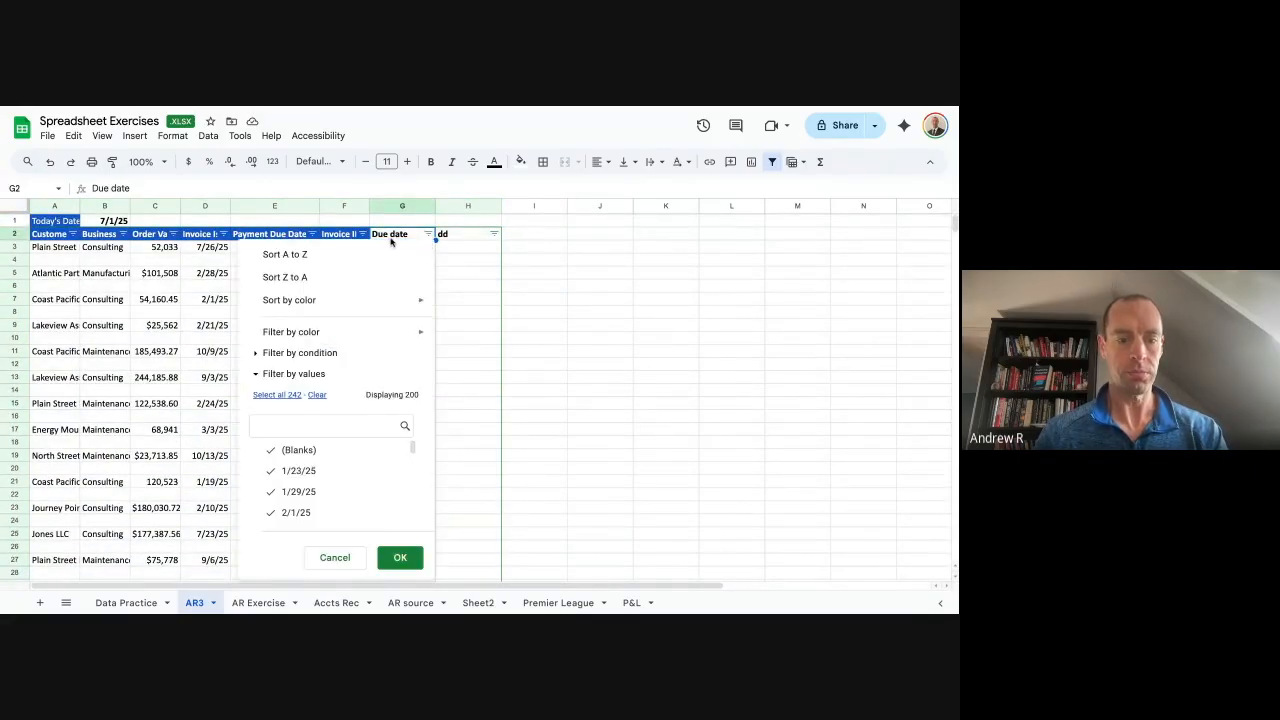
# Sort the invoices by due date, earliest first.
pyautogui.click(388, 262)
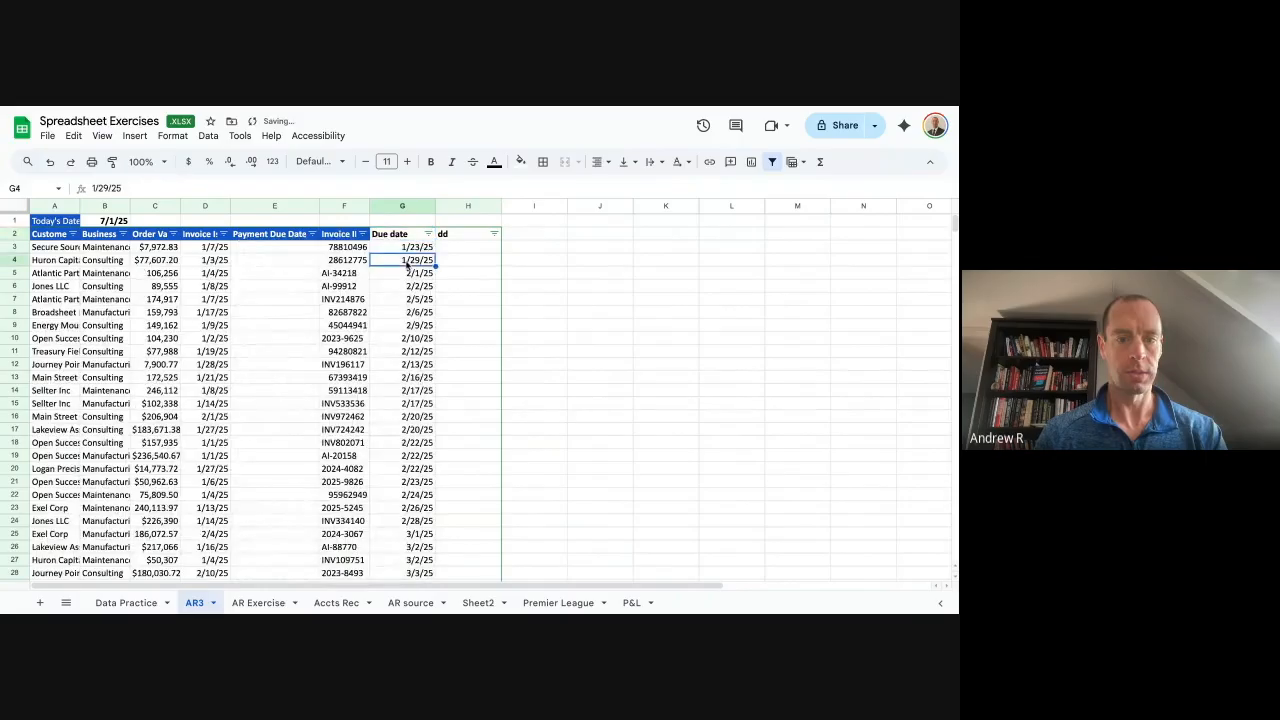
pyautogui.press('Down')
pyautogui.hotkey('ctrl', 'Down')
pyautogui.press('Down')
pyautogui.press('Left')
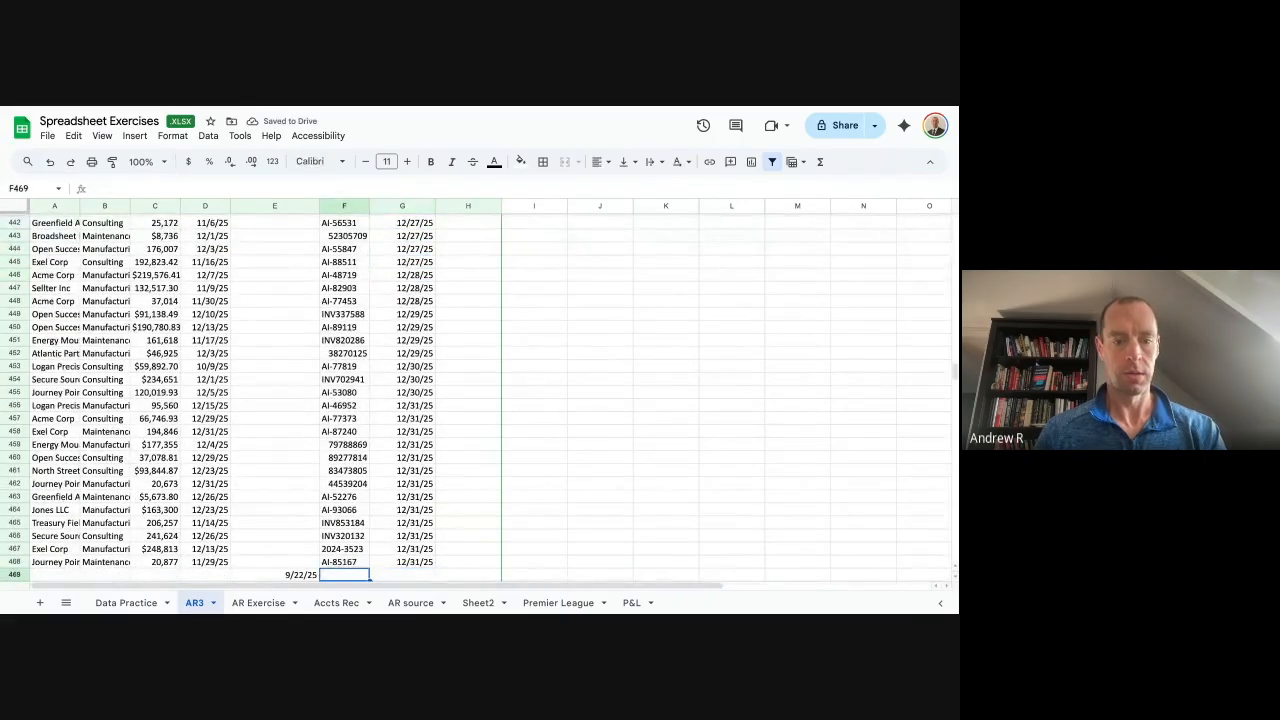
pyautogui.press('Down')
pyautogui.press('Down')
# Clear the stray dates in E469:H934 below the invoice data.
pyautogui.press('Down')
pyautogui.press('Up')
pyautogui.hotkey('ctrl', 'Up')
pyautogui.press('Down')
pyautogui.press('Left')
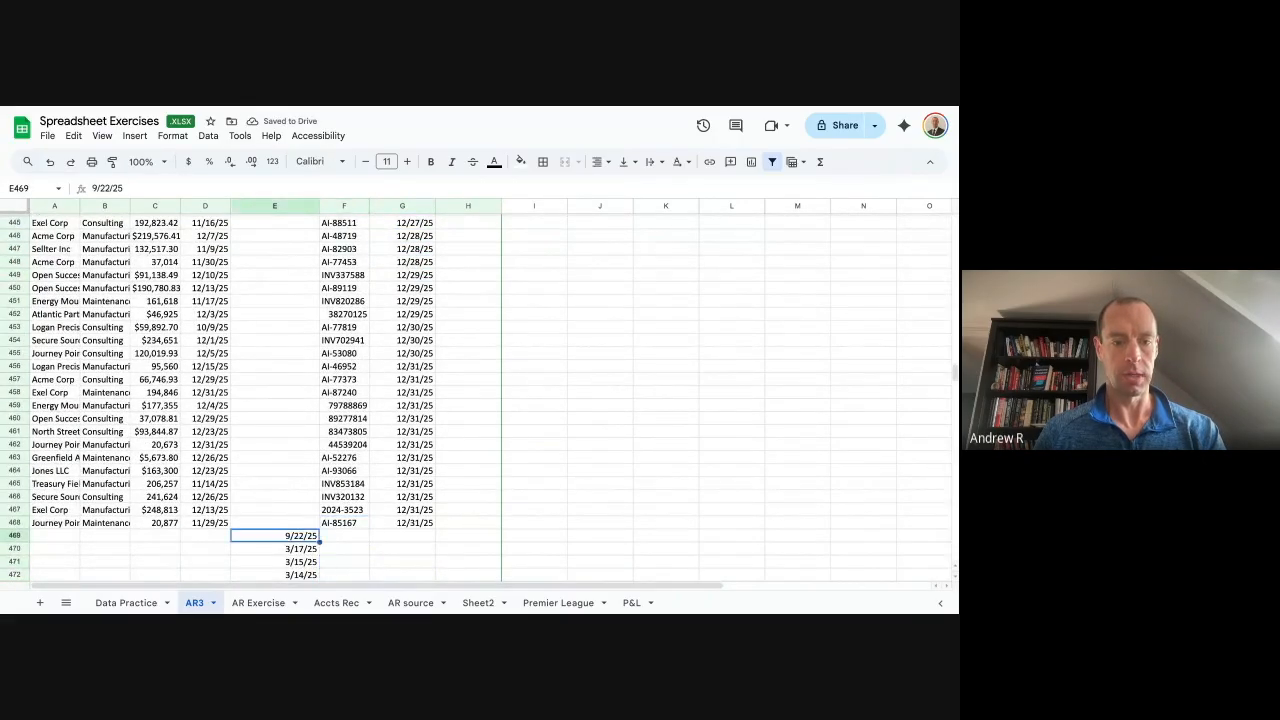
pyautogui.hotkey('ctrl', 'shift', 'Down')
pyautogui.hotkey('shift', 'Right')
pyautogui.hotkey('shift', 'Right')
pyautogui.hotkey('shift', 'Right')
pyautogui.press('Delete')
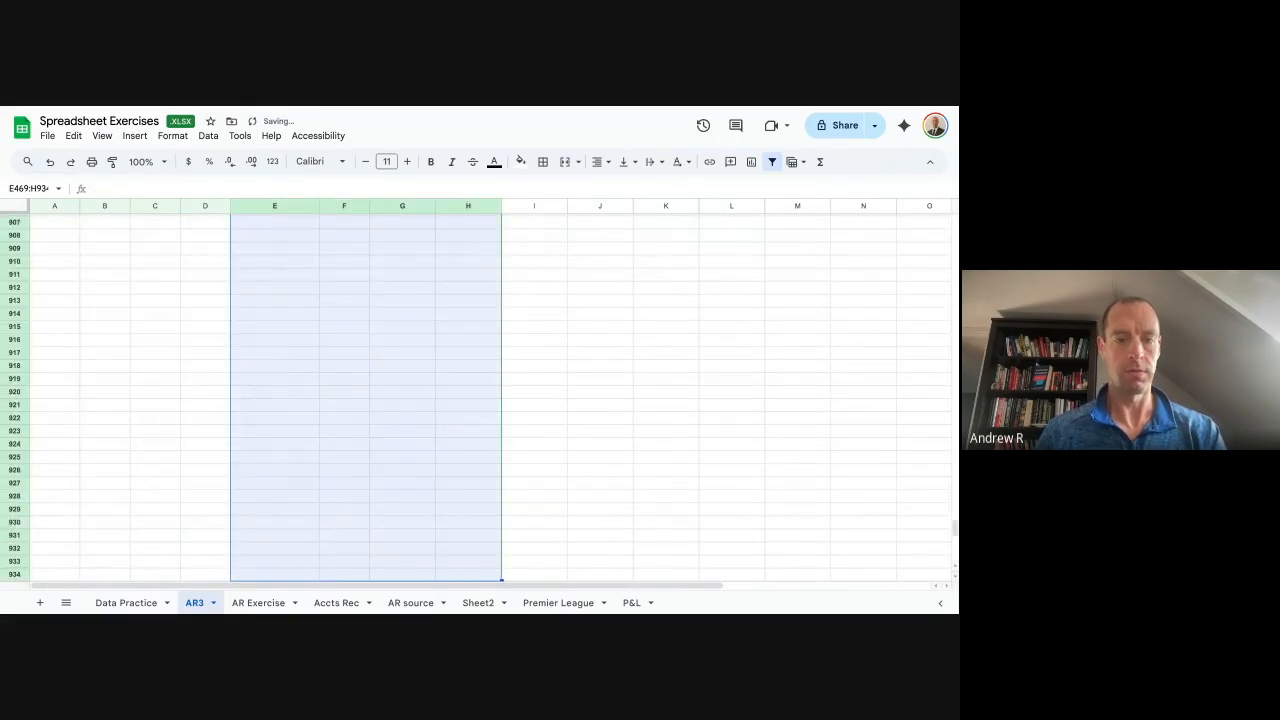
pyautogui.press('Down')
pyautogui.press('Right')
pyautogui.press('Right')
pyautogui.press('Right')
# Clear the leftover rows 935–936 at the bottom of the sheet.
pyautogui.hotkey('ctrl', 'Down')
pyautogui.press('Up')
pyautogui.press('Up')
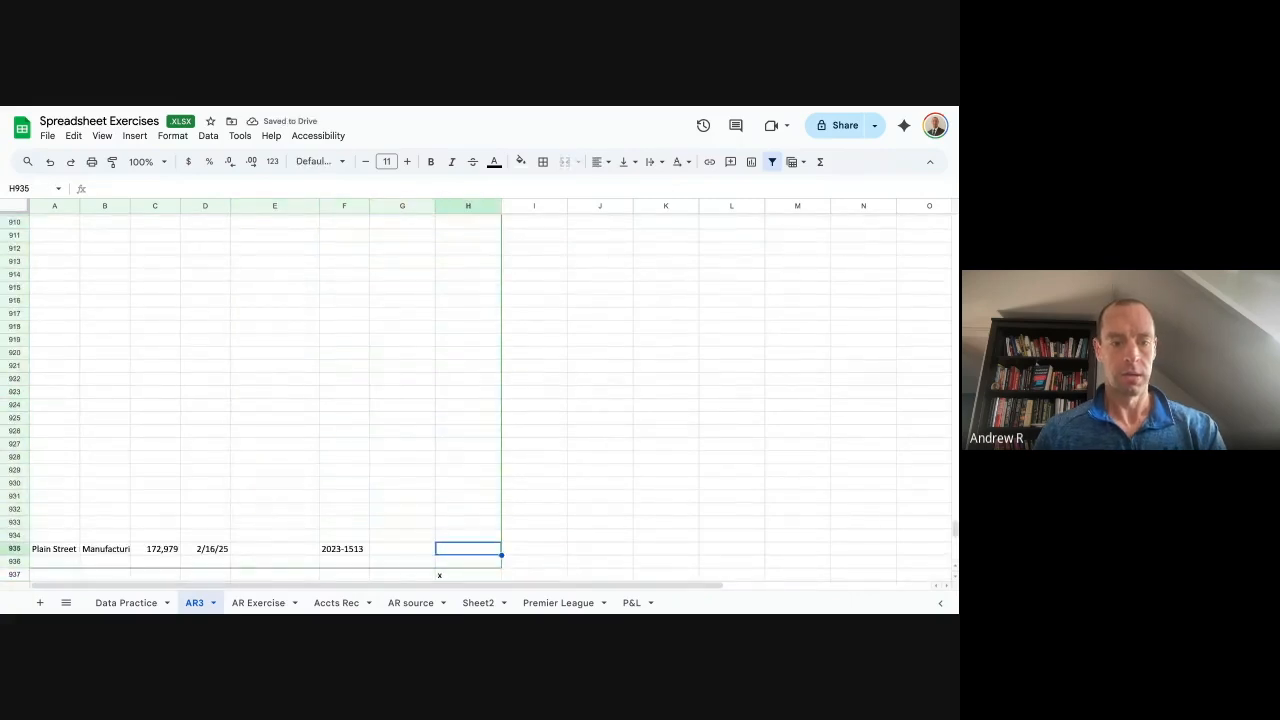
pyautogui.press('Left')
pyautogui.press('Left')
pyautogui.press('Left')
pyautogui.press('Left')
pyautogui.press('Left')
pyautogui.press('Left')
pyautogui.press('Left')
pyautogui.press('Down')
pyautogui.press('Right')
pyautogui.press('Right')
pyautogui.press('Right')
pyautogui.press('Right')
pyautogui.press('Left')
pyautogui.press('Right')
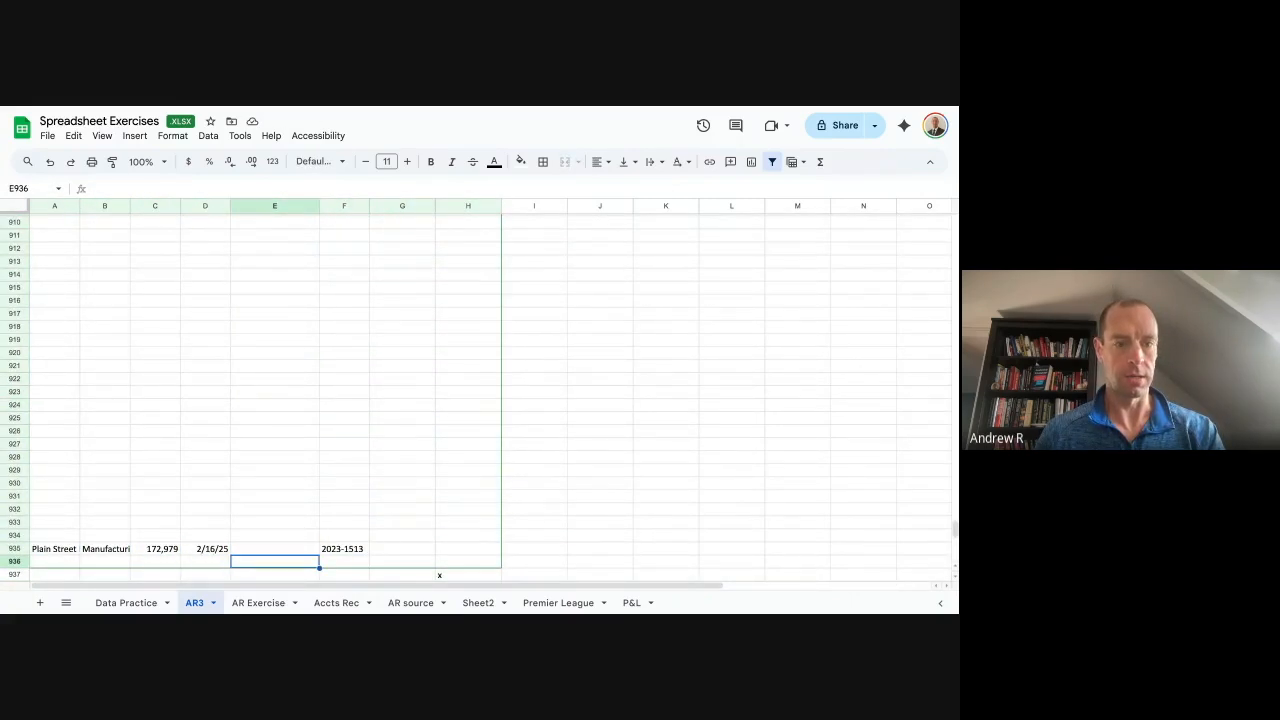
pyautogui.press('Up')
pyautogui.press('Left')
pyautogui.press('Left')
pyautogui.press('Left')
pyautogui.press('Left')
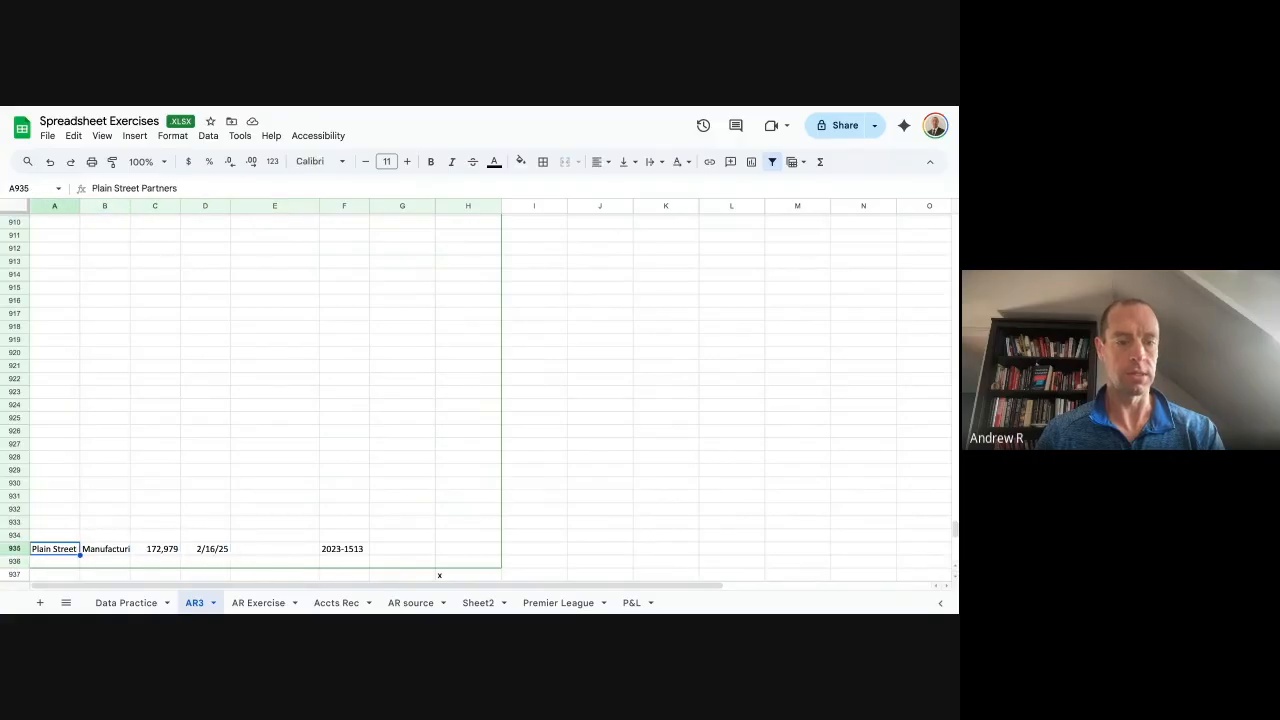
pyautogui.hotkey('shift', 'Right')
pyautogui.hotkey('shift', 'Right')
pyautogui.hotkey('shift', 'Right')
pyautogui.hotkey('shift', 'Right')
pyautogui.hotkey('shift', 'Right')
pyautogui.hotkey('shift', 'Right')
pyautogui.hotkey('shift', 'Right')
pyautogui.hotkey('shift', 'Down')
pyautogui.press('Delete')
# Copy the due dates in G3:G468.
pyautogui.press('Right')
pyautogui.press('Right')
pyautogui.press('Right')
pyautogui.press('Right')
pyautogui.press('Right')
pyautogui.press('Right')
pyautogui.press('Right')
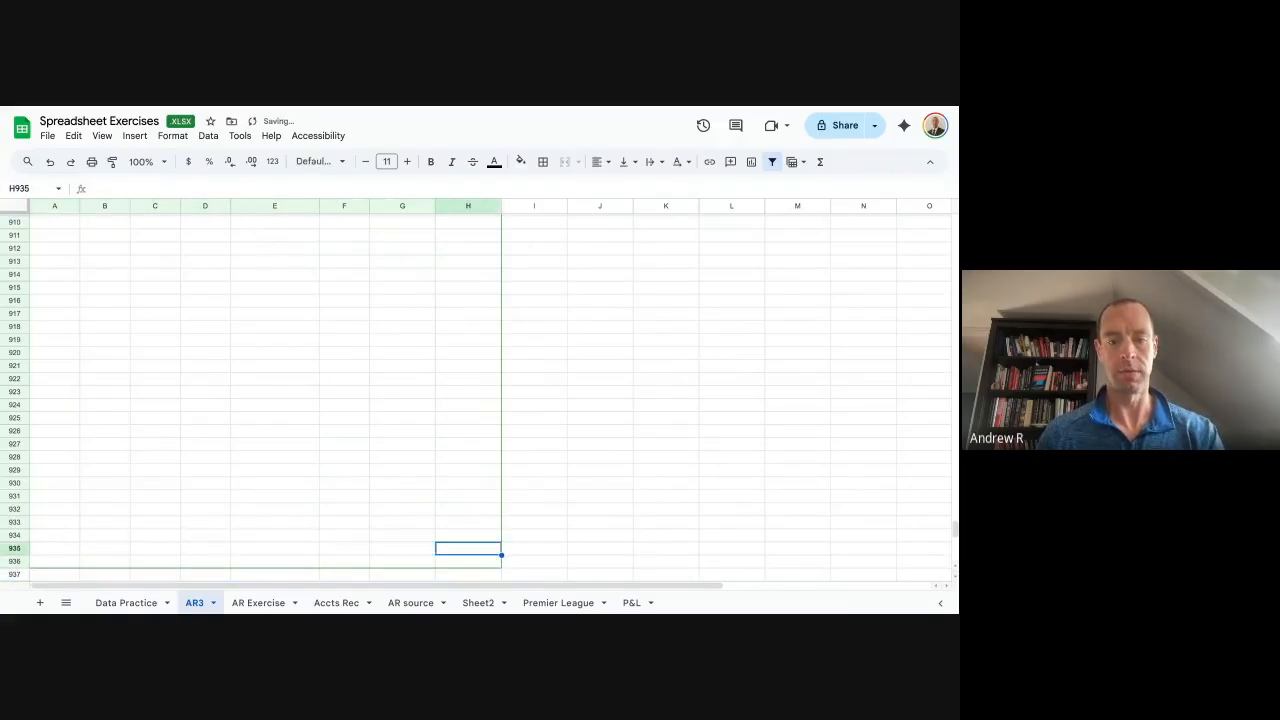
pyautogui.press('Right')
pyautogui.hotkey('ctrl', 'Up')
pyautogui.press('Left')
pyautogui.press('Down')
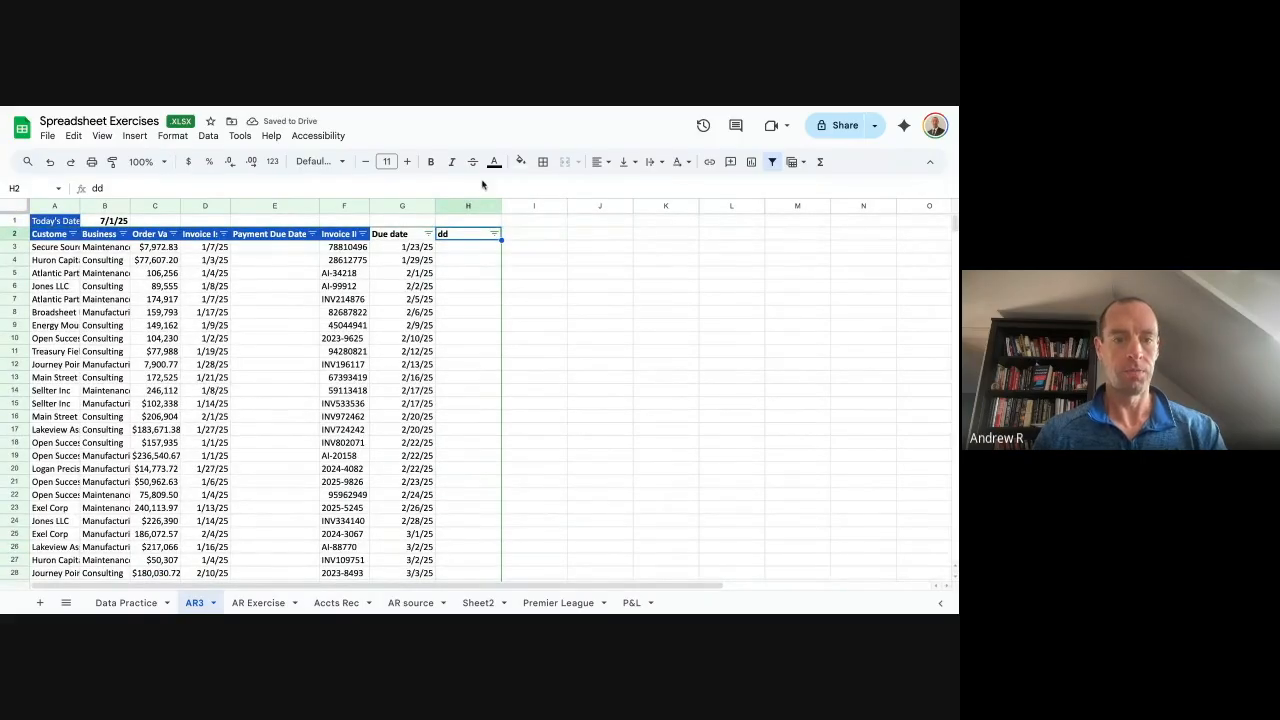
pyautogui.click(473, 207)
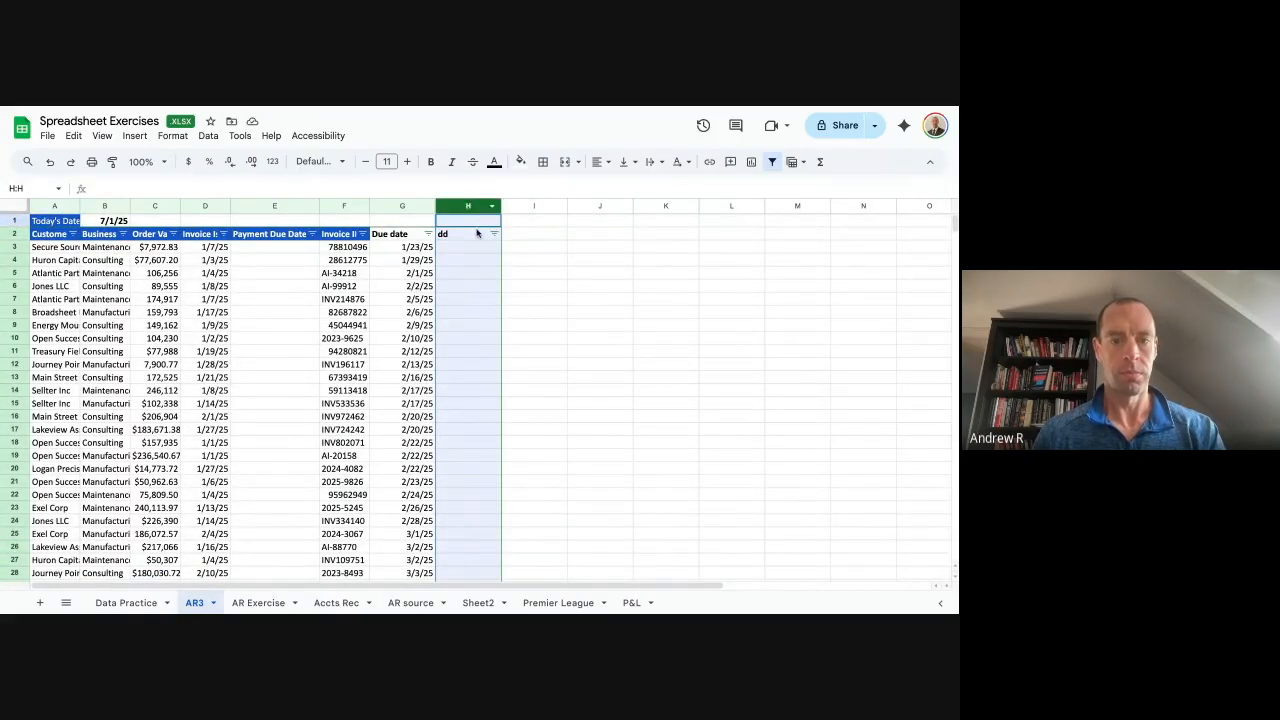
pyautogui.click(405, 248)
pyautogui.hotkey('ctrl', 'shift', 'Down')
pyautogui.hotkey('ctrl', 'c')
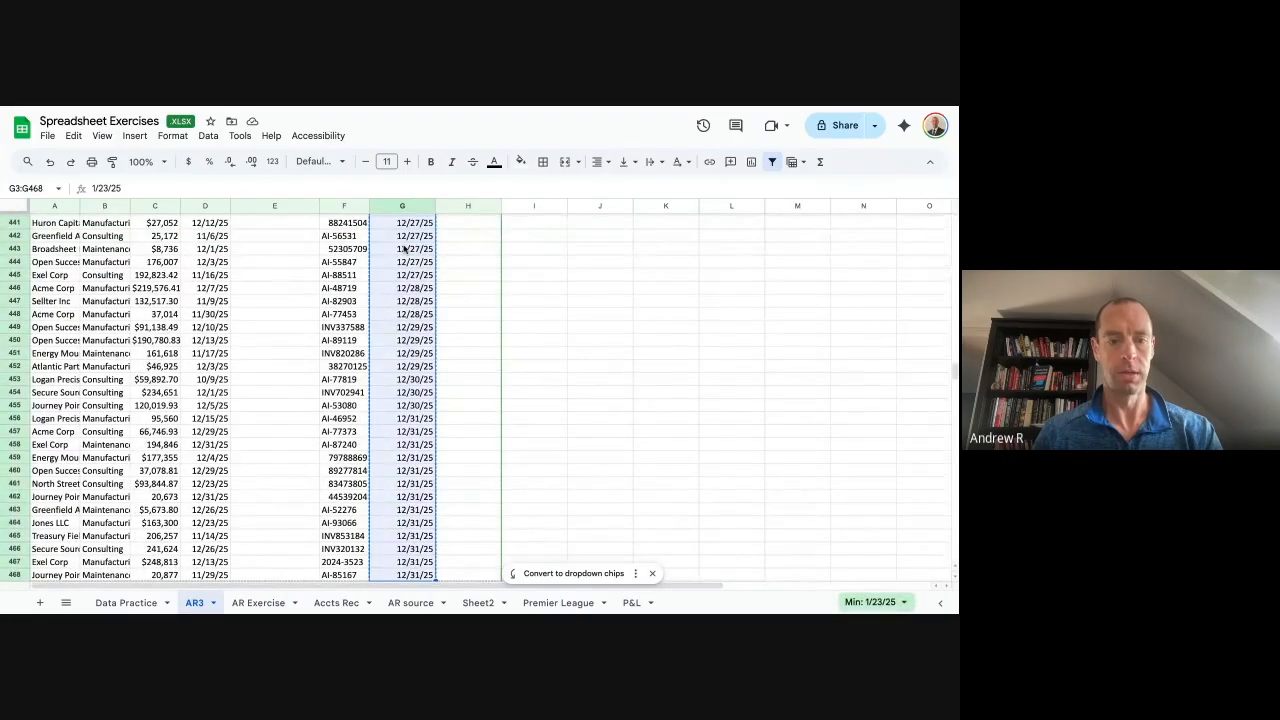
pyautogui.hotkey('ctrl', 'Up')
pyautogui.press('Left')
pyautogui.press('Left')
pyautogui.press('Down')
# Paste the due dates into Payment Due Date and delete the Due date and dd helper columns.
pyautogui.hotkey('ctrl', 'v')
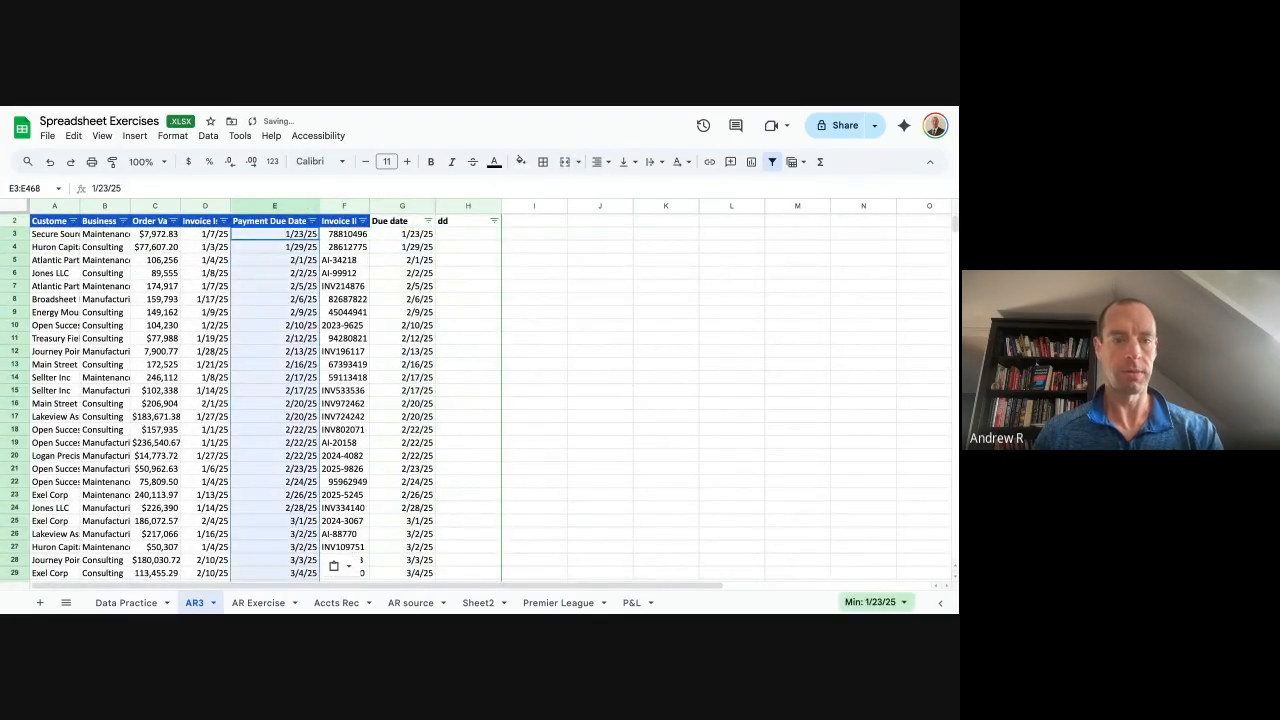
pyautogui.press('Right')
pyautogui.press('Right')
pyautogui.moveTo(405, 210); pyautogui.dragTo(456, 209)
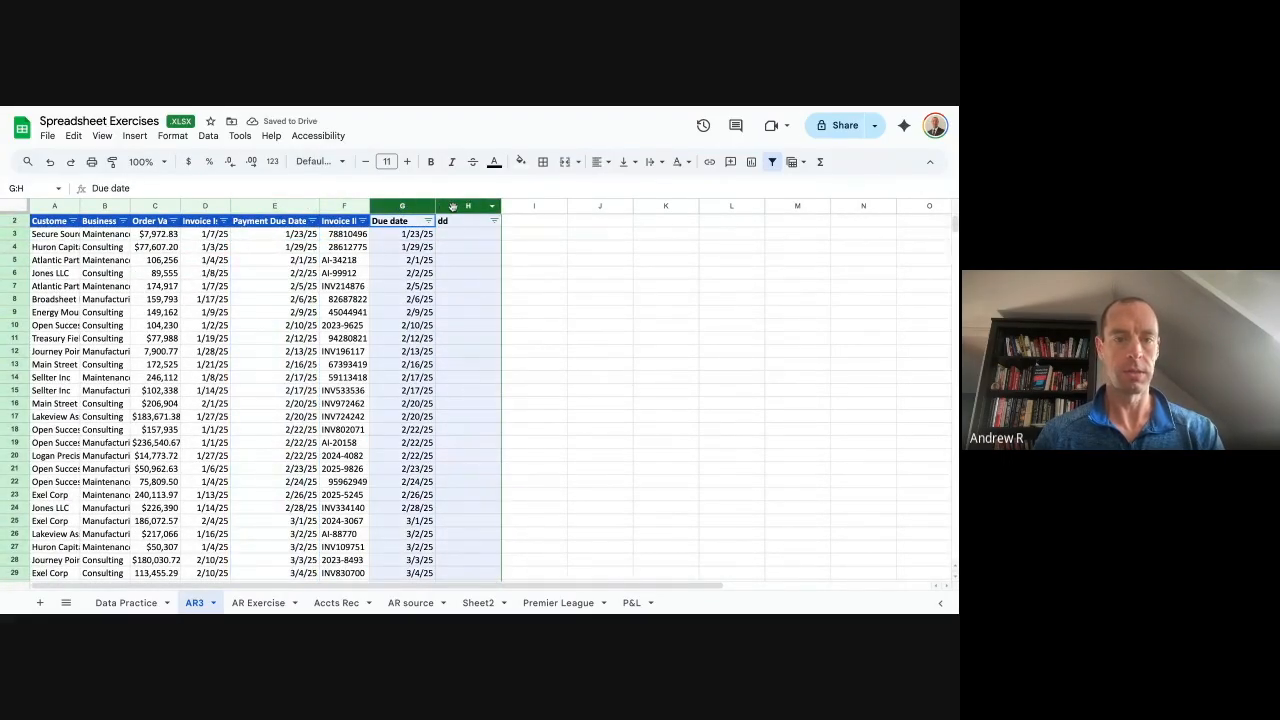
pyautogui.rightClick(456, 209)
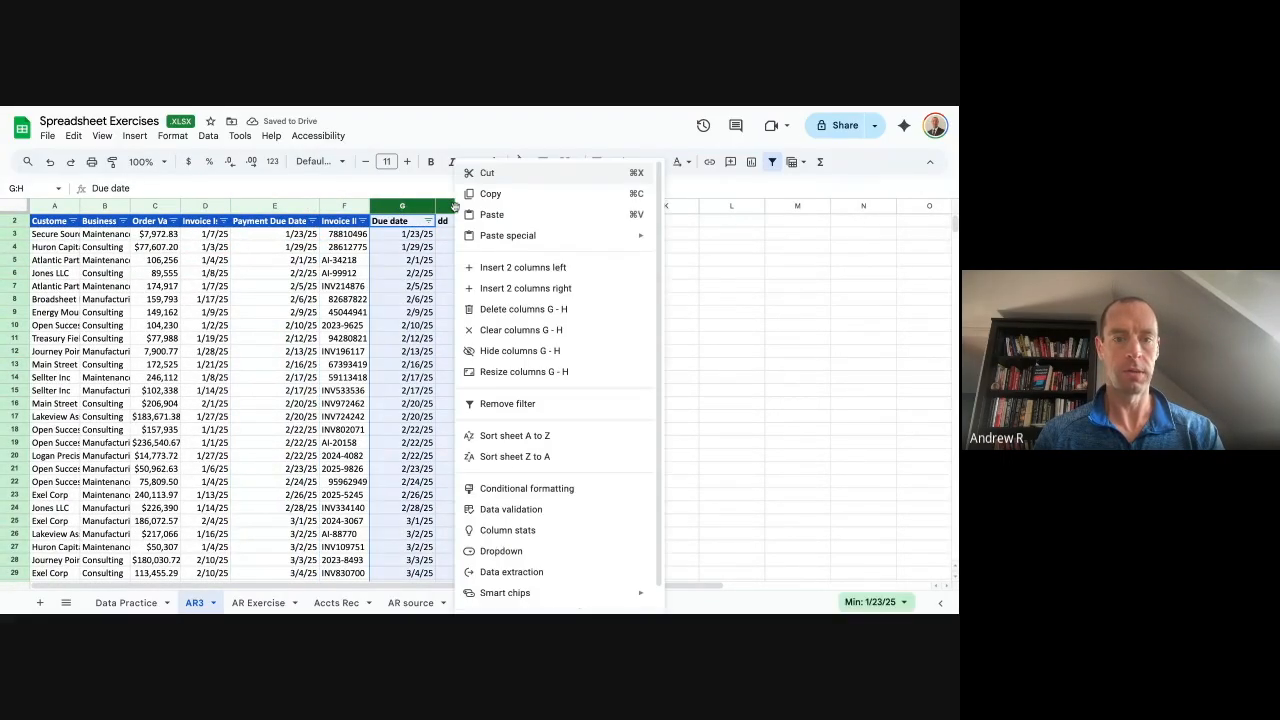
pyautogui.click(548, 309)
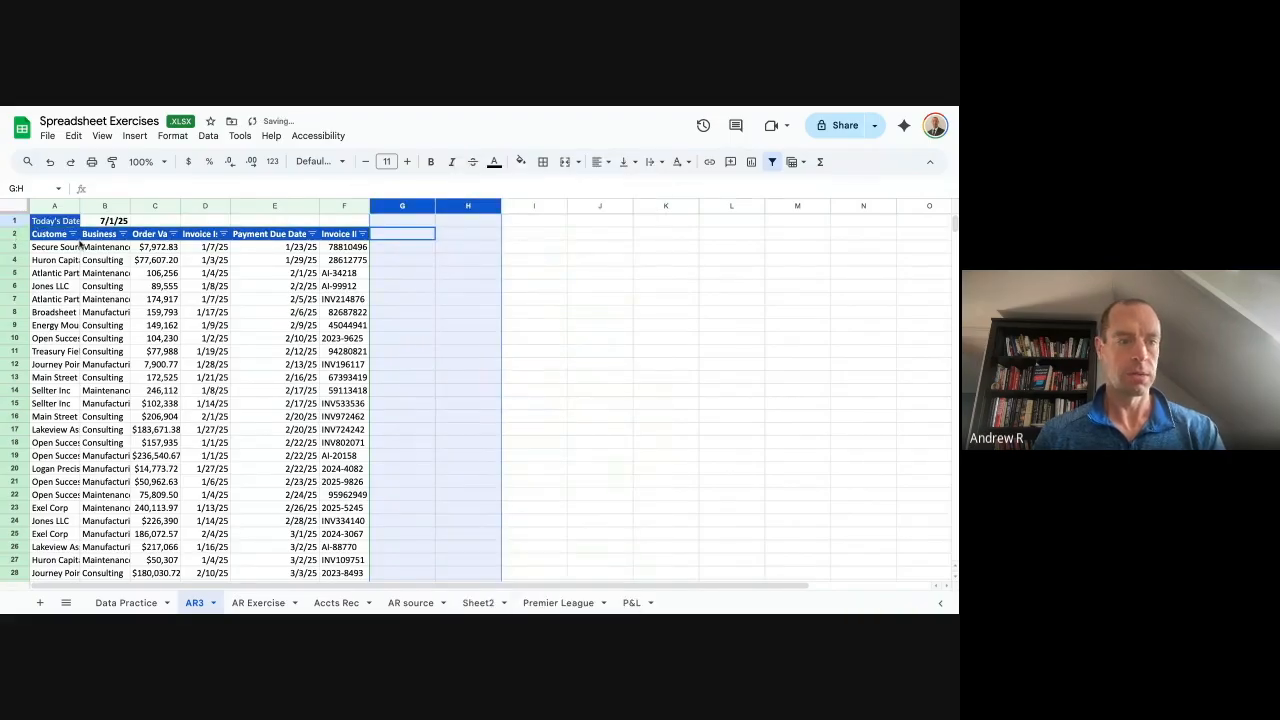
pyautogui.click(104, 247)
# Freeze the two header rows and widen the Payment Due Date column.
pyautogui.moveTo(16, 212); pyautogui.dragTo(18, 242)
pyautogui.click(400, 254)
pyautogui.click(390, 236)
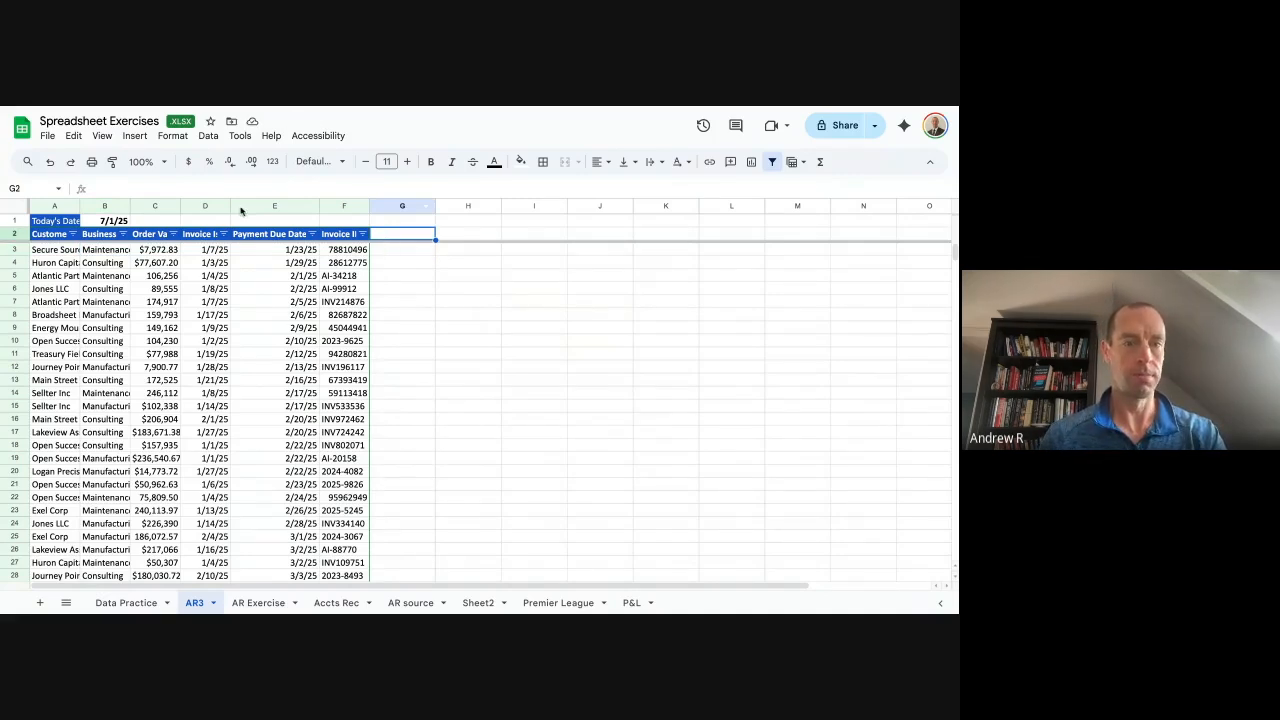
pyautogui.moveTo(319, 206); pyautogui.dragTo(337, 206)
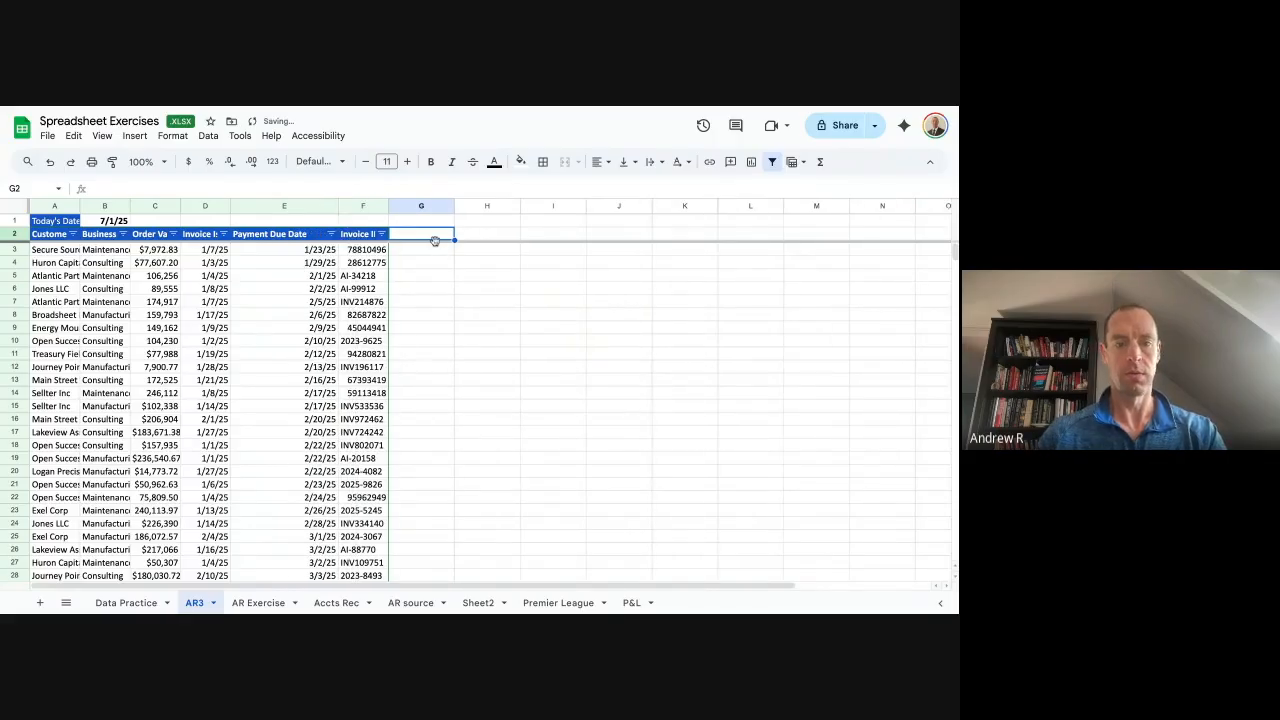
# Add an Overdue? header in G2 and the formula =if(E3<$B$1,1,0) in G3.
pyautogui.write('Overdue?')
pyautogui.press('Return')
pyautogui.write('=')
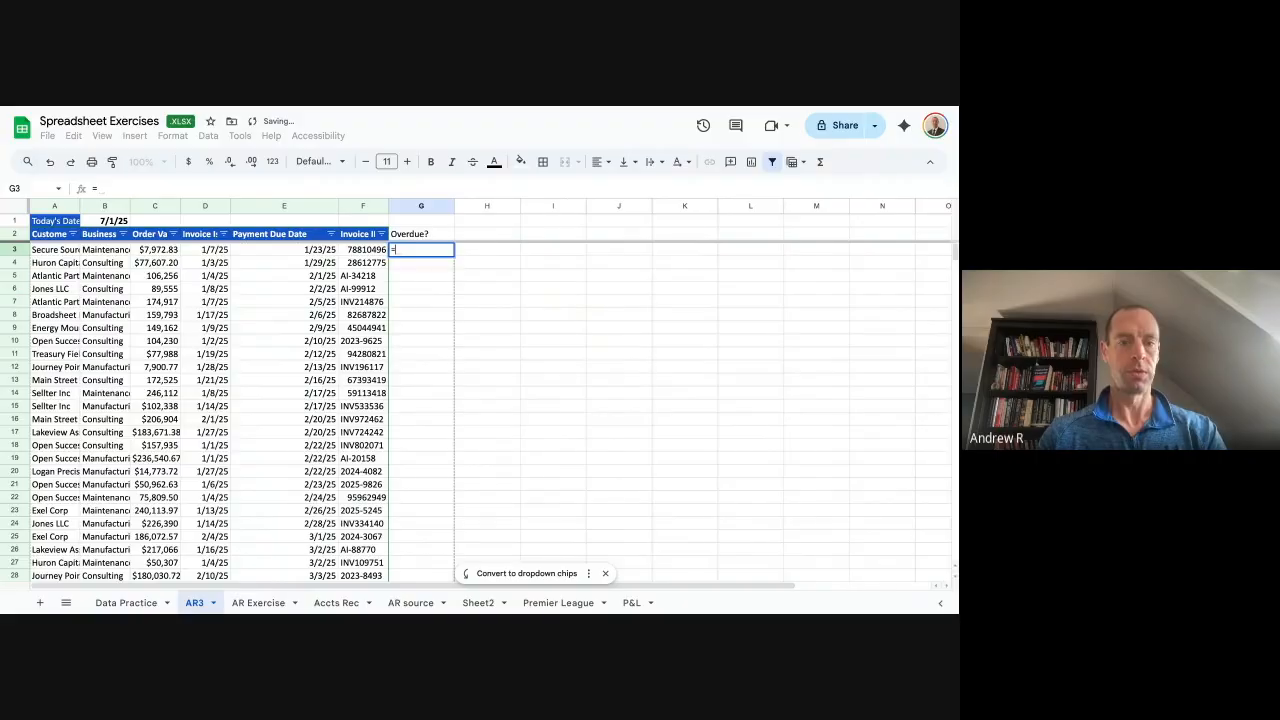
pyautogui.write('if(')
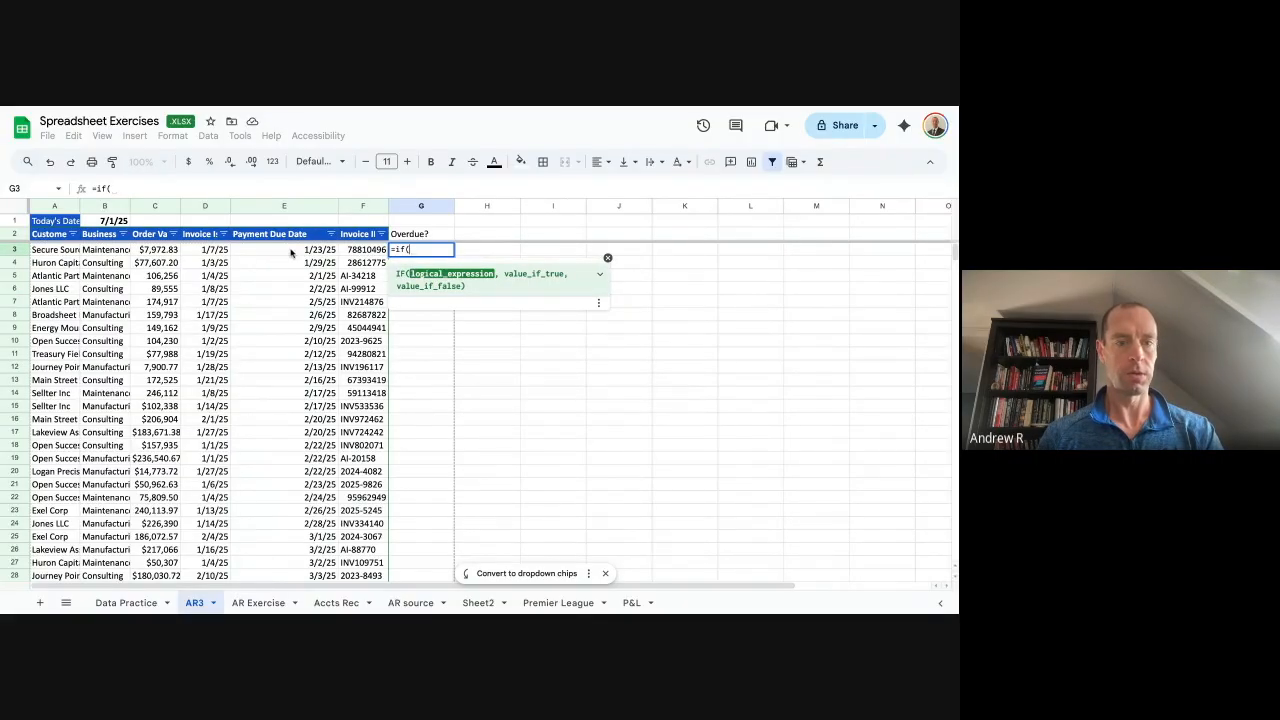
pyautogui.click(288, 253)
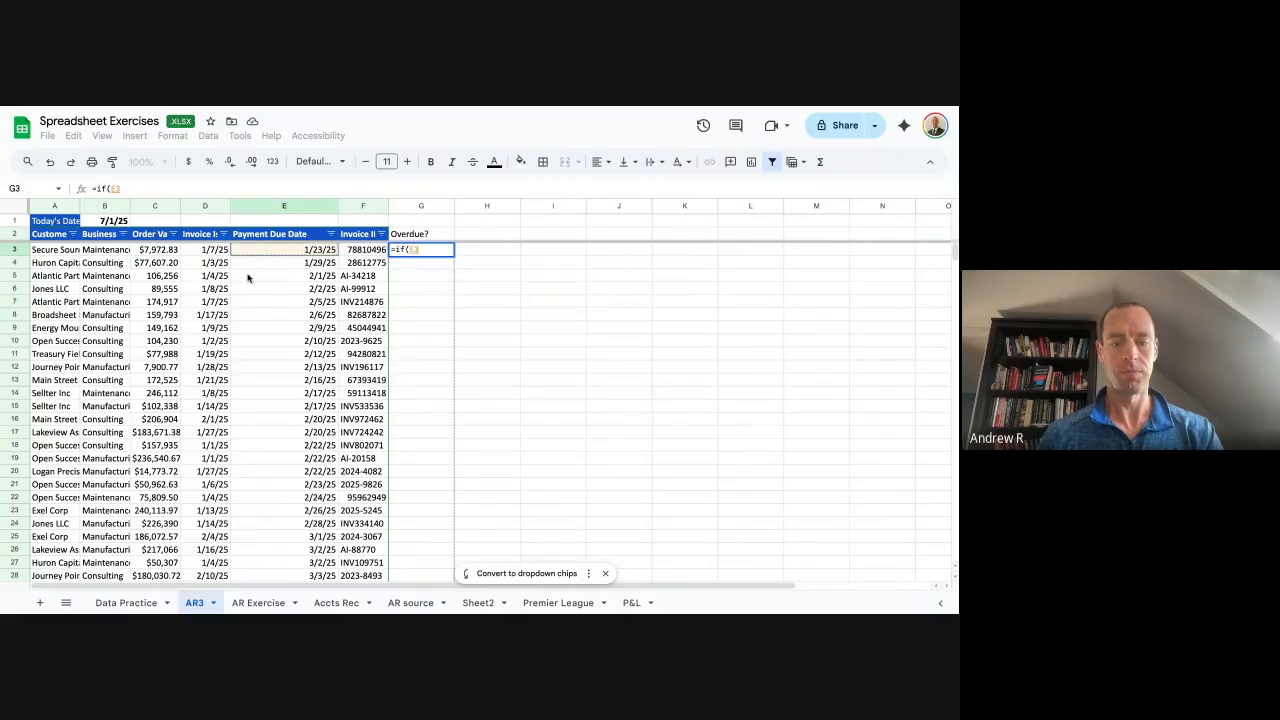
pyautogui.write('<')
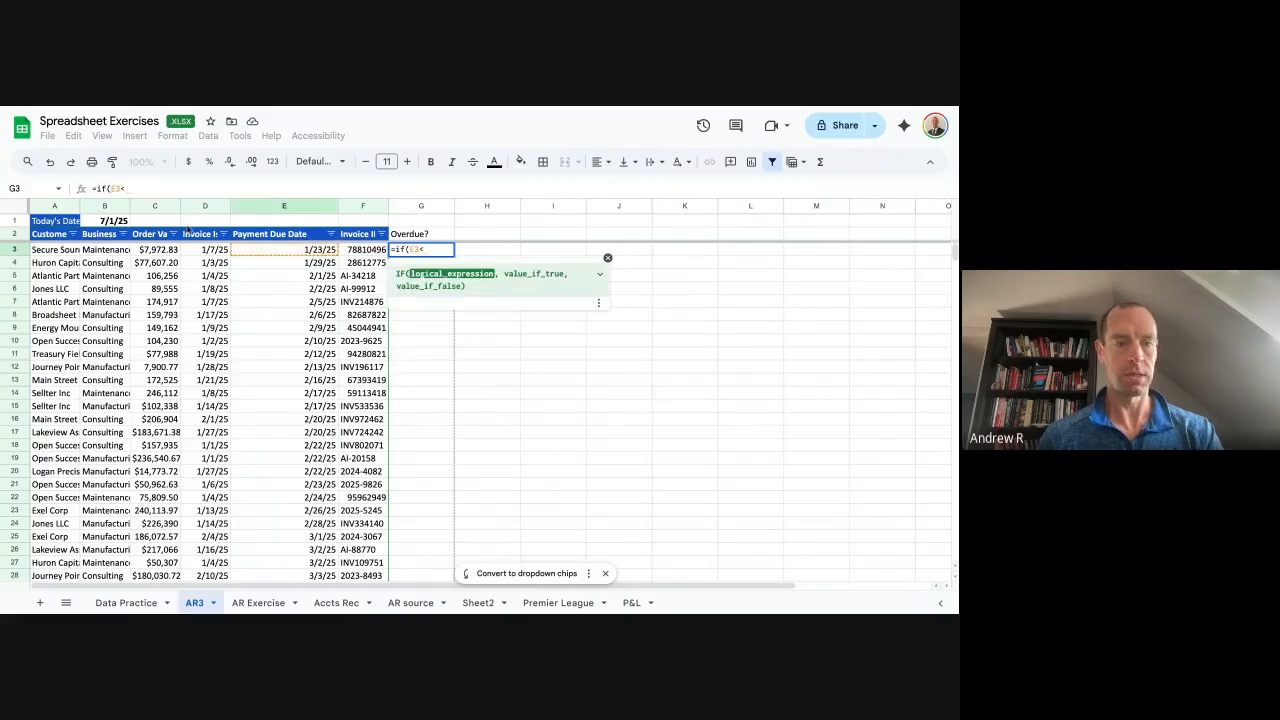
pyautogui.click(121, 221)
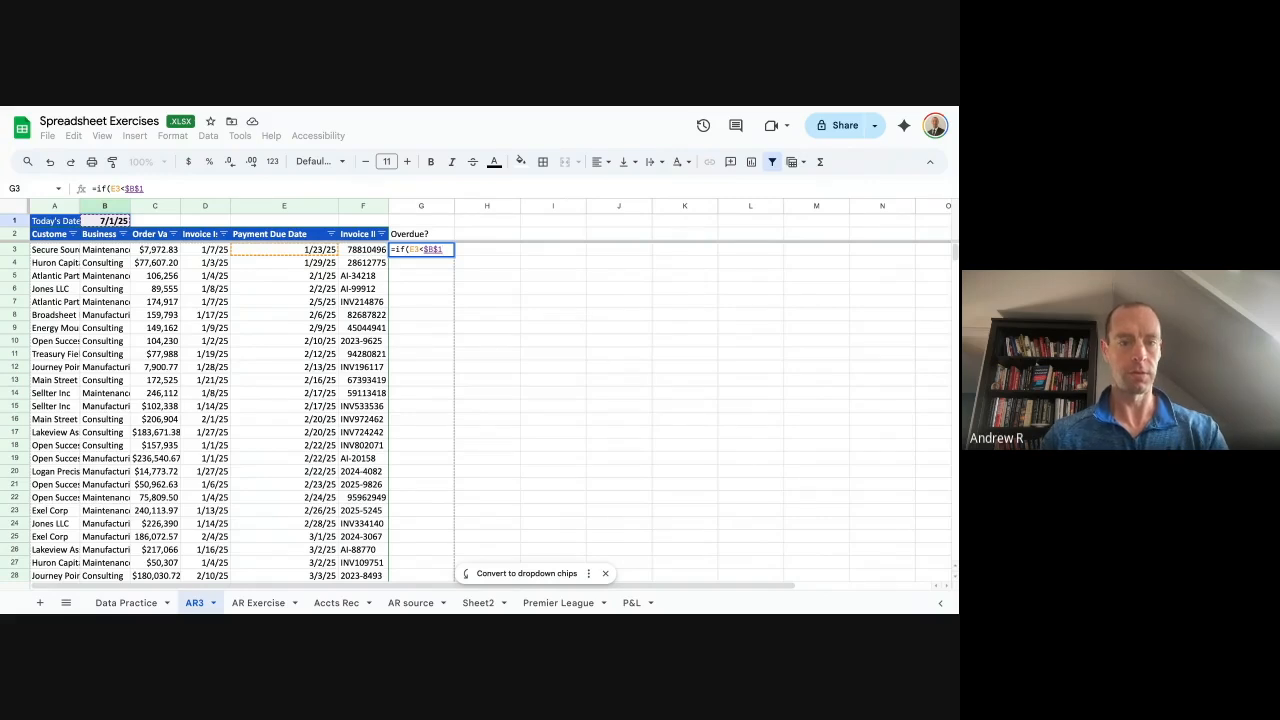
pyautogui.write(',')
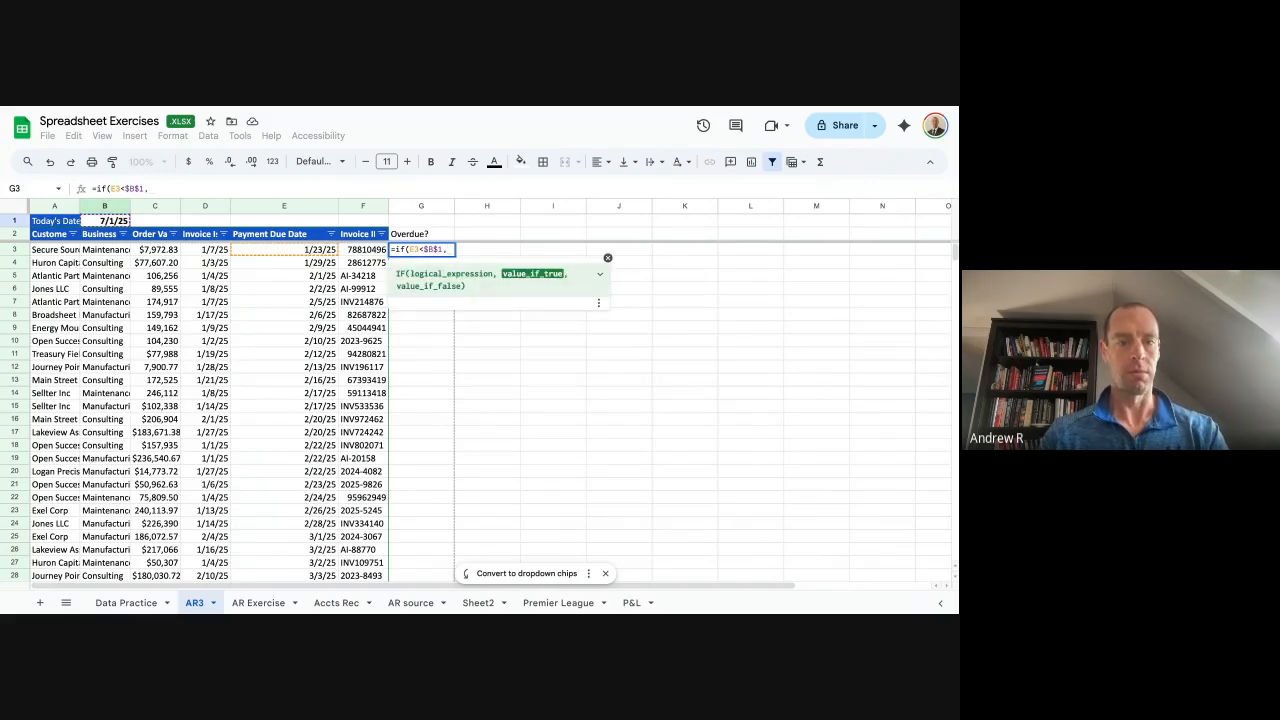
pyautogui.write('1,0)')
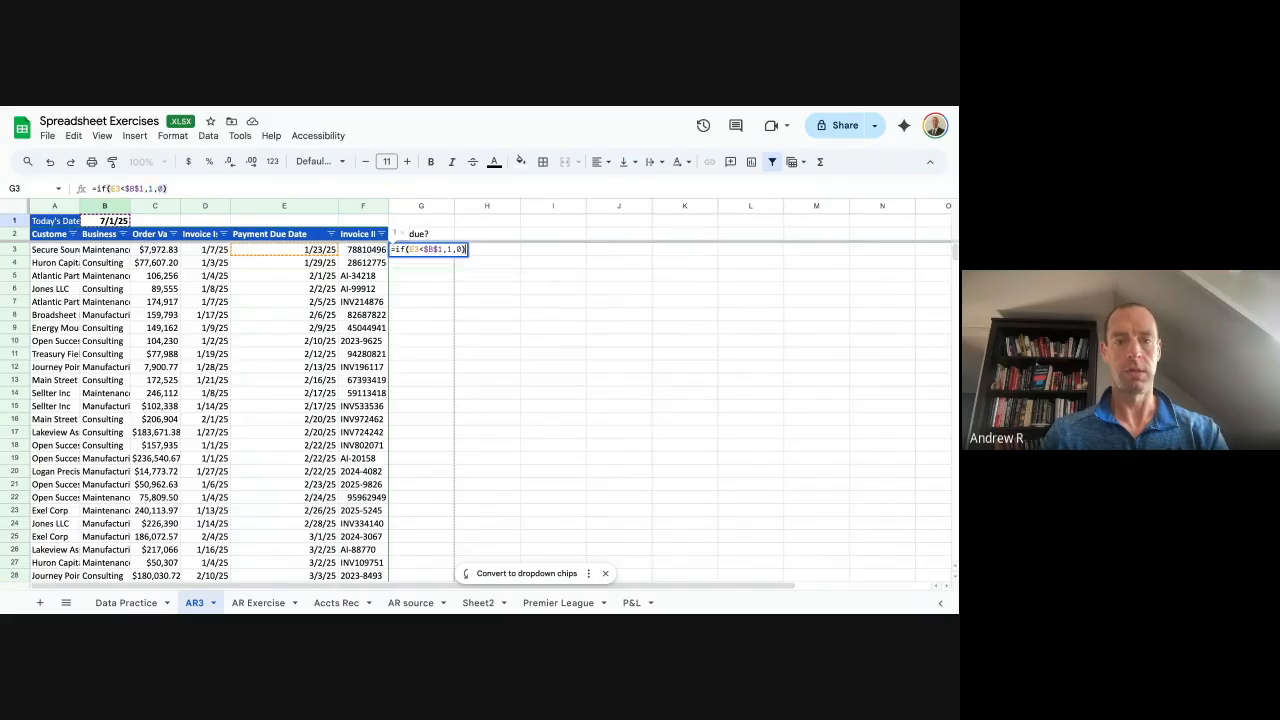
pyautogui.press('Return')
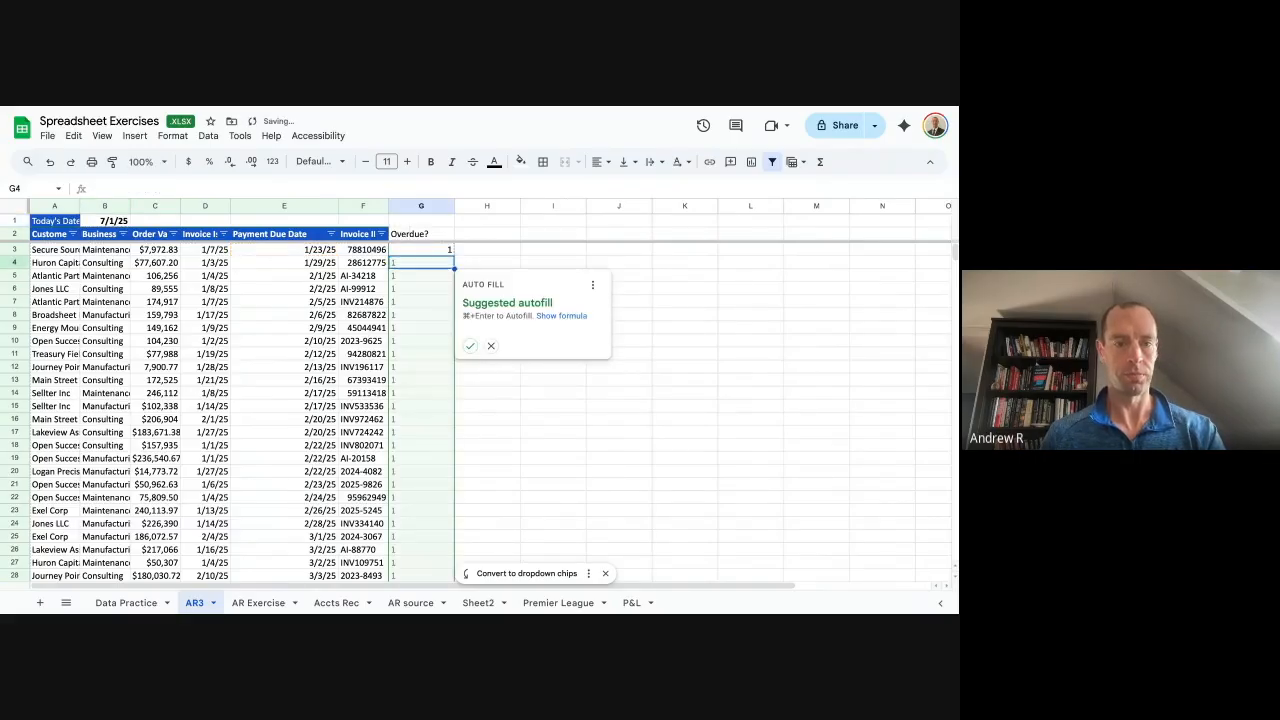
# Fill the overdue formula down all invoices and spot-check flags for invoices due 7/1/25.
pyautogui.press('super+Return')
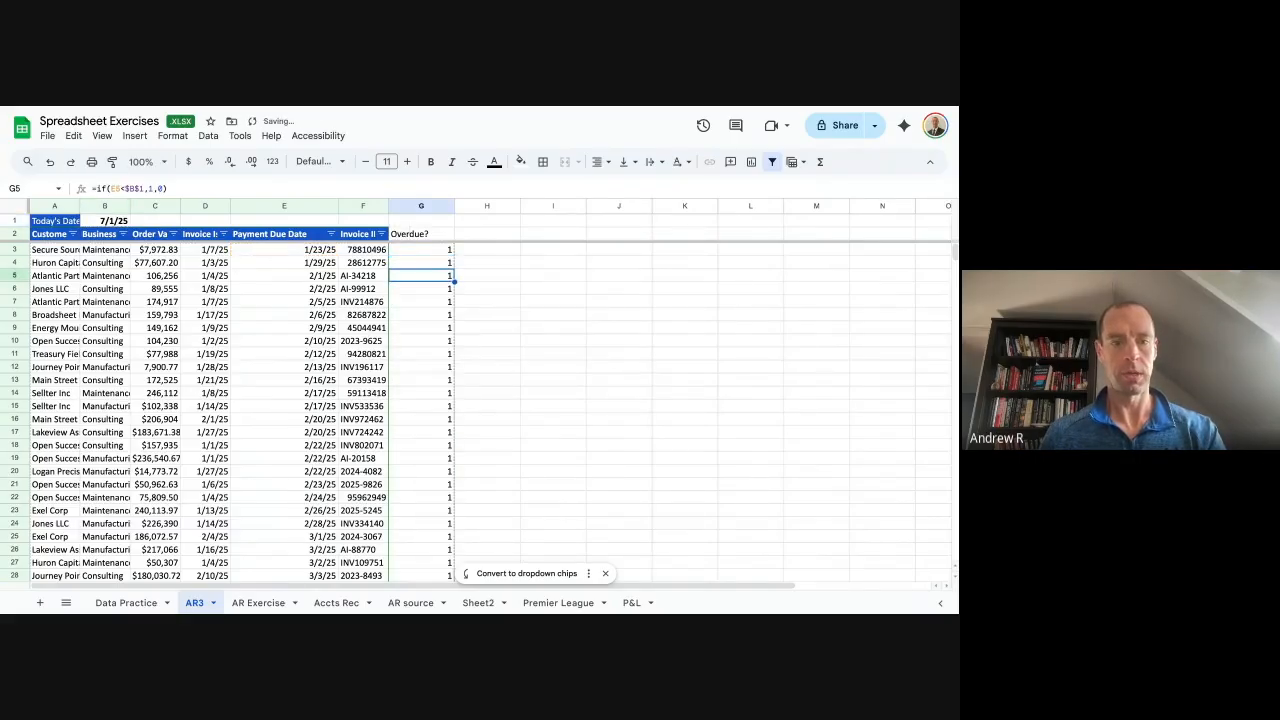
pyautogui.press('super+Down')
pyautogui.press('Up')
pyautogui.press('Up')
pyautogui.press('Up')
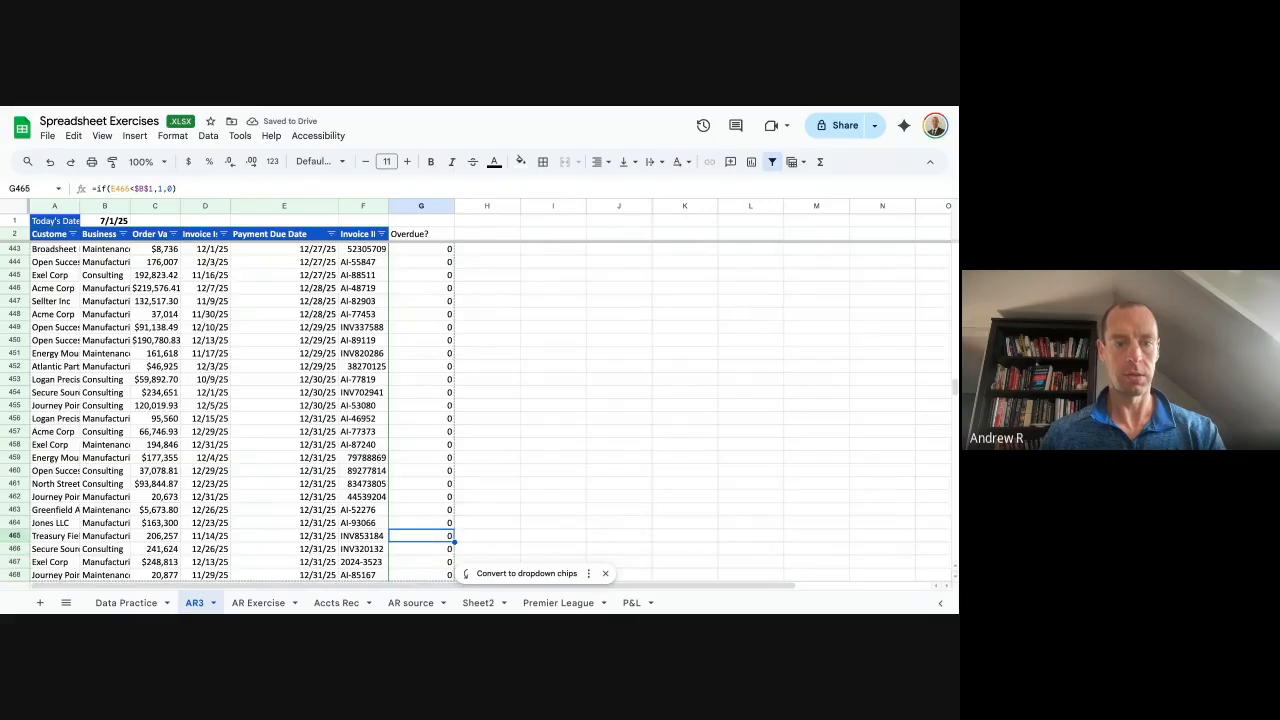
pyautogui.scroll(20, 394, 314)
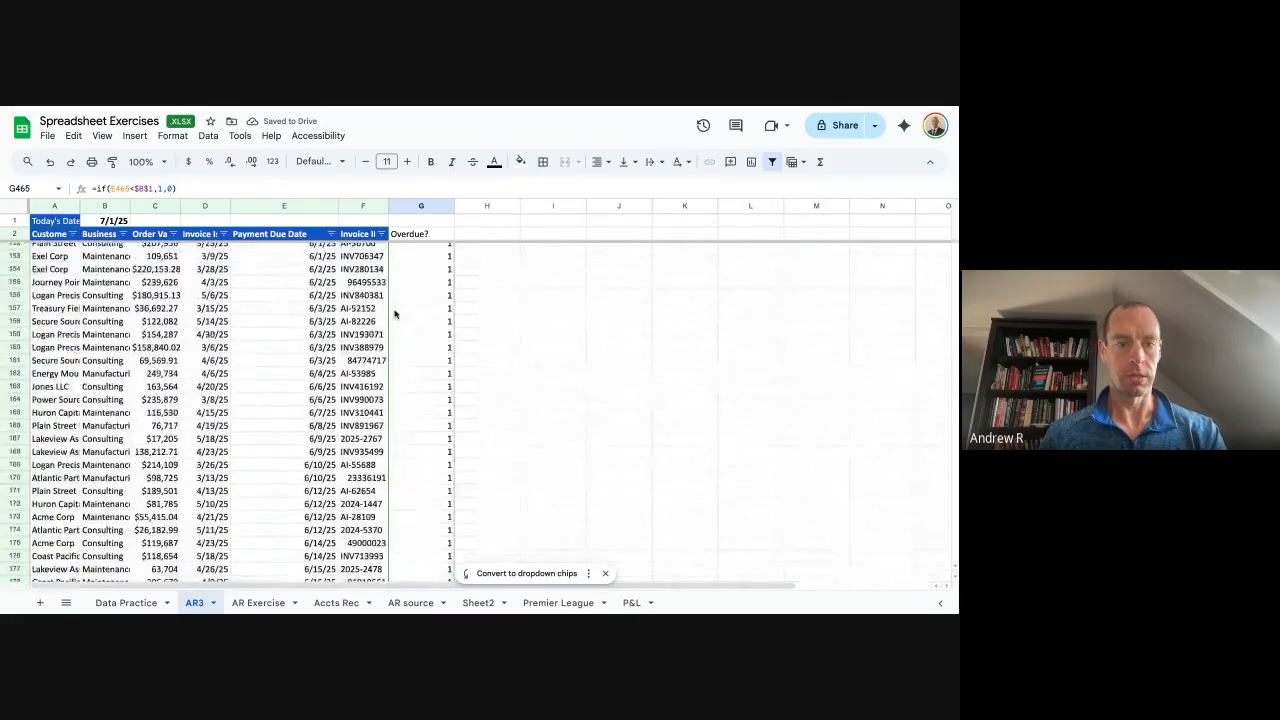
pyautogui.scroll(-15, 394, 314)
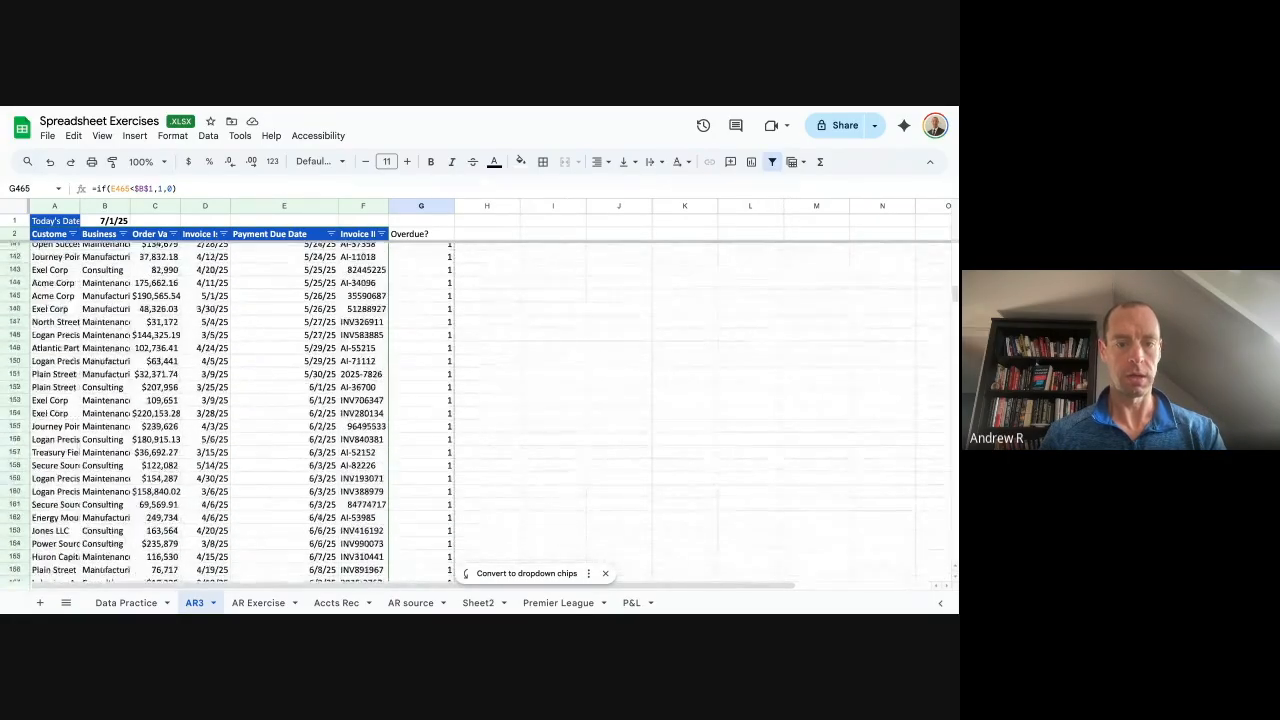
pyautogui.scroll(-3, 314, 393)
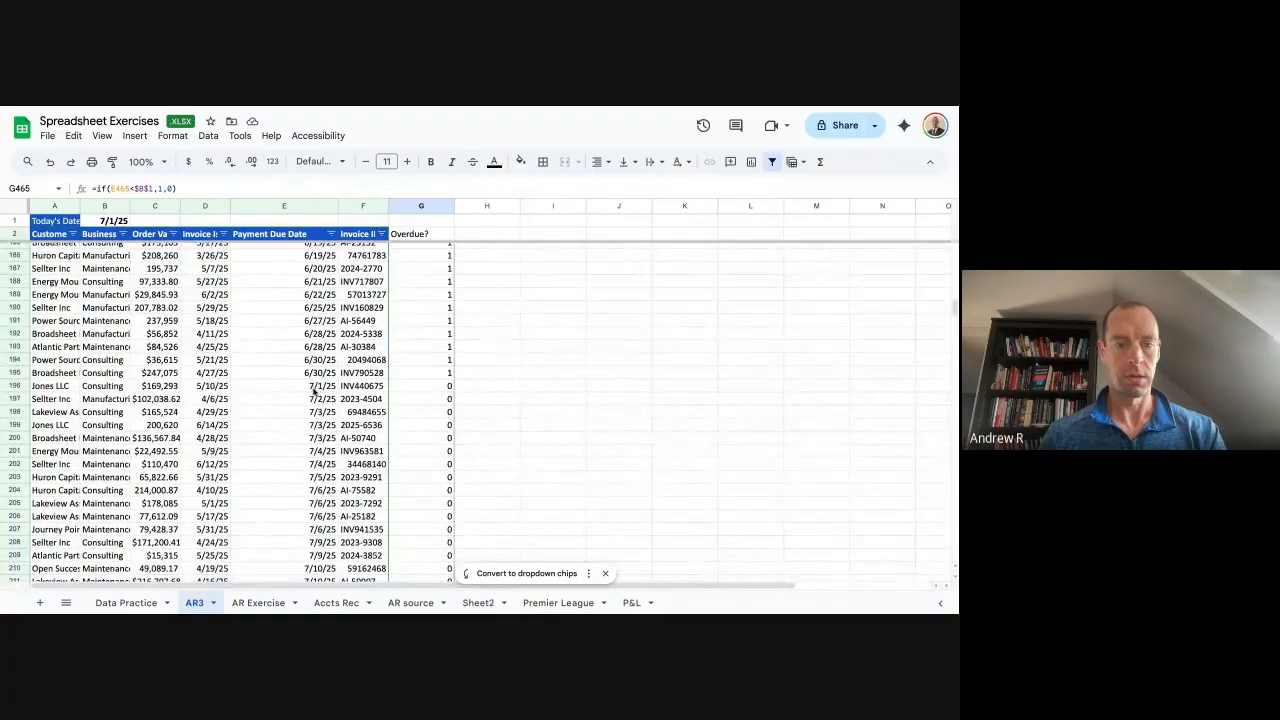
pyautogui.click(325, 389)
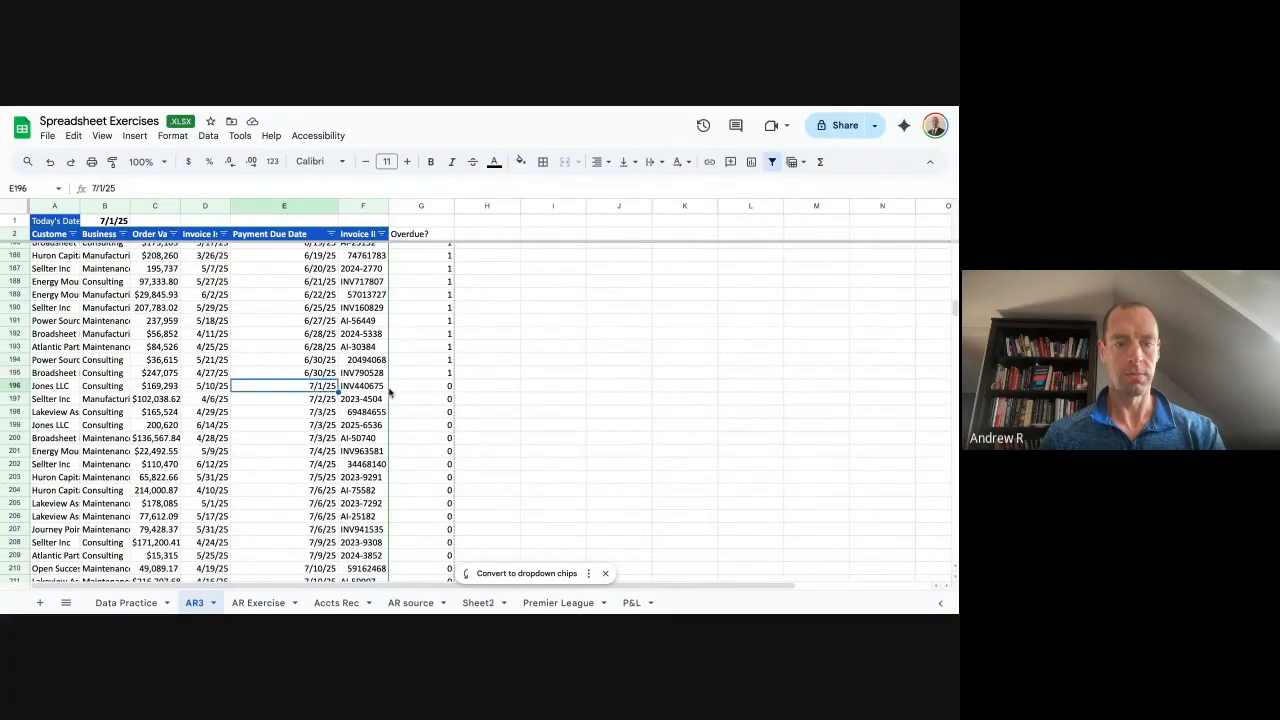
pyautogui.click(445, 391)
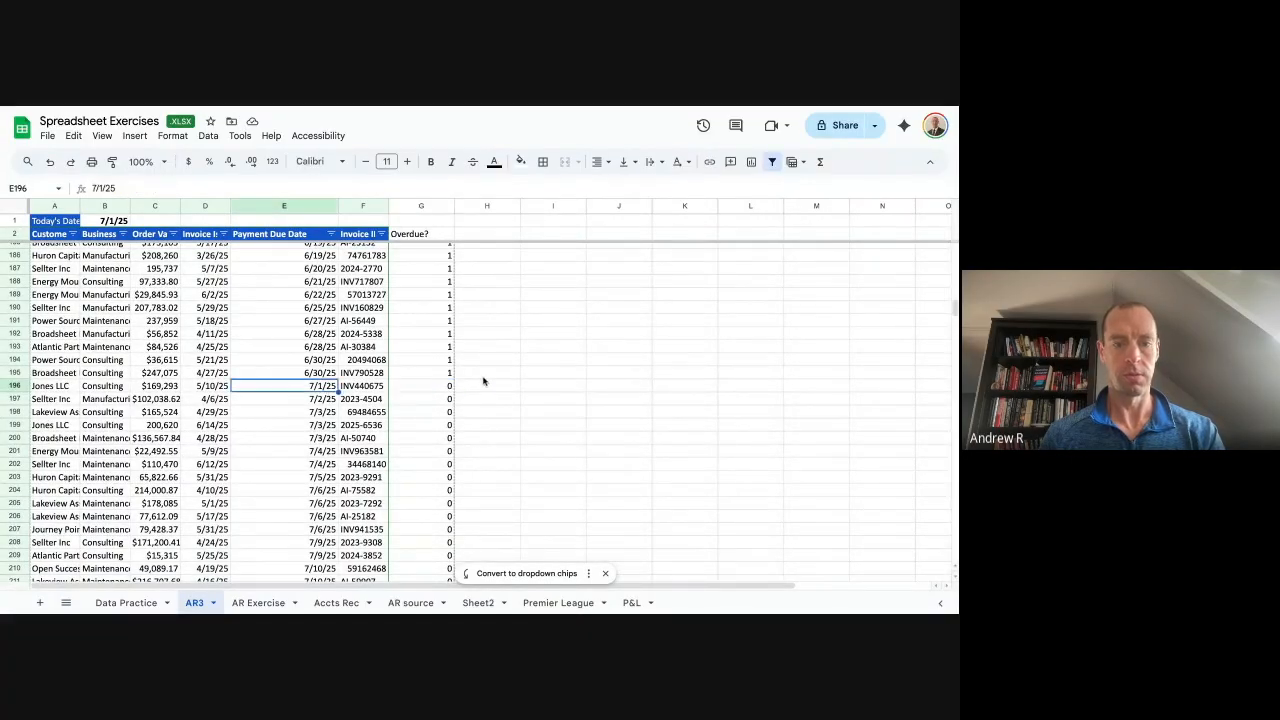
pyautogui.click(484, 378)
pyautogui.press('Down')
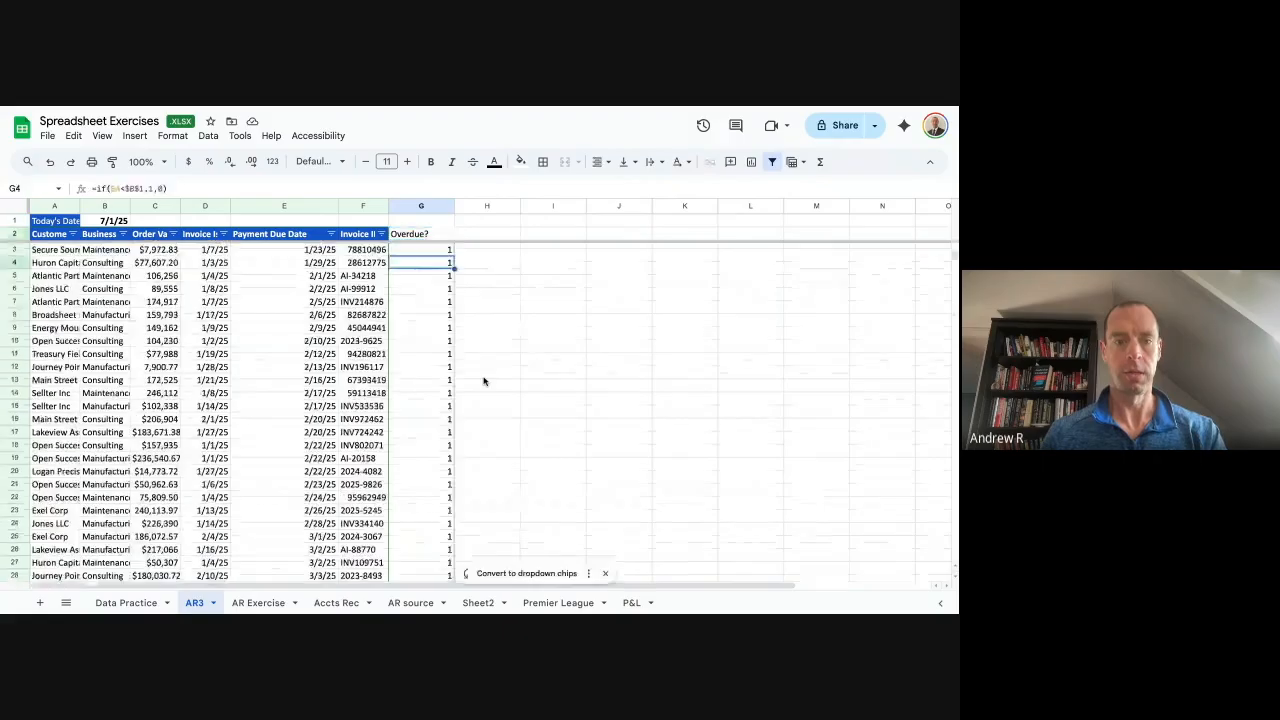
# Add a Days overdue header in H2 and the formula =if(G3=1,$B$1-E3,"") in H3.
pyautogui.press('Right')
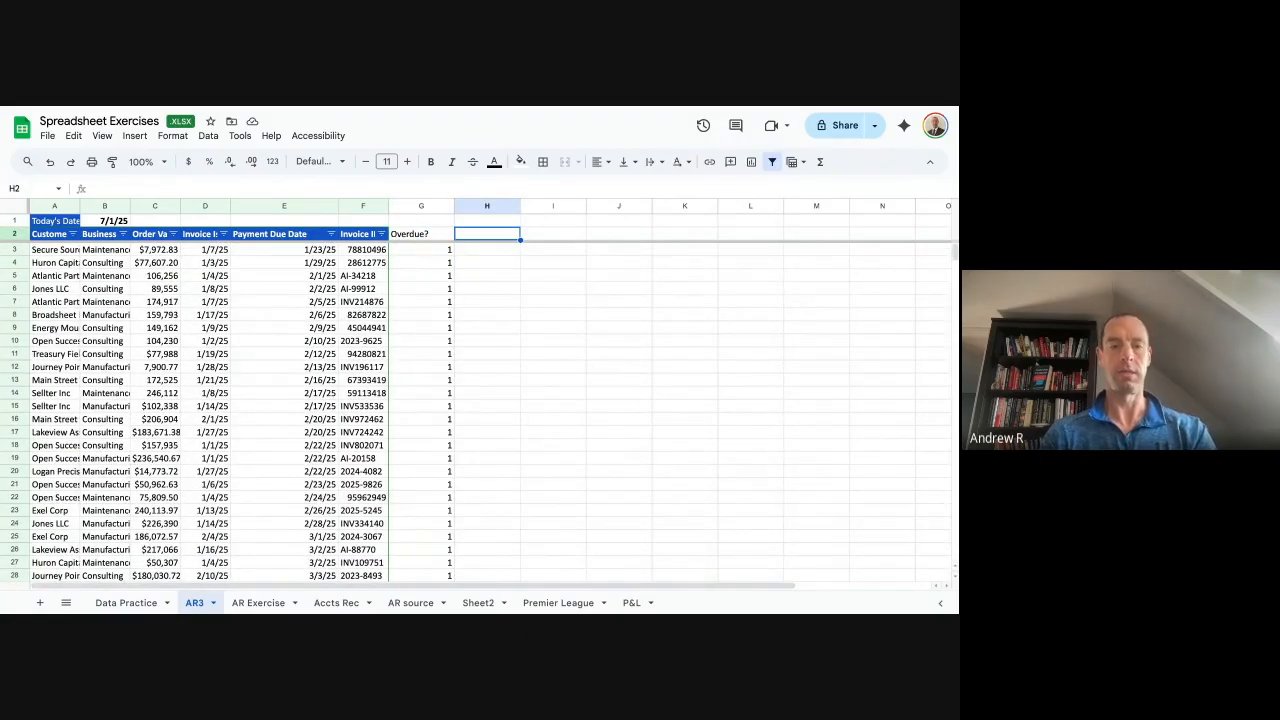
pyautogui.write('Days o')
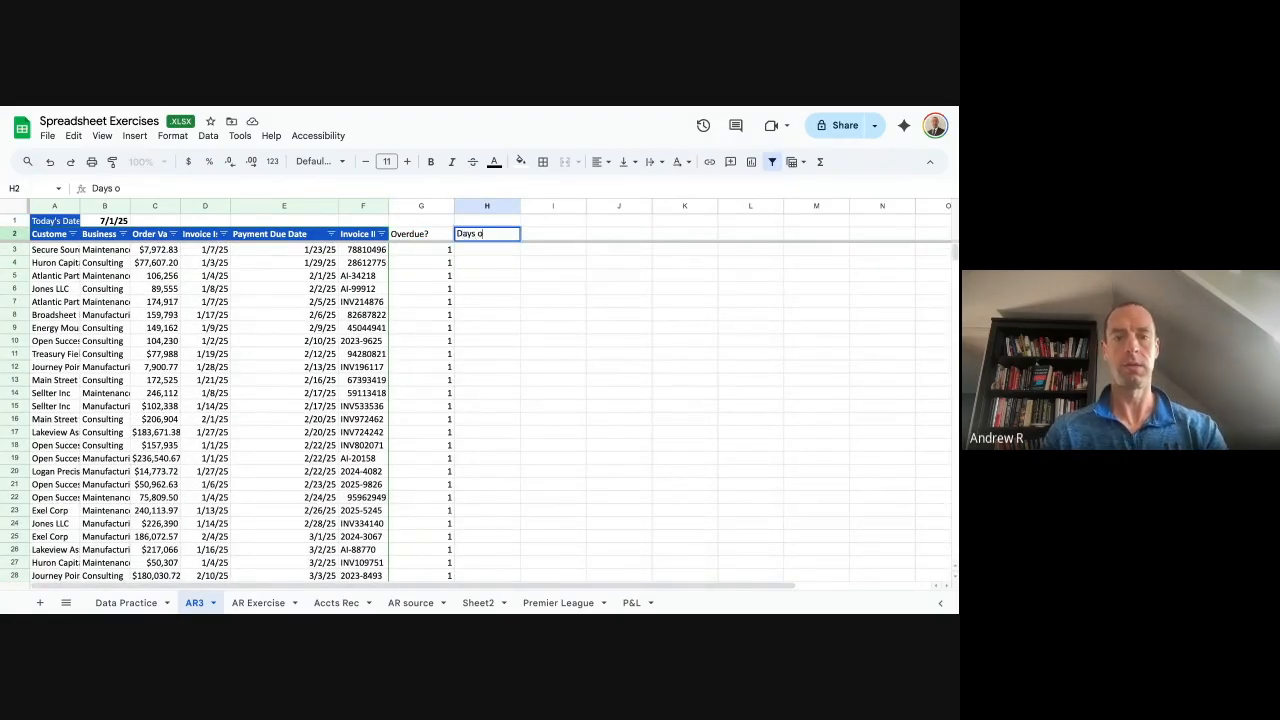
pyautogui.write('verdue')
pyautogui.press('Return')
pyautogui.write('=')
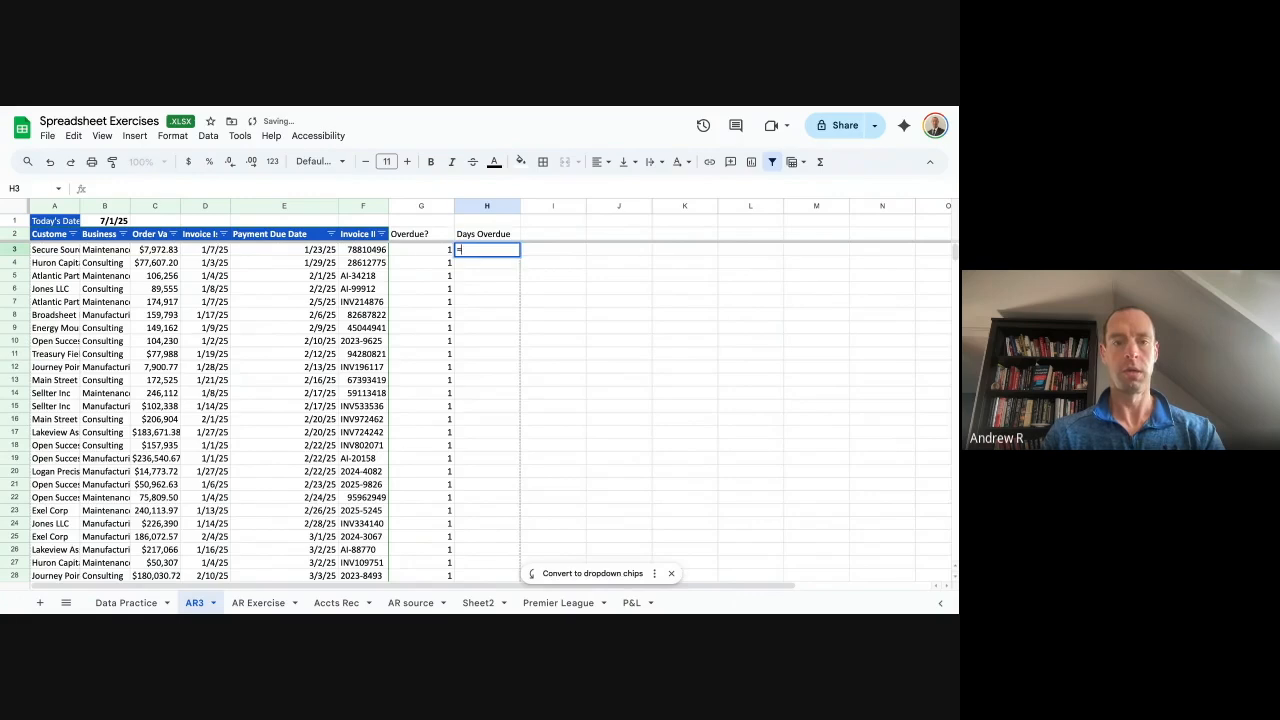
pyautogui.write('if(G3=1')
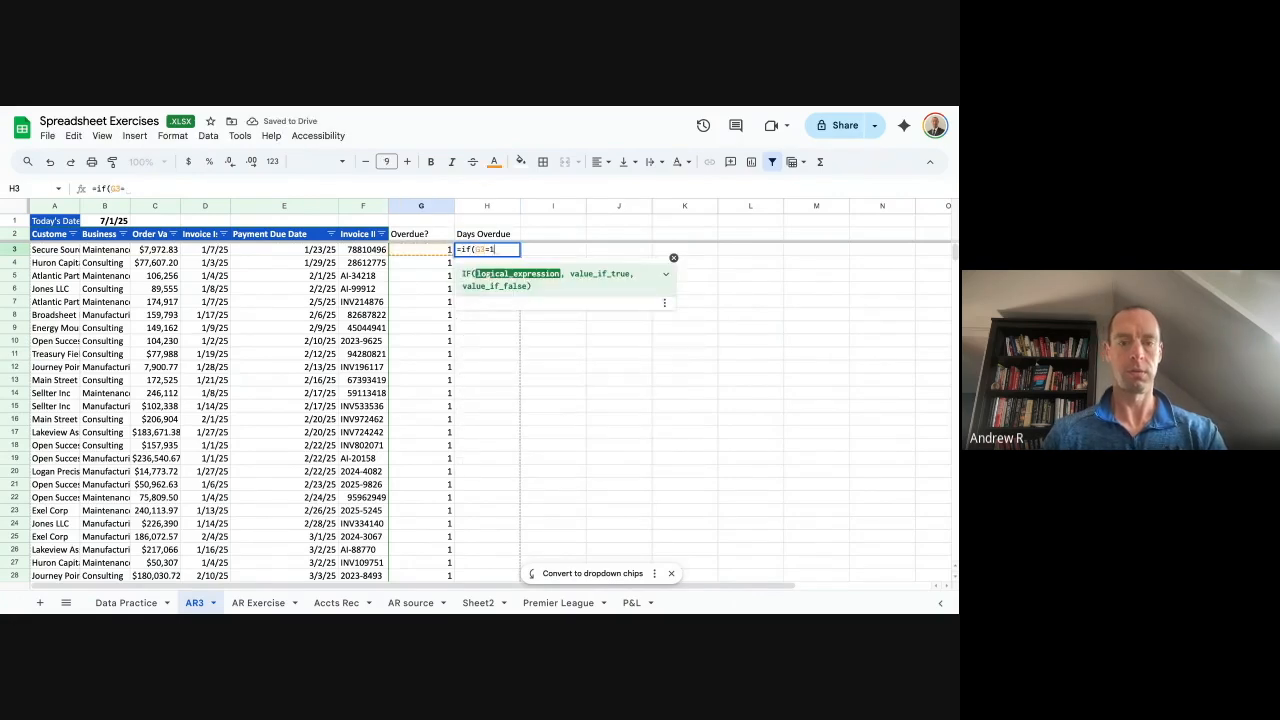
pyautogui.press('BackSpace')
pyautogui.write(',')
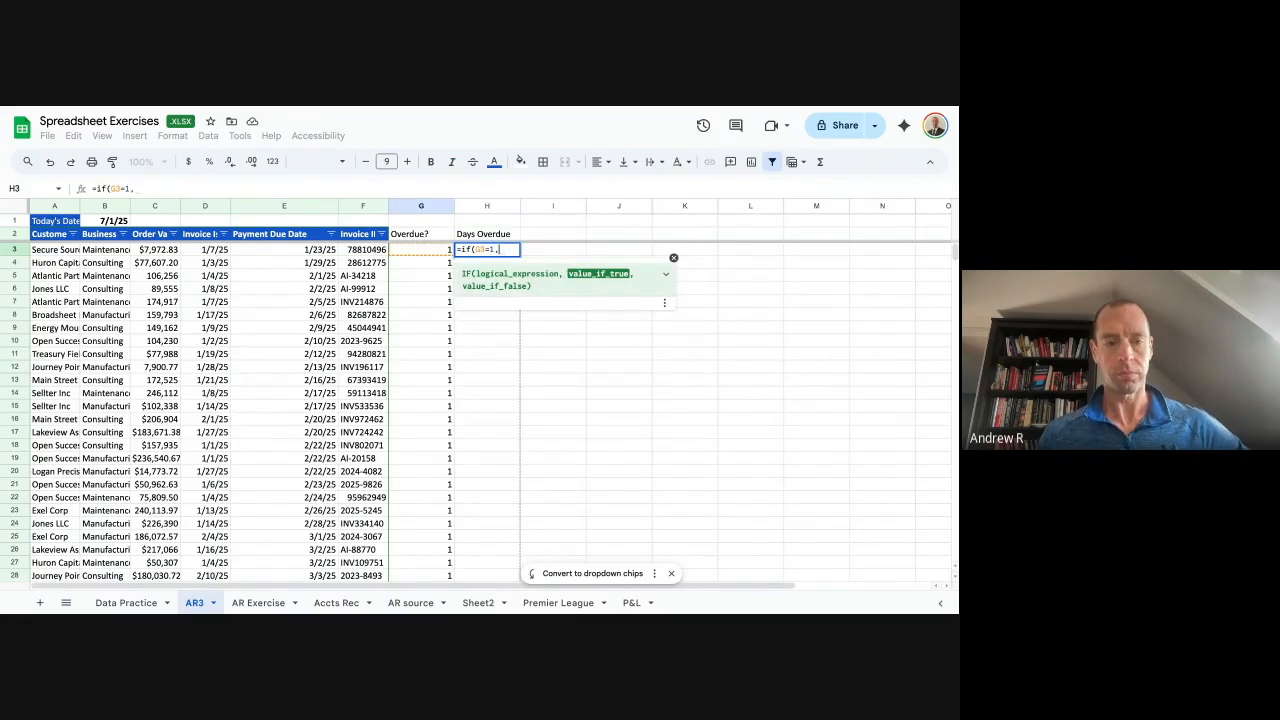
pyautogui.press('Up')
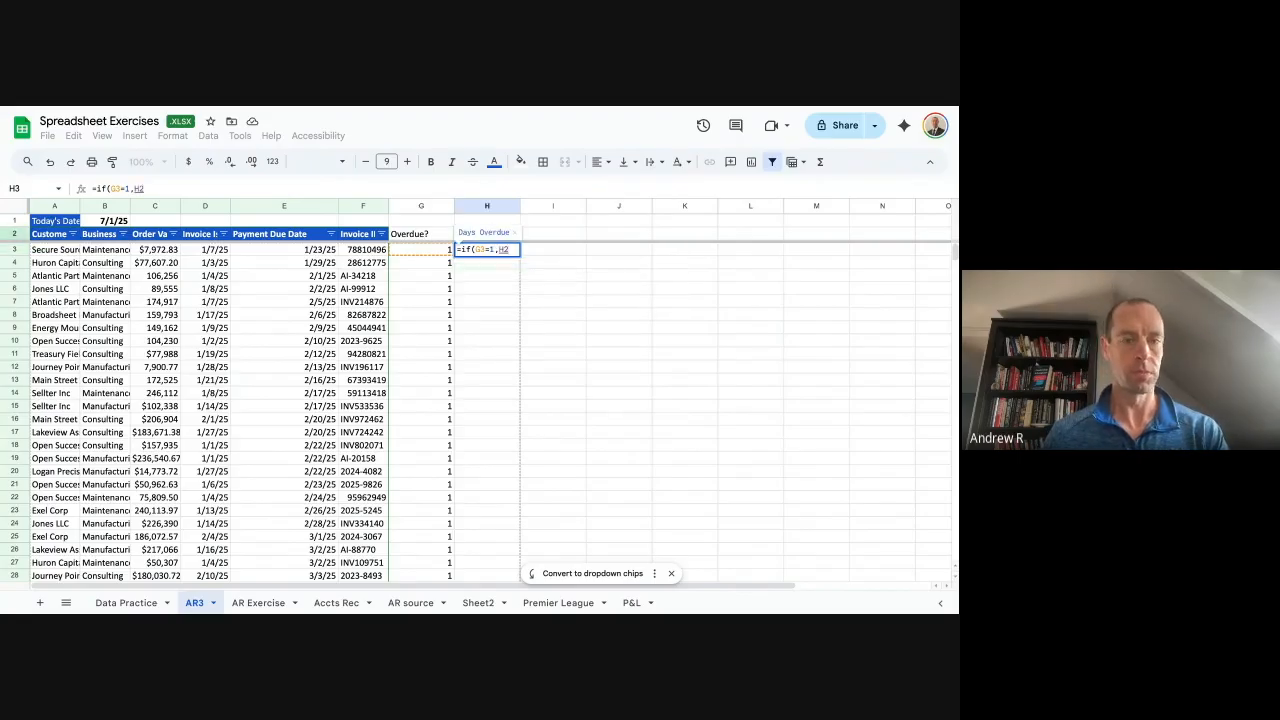
pyautogui.press('Up')
pyautogui.press('Left')
pyautogui.press('Left')
pyautogui.press('Left')
pyautogui.press('Left')
pyautogui.press('Left')
pyautogui.press('Left')
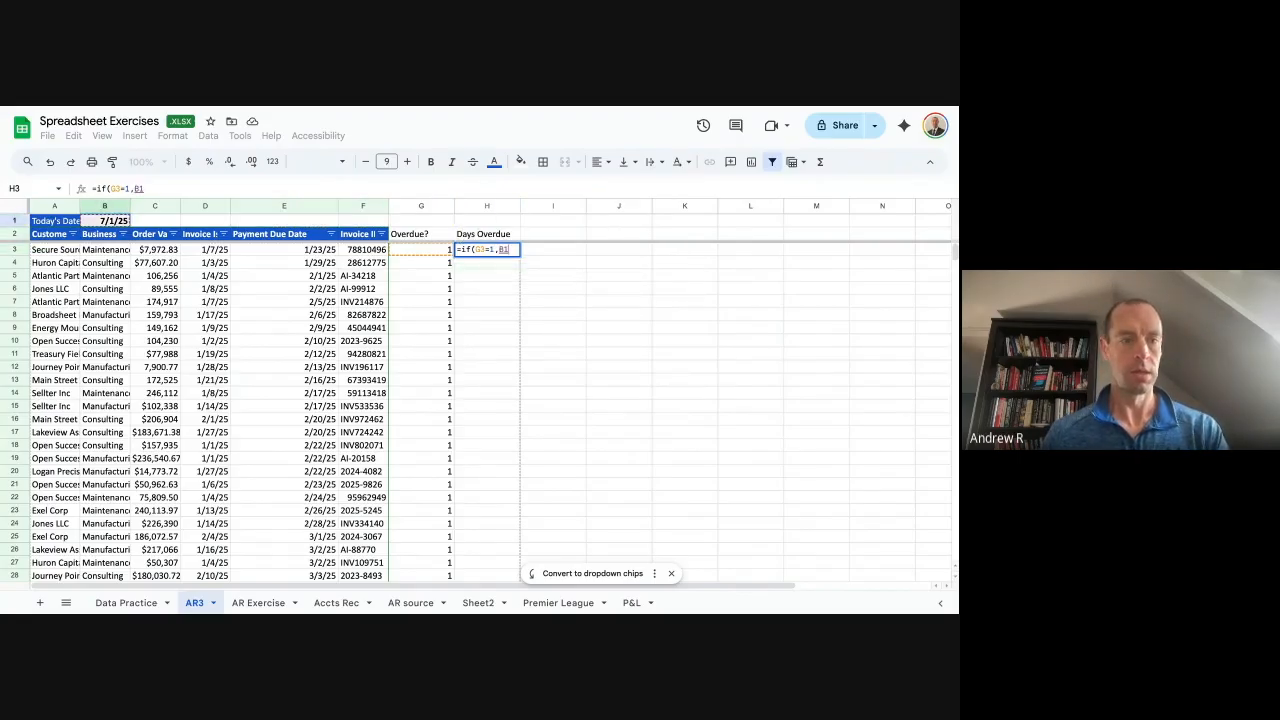
pyautogui.press('F4')
pyautogui.write('-')
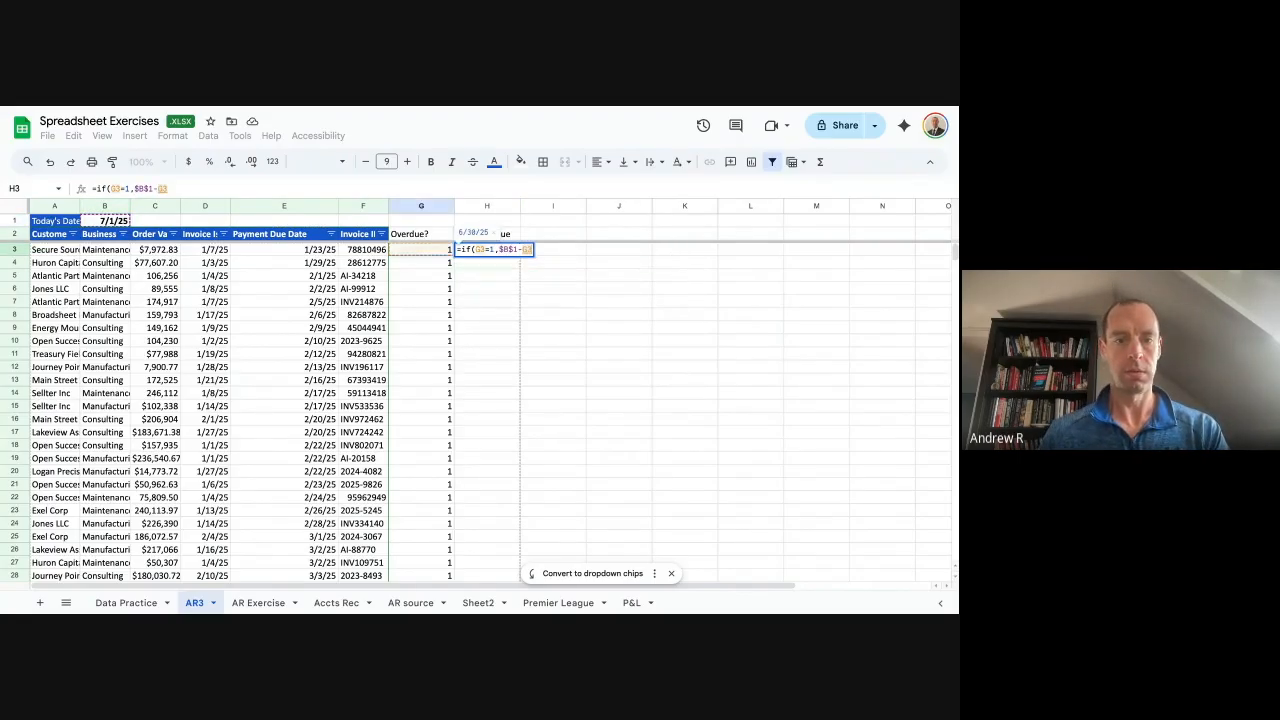
pyautogui.press('Left')
pyautogui.press('Left')
pyautogui.press('Left')
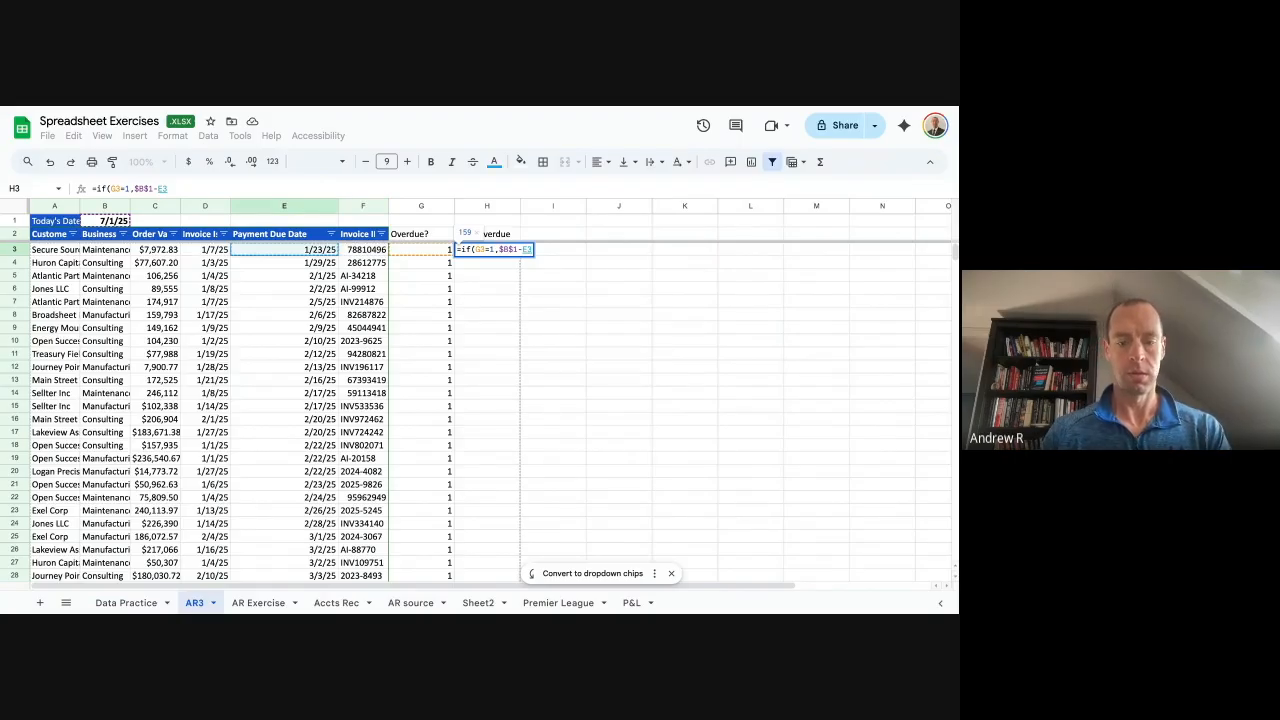
pyautogui.write(',""')
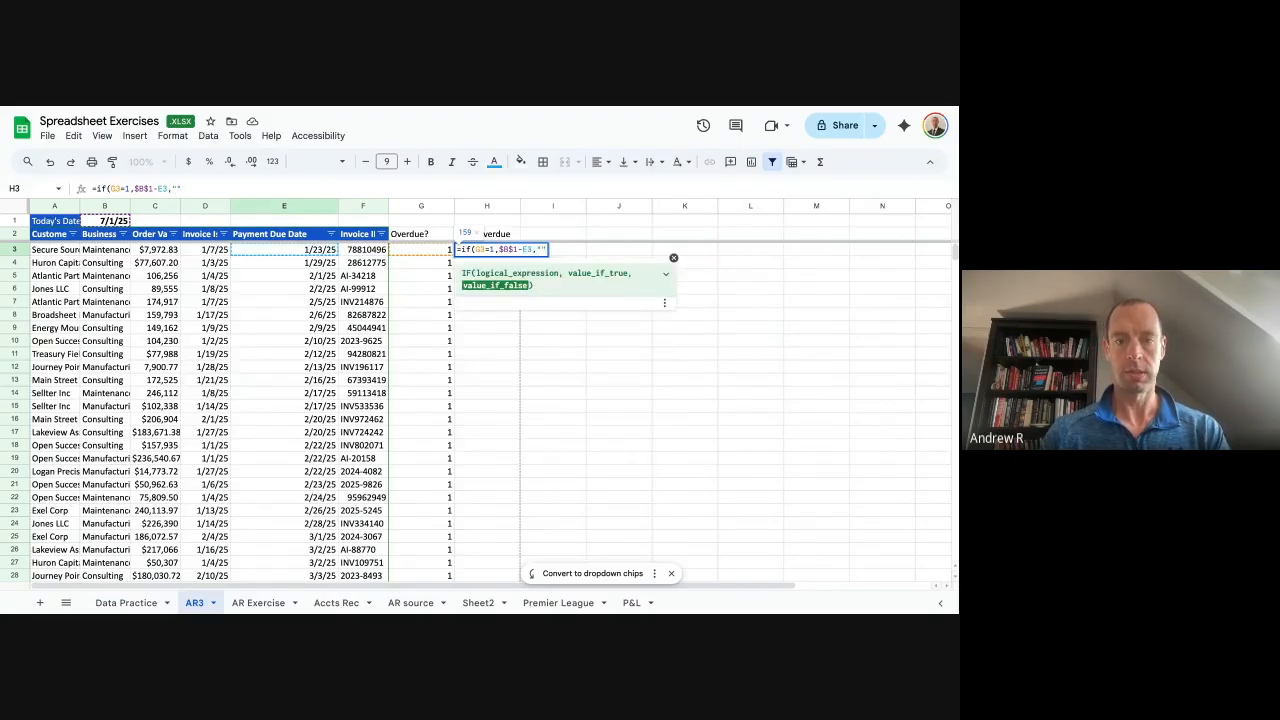
pyautogui.write(')')
pyautogui.press('Return')
# Fill the Days Overdue formula down column H and check the last rows.
pyautogui.press('super+Return')
pyautogui.press('Down')
pyautogui.press('Down')
pyautogui.press('Left')
pyautogui.press('super+Down')
pyautogui.press('Right')
pyautogui.press('Up')
pyautogui.press('Up')
# Recheck the Days Overdue values at the top and bottom of the table against the G3 formula.
pyautogui.press('super+Up')
pyautogui.press('Down')
pyautogui.press('Down')
pyautogui.press('Left')
pyautogui.press('Left')
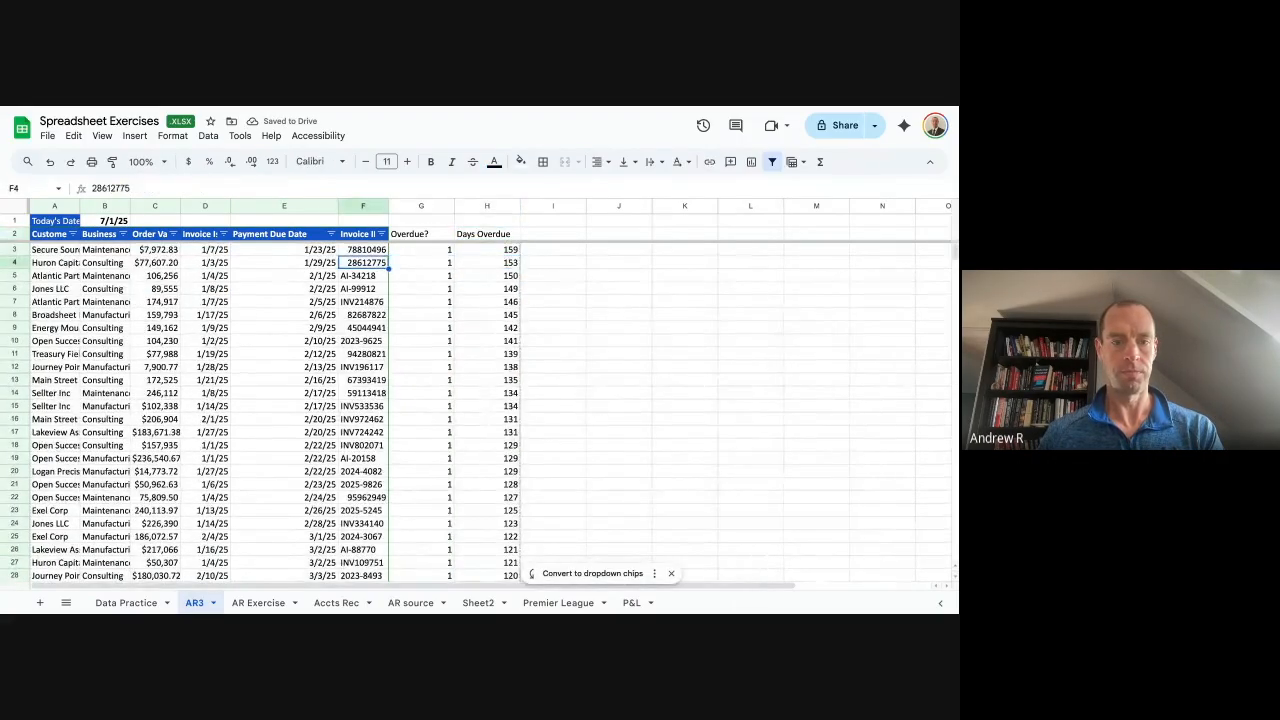
pyautogui.press('super+Down')
pyautogui.press('Right')
pyautogui.press('Right')
pyautogui.press('Right')
pyautogui.press('Right')
pyautogui.press('Left')
pyautogui.press('Up')
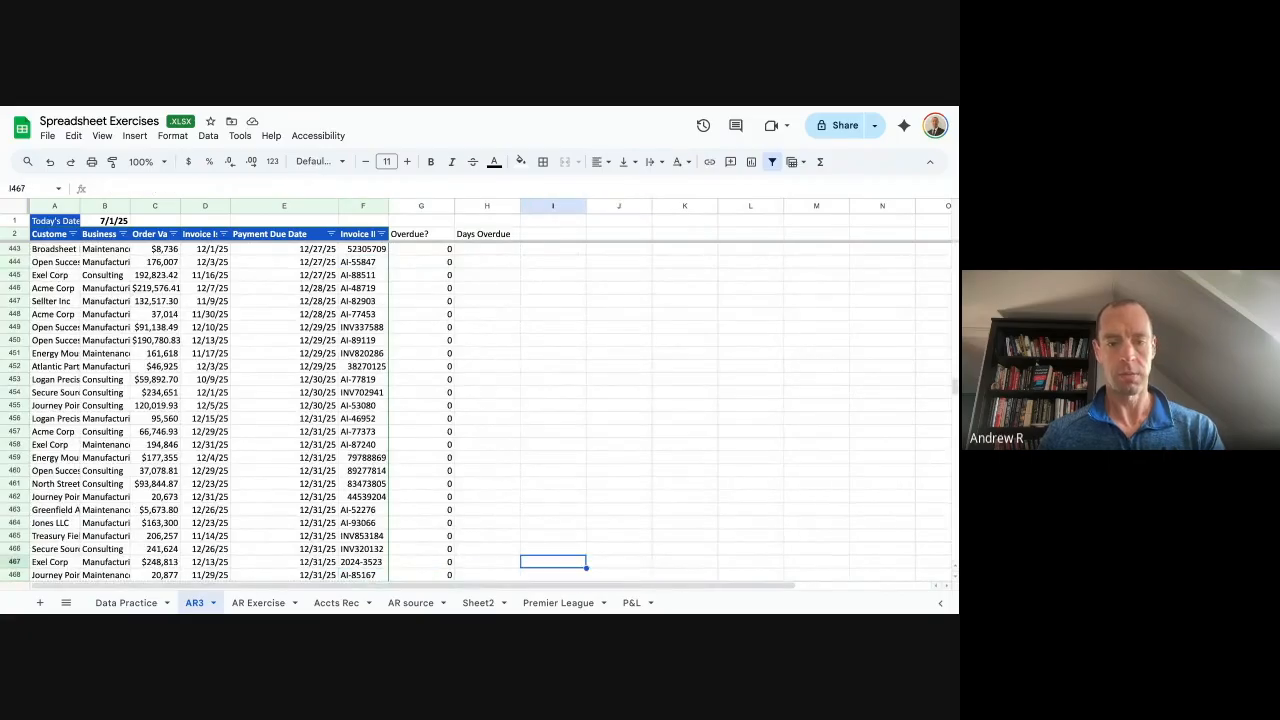
pyautogui.press('Left')
pyautogui.press('Up')
pyautogui.press('Up')
pyautogui.press('Up')
pyautogui.press('Up')
pyautogui.press('Up')
pyautogui.press('Up')
pyautogui.press('Right')
pyautogui.press('super+Up')
pyautogui.press('Down')
pyautogui.press('Left')
pyautogui.press('Down')
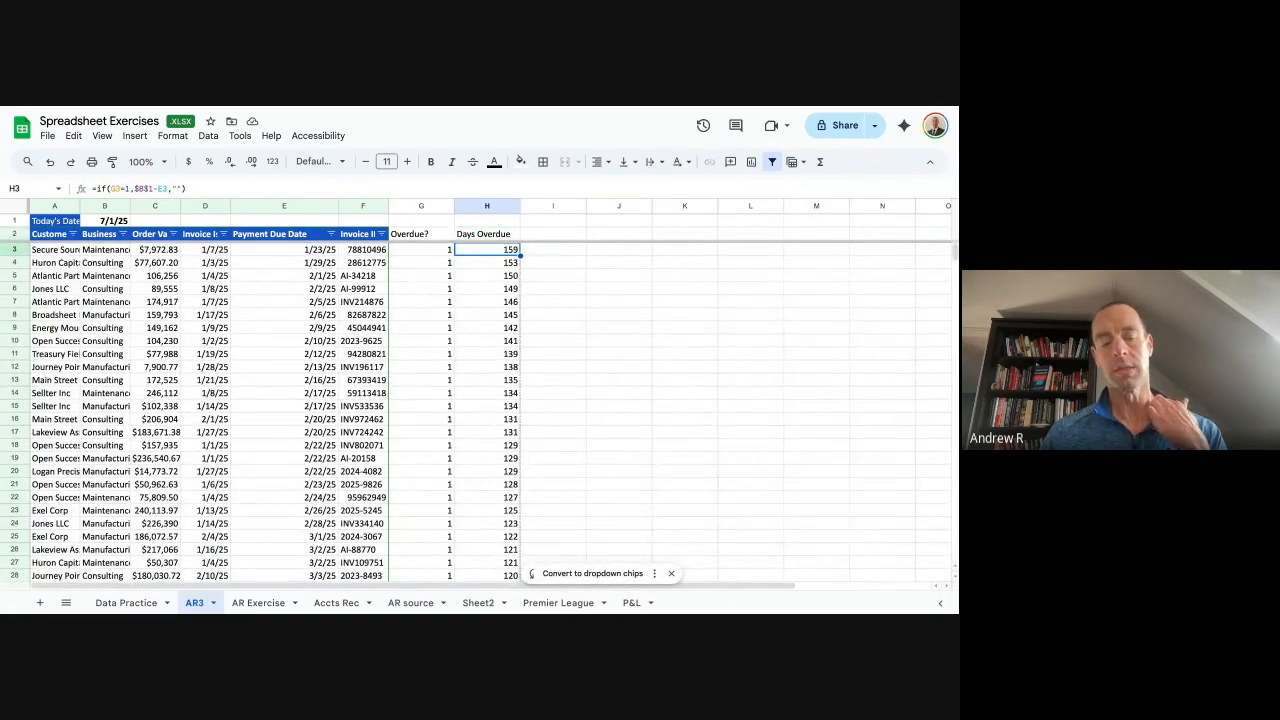
pyautogui.press('Left')
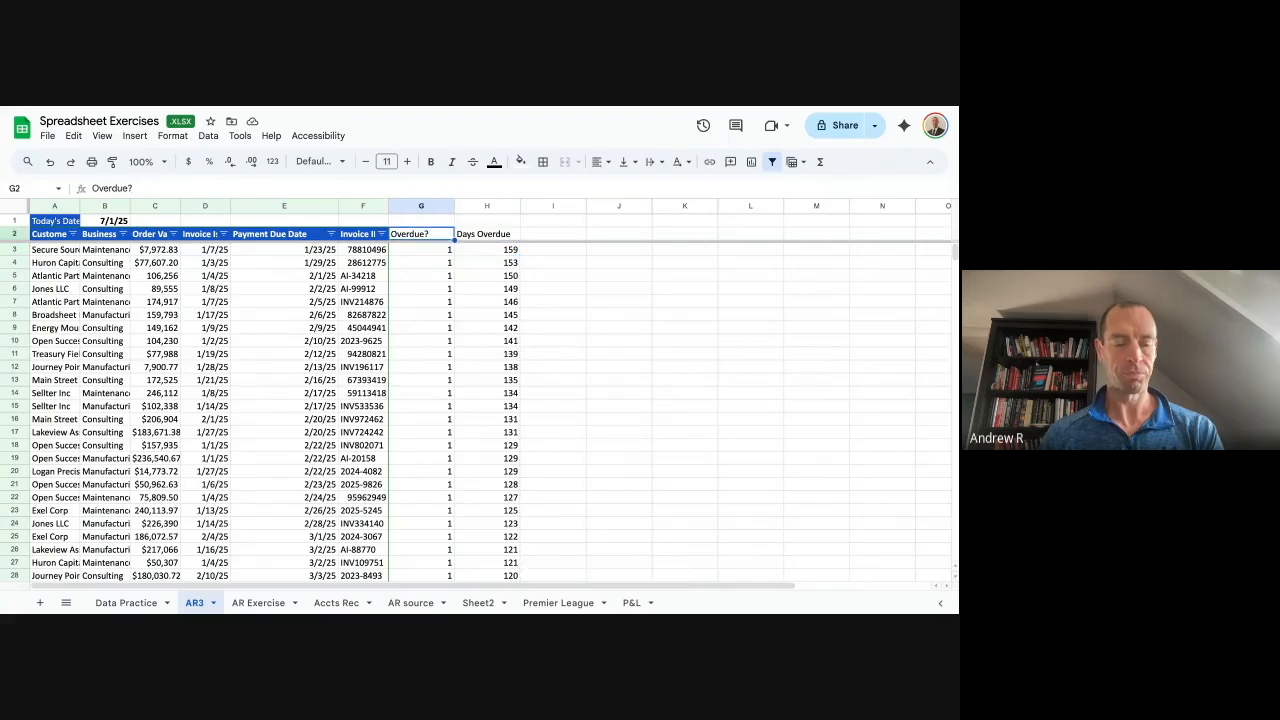
# Remove and recreate the filter so it covers columns A through H.
pyautogui.press('Up')
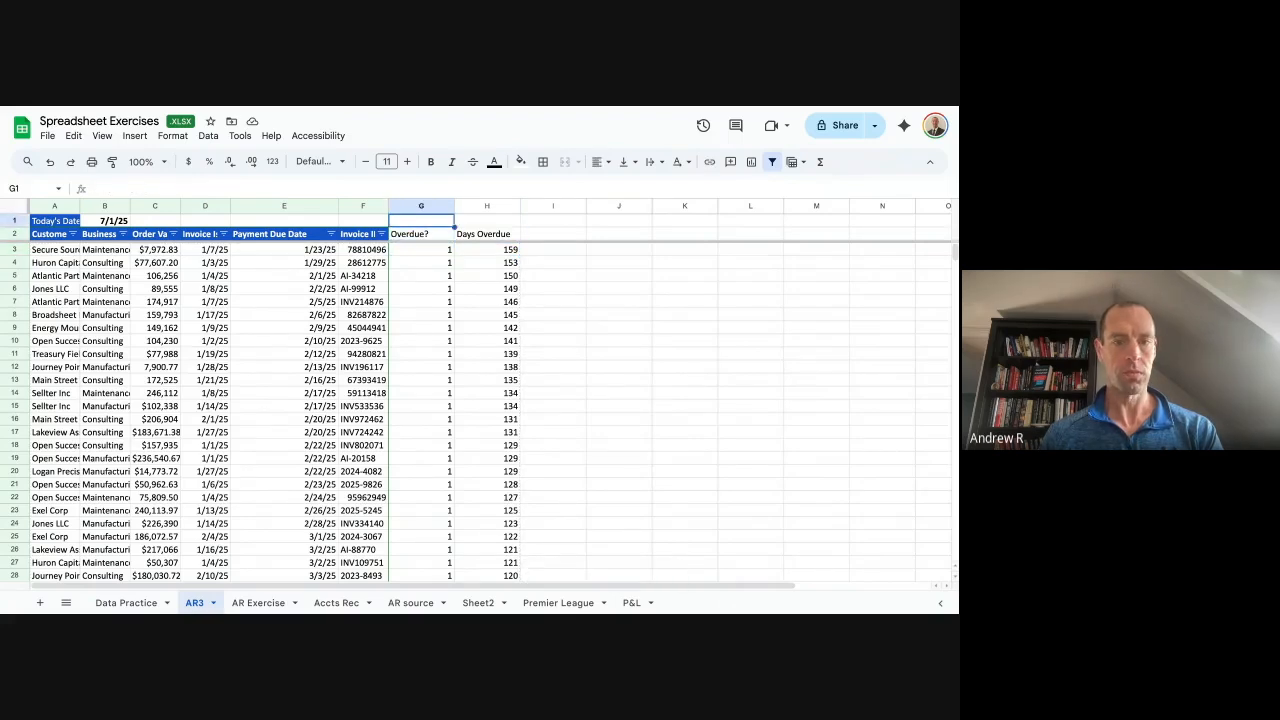
pyautogui.press('Right')
pyautogui.press('Left')
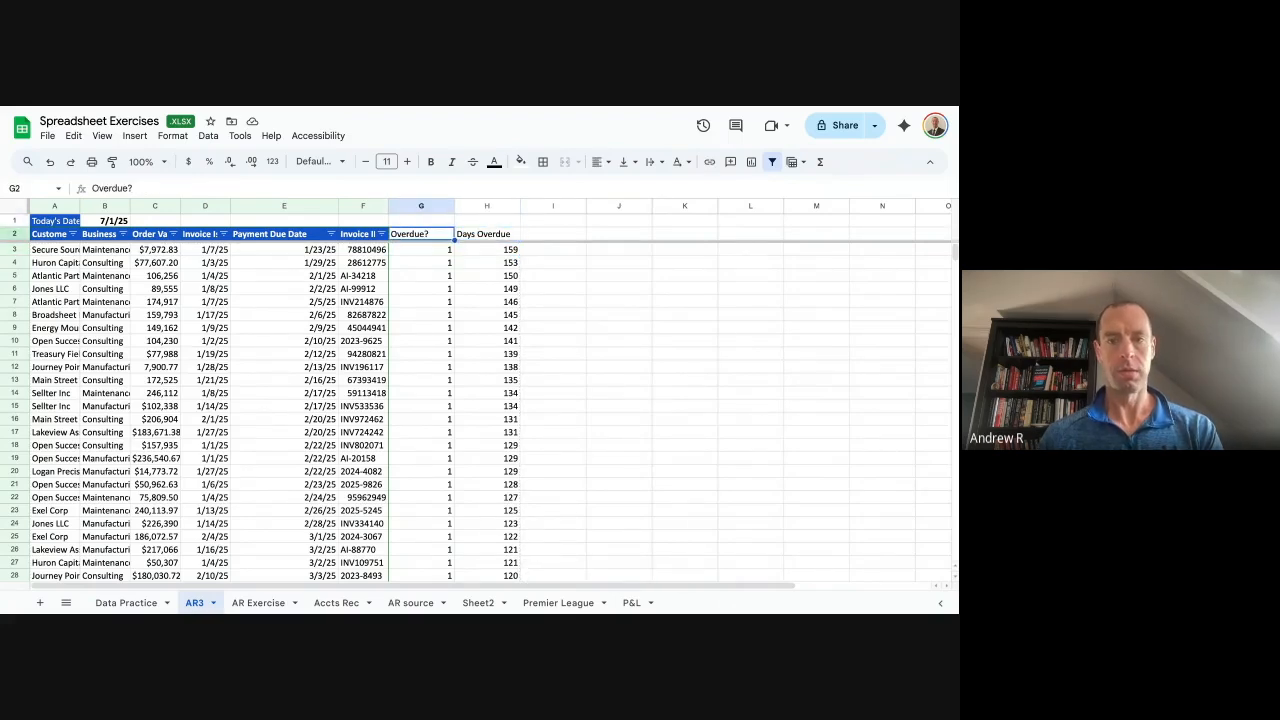
pyautogui.click(771, 162)
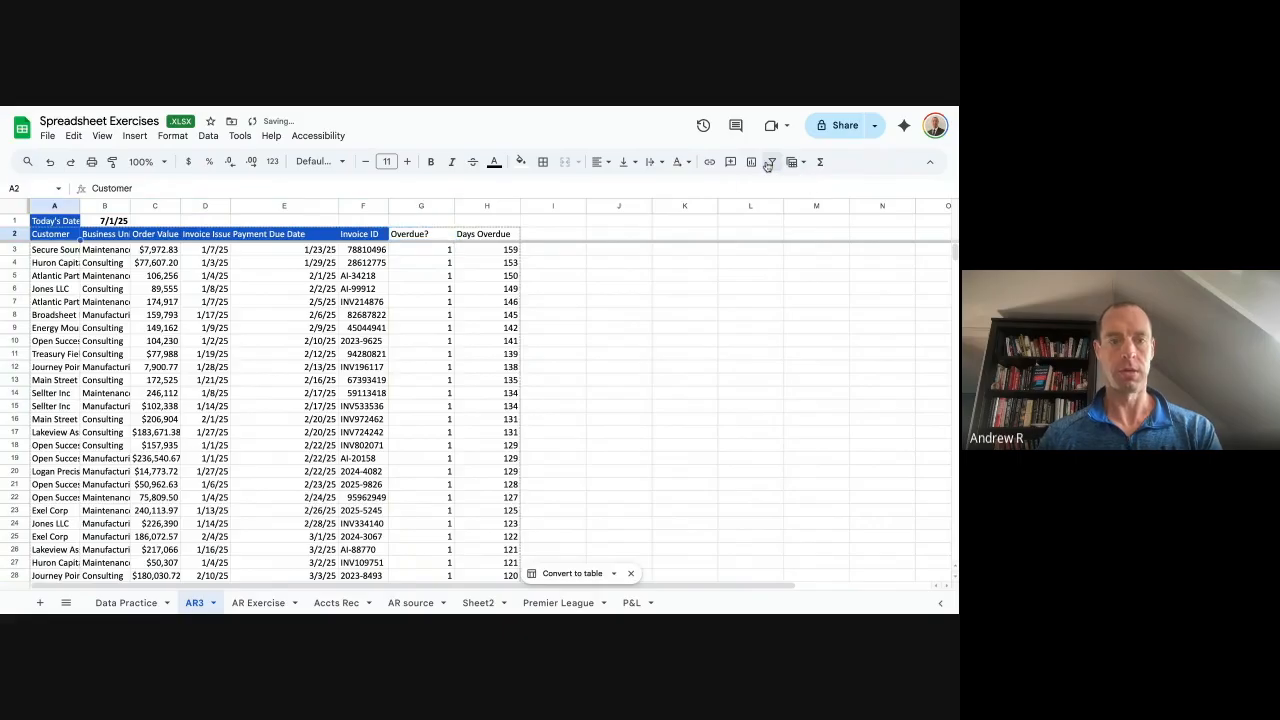
pyautogui.click(769, 162)
pyautogui.scroll(8, 578, 281)
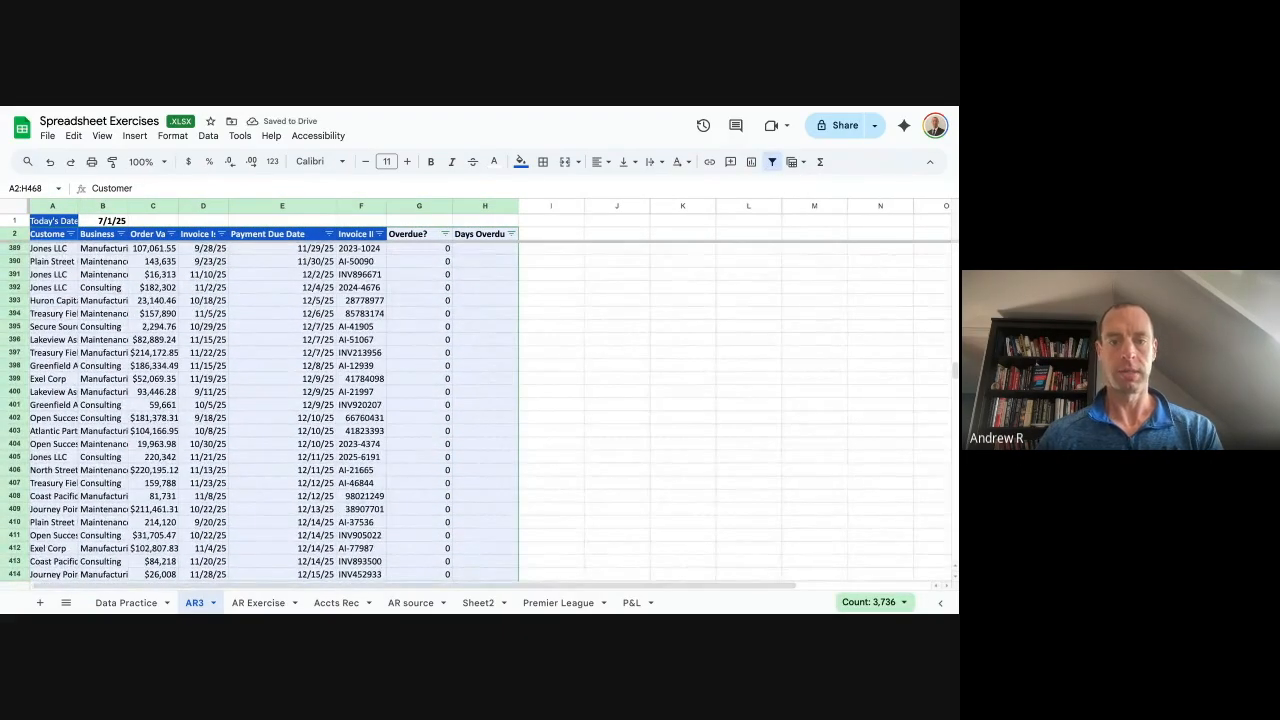
pyautogui.click(551, 275)
# Review the Days Overdue values in rows 6–7 and the H3 formula.
pyautogui.hotkey('ctrl', 'Up')
pyautogui.press('Right')
pyautogui.press('Down')
pyautogui.press('Down')
pyautogui.press('Down')
pyautogui.press('Right')
pyautogui.press('Down')
pyautogui.press('Left')
pyautogui.press('Down')
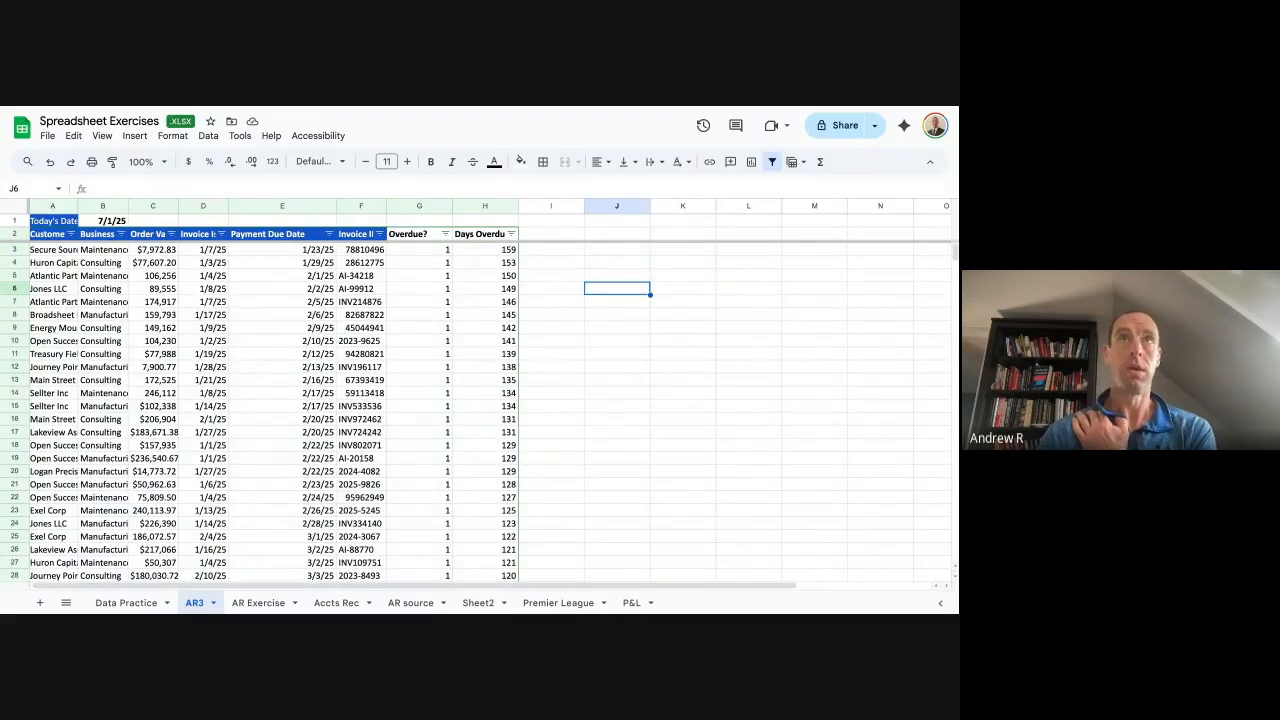
pyautogui.press('Right')
pyautogui.press('Left')
pyautogui.press('Left')
pyautogui.press('Right')
pyautogui.press('Down')
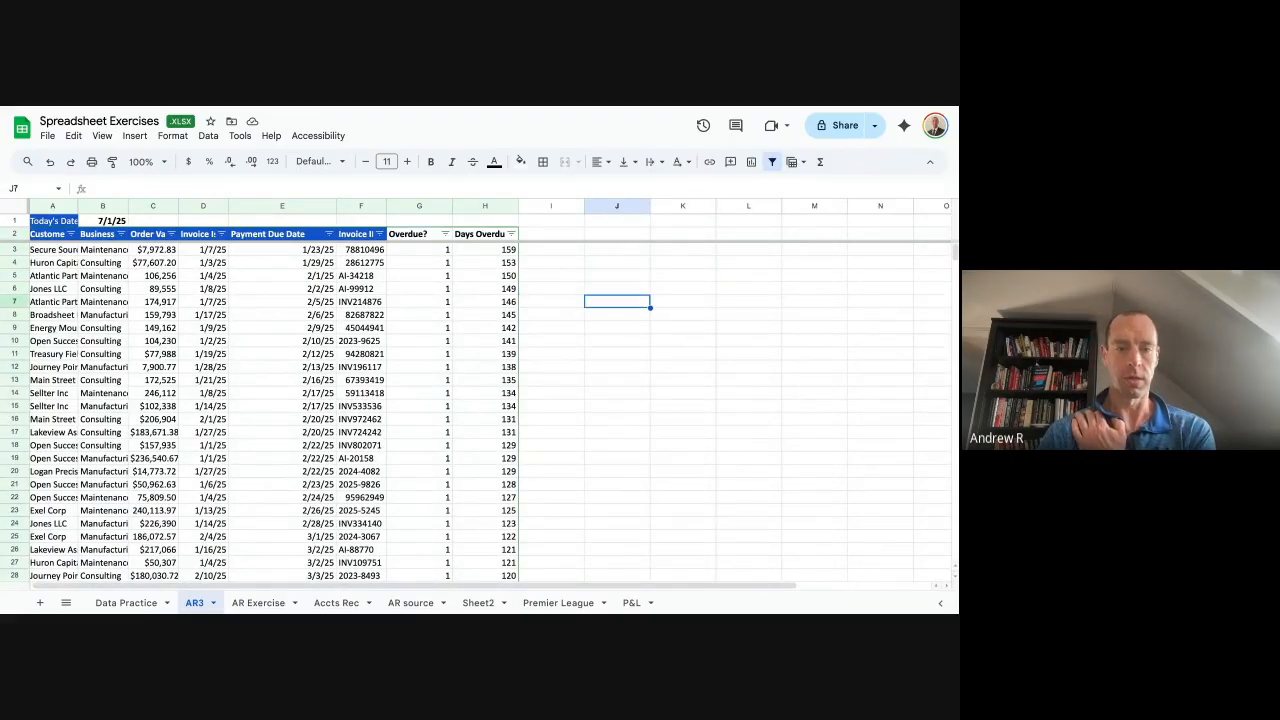
pyautogui.press('Left')
pyautogui.press('Left')
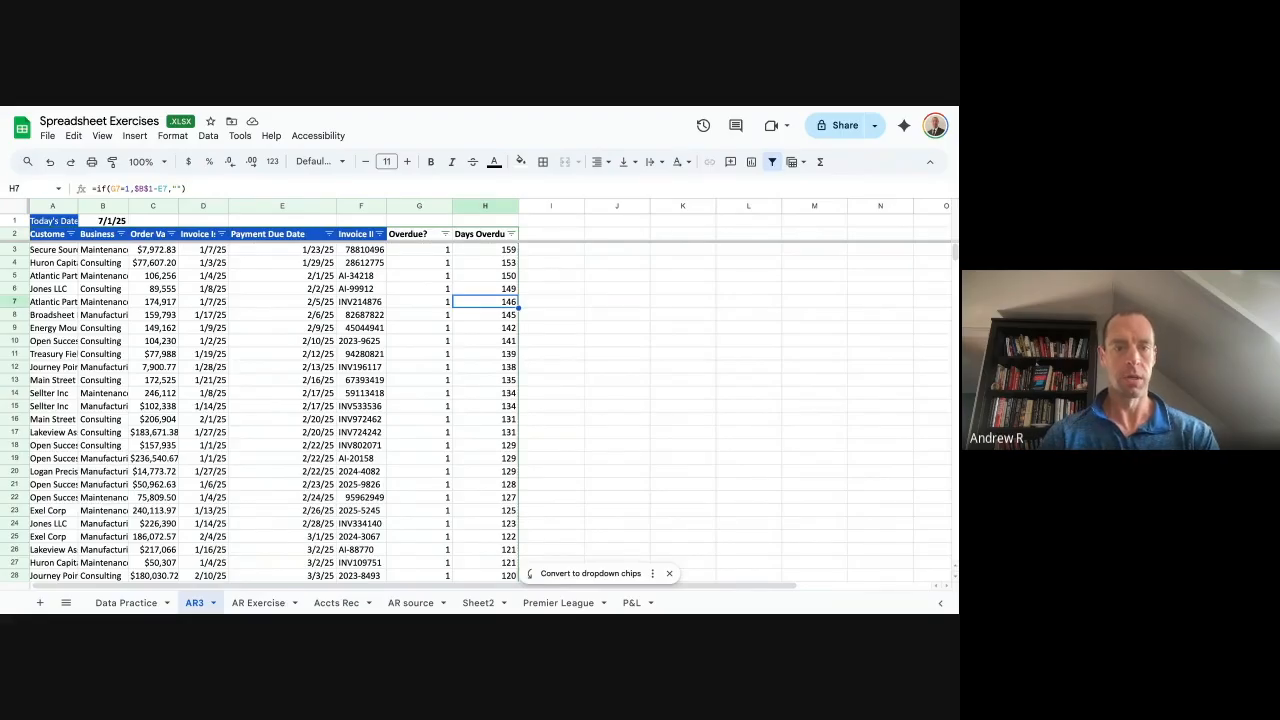
pyautogui.press('Left')
pyautogui.press('Left')
pyautogui.press('Left')
pyautogui.press('Left')
pyautogui.press('Right')
pyautogui.press('Right')
pyautogui.press('Right')
pyautogui.press('Right')
pyautogui.press('Right')
pyautogui.press('Left')
pyautogui.press('Up')
pyautogui.press('Up')
pyautogui.press('Up')
pyautogui.press('Up')
pyautogui.press('Up')
pyautogui.press('Down')
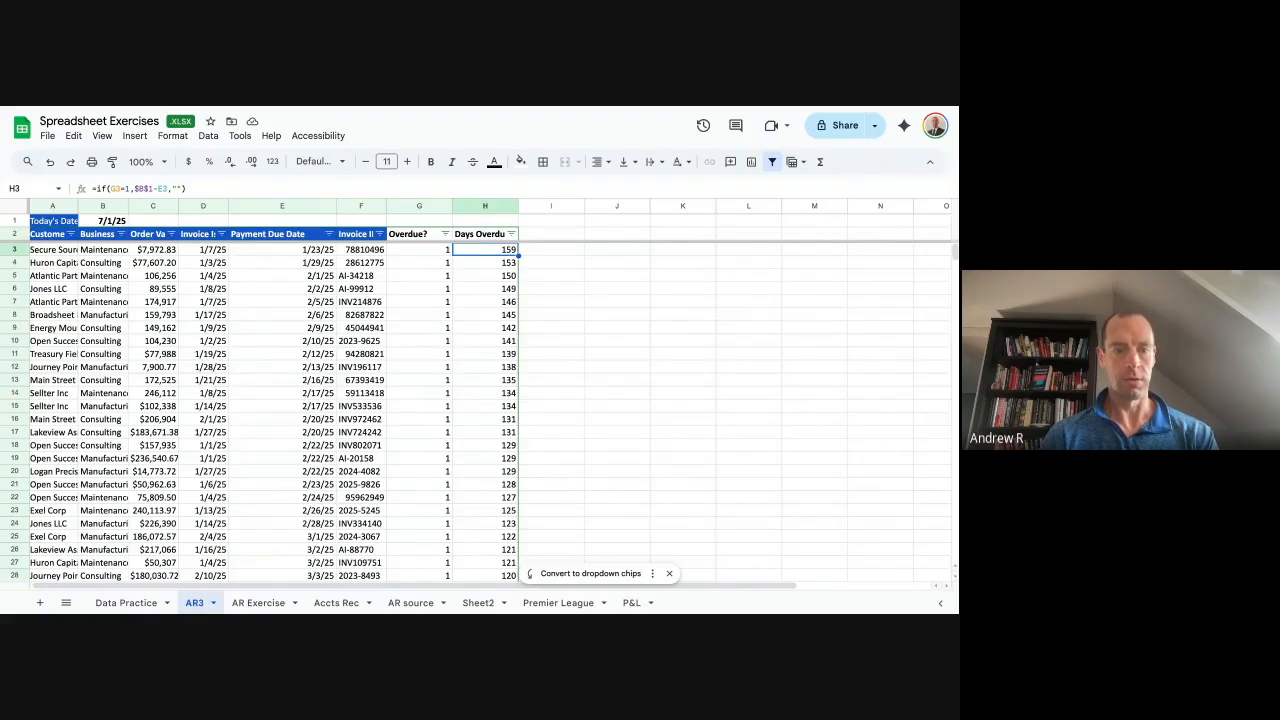
# Select cell J3 beside the table as the start of the tier list.
pyautogui.press('Down')
pyautogui.press('Down')
pyautogui.press('Down')
pyautogui.press('Down')
pyautogui.press('Down')
pyautogui.press('Down')
pyautogui.press('Down')
pyautogui.press('Right')
pyautogui.press('Right')
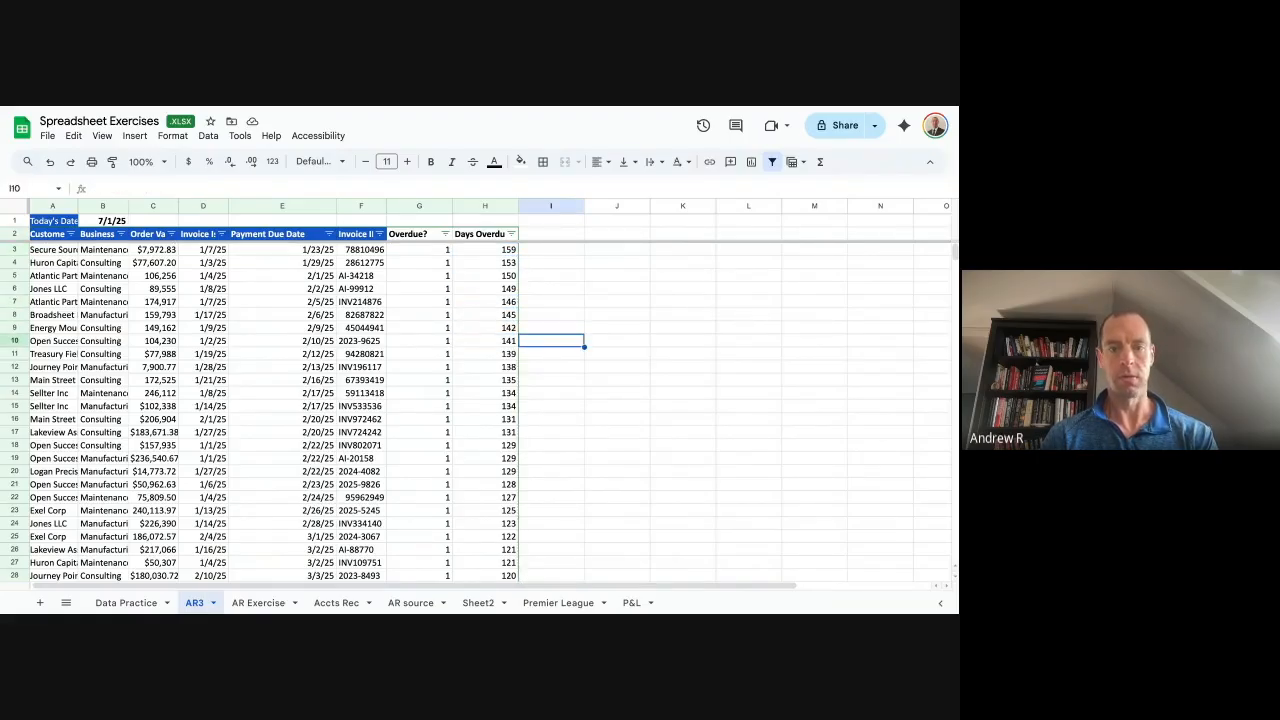
pyautogui.press('Left')
pyautogui.press('Right')
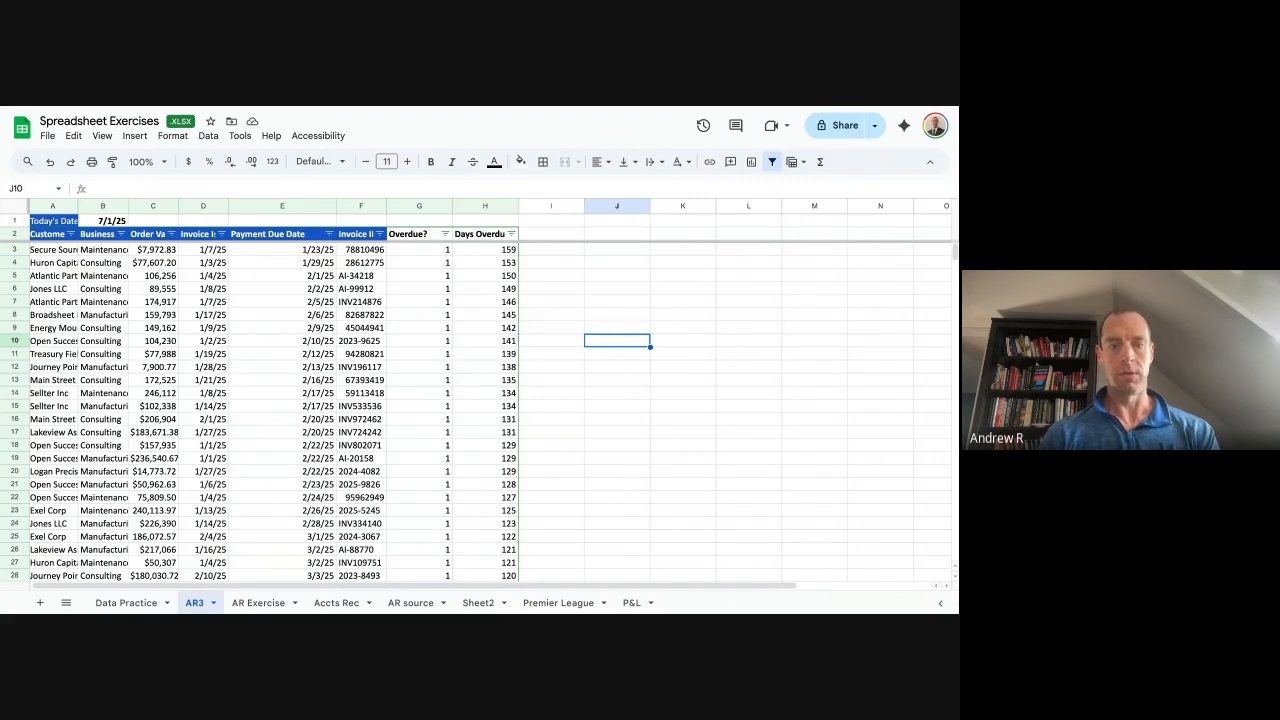
pyautogui.press('Up')
pyautogui.press('Up')
pyautogui.press('Up')
pyautogui.press('Up')
pyautogui.press('Up')
pyautogui.press('Up')
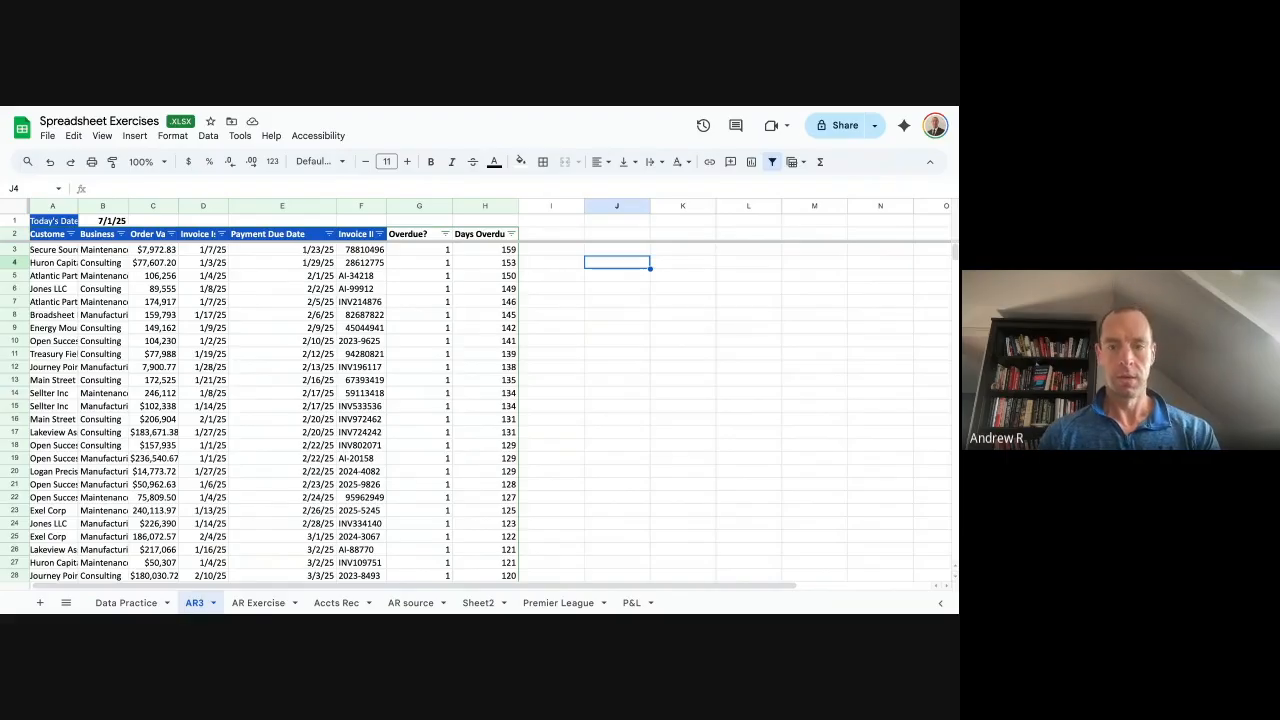
pyautogui.press('Up')
pyautogui.press('Up')
pyautogui.press('Down')
pyautogui.press('Down')
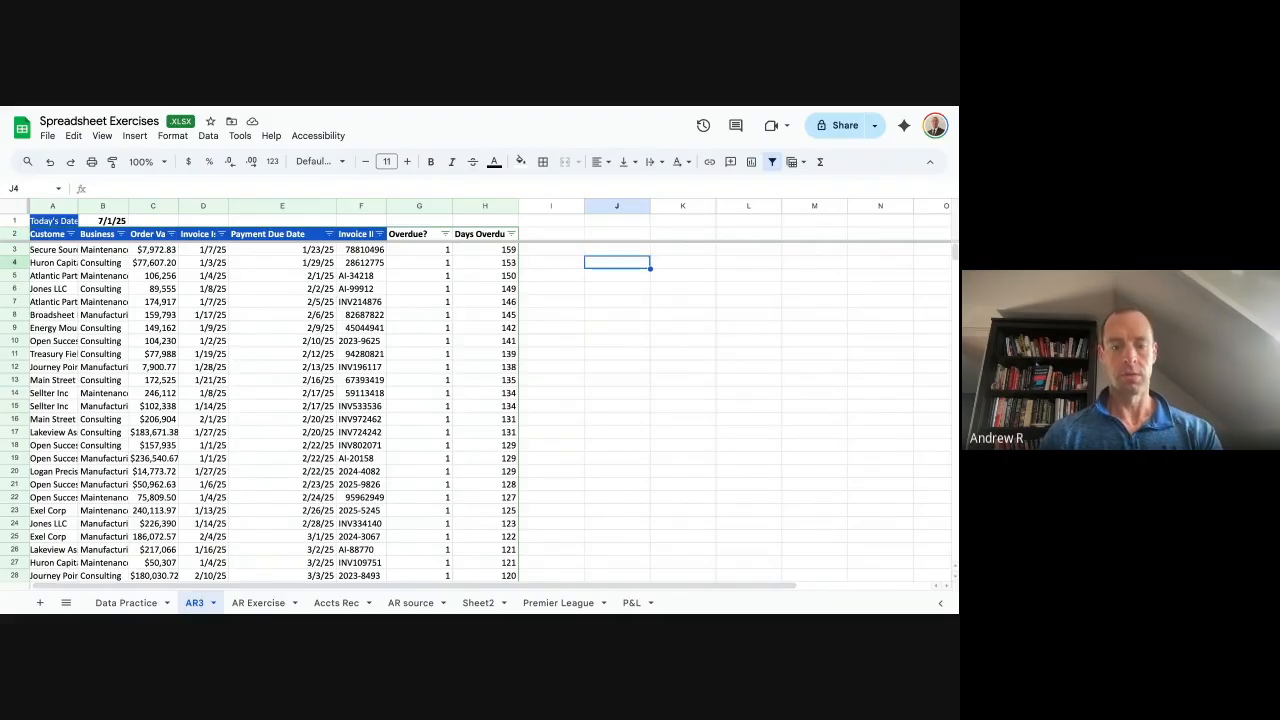
pyautogui.press('Up')
# Enter the tier labels Tier 1 through Tier 6 down column J from J3.
pyautogui.write('Tier 1')
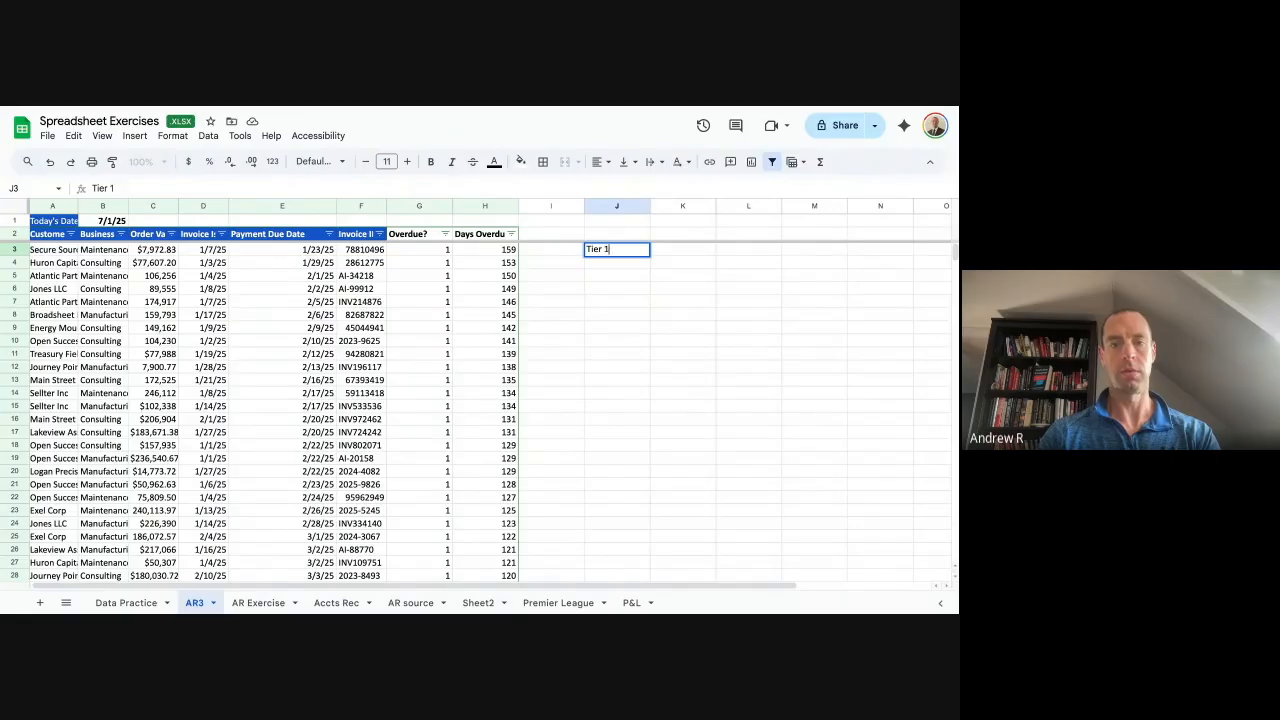
pyautogui.press('Return')
pyautogui.write('Tier 2')
pyautogui.press('Return')
pyautogui.write('Tier 3')
pyautogui.press('Return')
pyautogui.write('D')
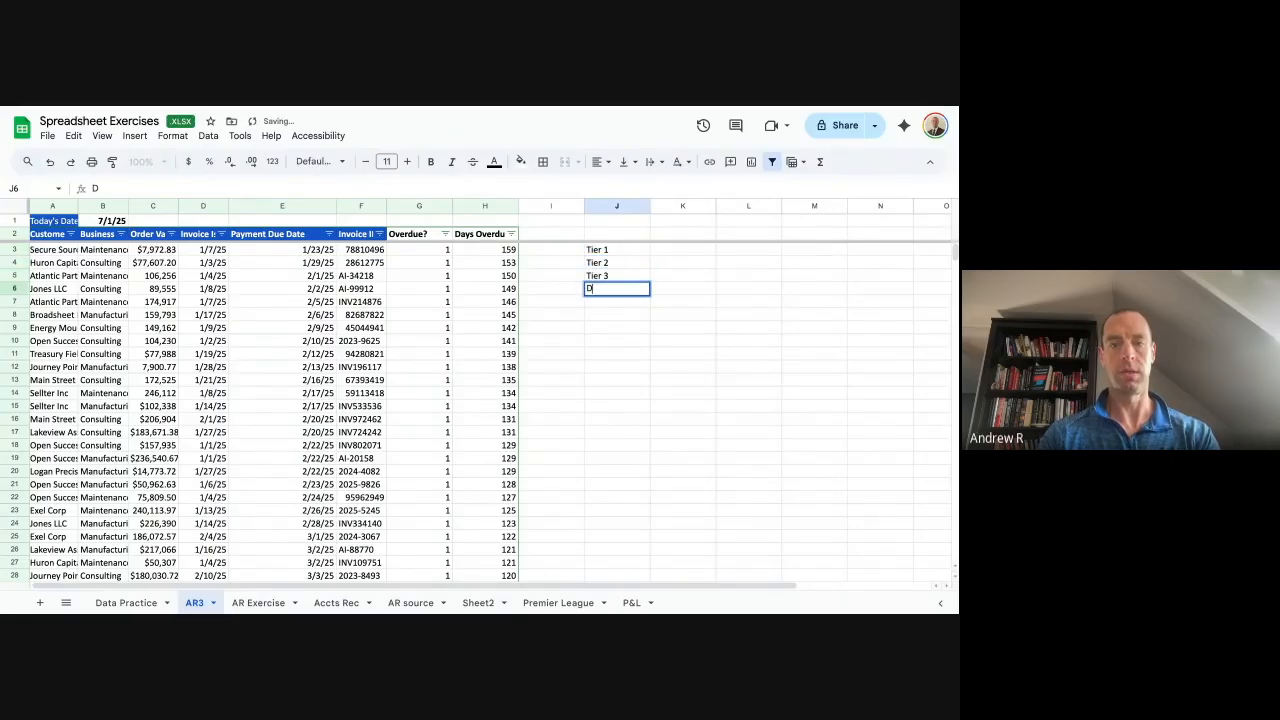
pyautogui.write('ier 4')
pyautogui.press('Return')
pyautogui.write('Tier 5')
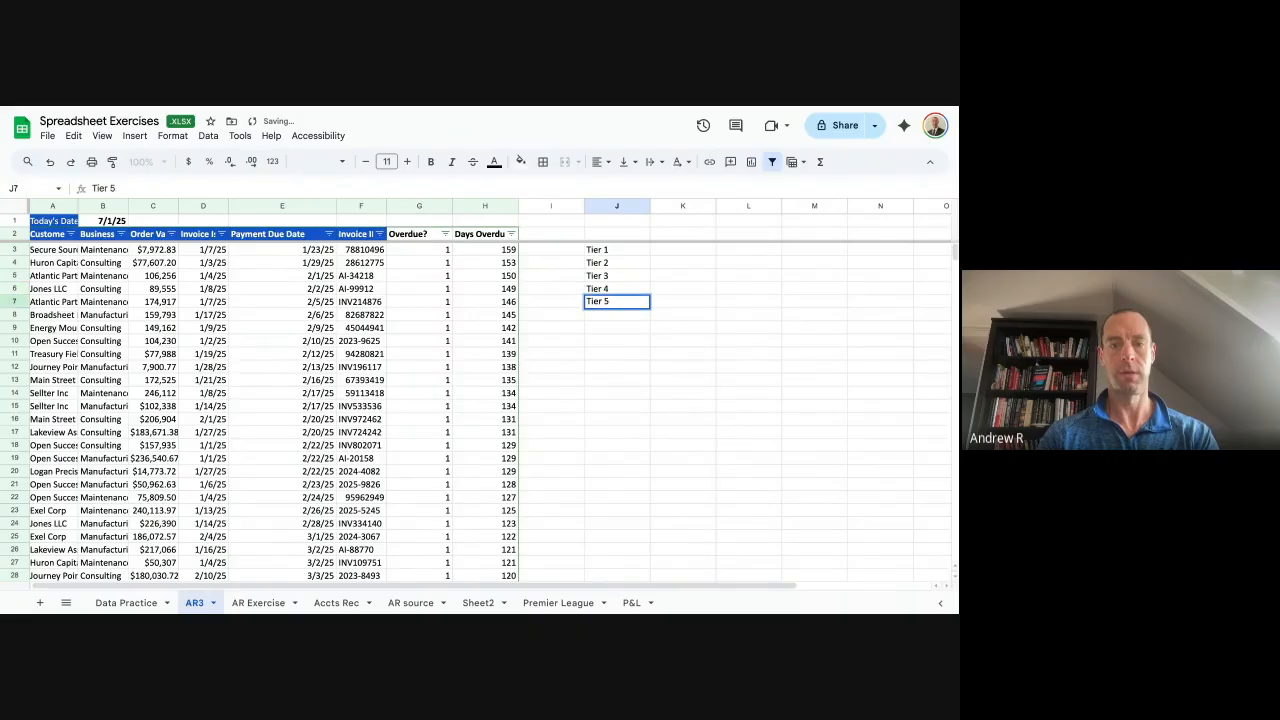
pyautogui.press('Return')
pyautogui.write('Tier 6')
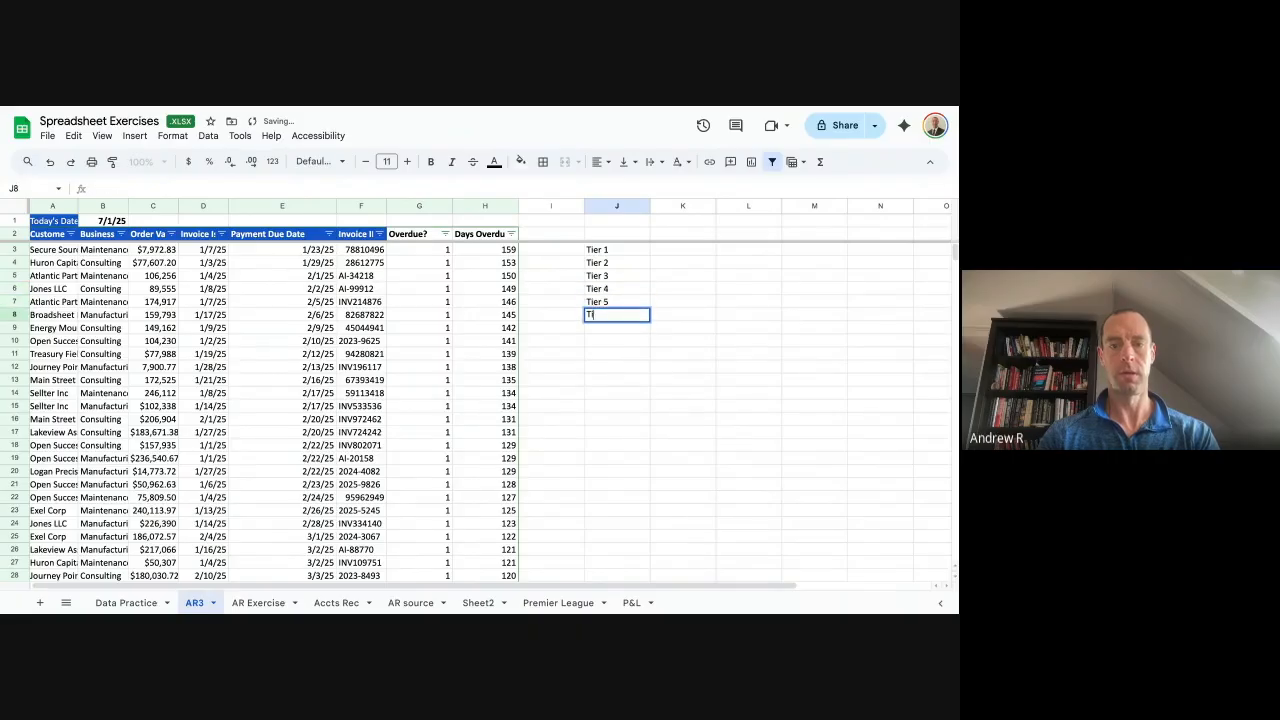
pyautogui.press('Tab')
# Enter thresholds 1, 31, 61, 91, 120 and 150 in K3:K8 beside the tiers.
pyautogui.press('Up')
pyautogui.press('Up')
pyautogui.press('Up')
pyautogui.press('Up')
pyautogui.press('Up')
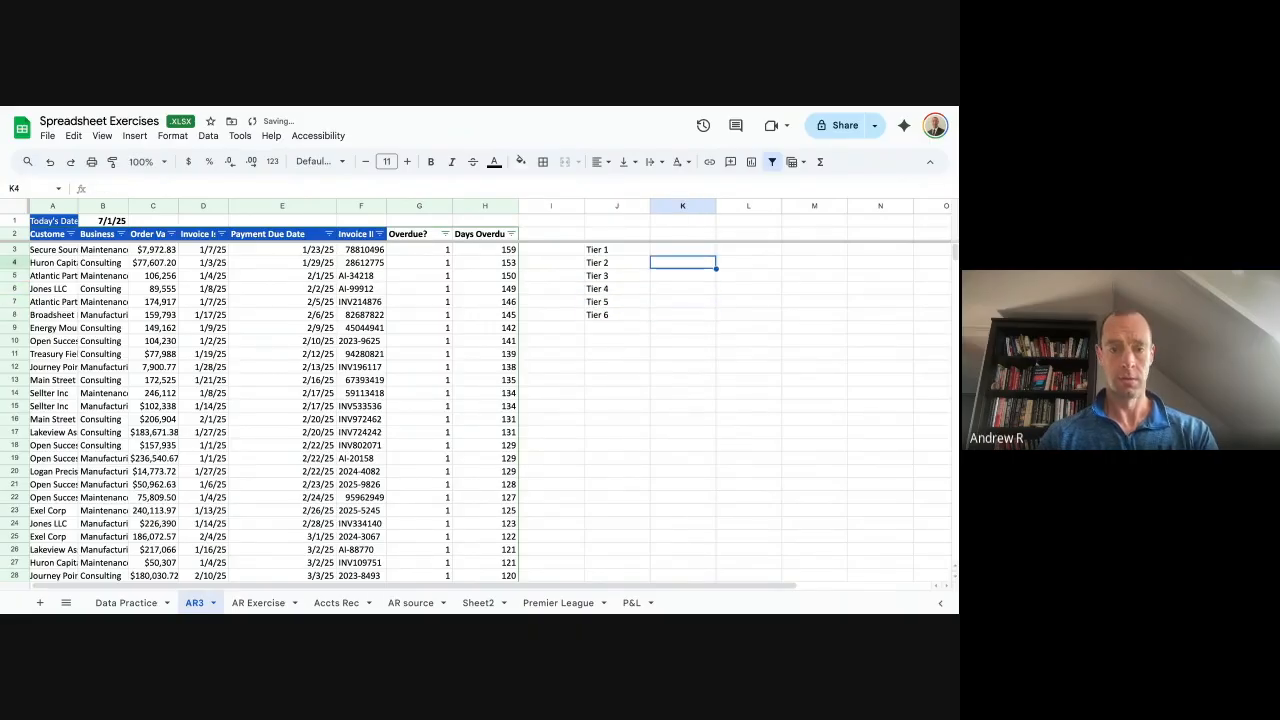
pyautogui.write('1')
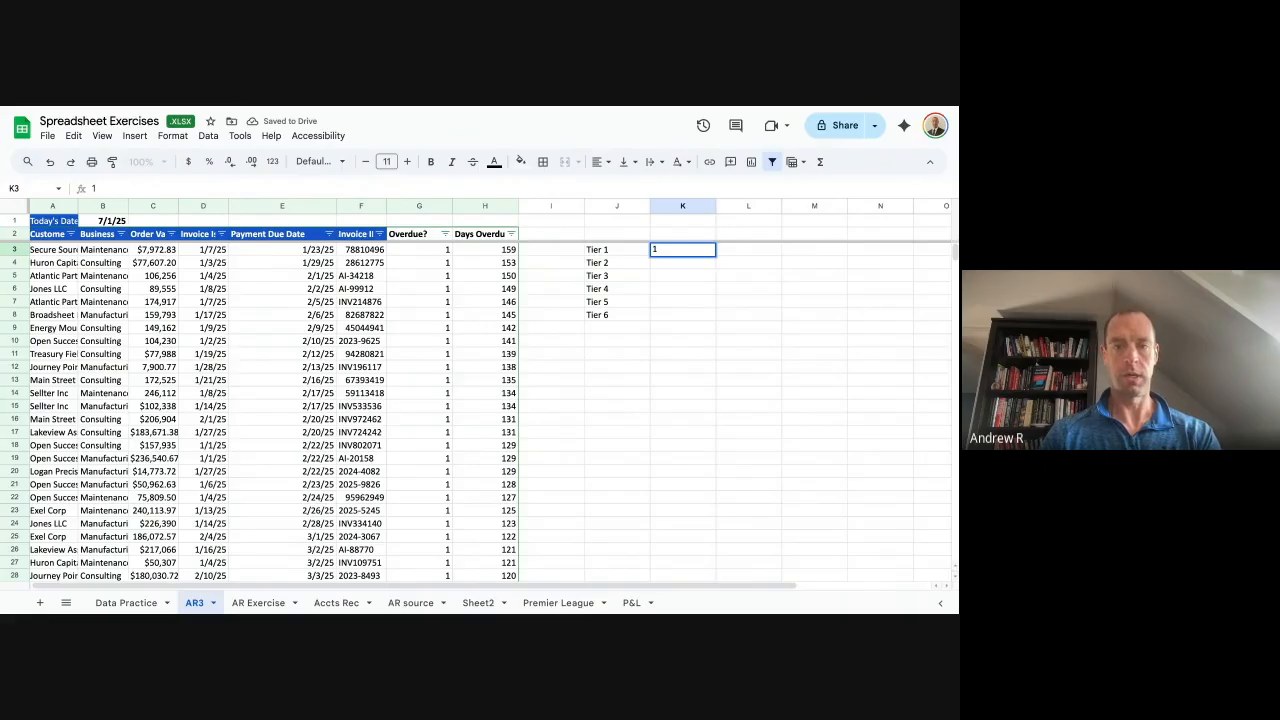
pyautogui.press('Return')
pyautogui.write('31')
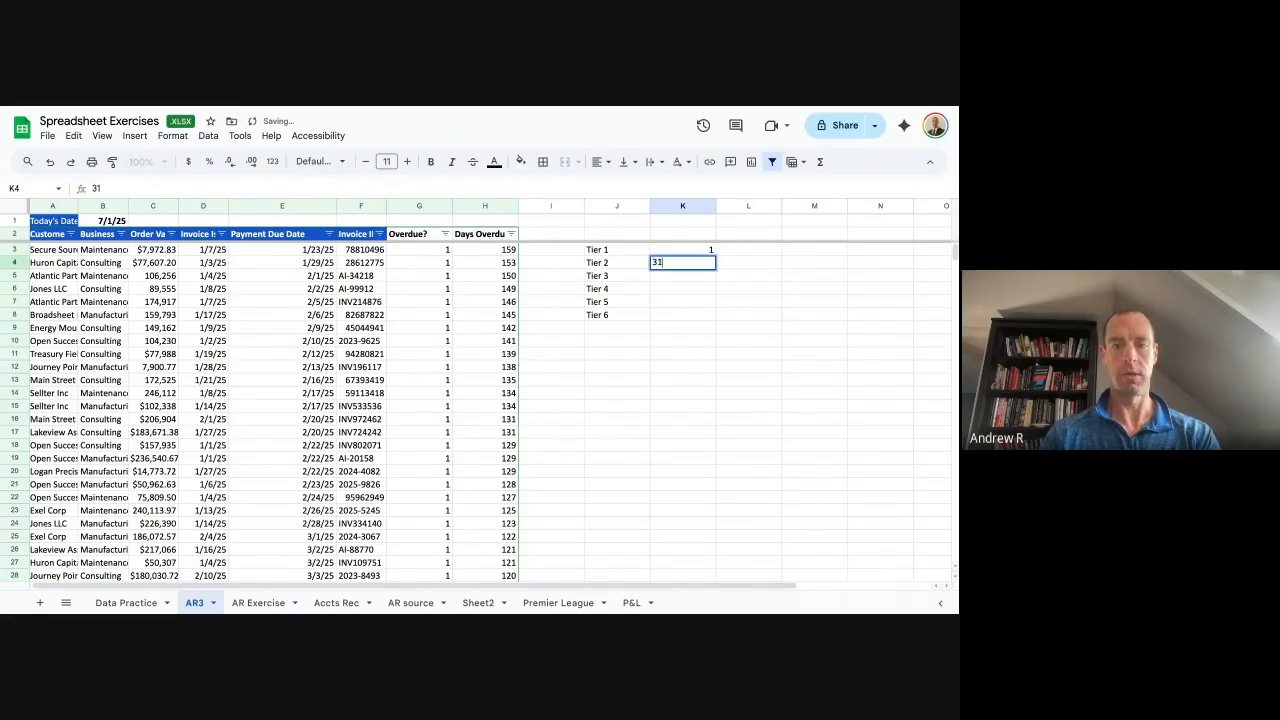
pyautogui.press('Return')
pyautogui.write('61')
pyautogui.press('Return')
pyautogui.write('91')
pyautogui.press('Return')
pyautogui.write('1190')
pyautogui.press('BackSpace')
pyautogui.press('BackSpace')
pyautogui.press('BackSpace')
pyautogui.write('90')
pyautogui.press('BackSpace')
pyautogui.press('BackSpace')
pyautogui.write('20')
pyautogui.press('Return')
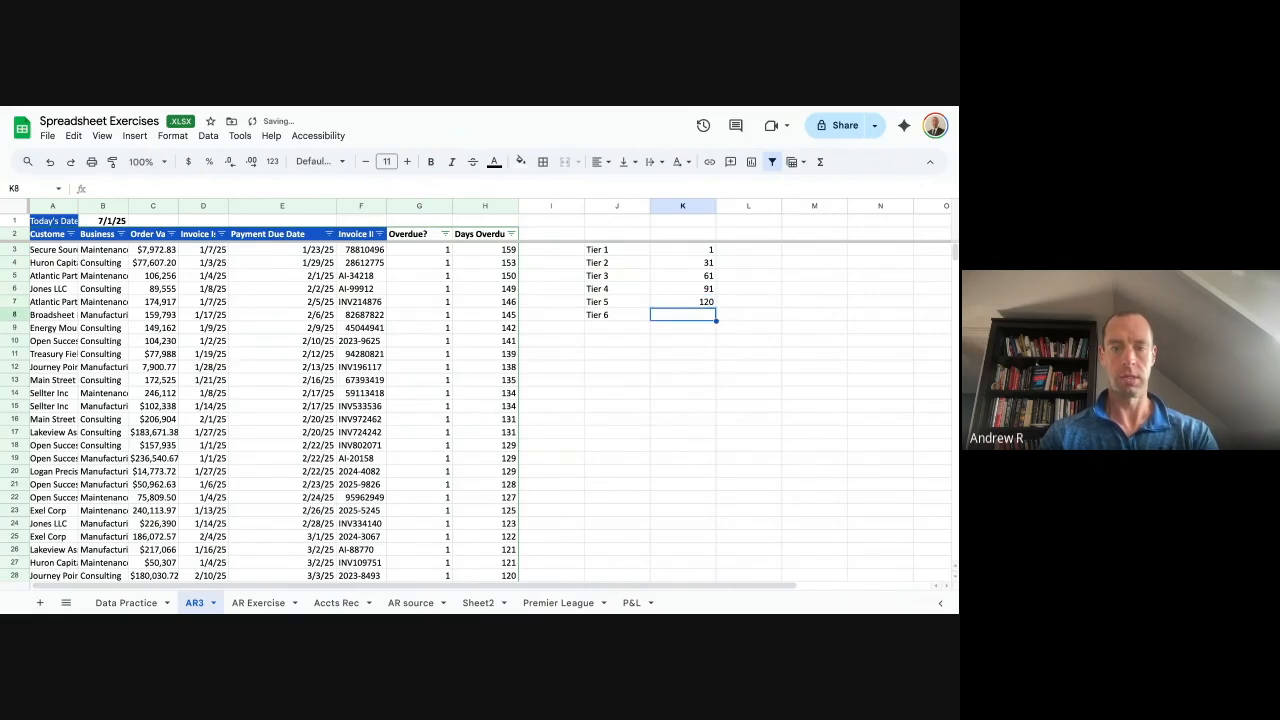
pyautogui.write('150')
pyautogui.press('Return')
# Add Tier 7 in J9 with a threshold of 180 in K9.
pyautogui.press('Left')
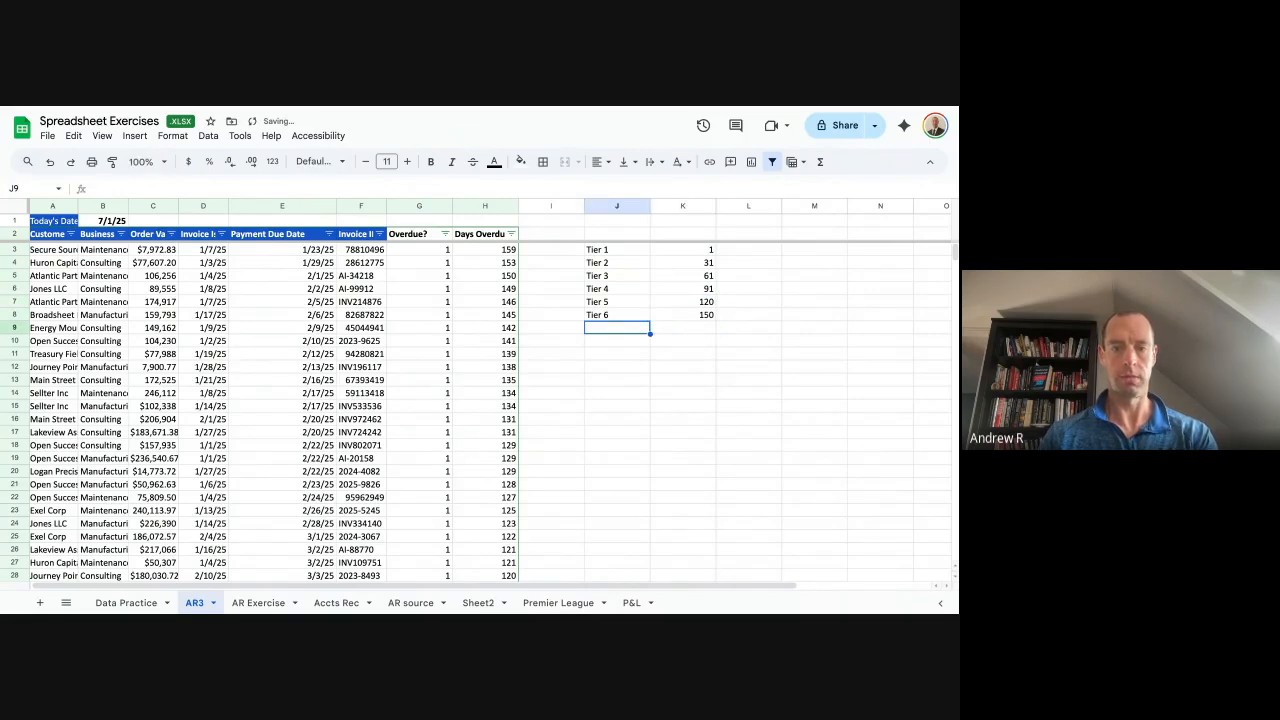
pyautogui.write('Tier 7')
pyautogui.press('Tab')
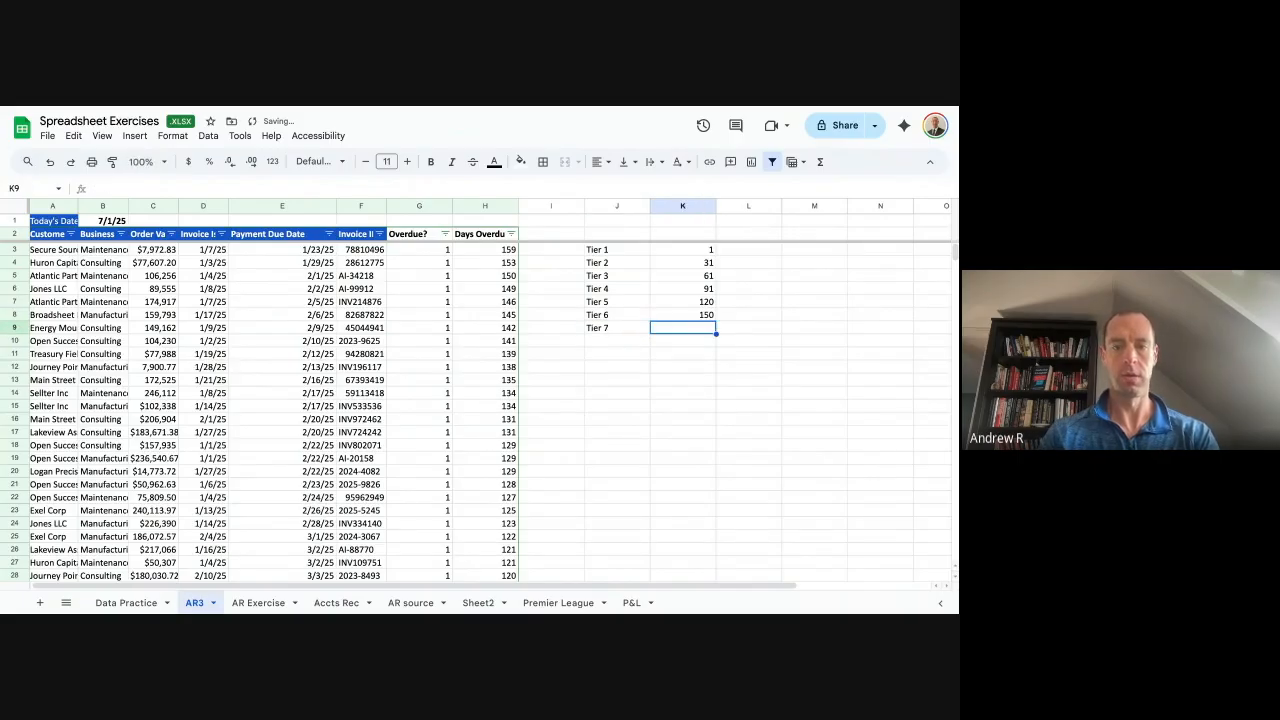
pyautogui.write('180')
pyautogui.press('Return')
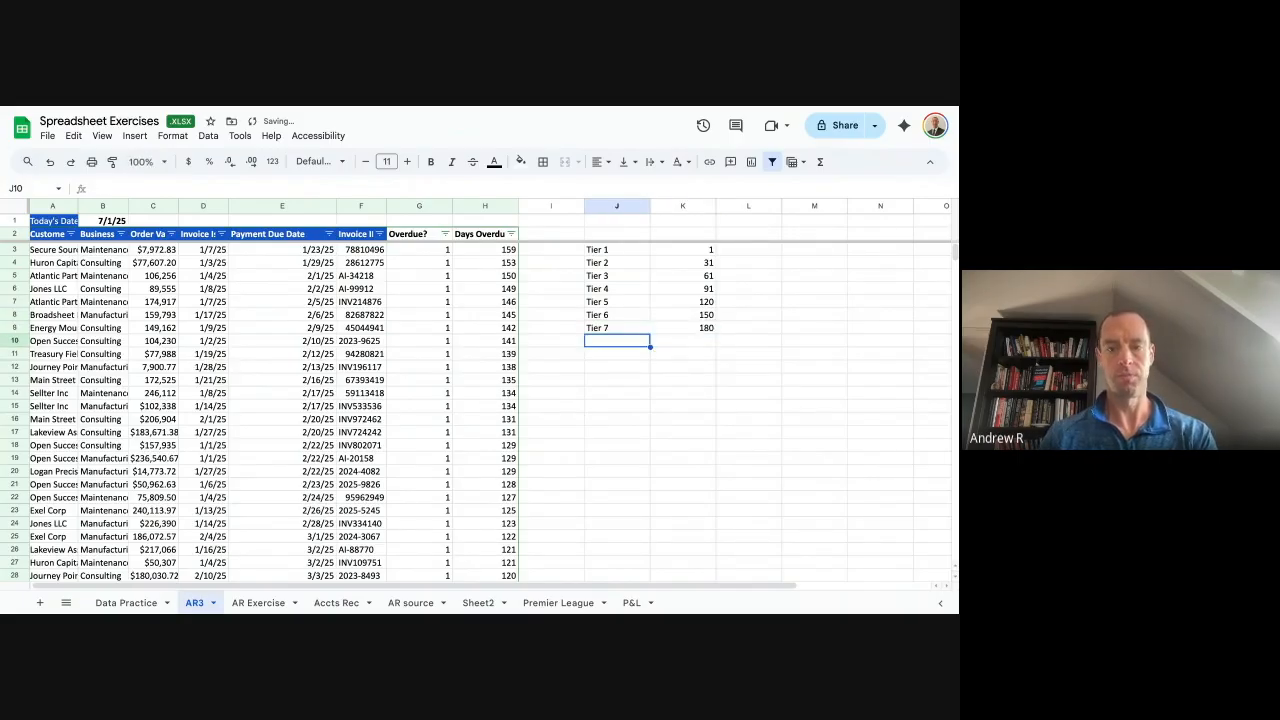
pyautogui.press('Up')
pyautogui.press('Left')
pyautogui.press('Up')
pyautogui.press('Up')
pyautogui.press('Up')
pyautogui.press('Up')
pyautogui.press('Up')
pyautogui.press('Up')
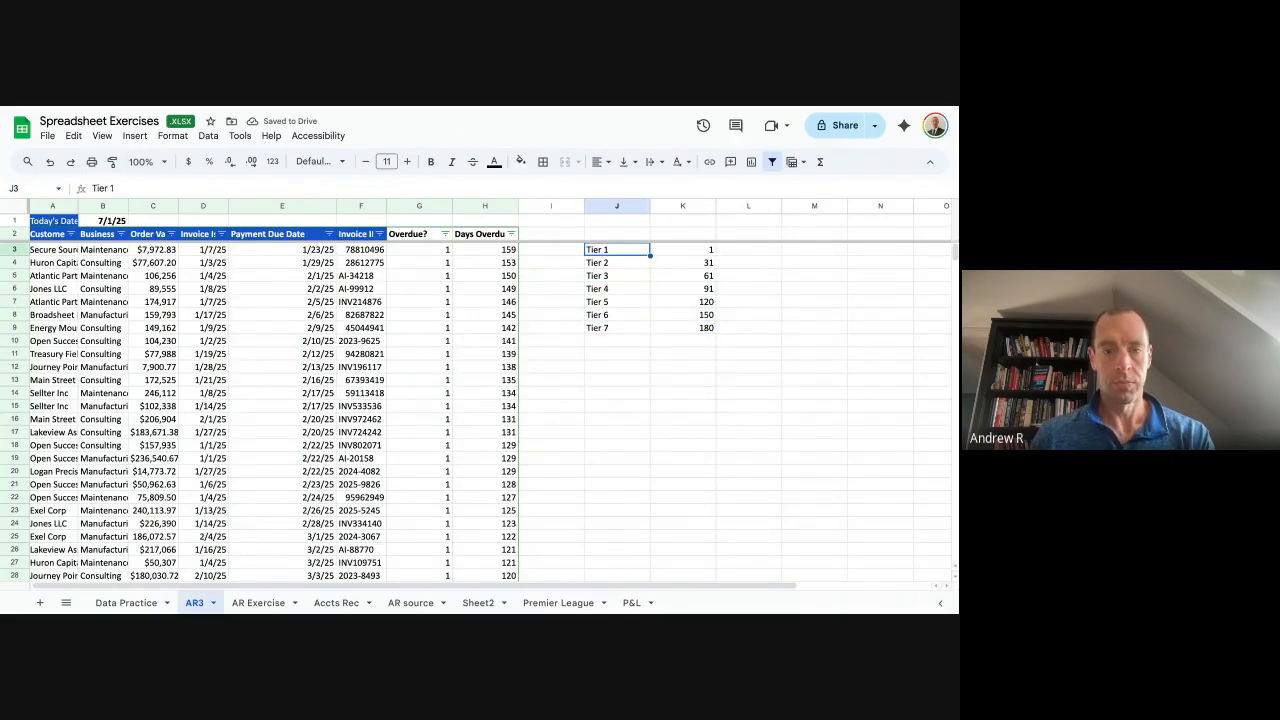
# Move the tier table from J3:K9 one column right to K3.
pyautogui.hotkey('shift', 'Right')
pyautogui.hotkey('ctrl', 'shift', 'Down')
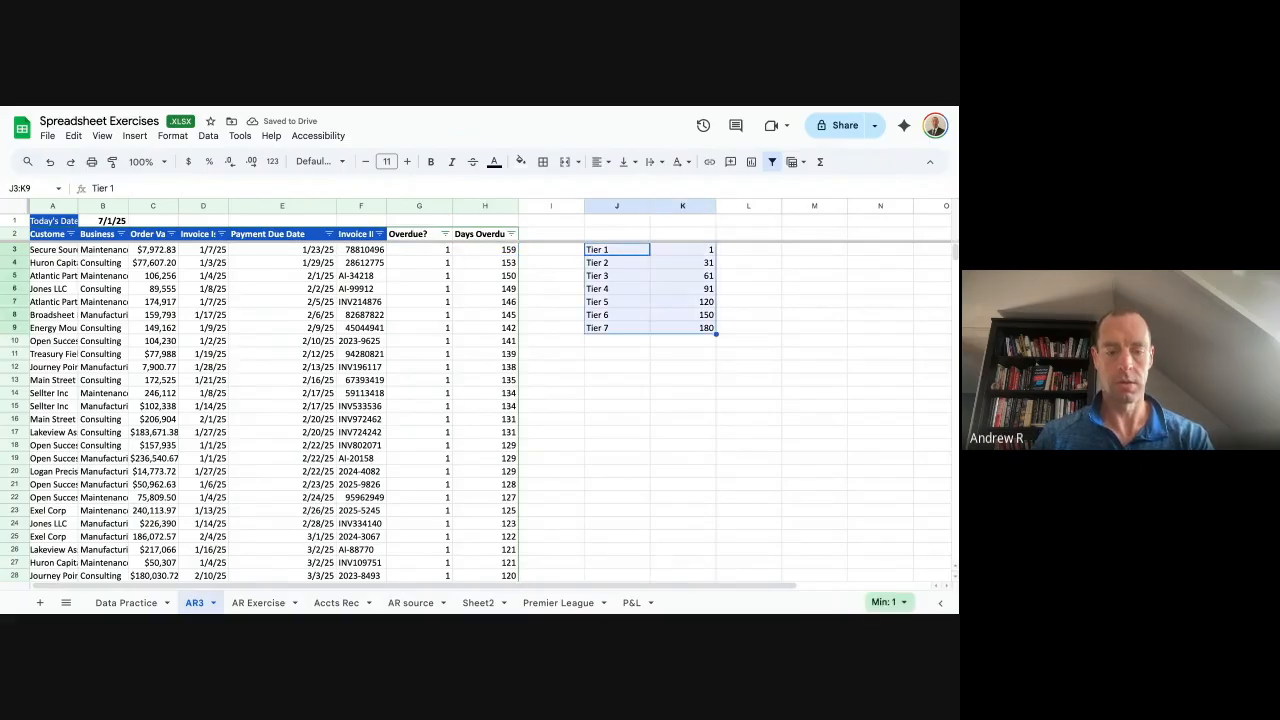
pyautogui.hotkey('ctrl', 'c')
pyautogui.press('Right')
pyautogui.hotkey('ctrl', 'v')
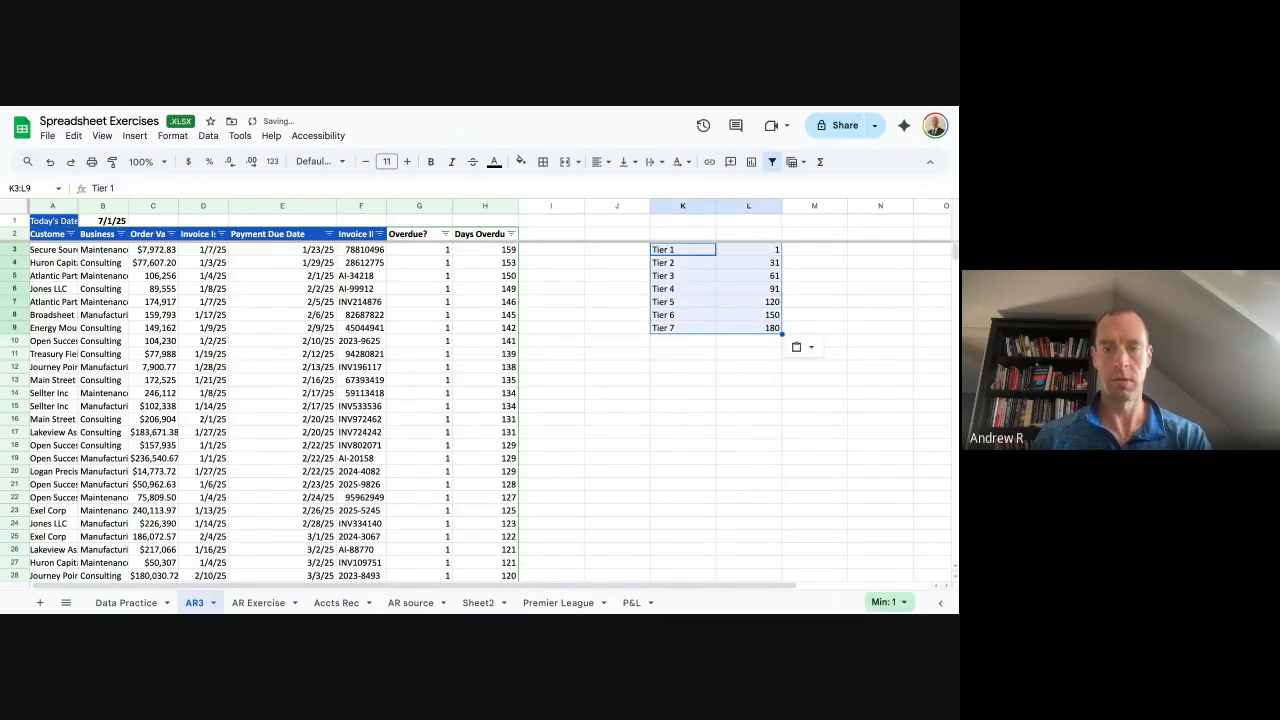
# Enter headers Tier in K2, Days Overdue in L2, and Tier in I2.
pyautogui.press('Up')
pyautogui.write('Tier')
pyautogui.press('Tab')
pyautogui.write('Days Overdue')
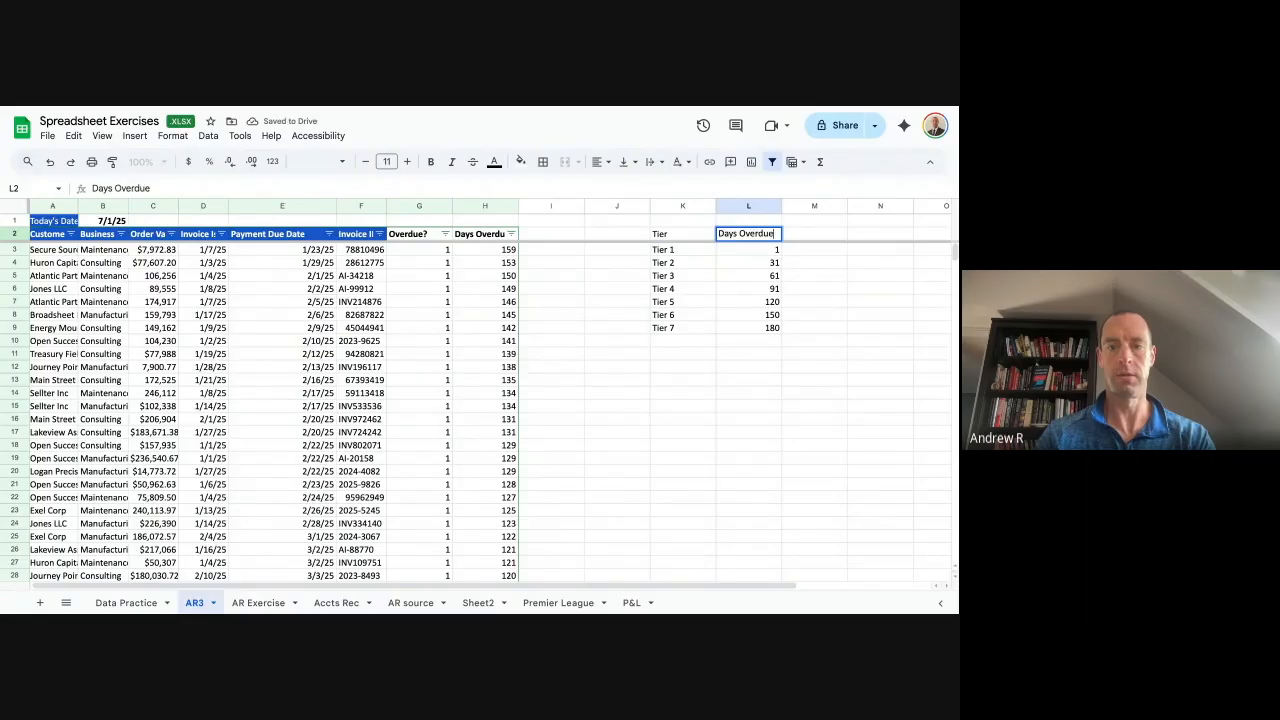
pyautogui.press('Left')
pyautogui.press('Left')
pyautogui.press('Left')
pyautogui.write('Tier')
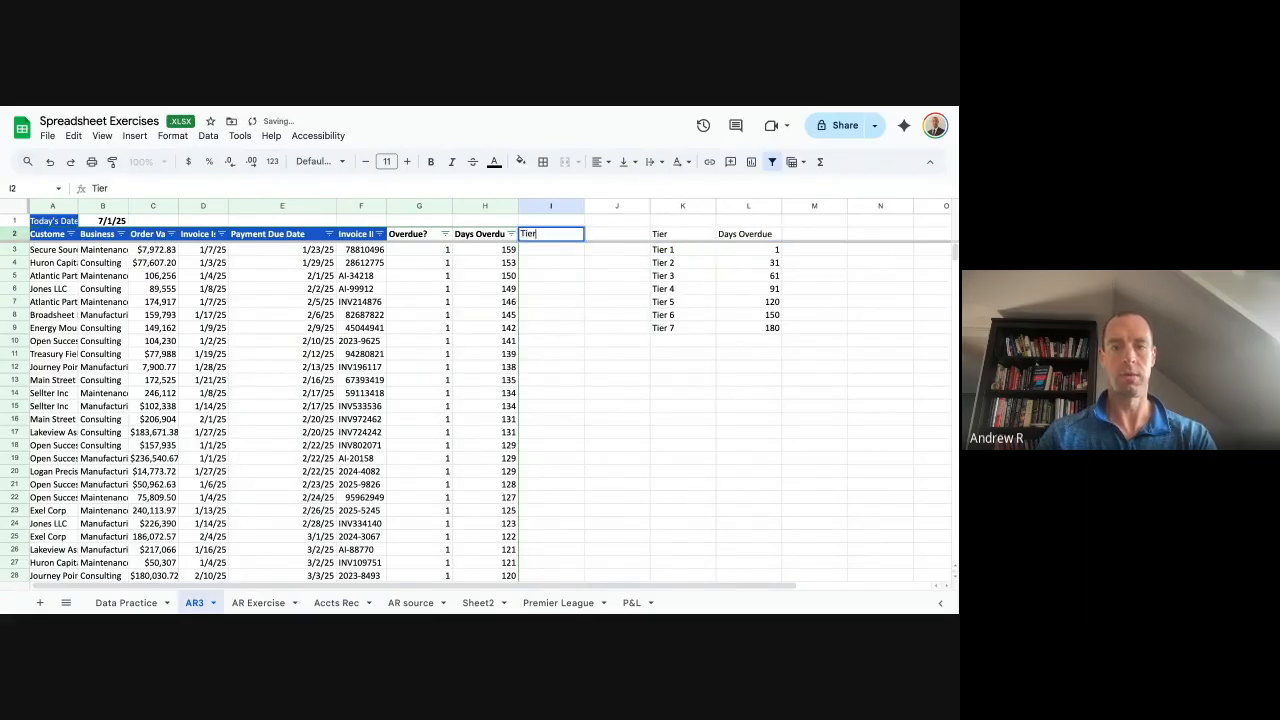
pyautogui.press('Return')
# Start a LOOKUP formula in I3 keyed on H3's days overdue.
pyautogui.write('=')
pyautogui.press('Left')
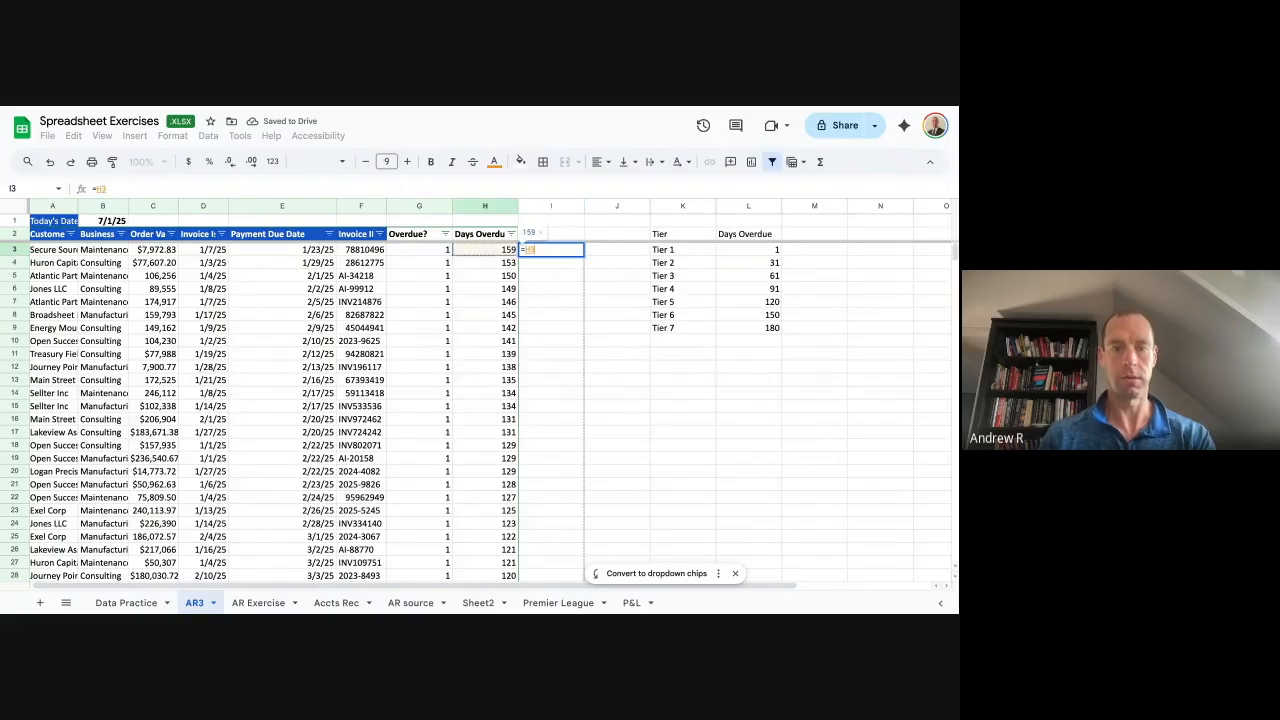
pyautogui.press('BackSpace')
pyautogui.write('lookup(')
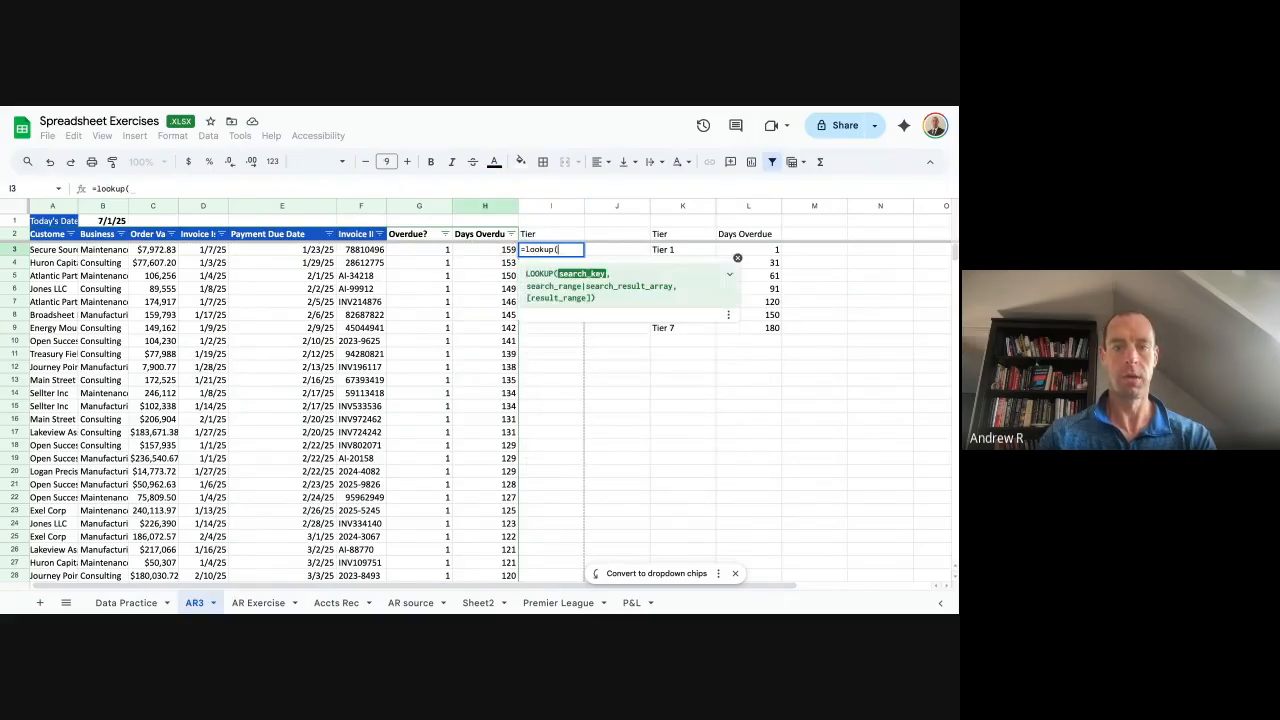
pyautogui.press('Left')
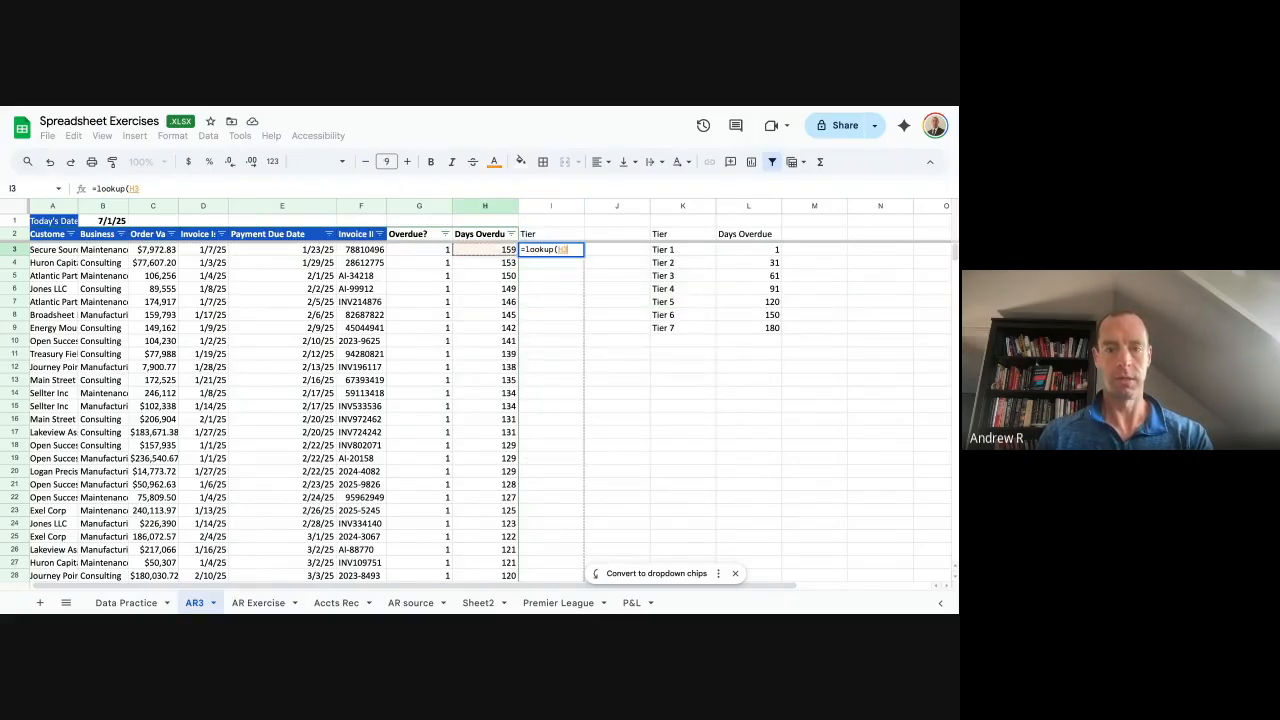
pyautogui.write(',{')
pyautogui.press('Right')
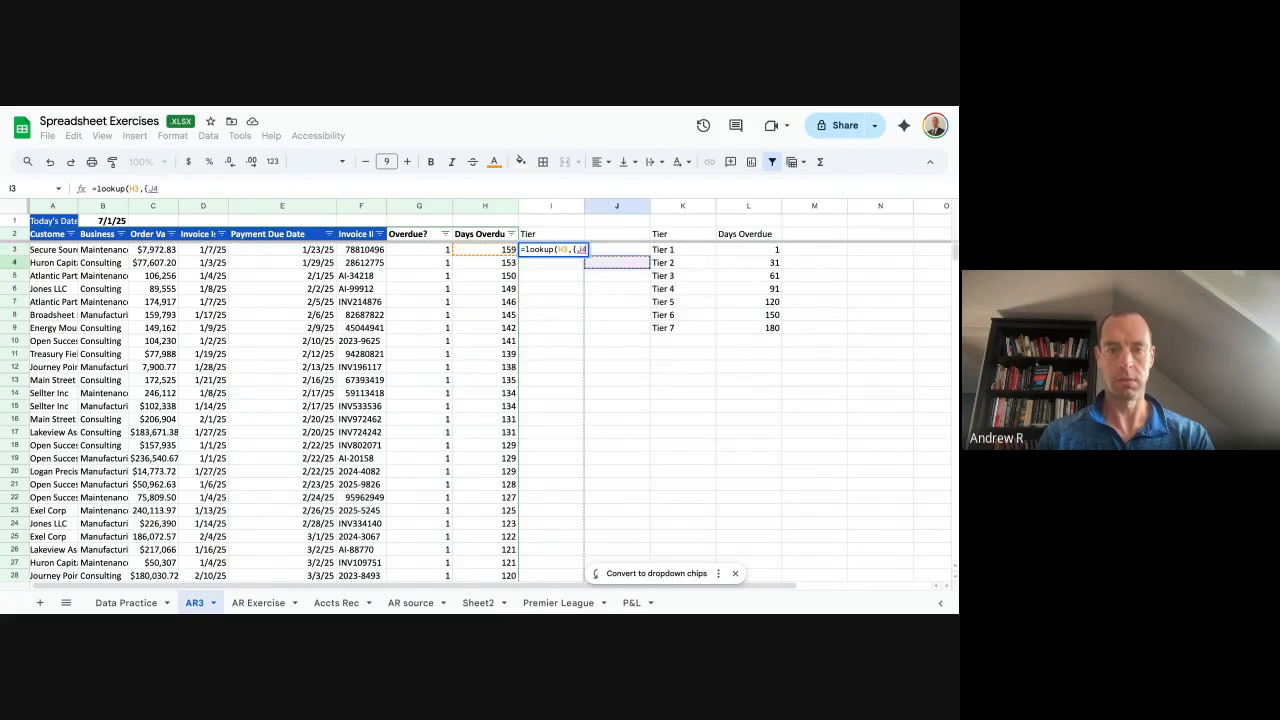
pyautogui.press('Right')
pyautogui.hotkey('ctrl', 'shift', 'Down')
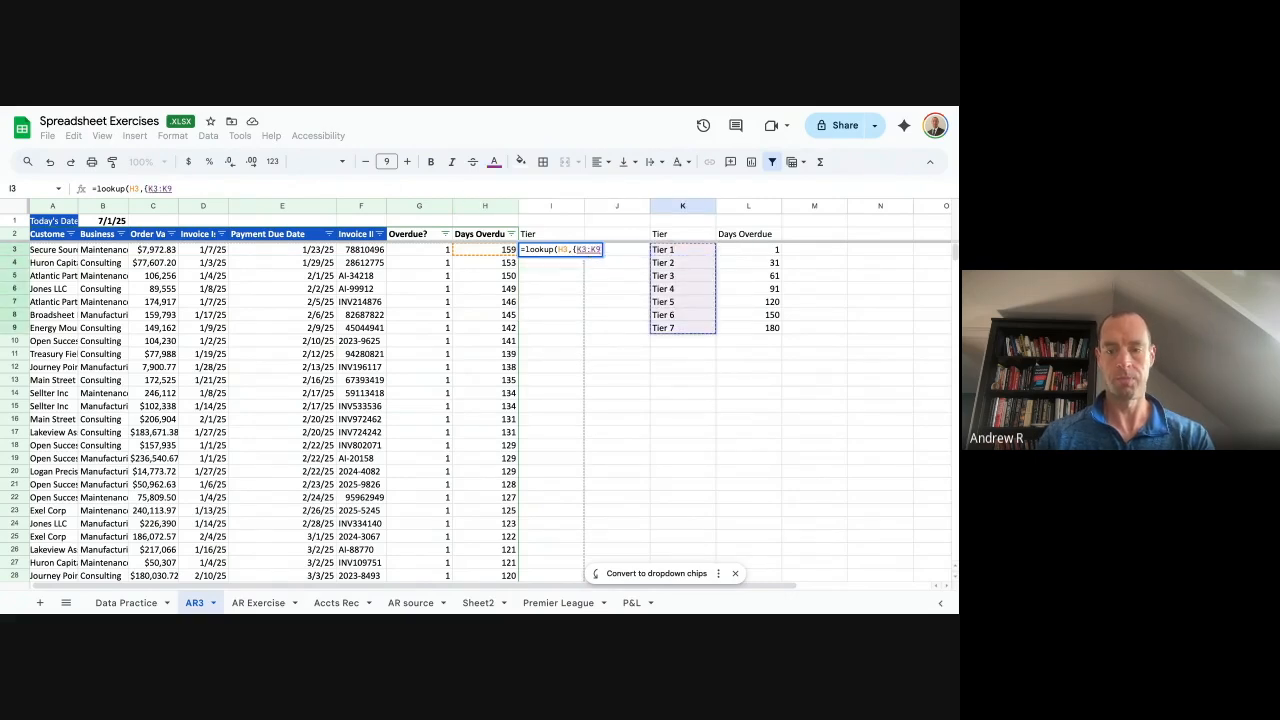
pyautogui.write('},')
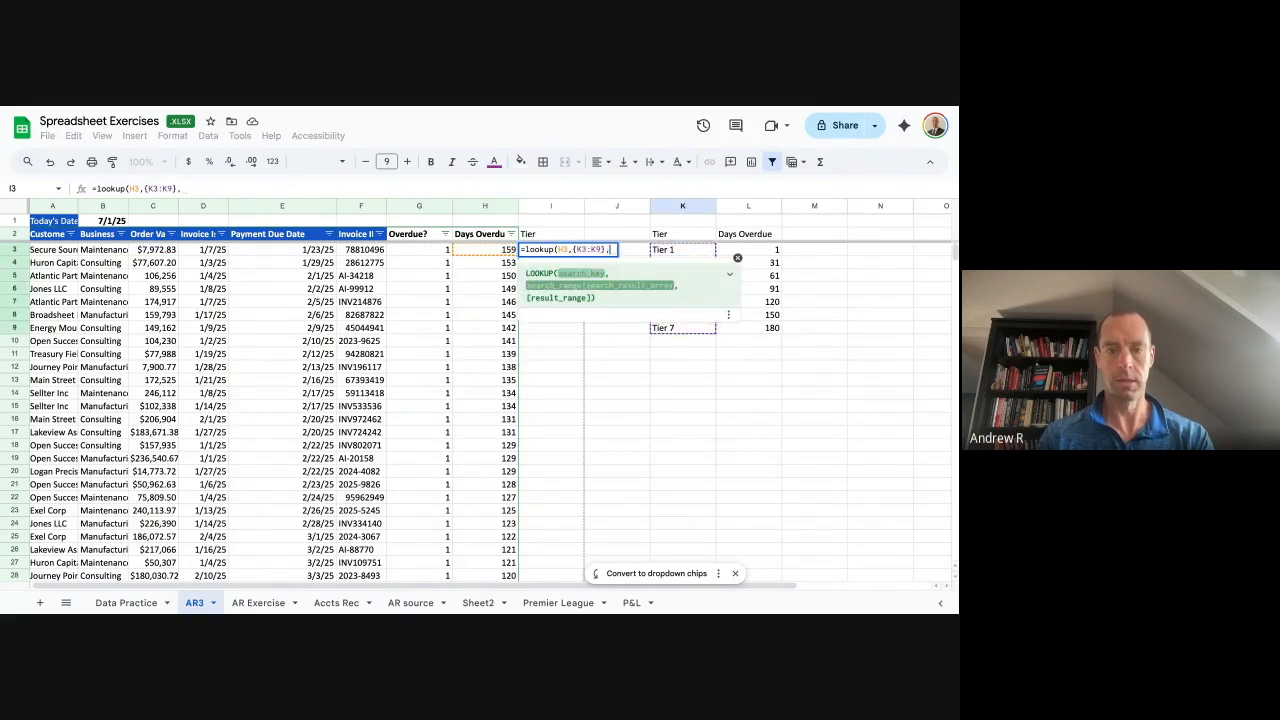
# Use the days-threshold column of the tier table as the lookup search range.
pyautogui.press('BackSpace')
pyautogui.press('BackSpace')
pyautogui.press('BackSpace')
pyautogui.press('BackSpace')
pyautogui.press('BackSpace')
pyautogui.press('BackSpace')
pyautogui.press('BackSpace')
pyautogui.press('BackSpace')
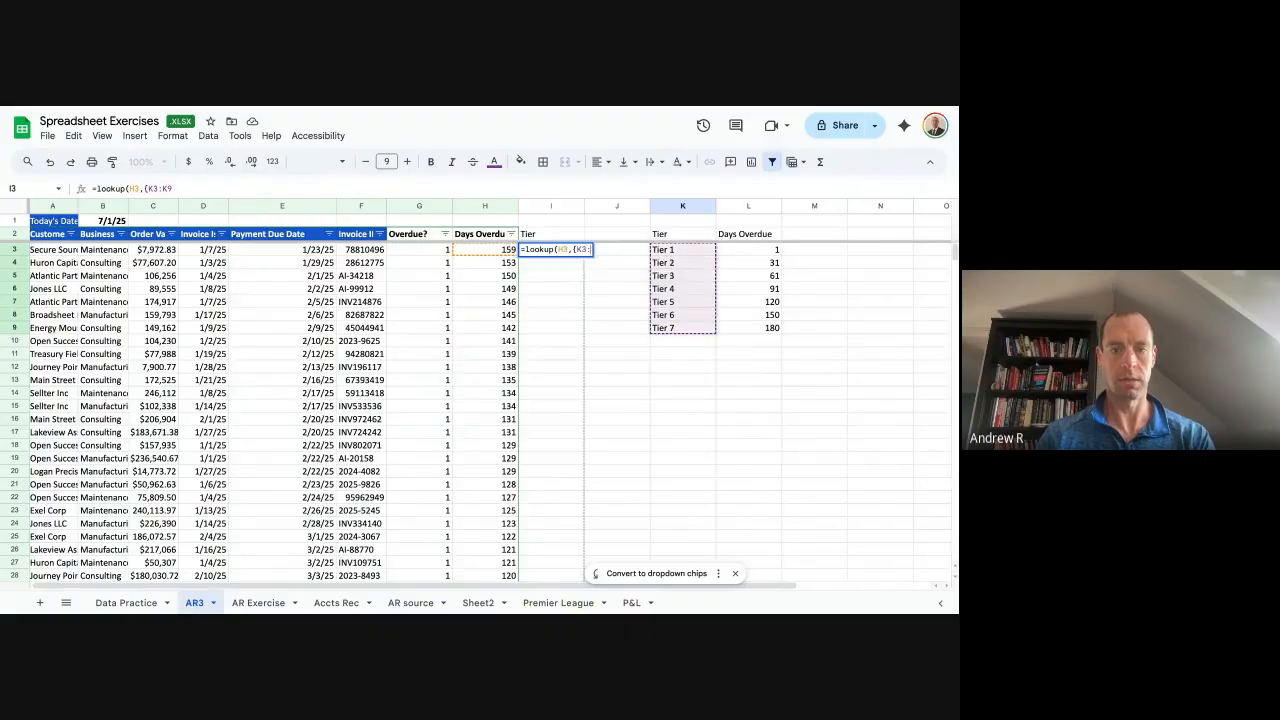
pyautogui.press('Right')
pyautogui.press('Right')
pyautogui.press('Right')
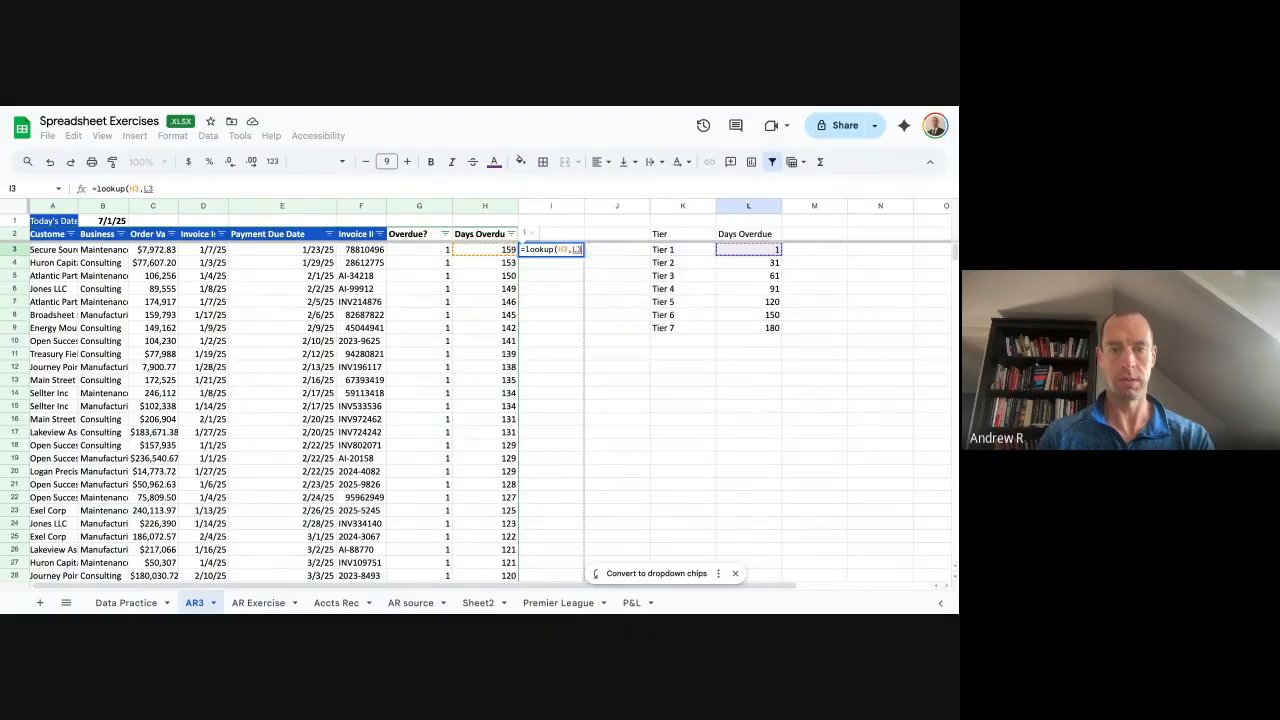
pyautogui.press('BackSpace')
pyautogui.press('BackSpace')
pyautogui.write('{')
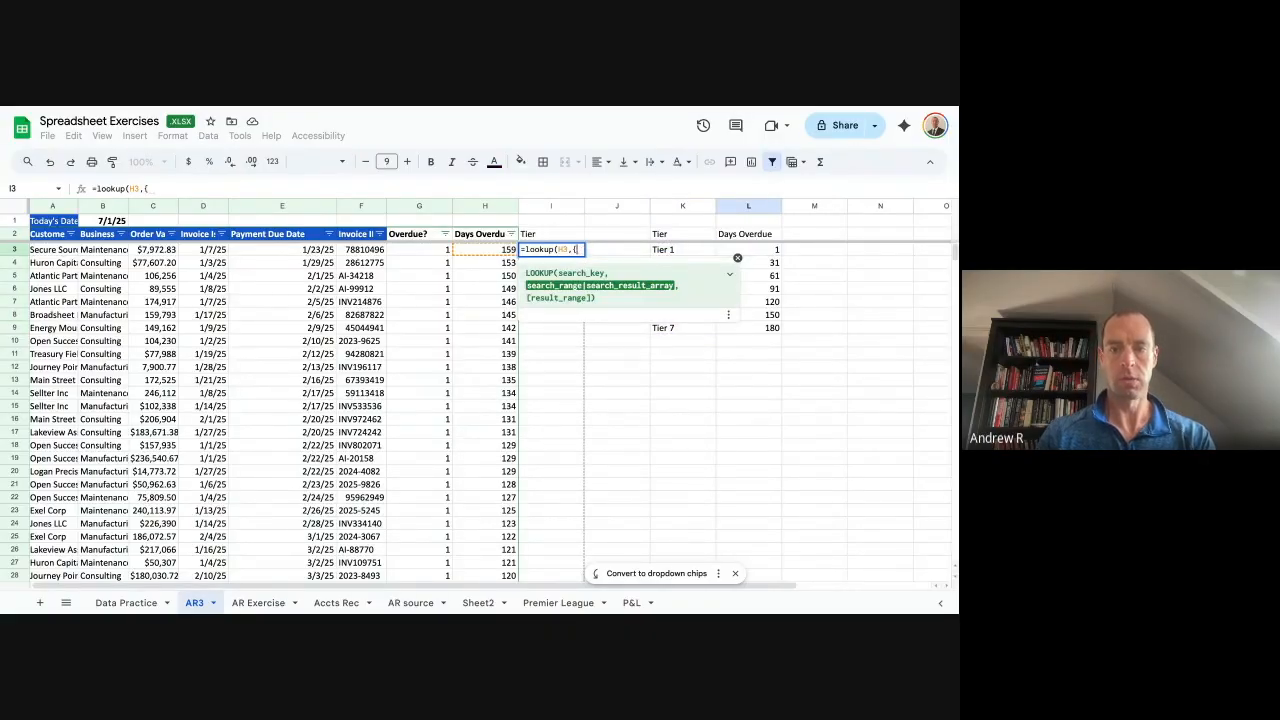
pyautogui.press('Right')
pyautogui.press('Right')
pyautogui.press('Right')
pyautogui.hotkey('shift', 'Down')
pyautogui.hotkey('ctrl', 'shift', 'Down')
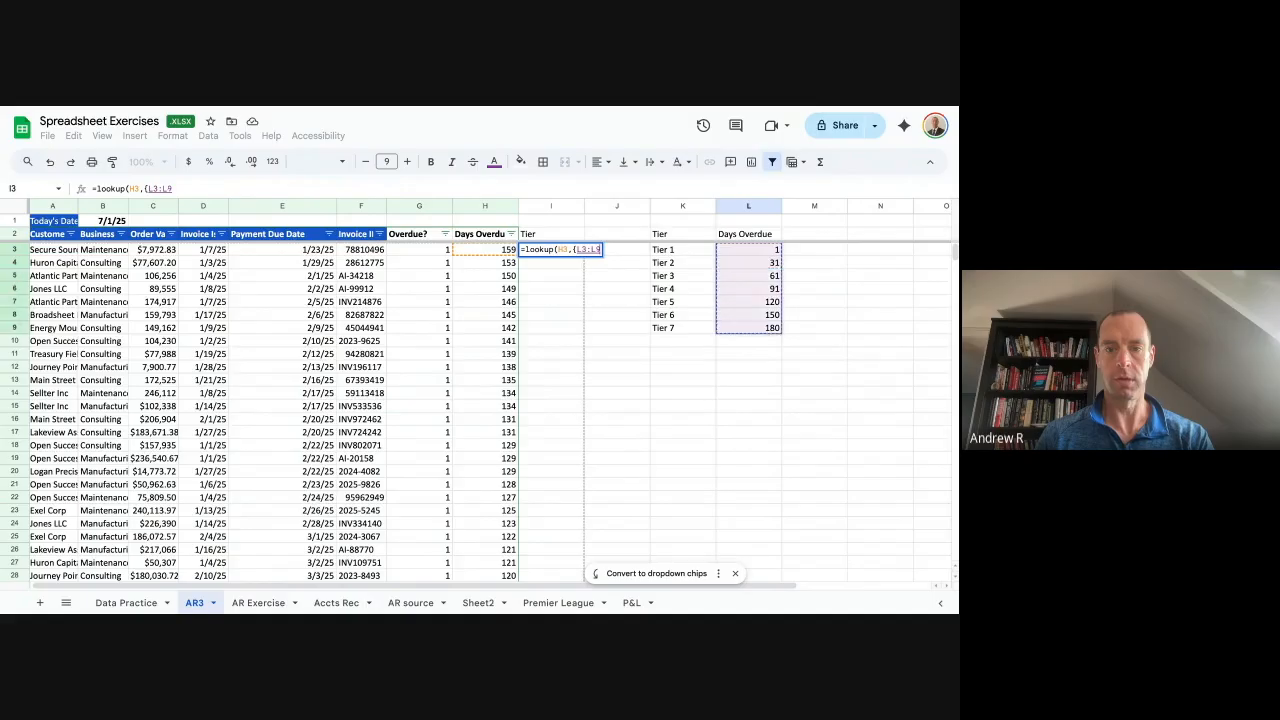
pyautogui.write('}')
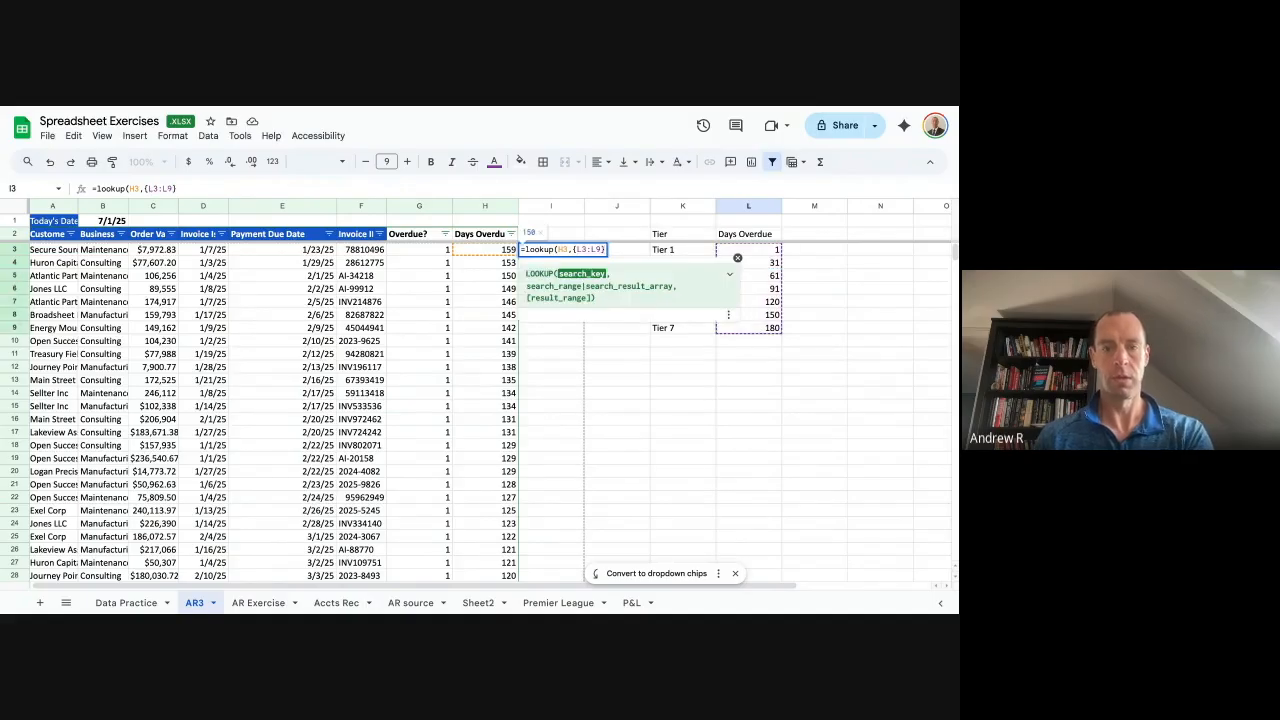
# Make the threshold range absolute and return tier labels K3:K9 as the result range.
pyautogui.click(160, 189)
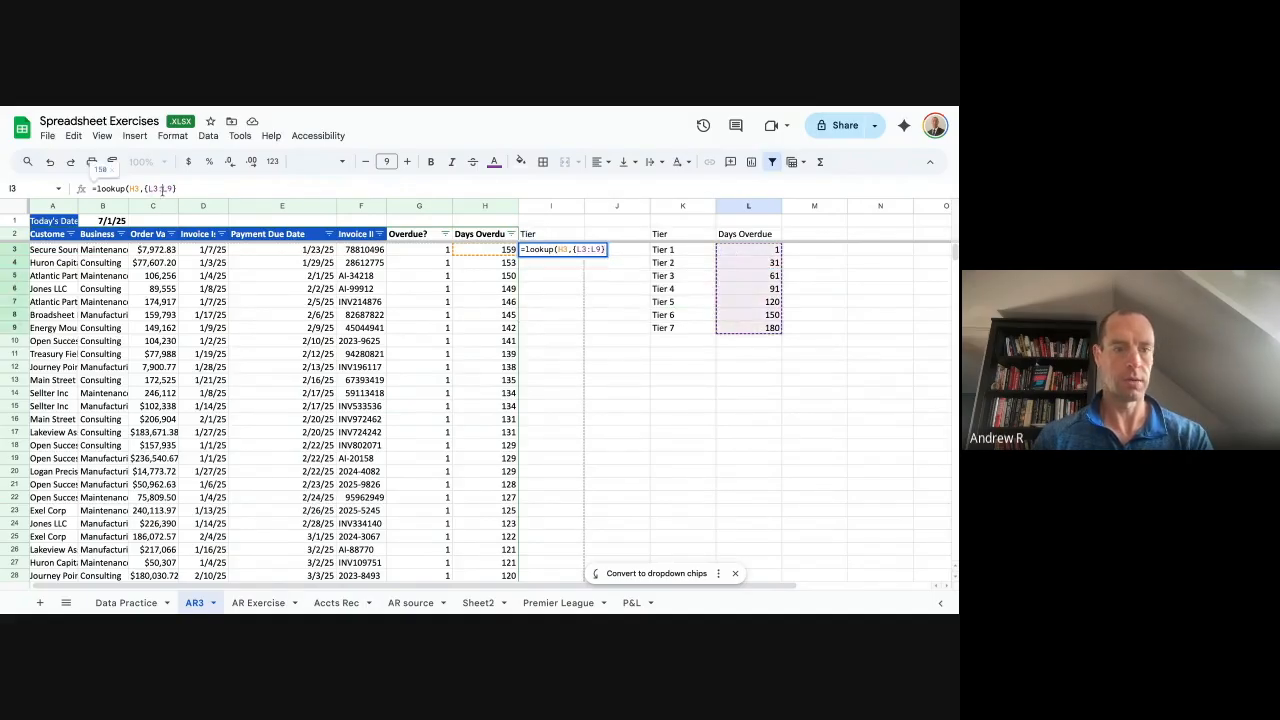
pyautogui.moveTo(170, 189); pyautogui.dragTo(149, 189)
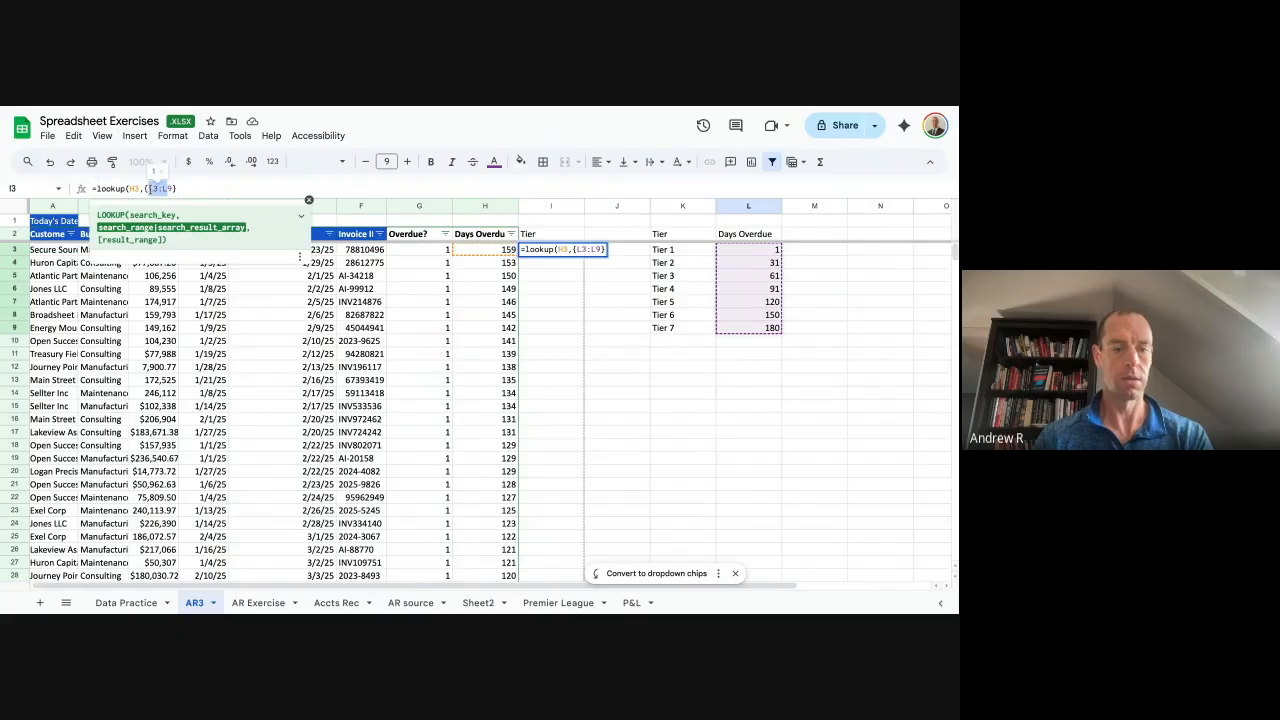
pyautogui.press('F4')
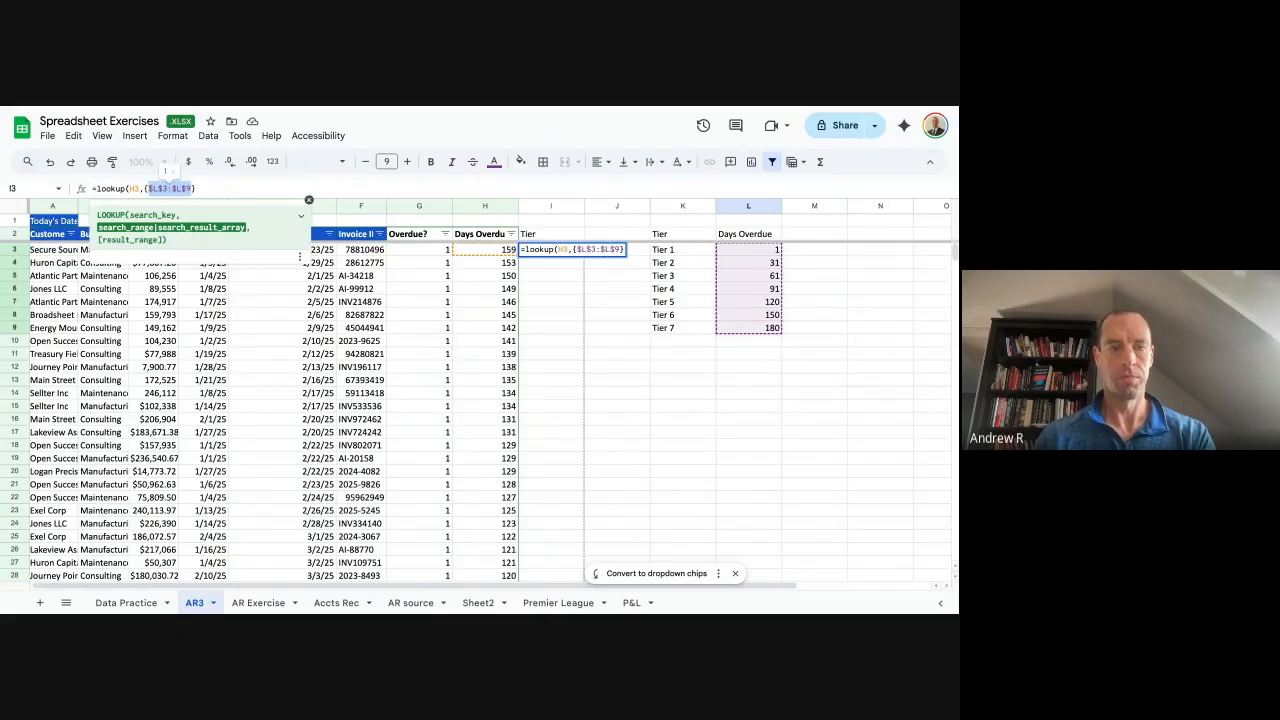
pyautogui.click(272, 188)
pyautogui.write(',')
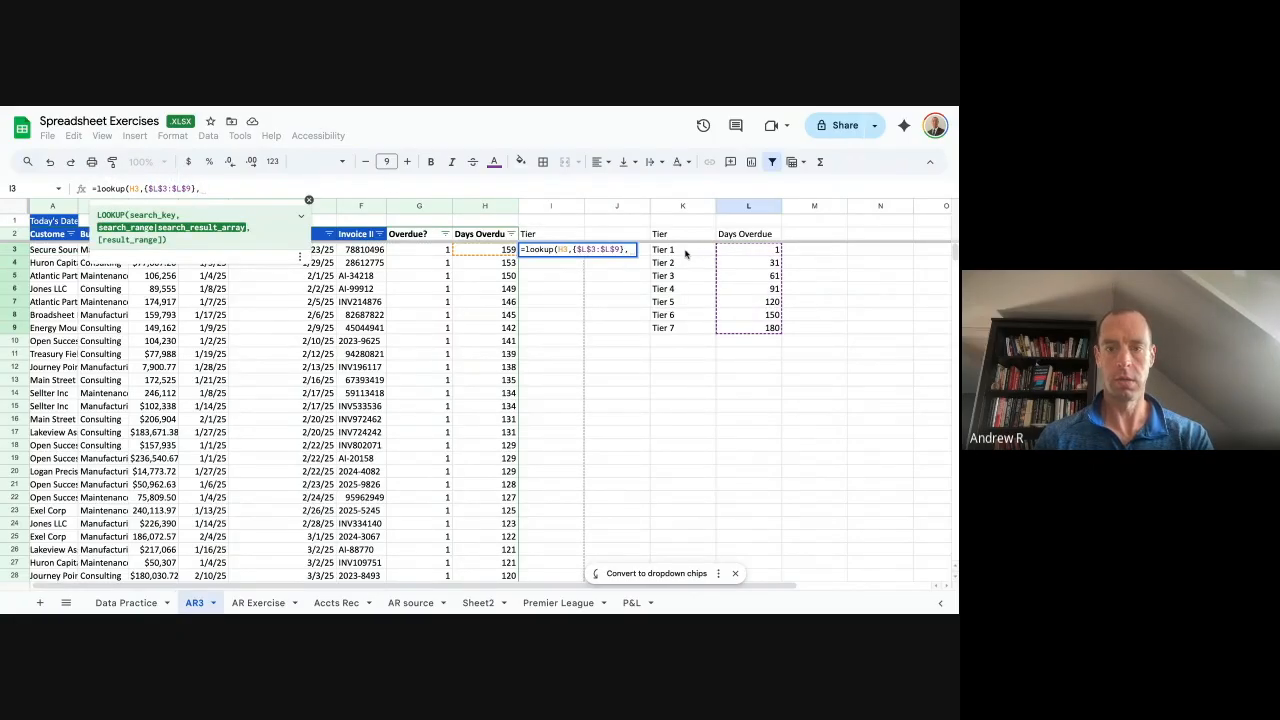
pyautogui.moveTo(690, 252); pyautogui.dragTo(678, 330)
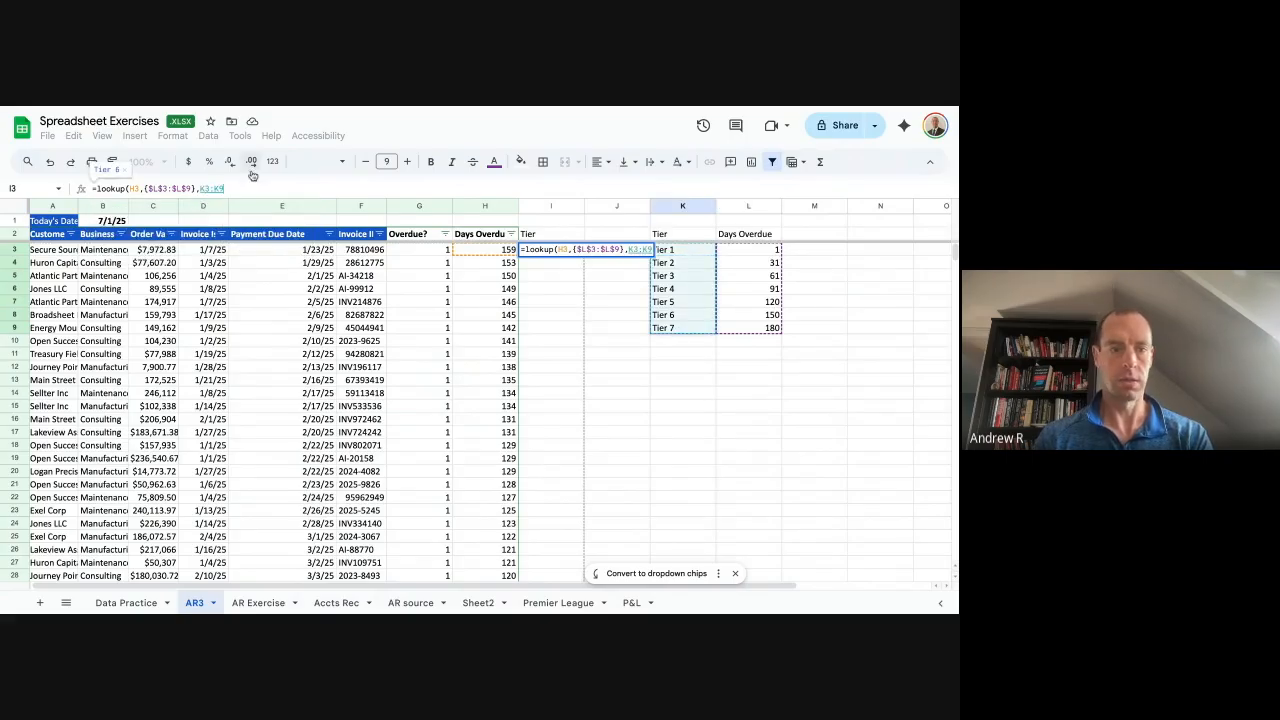
pyautogui.click(202, 188)
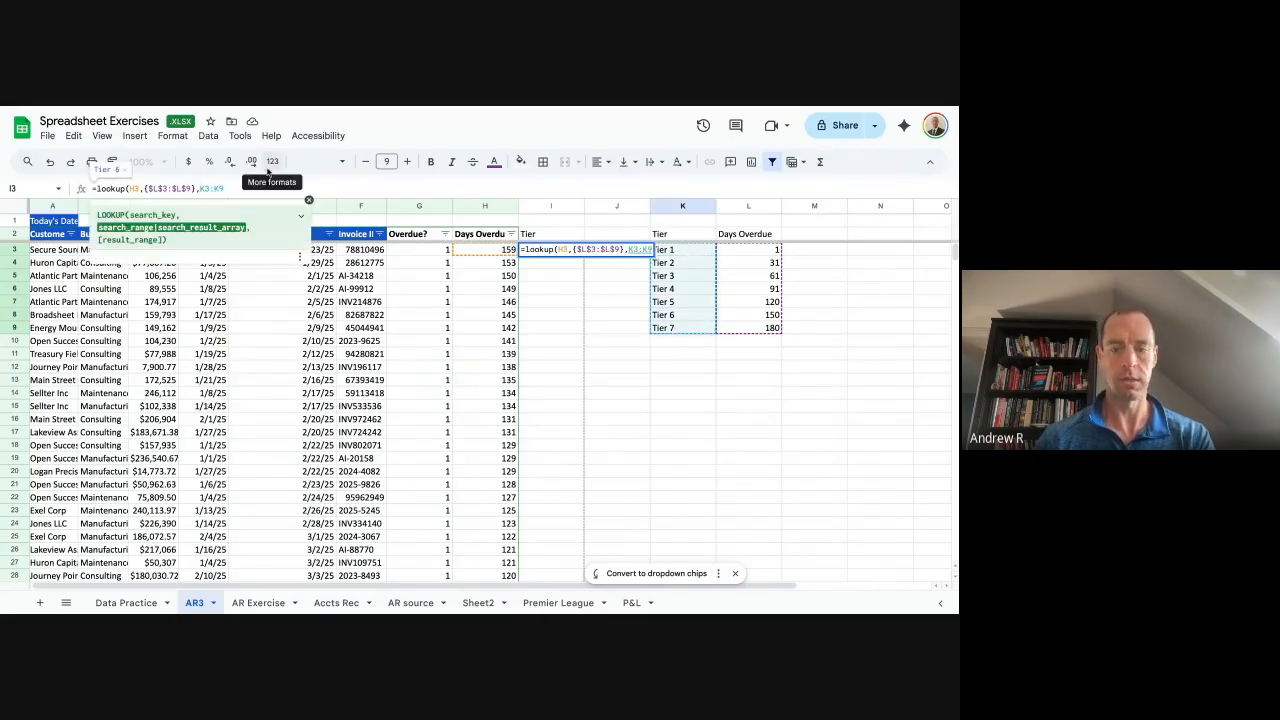
pyautogui.write('{')
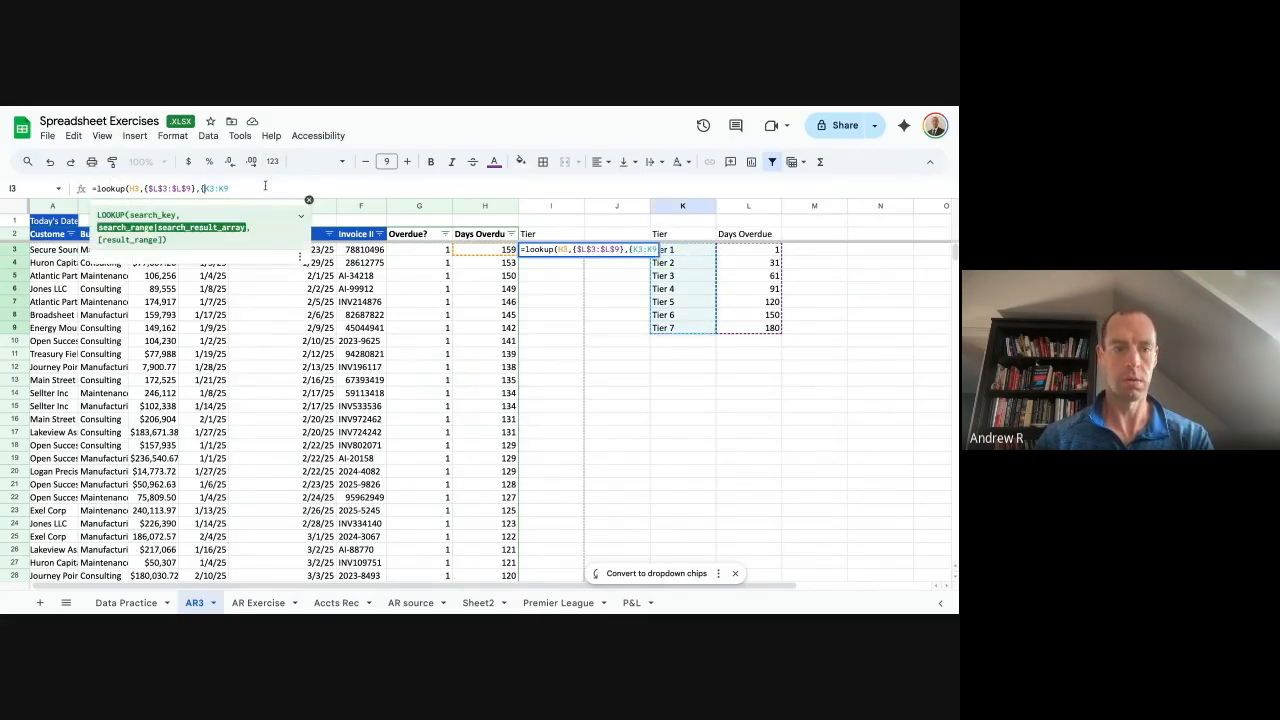
pyautogui.write('}')
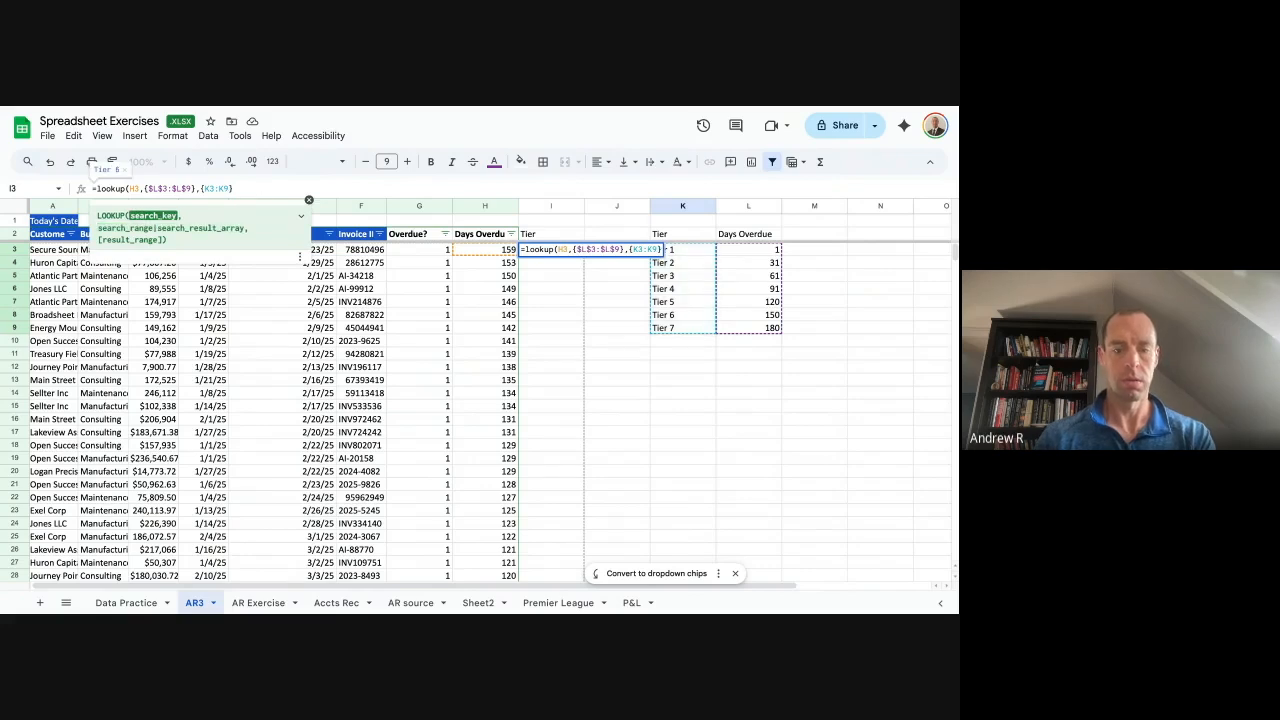
pyautogui.press('Return')
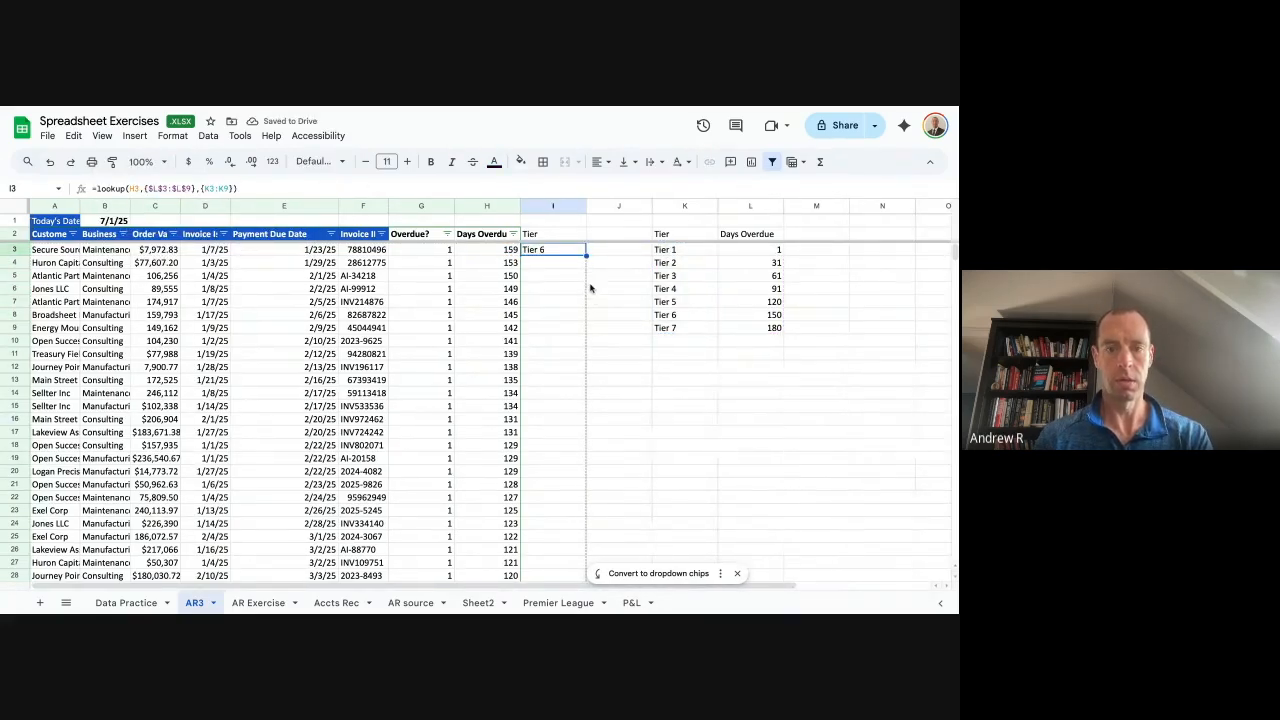
# Lock the tier label range as absolute and copy the corrected formula into I4.
pyautogui.doubleClick(586, 255)
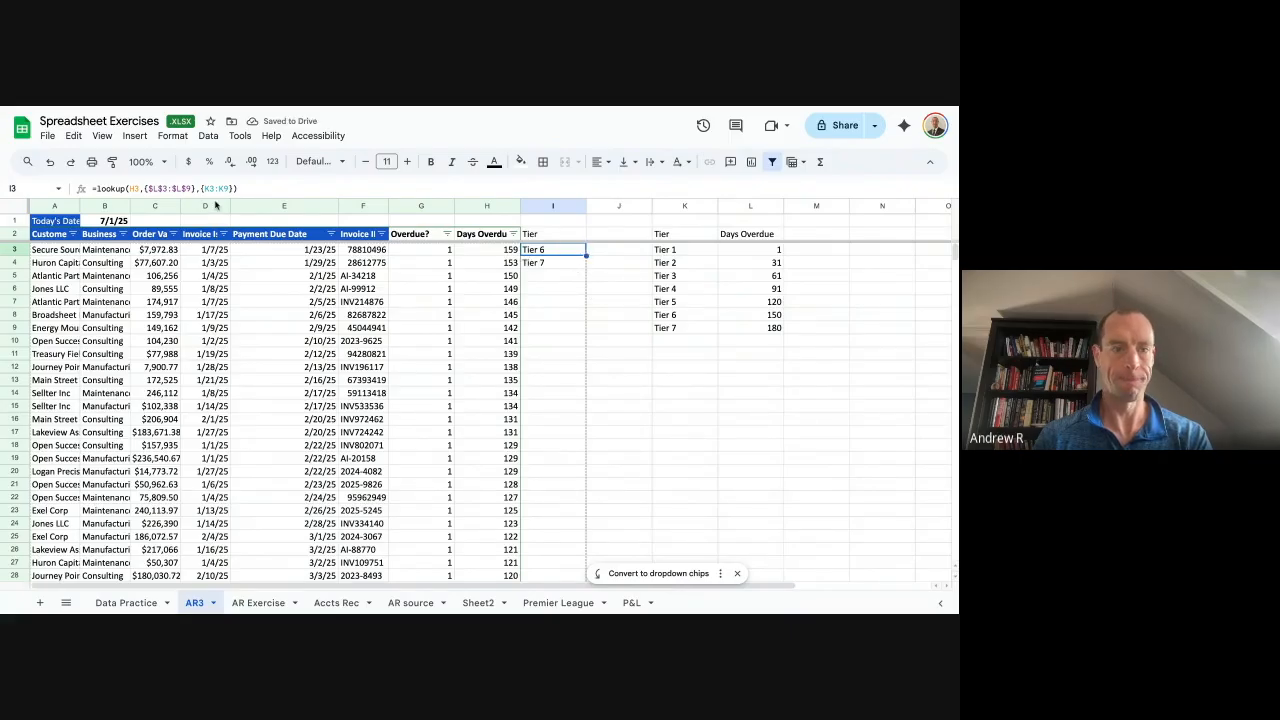
pyautogui.moveTo(207, 189); pyautogui.dragTo(228, 189)
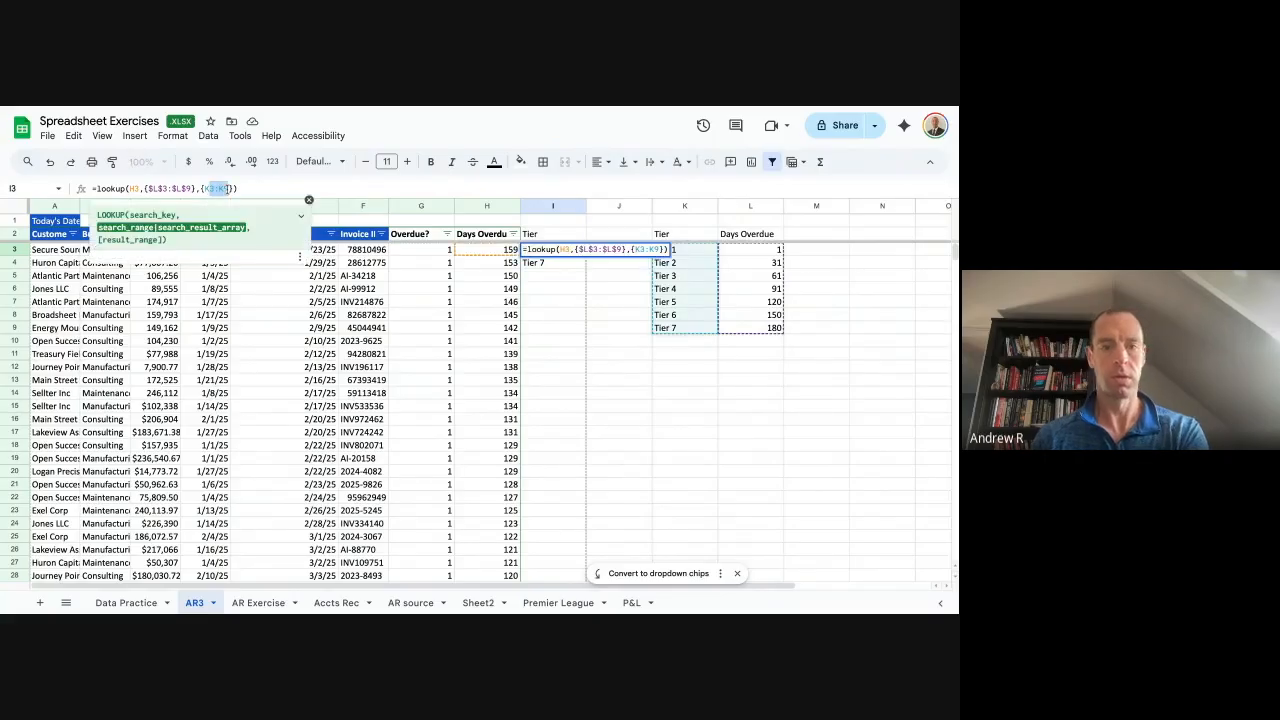
pyautogui.press('F4')
pyautogui.press('Return')
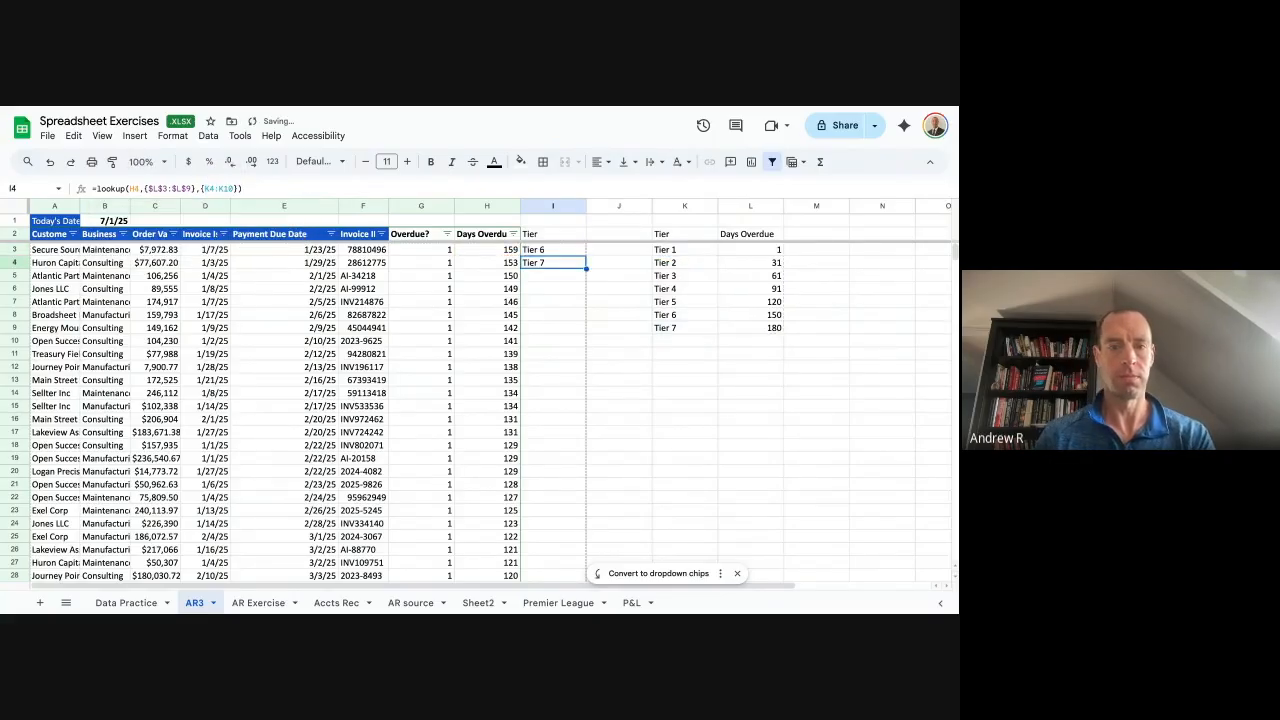
pyautogui.press('Down')
pyautogui.write('Tier 6')
pyautogui.press('Up')
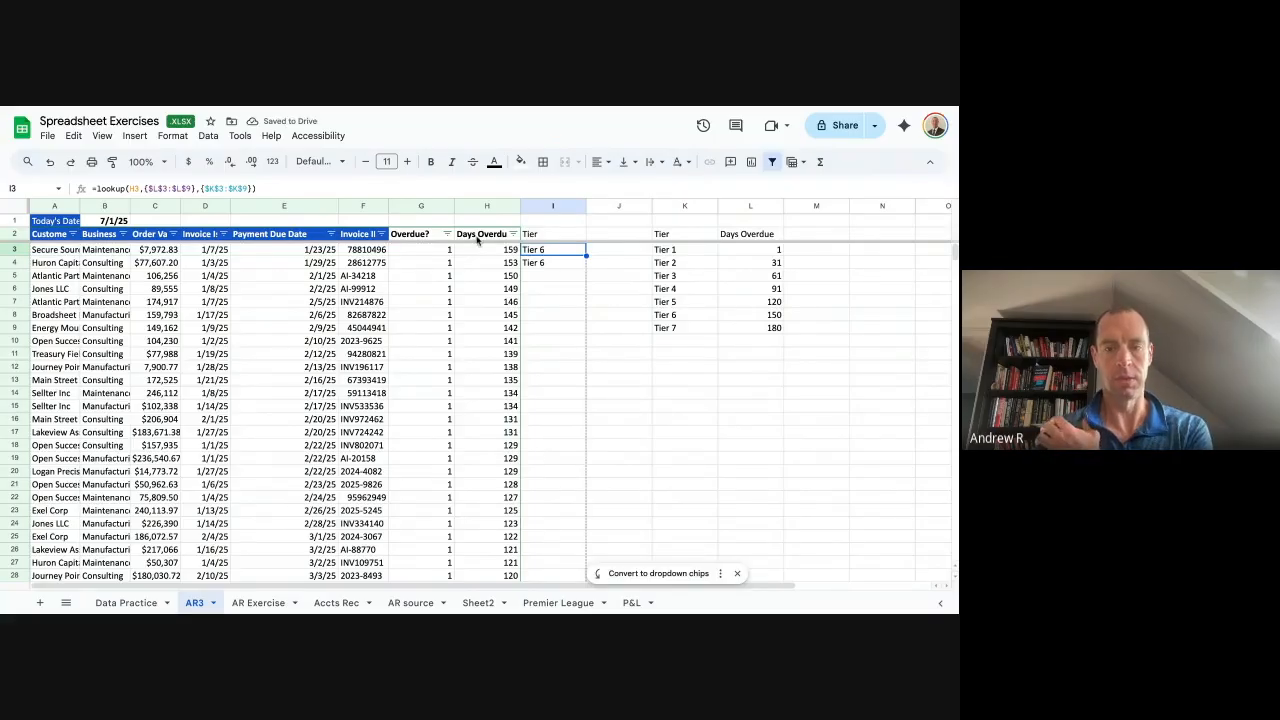
# Fill the tier lookup down column I and review the results against the tier table.
pyautogui.click(755, 318)
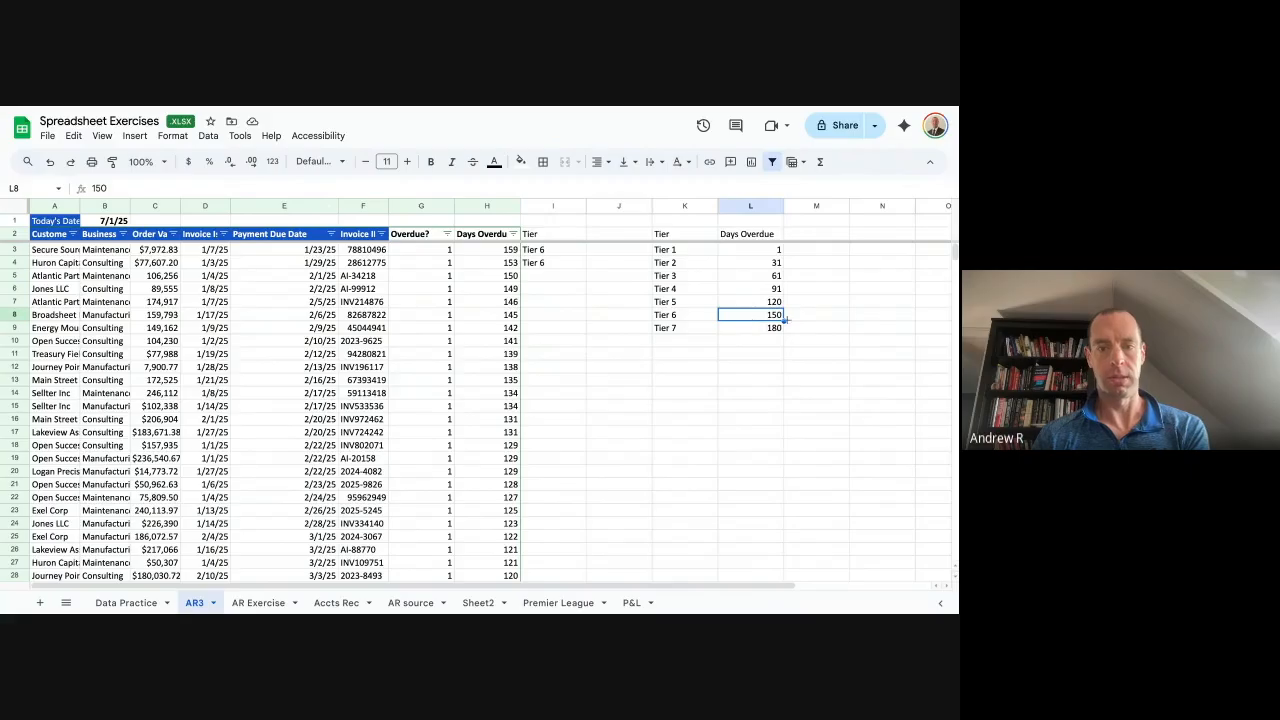
pyautogui.moveTo(689, 318); pyautogui.dragTo(762, 334)
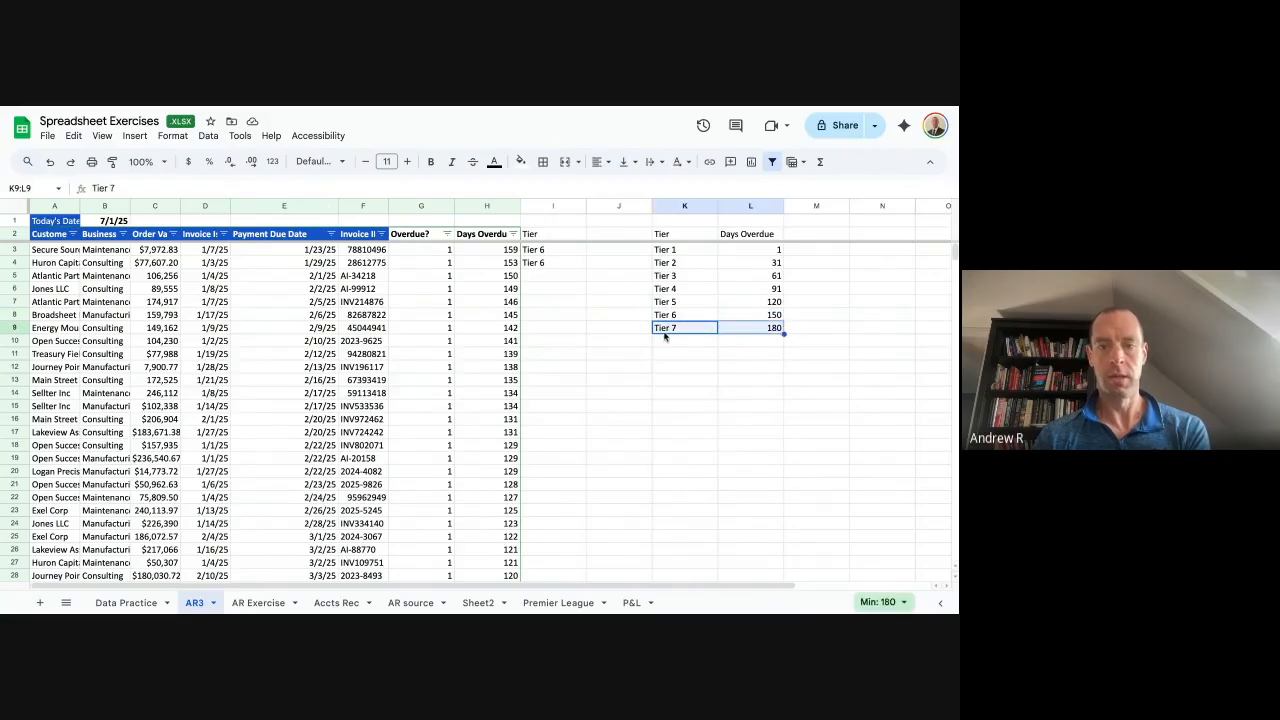
pyautogui.click(554, 263)
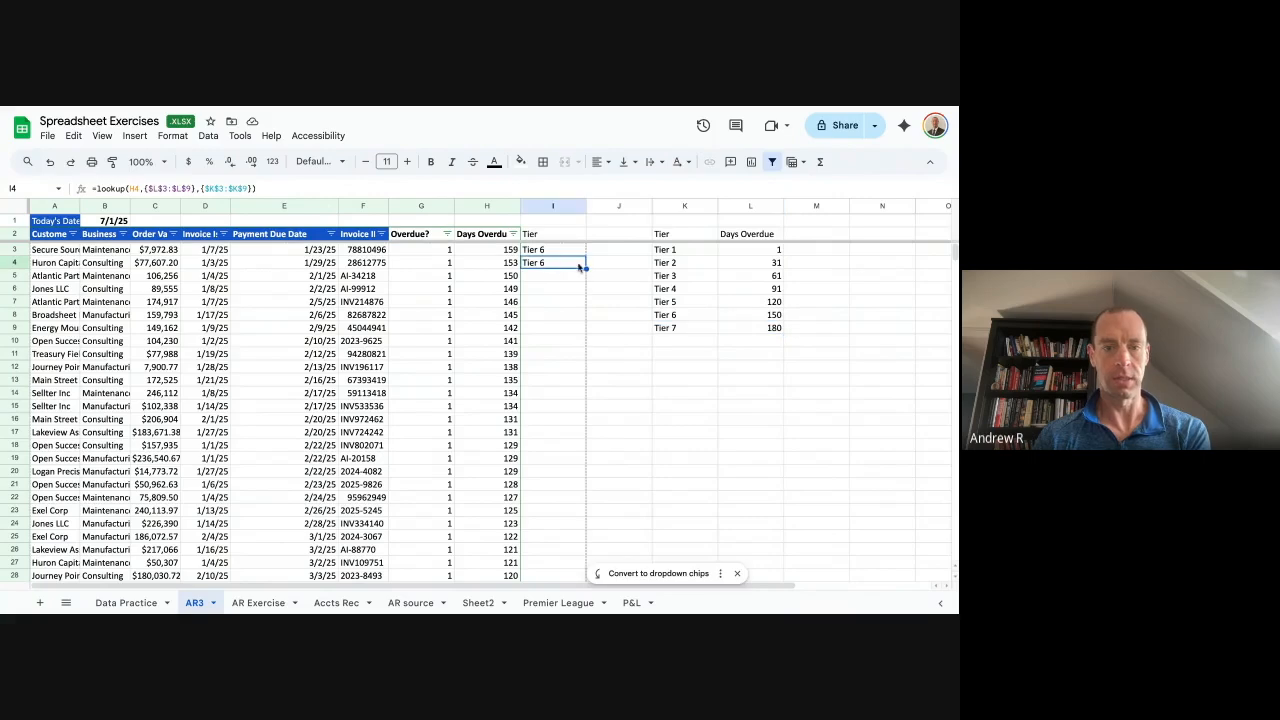
pyautogui.doubleClick(588, 268)
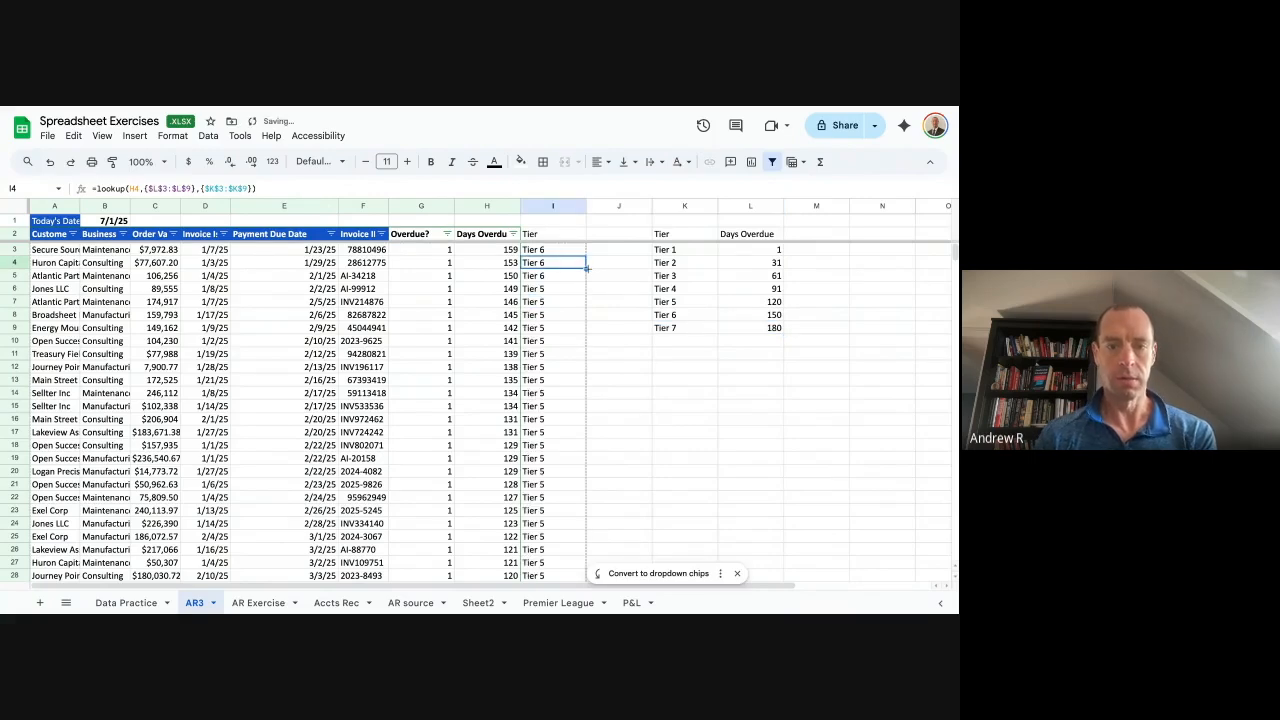
pyautogui.click(563, 316)
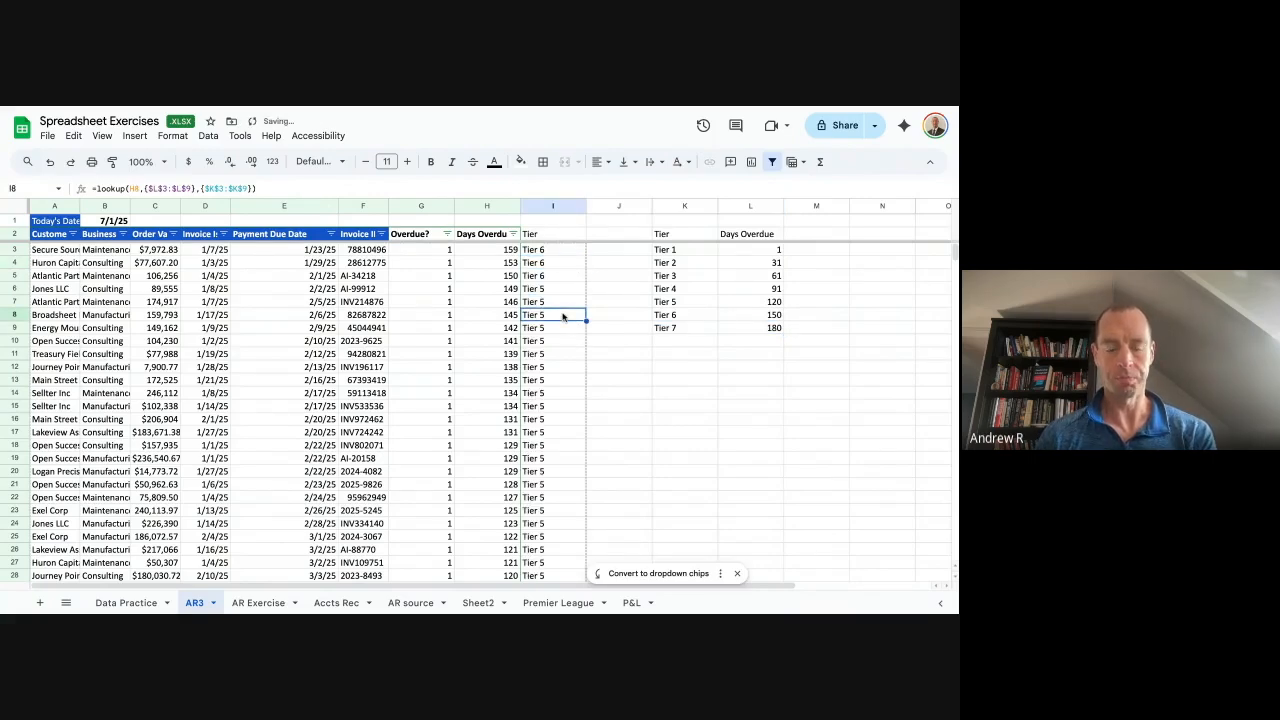
pyautogui.scroll(-20, 300, 410)
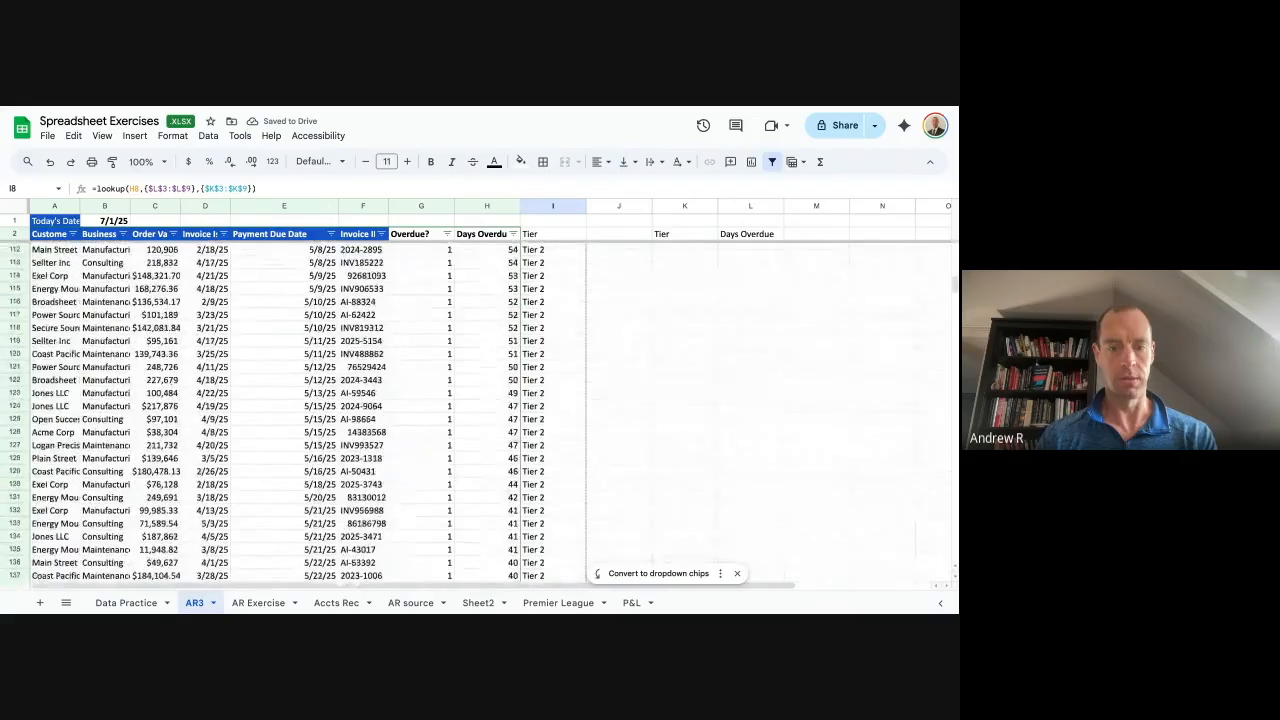
pyautogui.scroll(1, 300, 410)
pyautogui.scroll(-2, 300, 410)
pyautogui.scroll(2, 300, 410)
pyautogui.scroll(5, 300, 410)
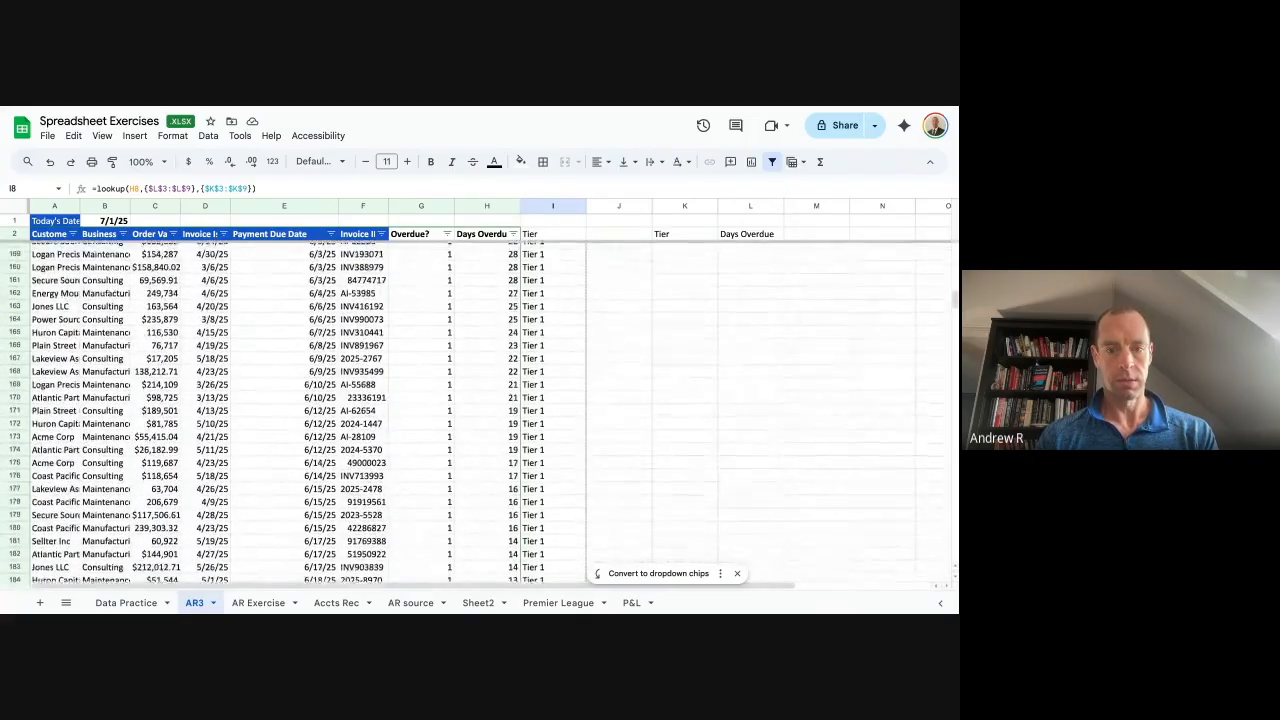
pyautogui.scroll(1, 300, 410)
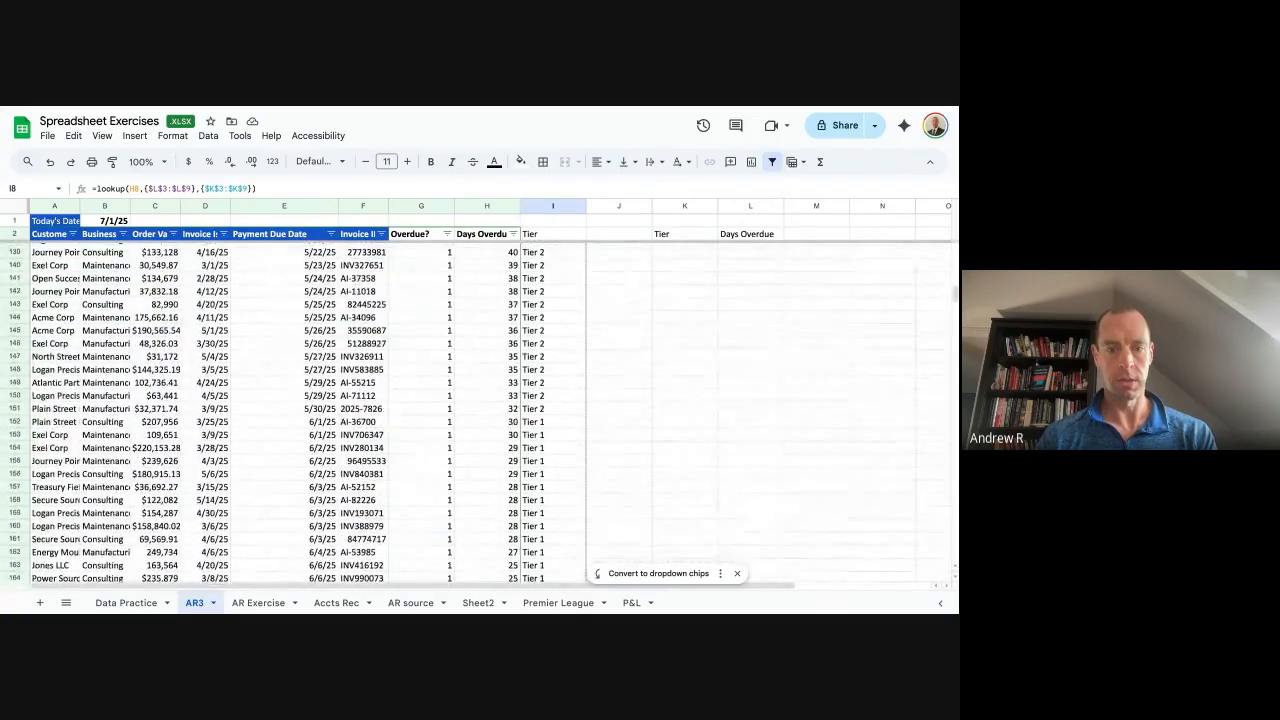
# Add a Count header in M2 beside Days Overdue.
pyautogui.click(578, 397)
pyautogui.hotkey('ctrl', 'Up')
pyautogui.press('Down')
pyautogui.press('Down')
pyautogui.press('Right')
pyautogui.press('Right')
pyautogui.press('Up')
pyautogui.press('Up')
pyautogui.press('Up')
pyautogui.press('Right')
pyautogui.press('Down')
pyautogui.press('Right')
pyautogui.press('Right')
pyautogui.press('Right')
pyautogui.press('Right')
pyautogui.press('Right')
pyautogui.press('Left')
pyautogui.press('Left')
pyautogui.press('Left')
pyautogui.press('Left')
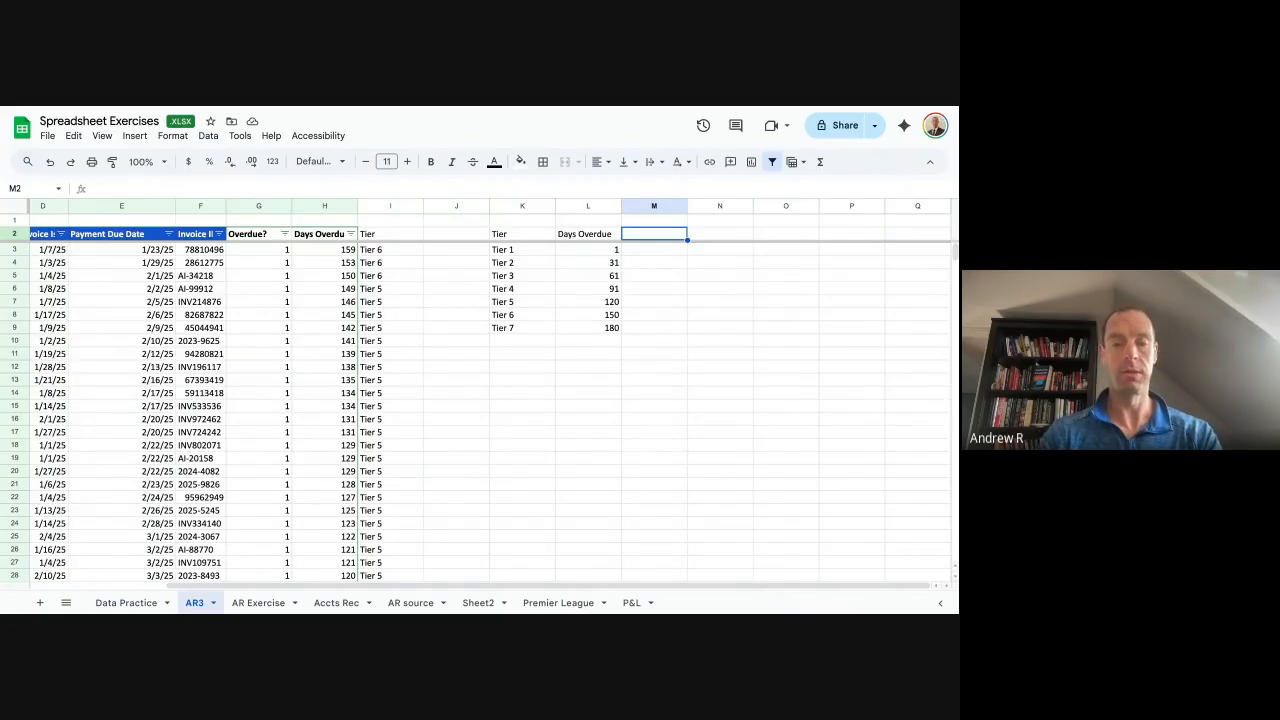
pyautogui.write('Count')
pyautogui.press('Return')
# Enter =countifs($I:$I,K3) in M3 and autofill counts for all tiers (44, 48, 45, 30, 23, 3, 0).
pyautogui.write('=countifs(')
pyautogui.press('BackSpace')
pyautogui.write('s(')
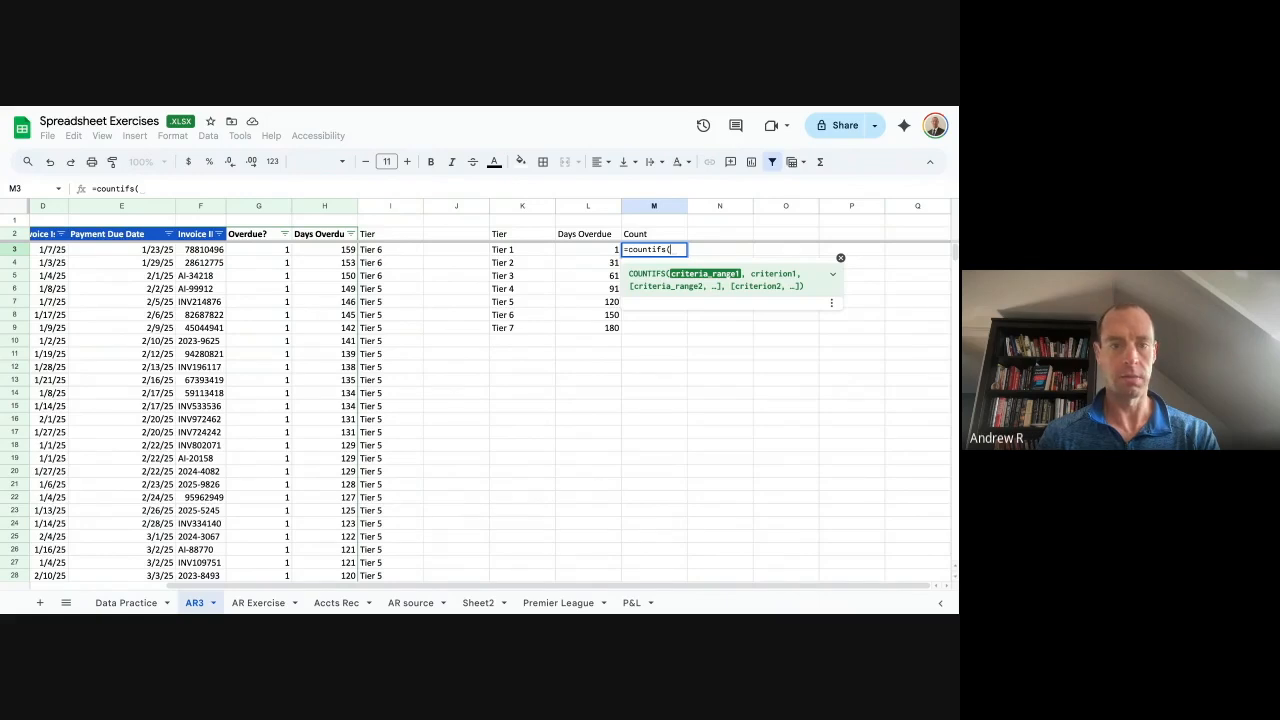
pyautogui.press('Left')
pyautogui.press('Left')
pyautogui.press('Left')
pyautogui.press('Left')
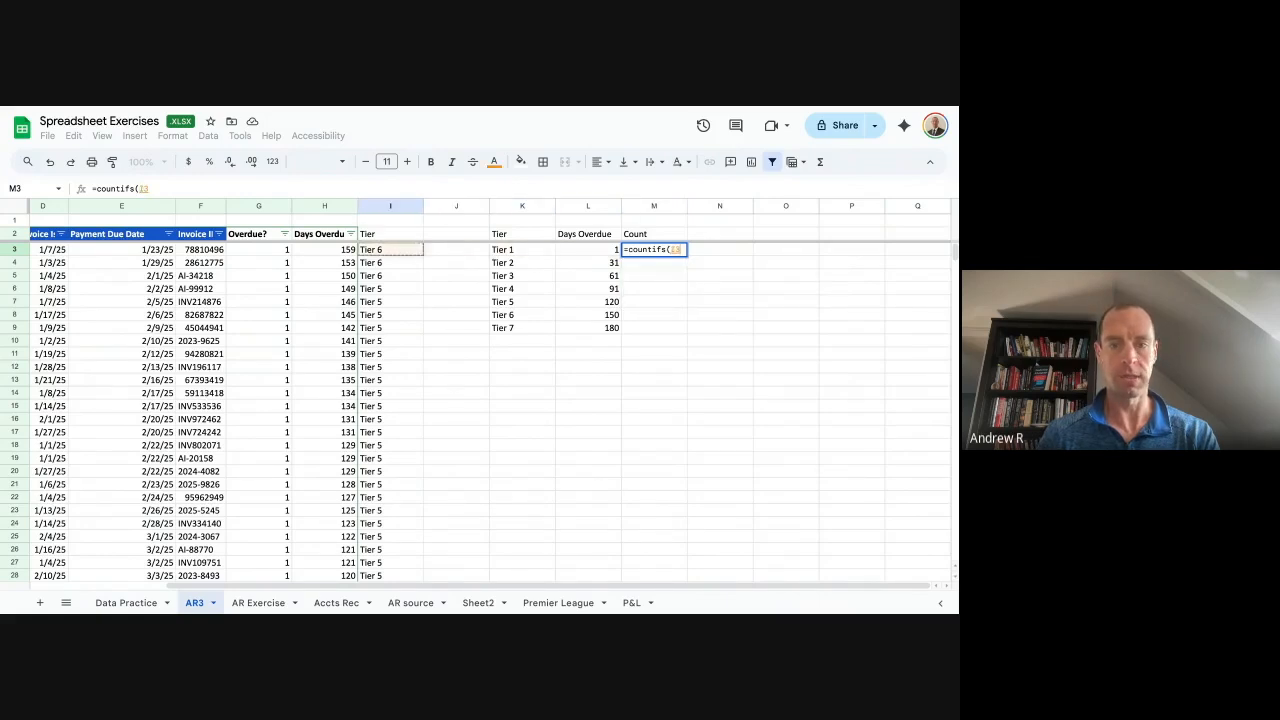
pyautogui.write('I')
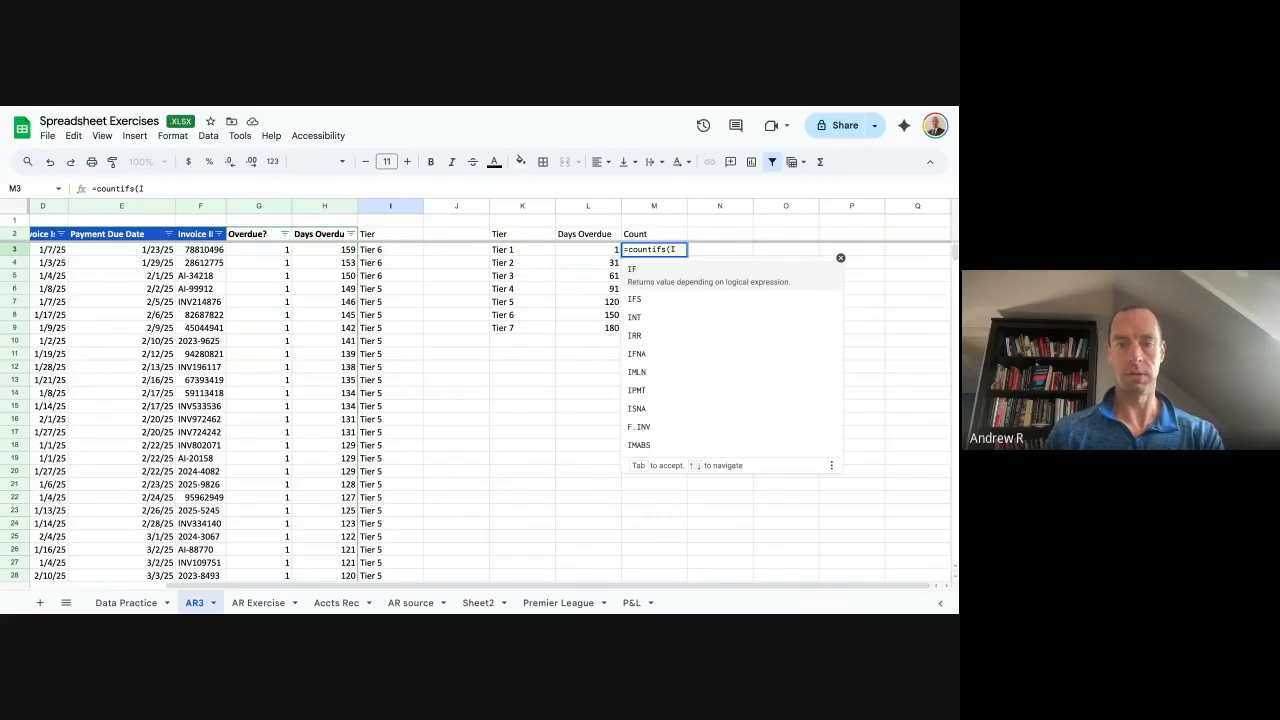
pyautogui.write(':')
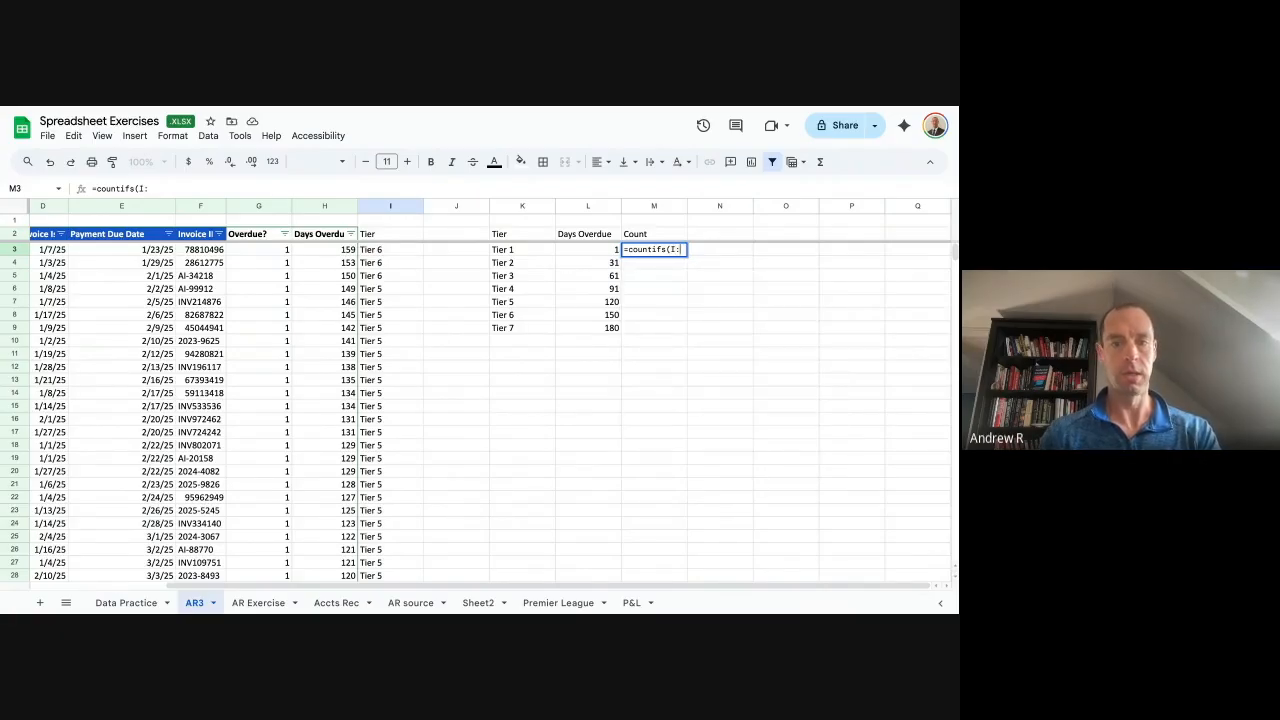
pyautogui.press('BackSpace')
pyautogui.press('BackSpace')
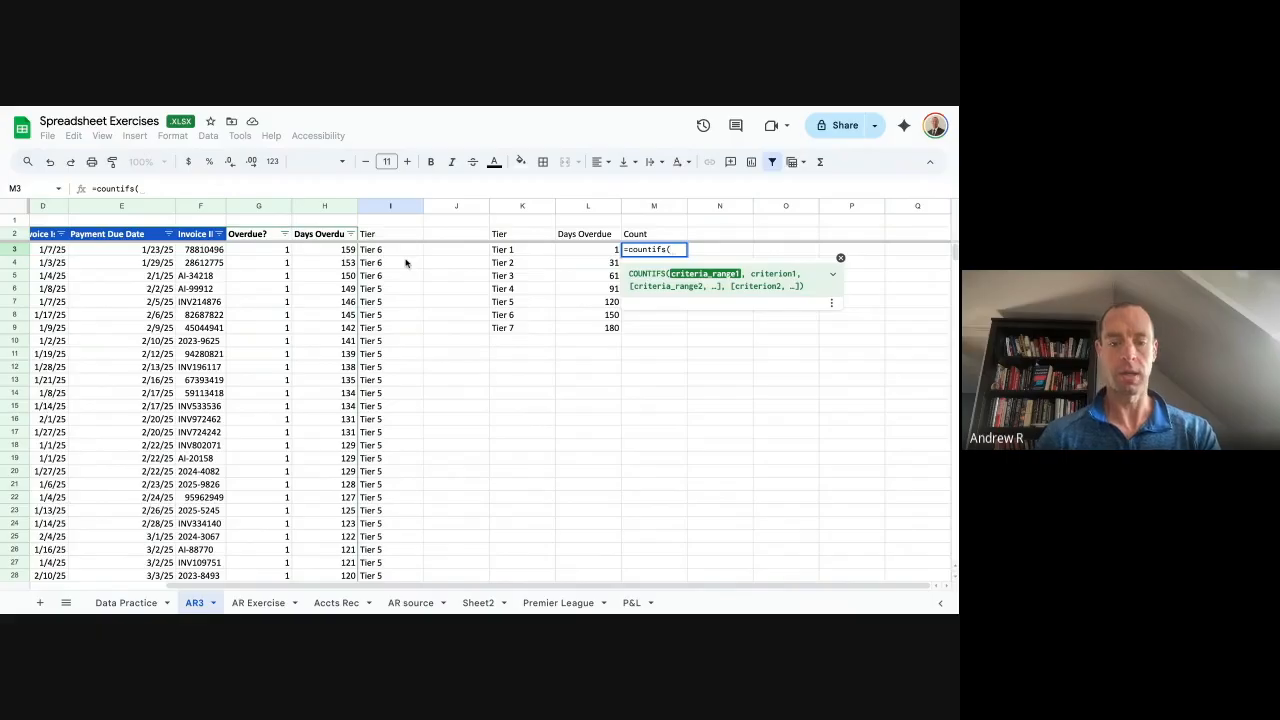
pyautogui.write('$I:$I')
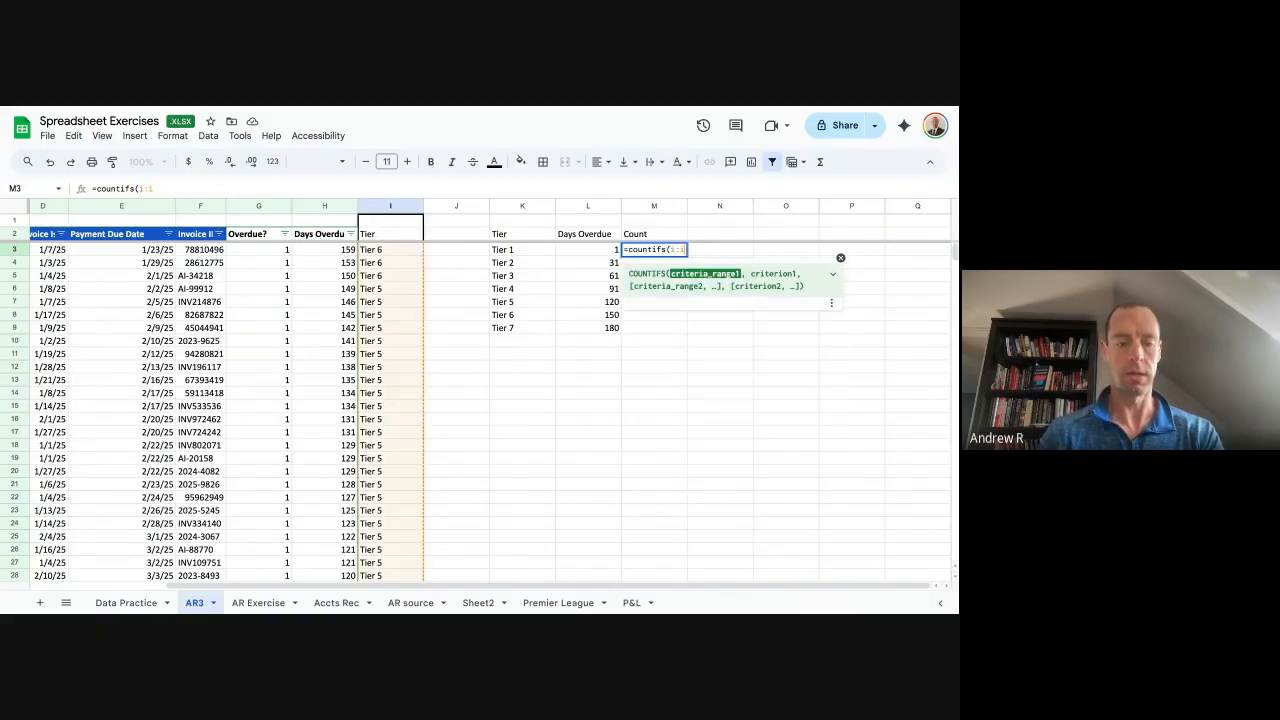
pyautogui.write(',')
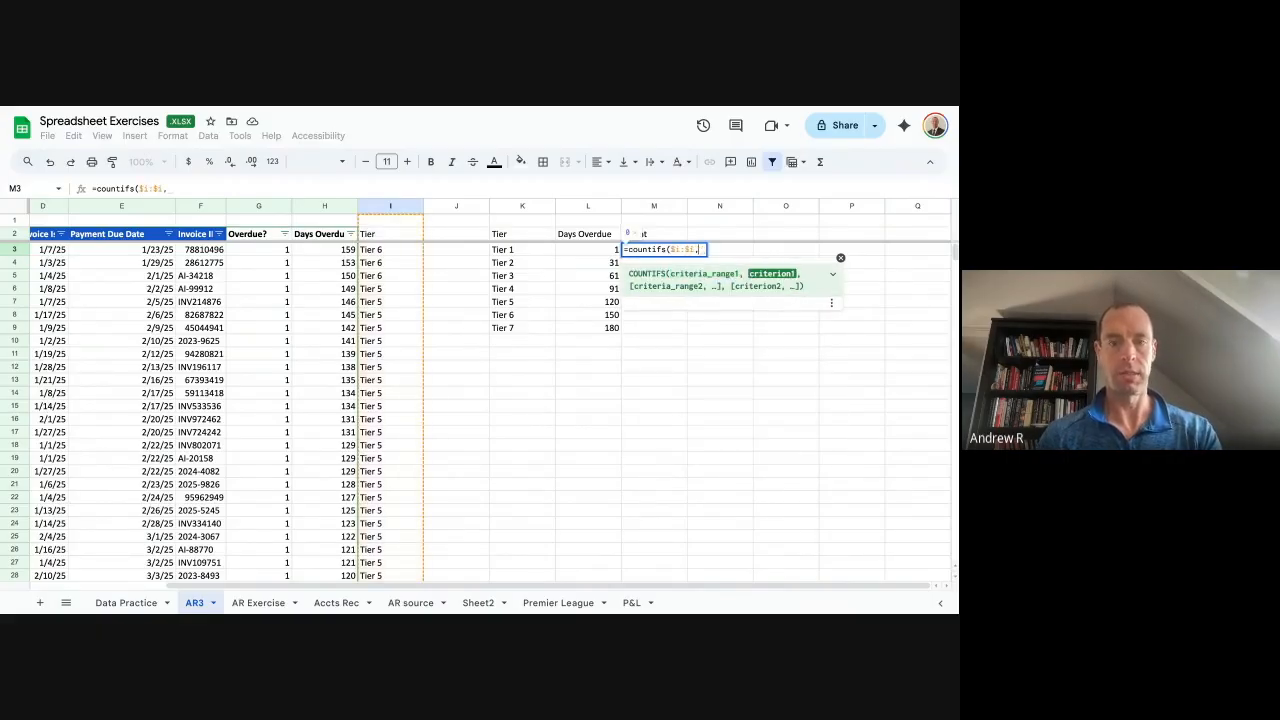
pyautogui.click(527, 256)
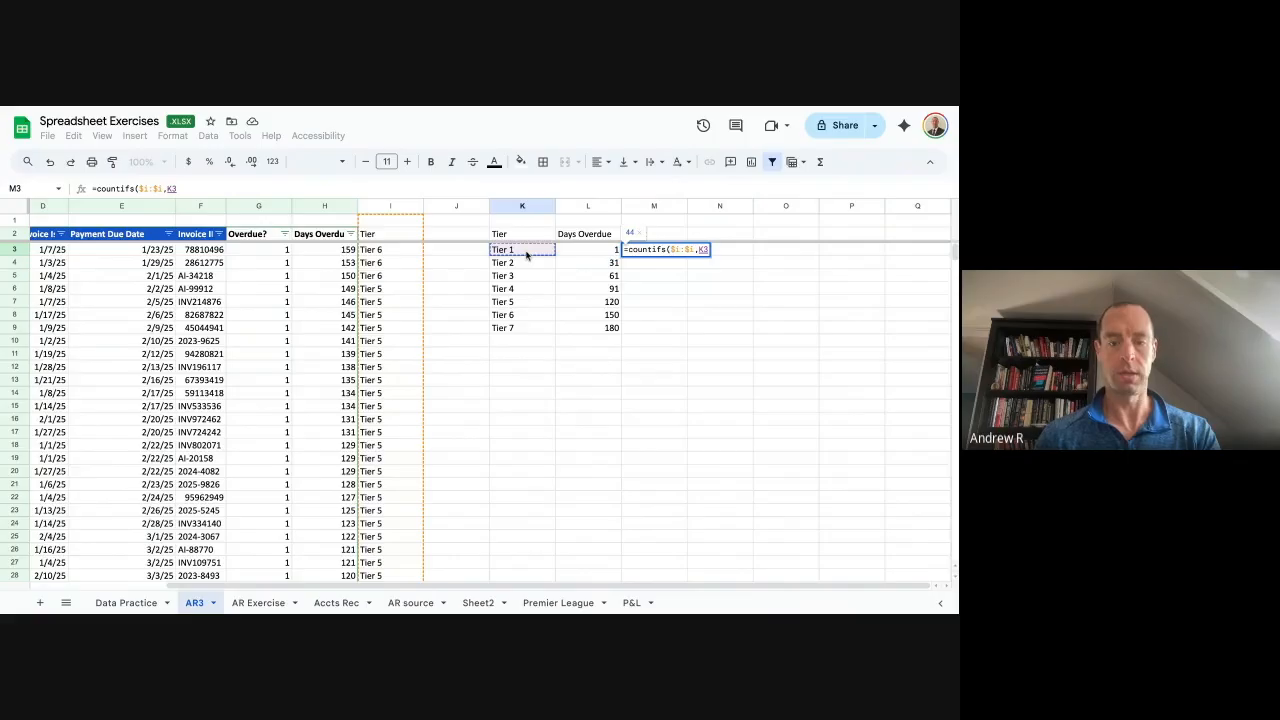
pyautogui.press('Return')
pyautogui.hotkey('ctrl', 'Return')
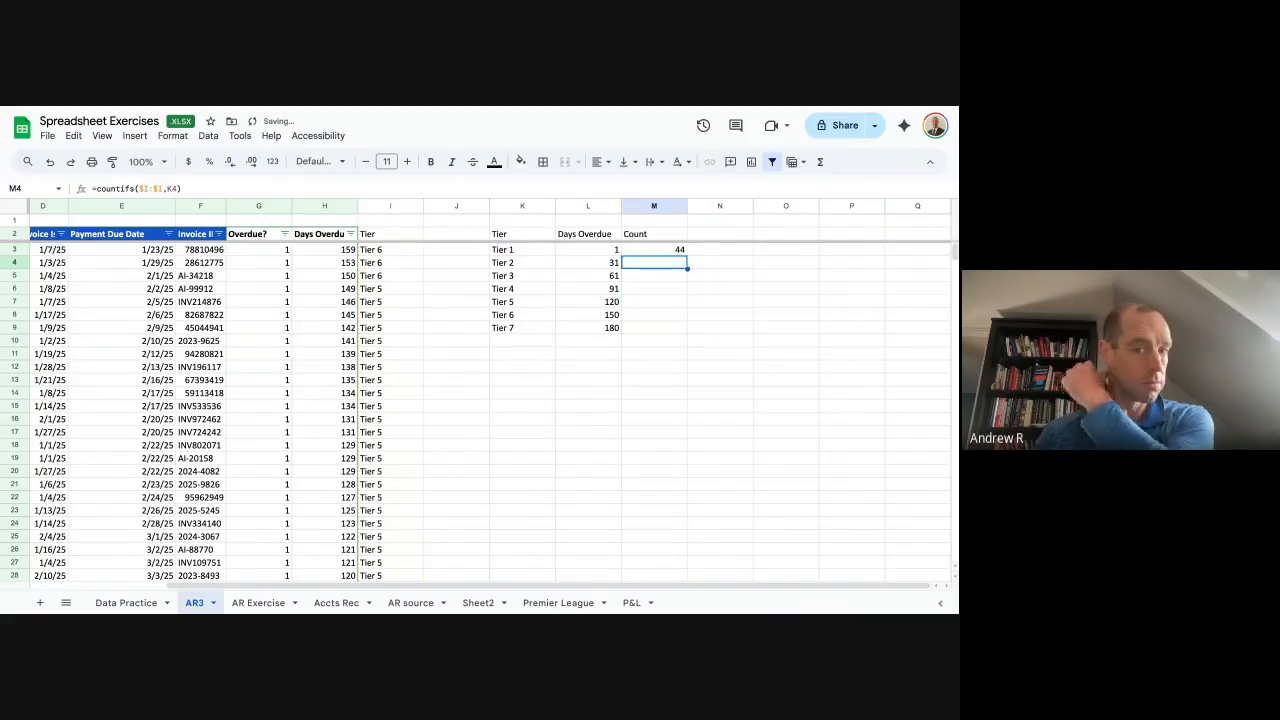
pyautogui.press('Right')
pyautogui.press('Up')
pyautogui.press('Up')
# Add a Total Amount header in N2 and start a SUMIFS over $C:$C in N3.
pyautogui.write('Su')
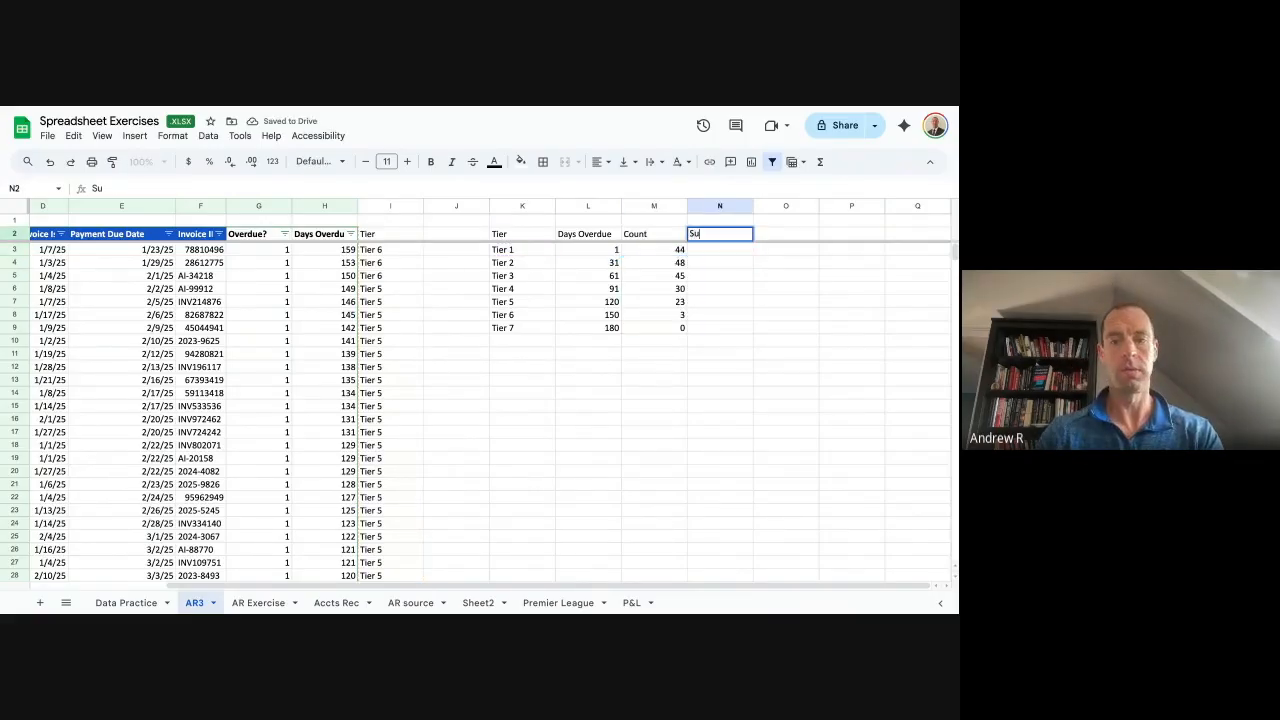
pyautogui.write('Total Amount')
pyautogui.press('Return')
pyautogui.write('=sumifs(')
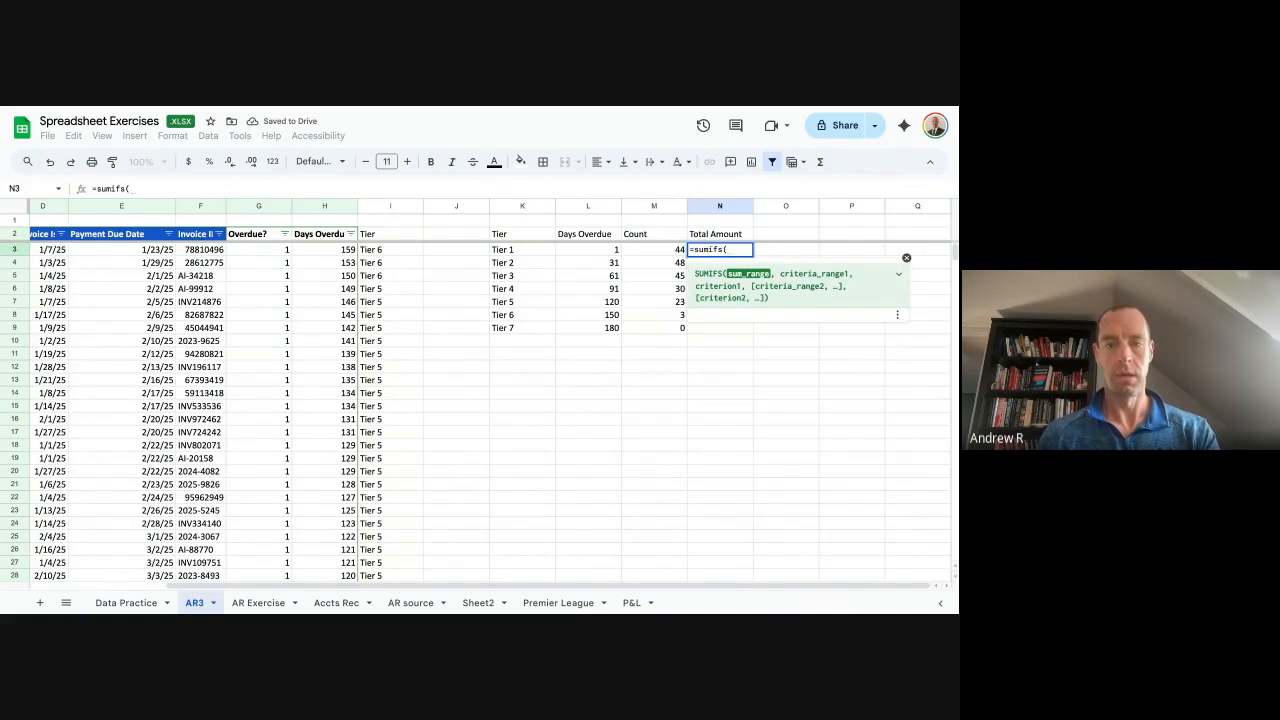
pyautogui.hotkey('ctrl', 'Left')
pyautogui.hotkey('ctrl', 'Left')
pyautogui.hotkey('ctrl', 'Left')
pyautogui.hotkey('ctrl', 'Left')
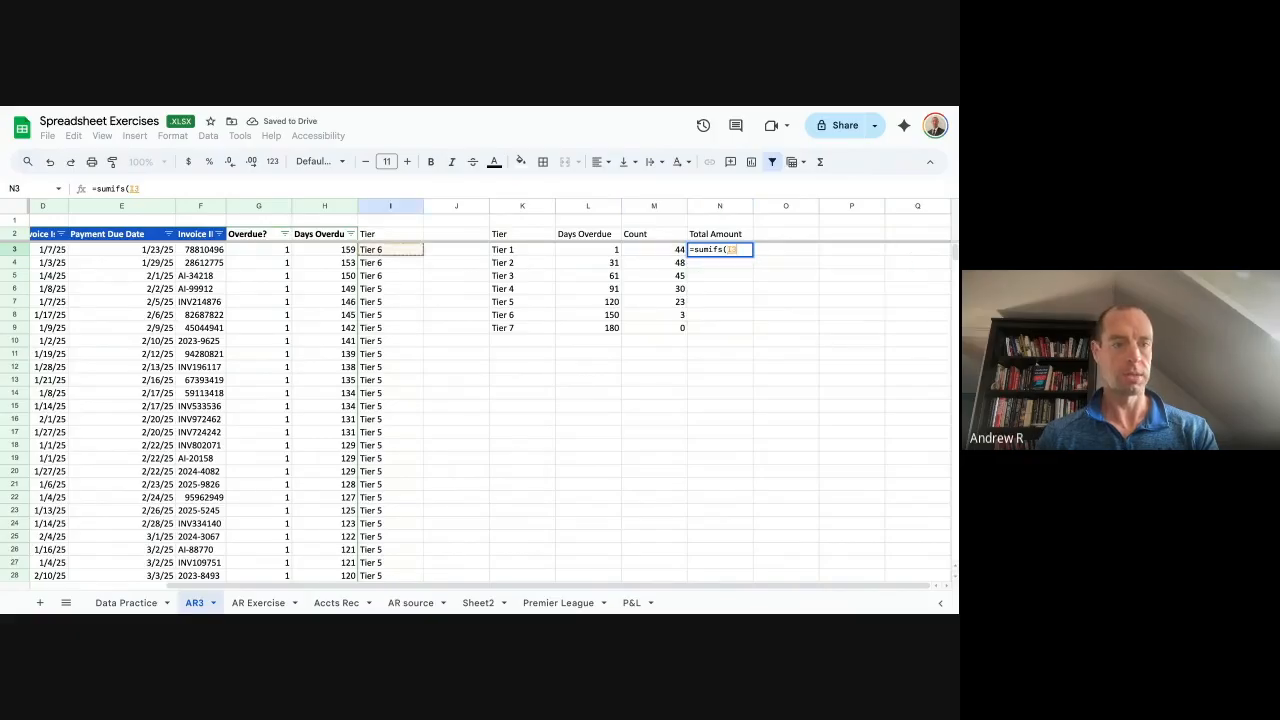
pyautogui.press('Right')
pyautogui.press('Right')
pyautogui.press('BackSpace')
pyautogui.write(':c')
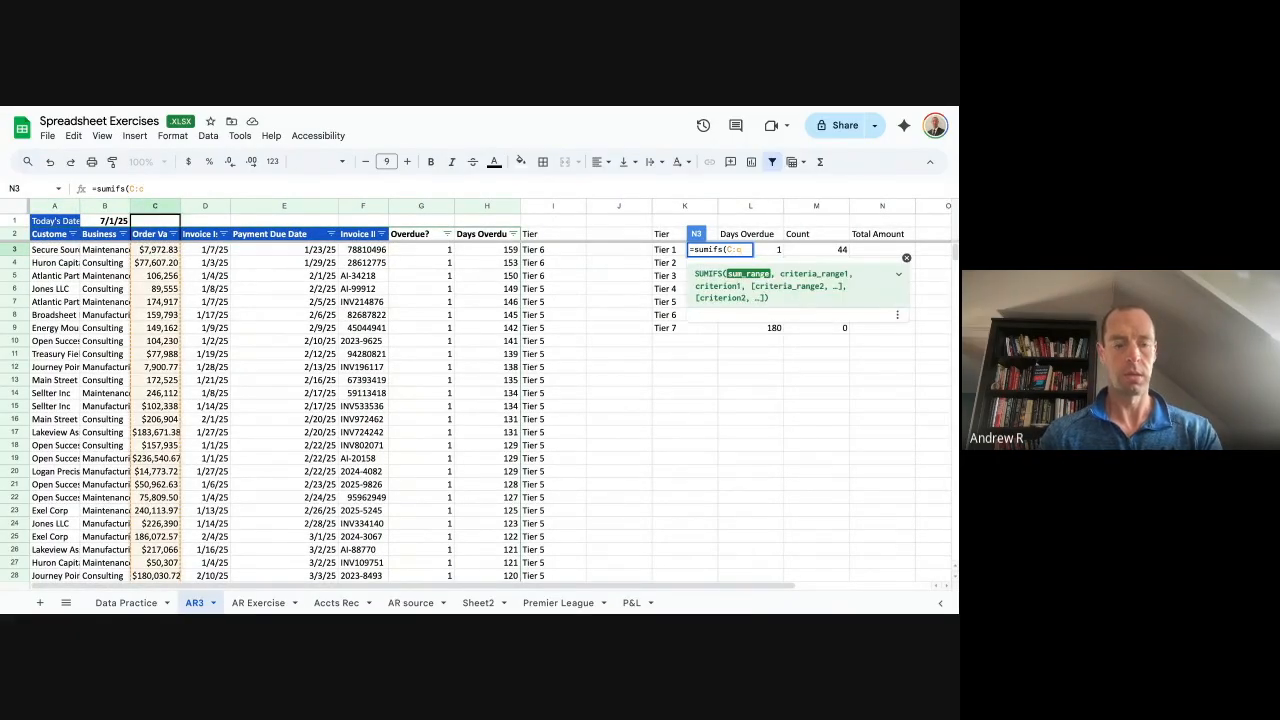
pyautogui.press('F4')
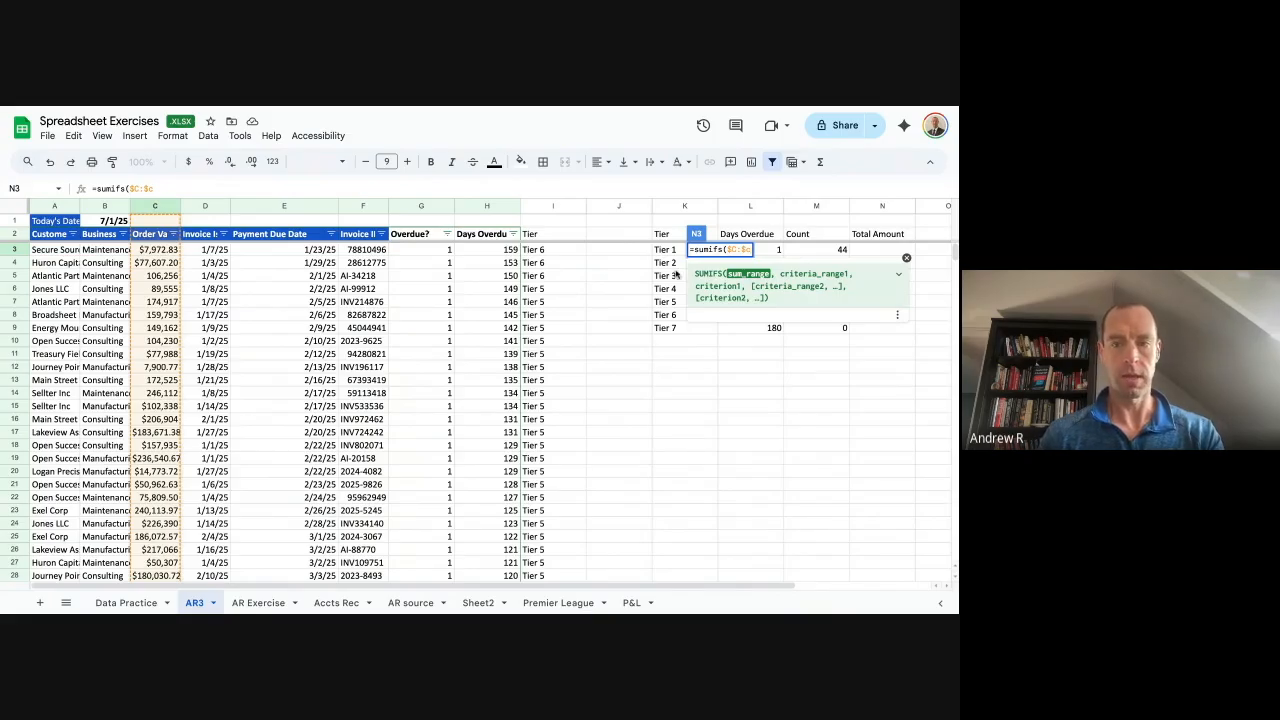
pyautogui.write(',')
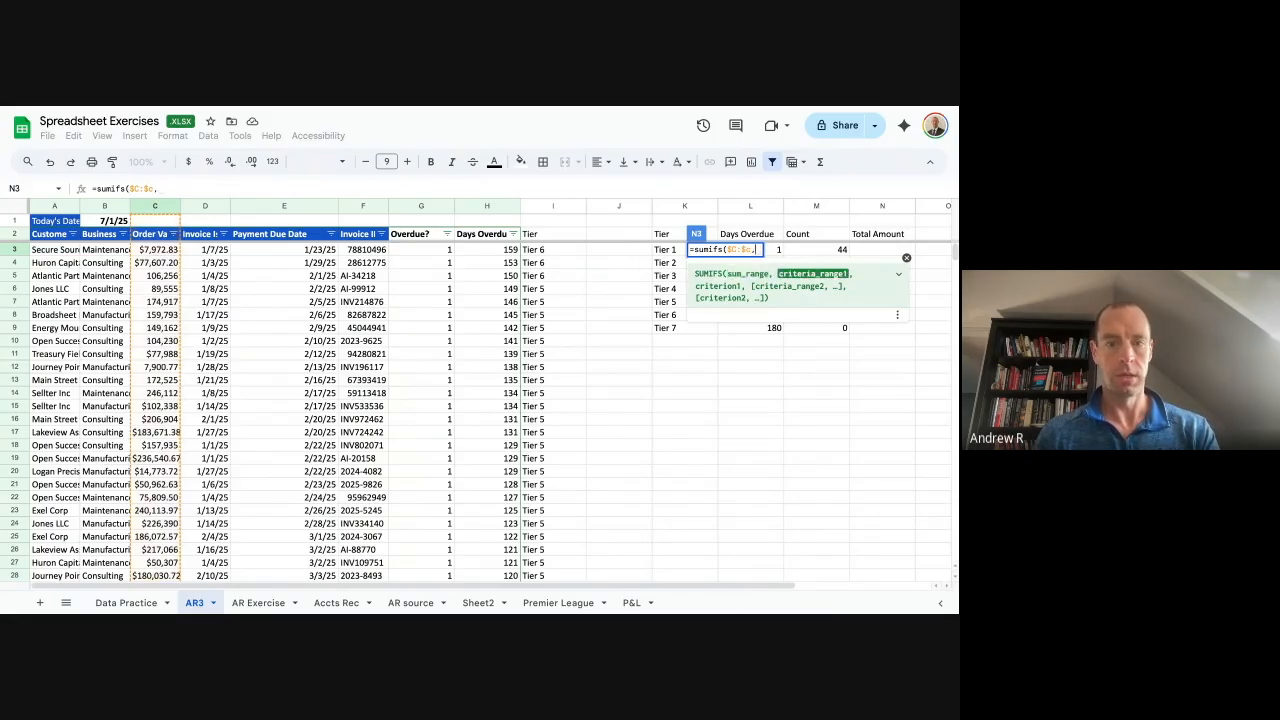
# Complete =sumifs($C:$C,$I:$I,K3) and autofill totals for all tiers, 6073337.74 for Tier 1.
pyautogui.press('Left')
pyautogui.press('Left')
pyautogui.press('Left')
pyautogui.press('Left')
pyautogui.press('Left')
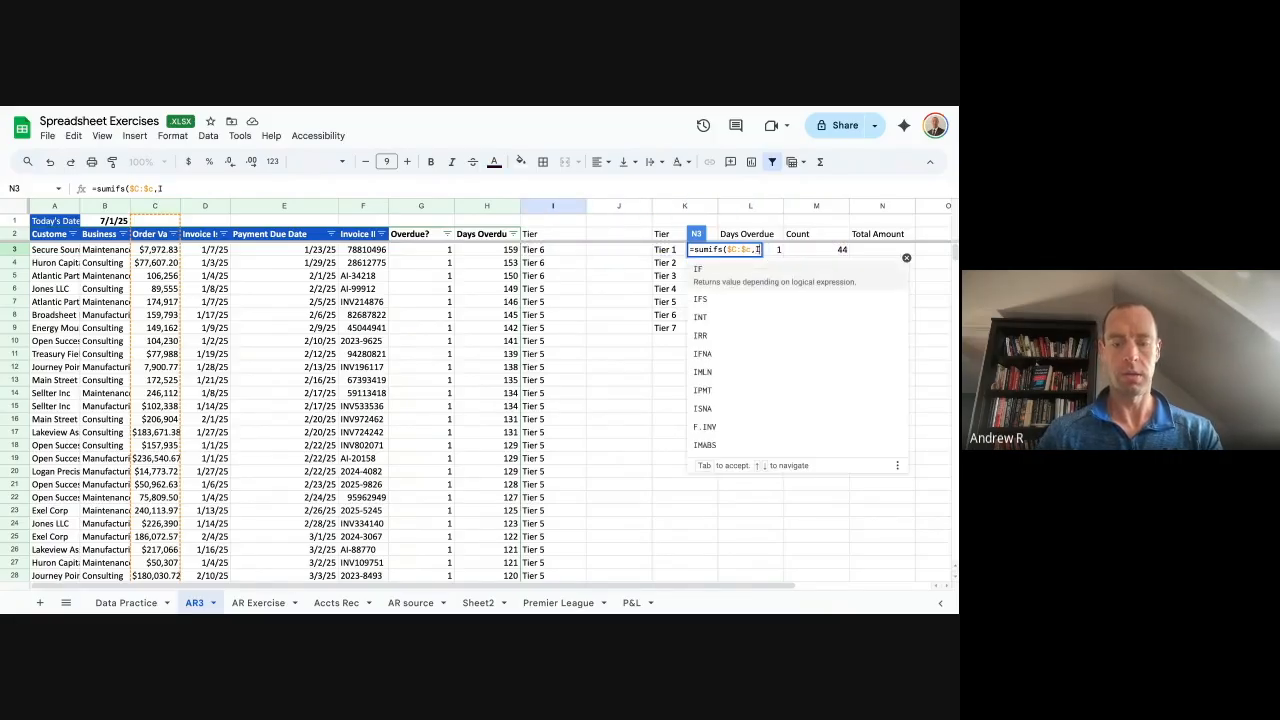
pyautogui.hotkey('ctrl', 'space')
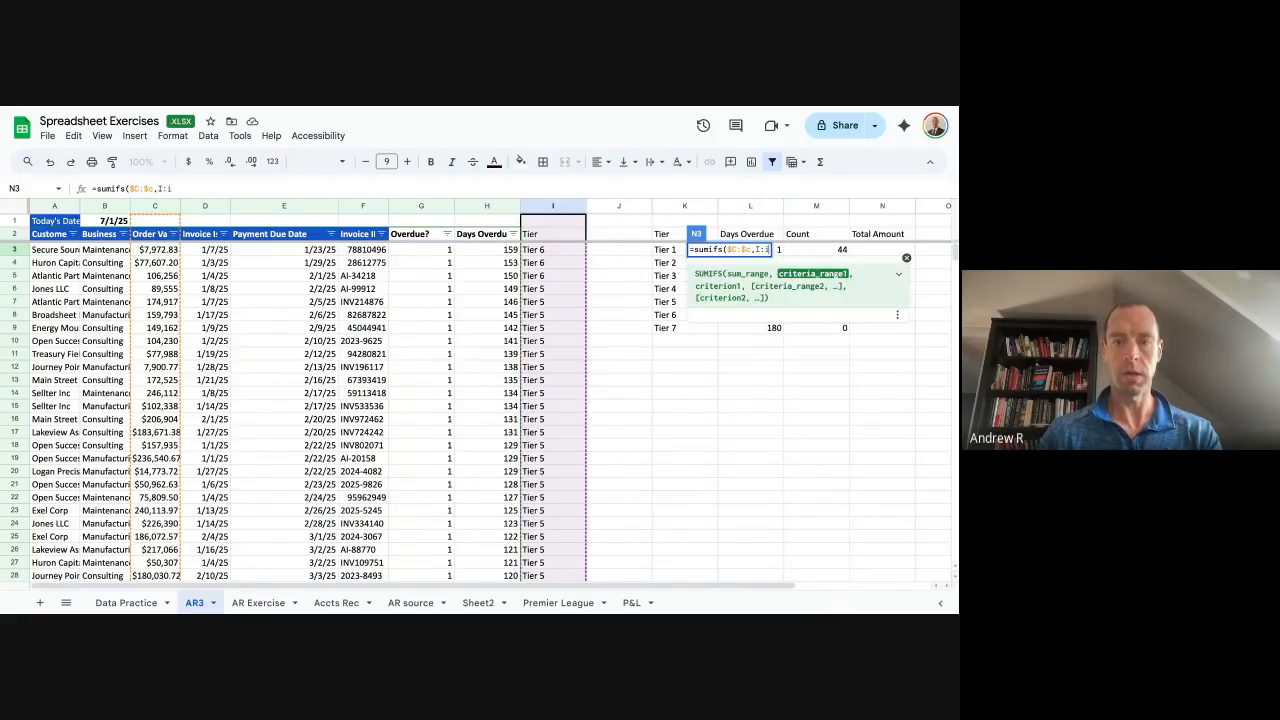
pyautogui.press('F4')
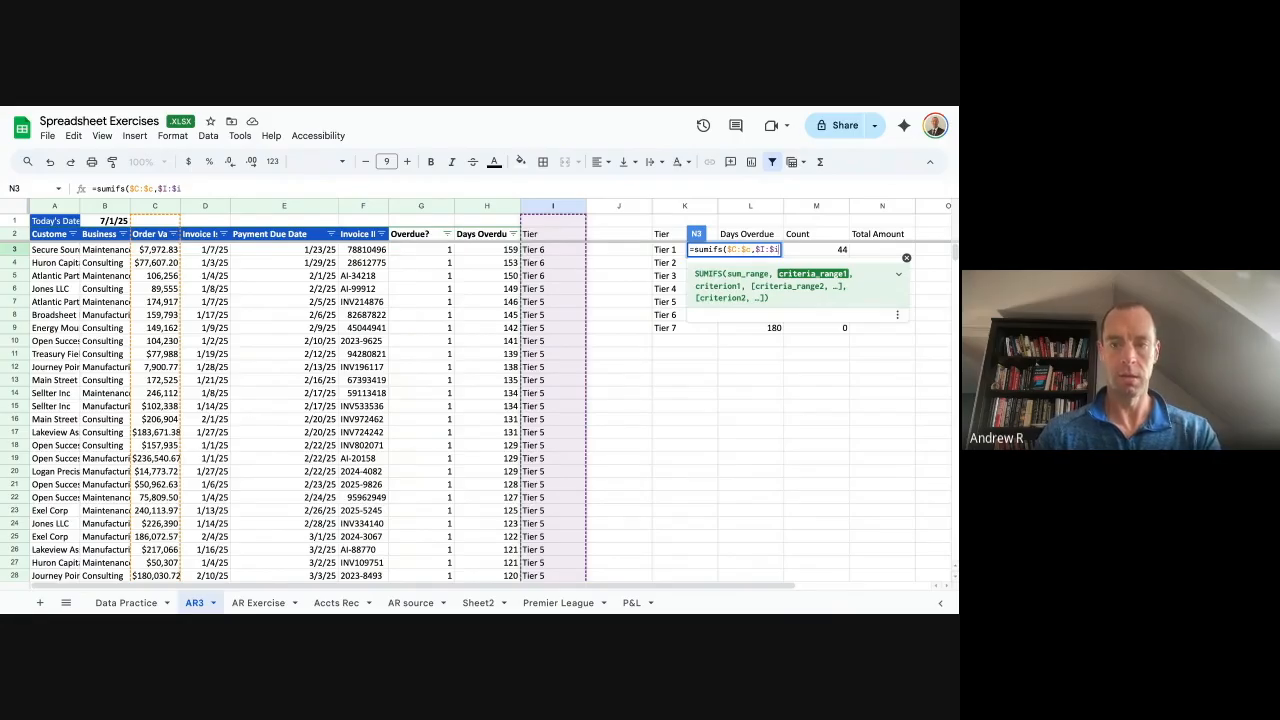
pyautogui.write(',')
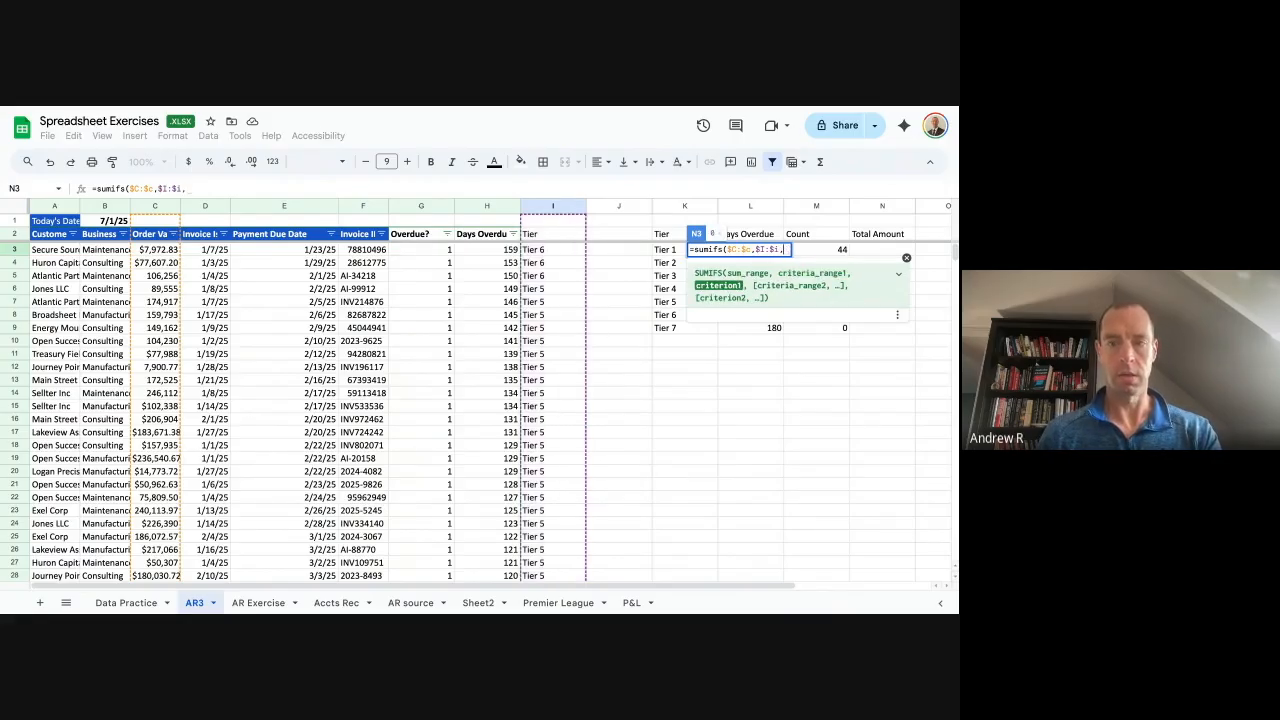
pyautogui.press('Left')
pyautogui.press('Left')
pyautogui.press('Left')
pyautogui.press('Left')
pyautogui.press('Right')
pyautogui.write(')')
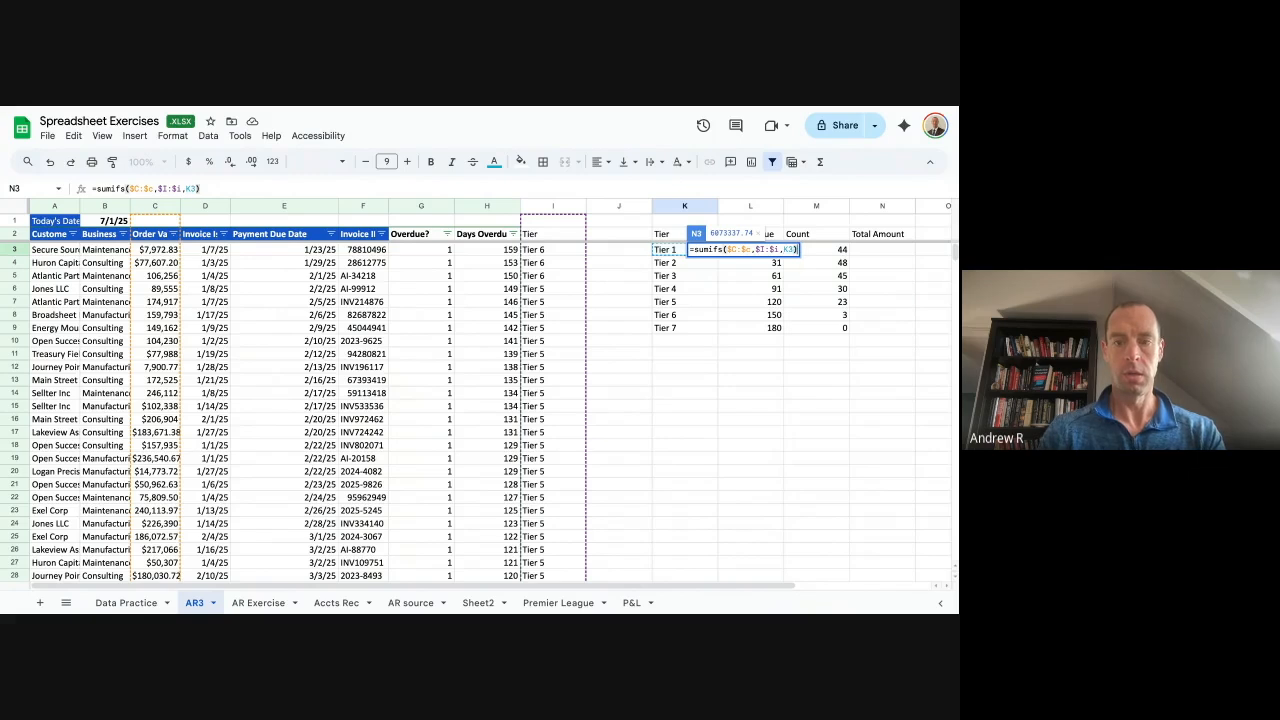
pyautogui.press('Return')
pyautogui.hotkey('ctrl', 'Return')
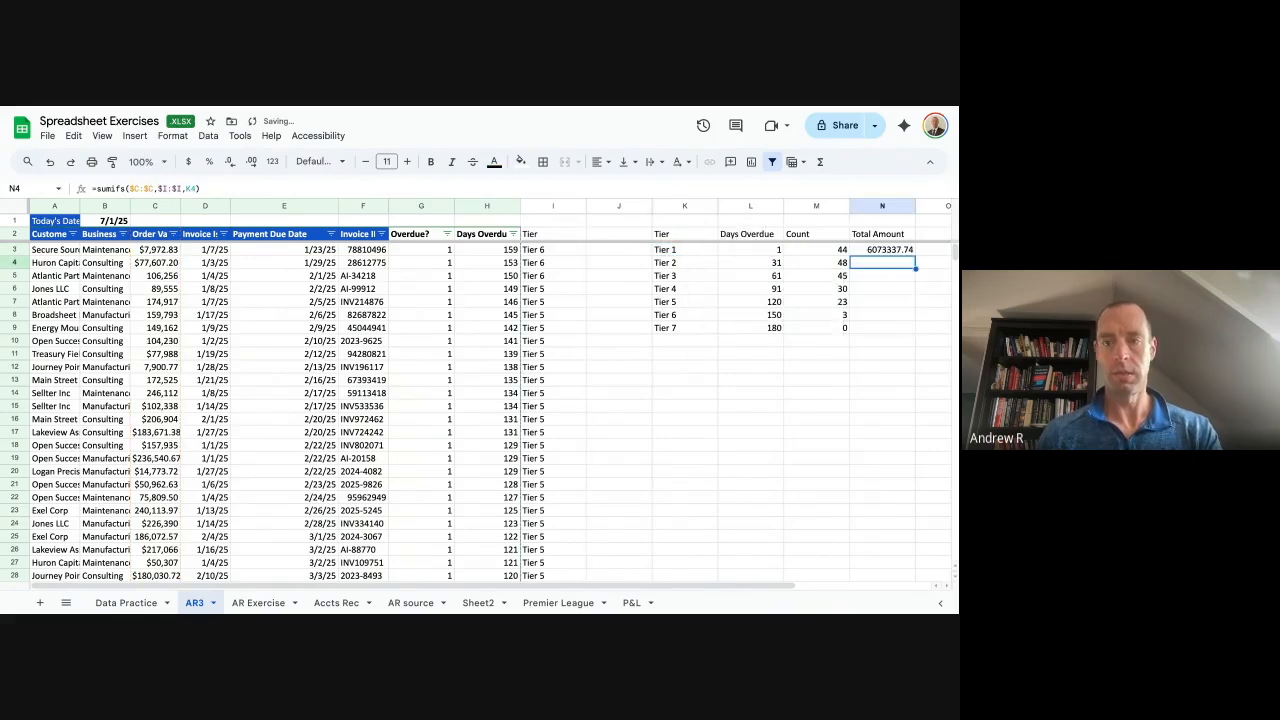
pyautogui.press('Right')
pyautogui.press('Right')
pyautogui.press('Right')
# Format N3:N9 as Number with no decimals, showing 6,073,338 for Tier 1.
pyautogui.moveTo(720, 249); pyautogui.dragTo(748, 328)
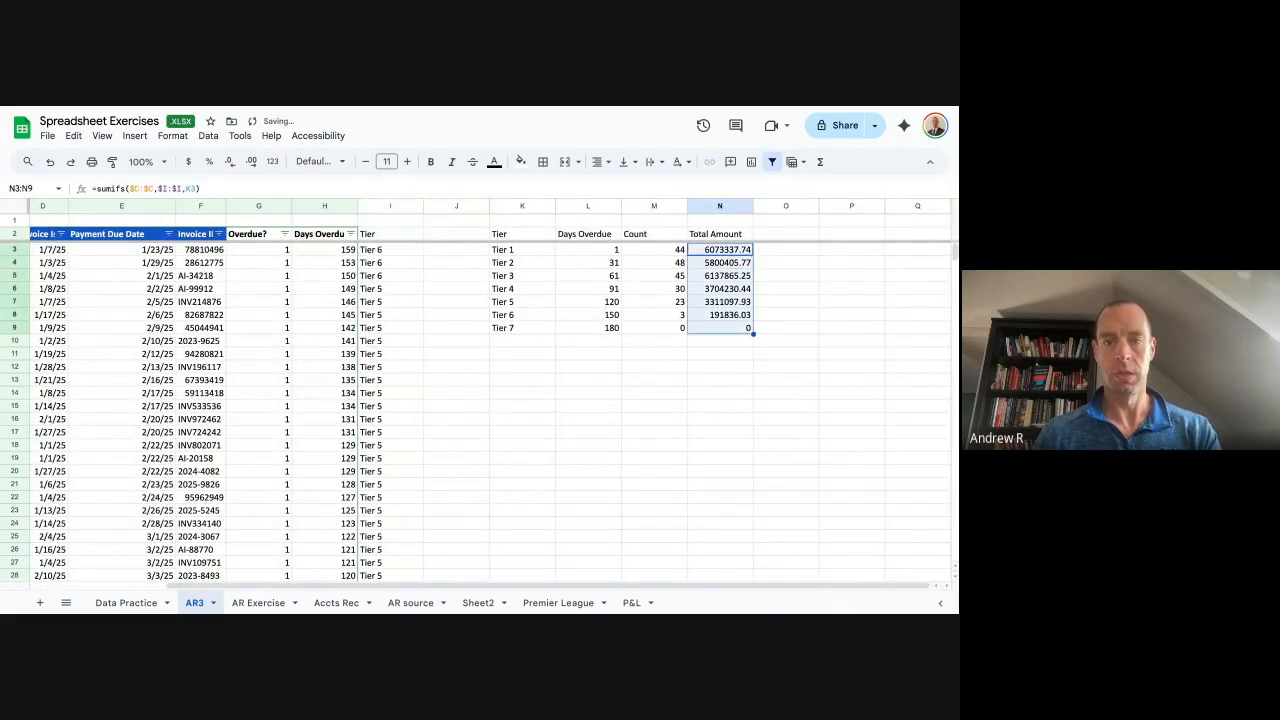
pyautogui.click(272, 162)
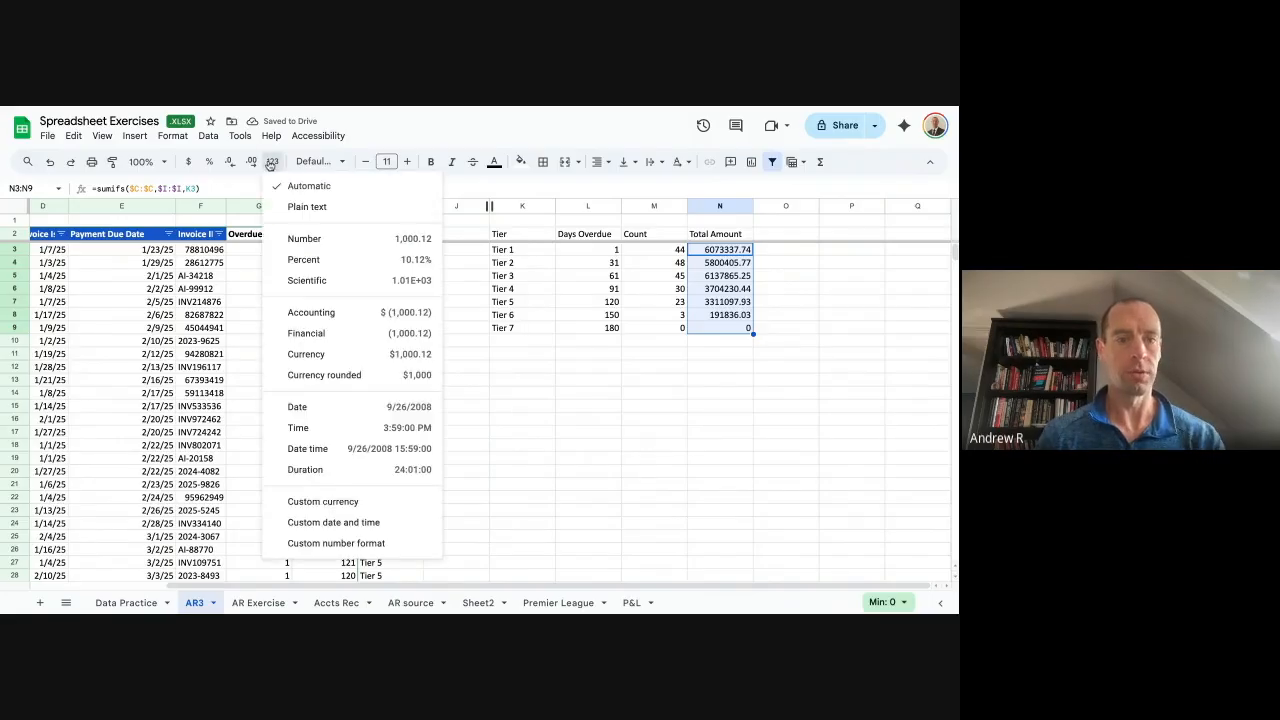
pyautogui.click(333, 248)
pyautogui.click(232, 162)
pyautogui.click(232, 162)
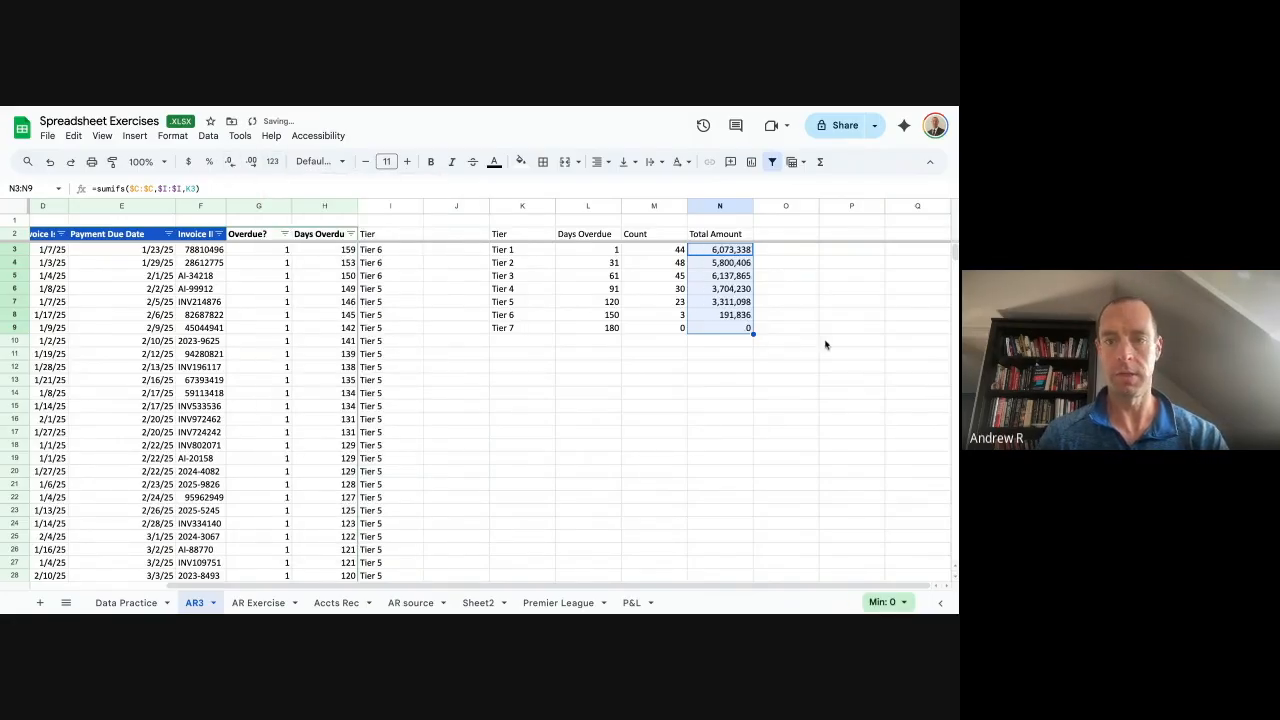
pyautogui.click(786, 263)
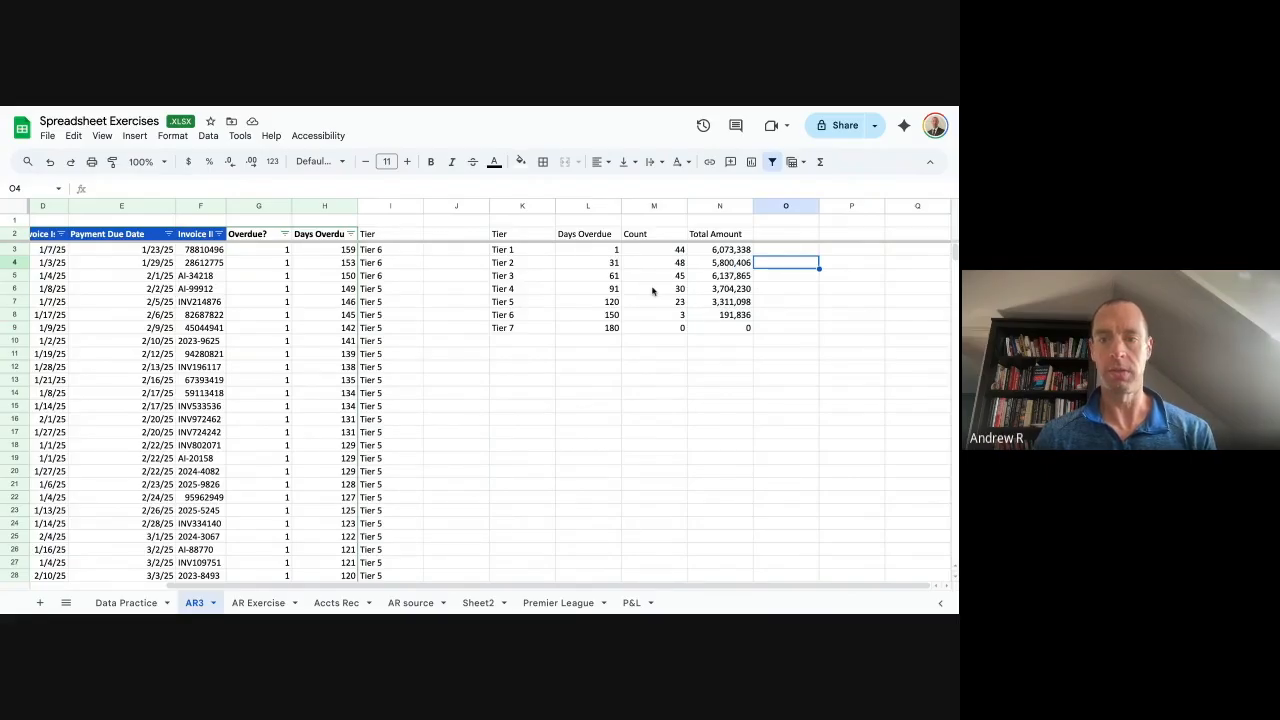
pyautogui.hscroll(-3, 435, 307)
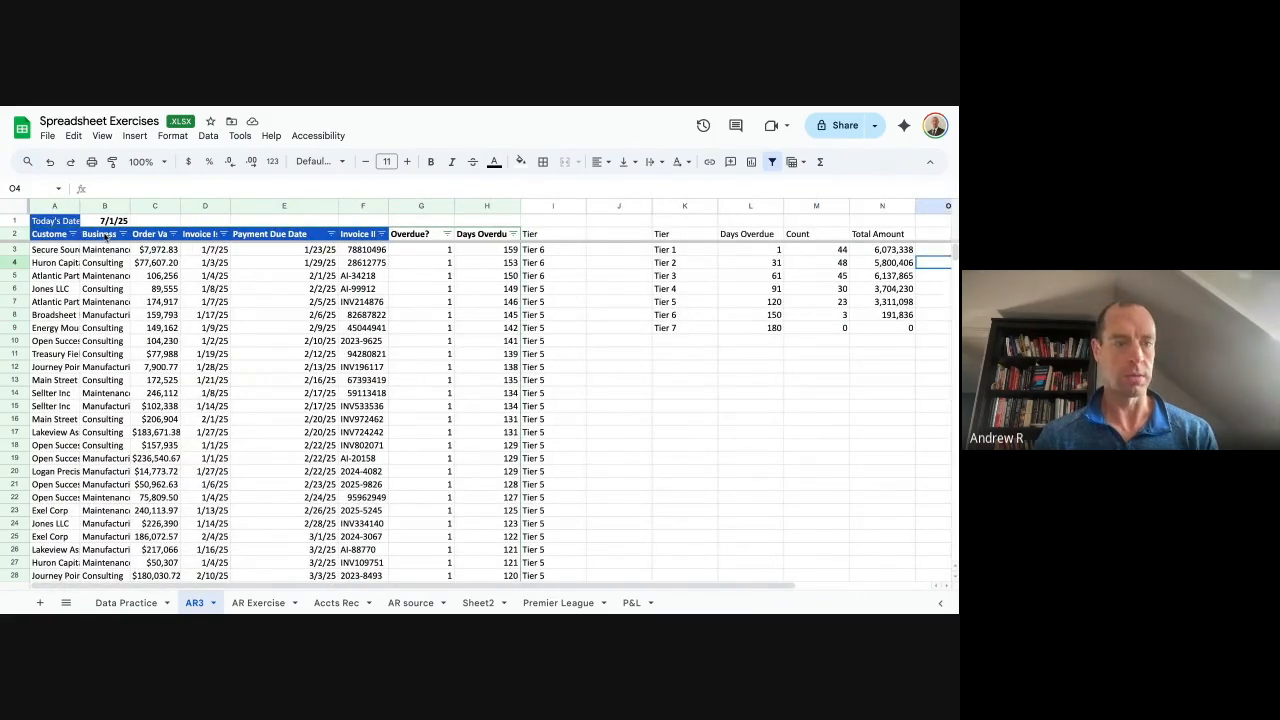
pyautogui.click(106, 236)
# Create a pivot table from the Customer column A2:A468 at AR3!K13.
pyautogui.press('Left')
pyautogui.hotkey('ctrl', 'shift', 'Down')
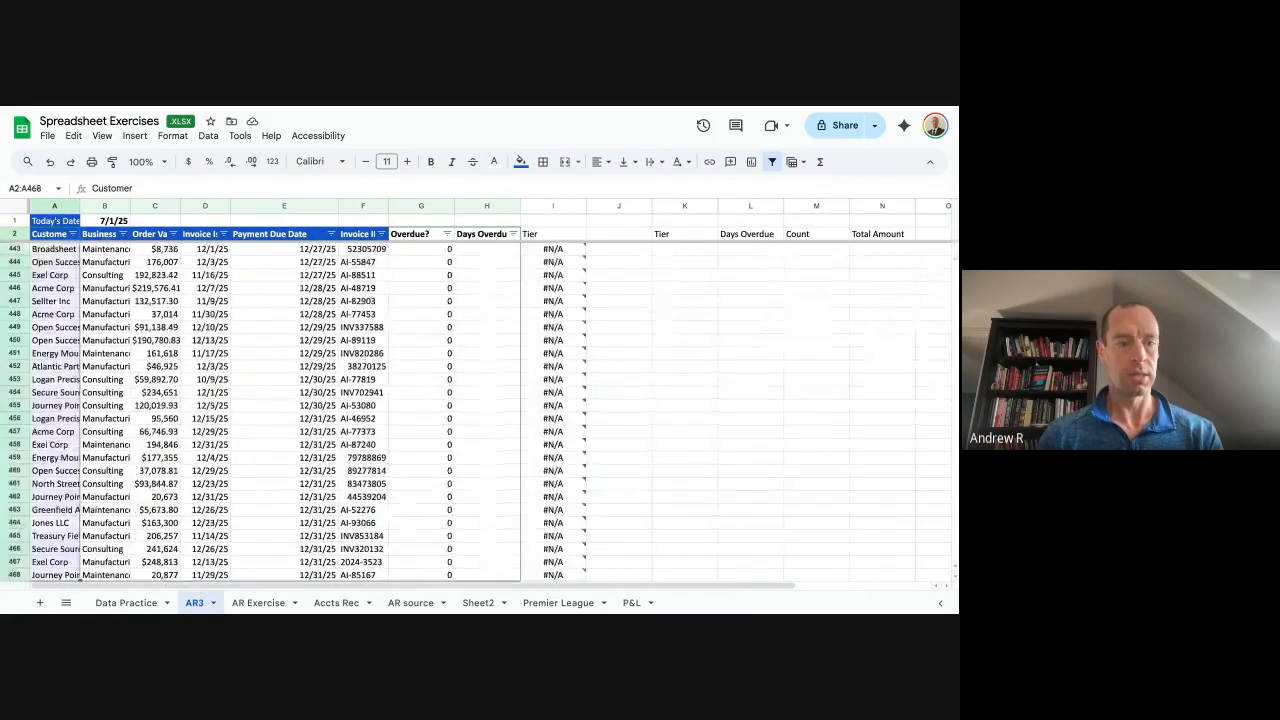
pyautogui.click(135, 136)
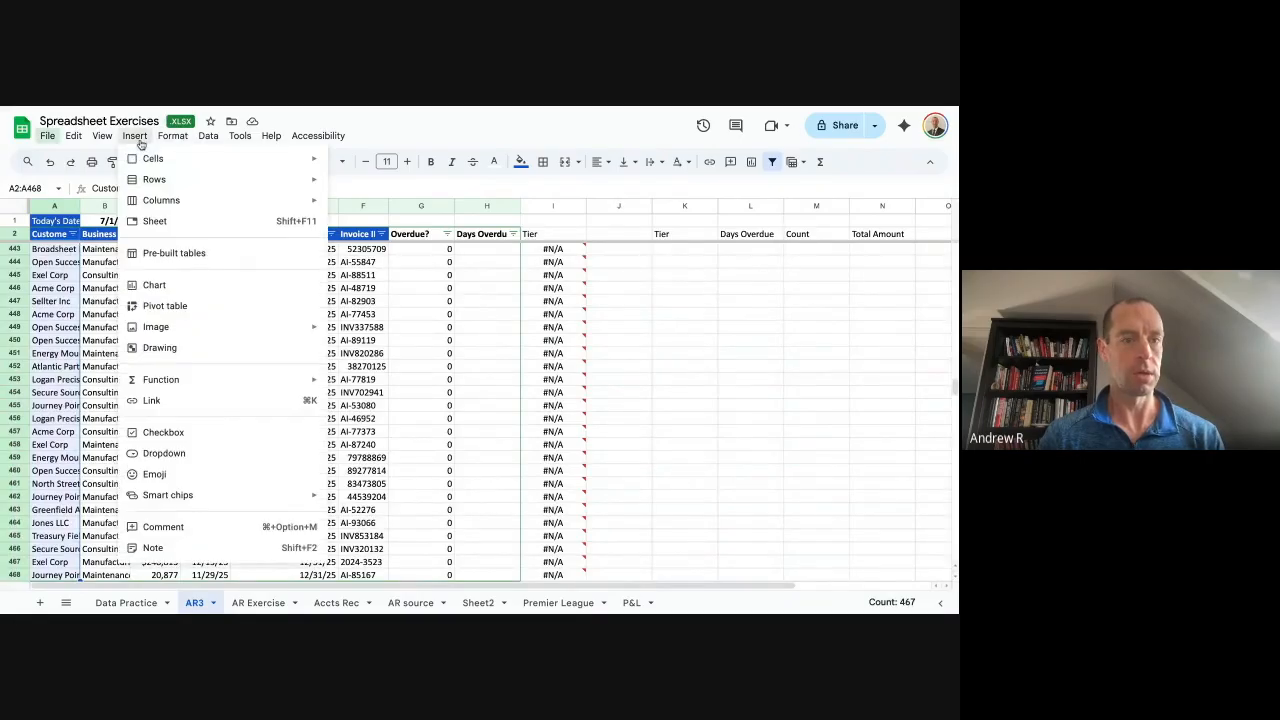
pyautogui.click(201, 312)
pyautogui.click(446, 388)
pyautogui.click(465, 418)
pyautogui.click(569, 411)
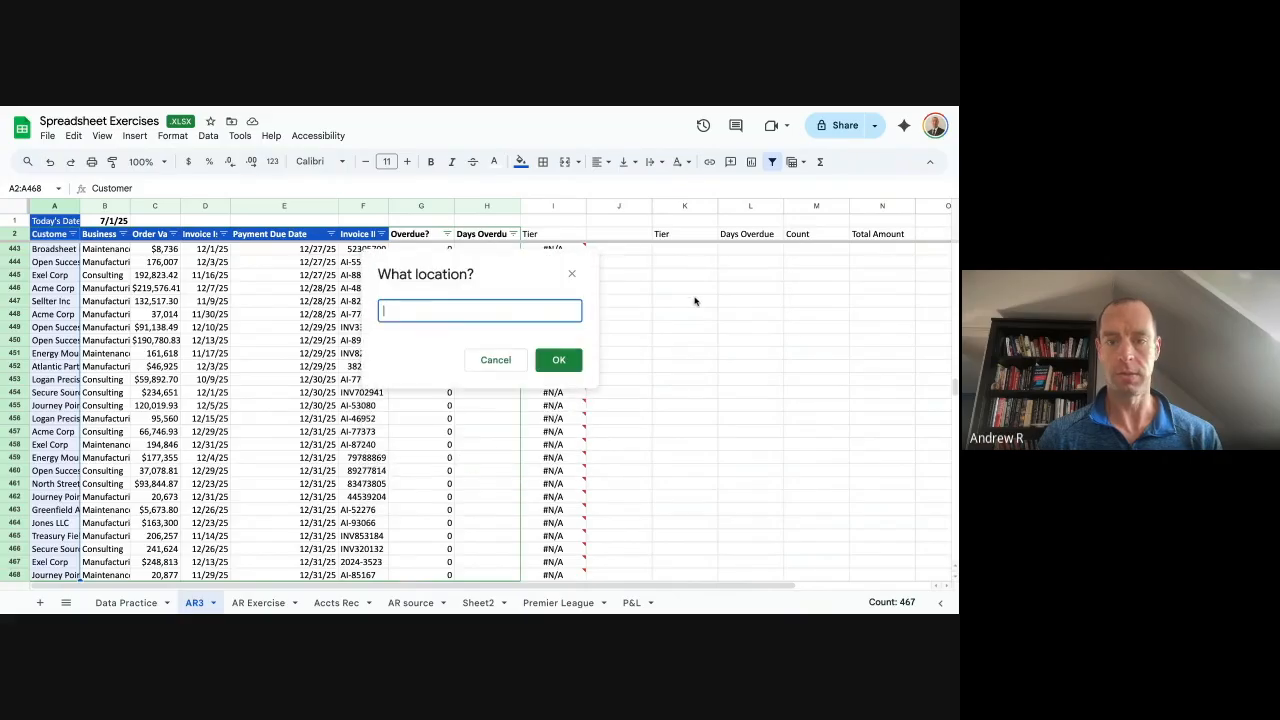
pyautogui.scroll(20, 695, 301)
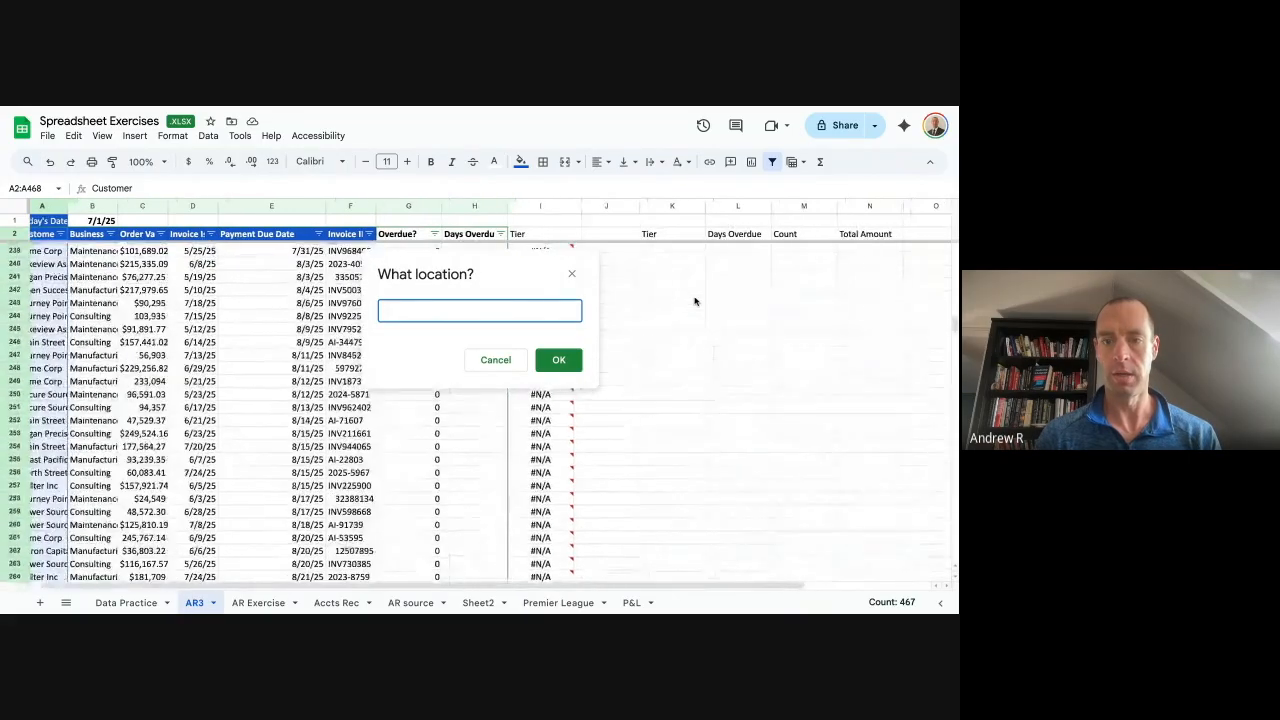
pyautogui.click(680, 380)
pyautogui.click(558, 360)
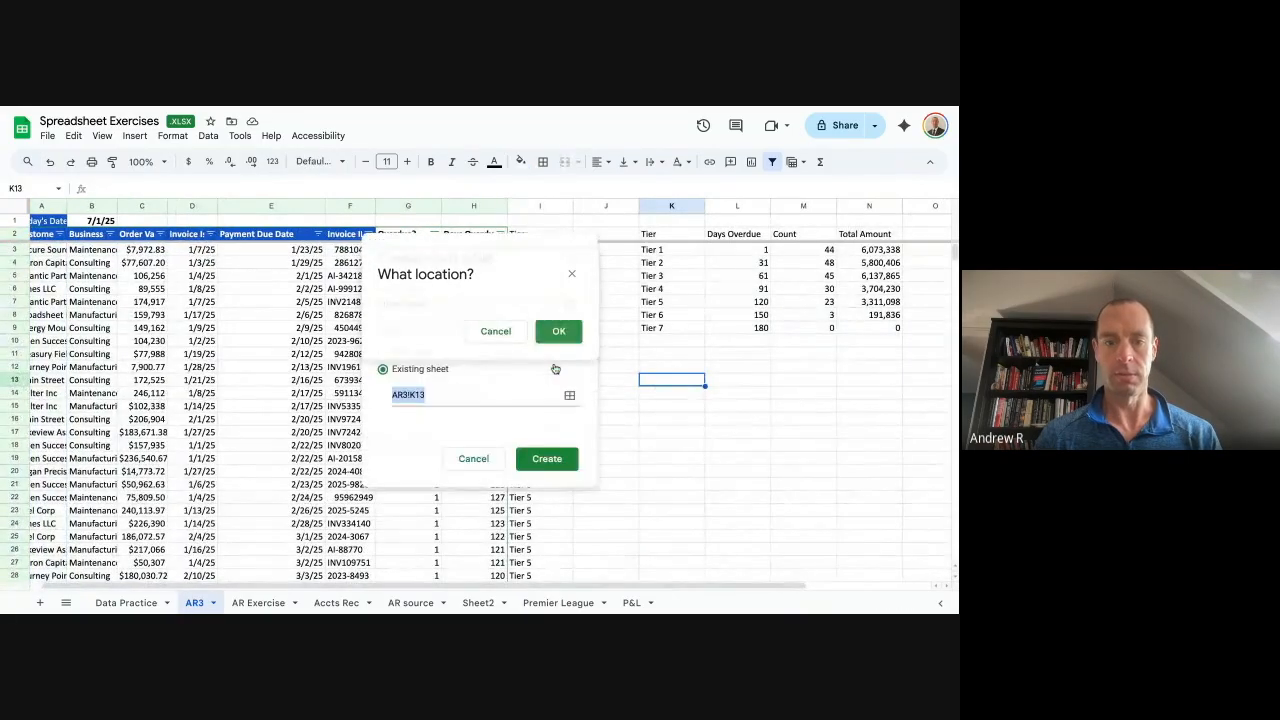
pyautogui.click(547, 458)
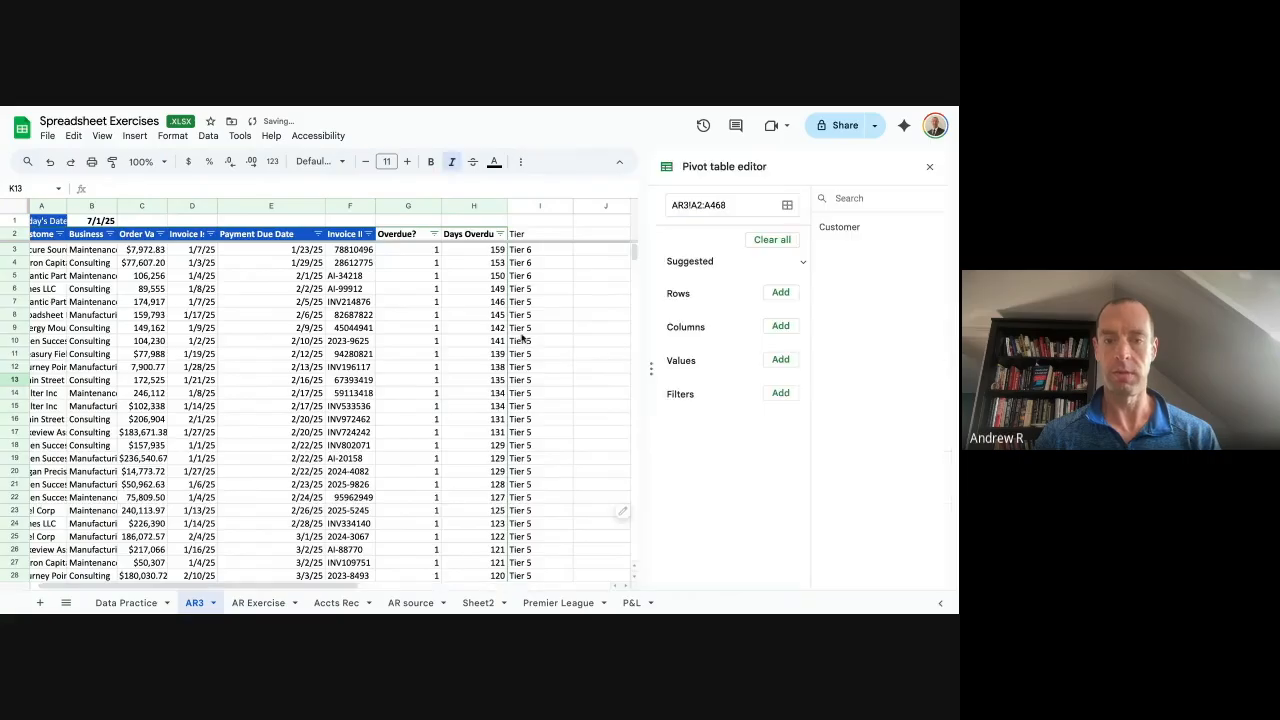
# Add Customer as the pivot table's rows and close the editor.
pyautogui.click(780, 292)
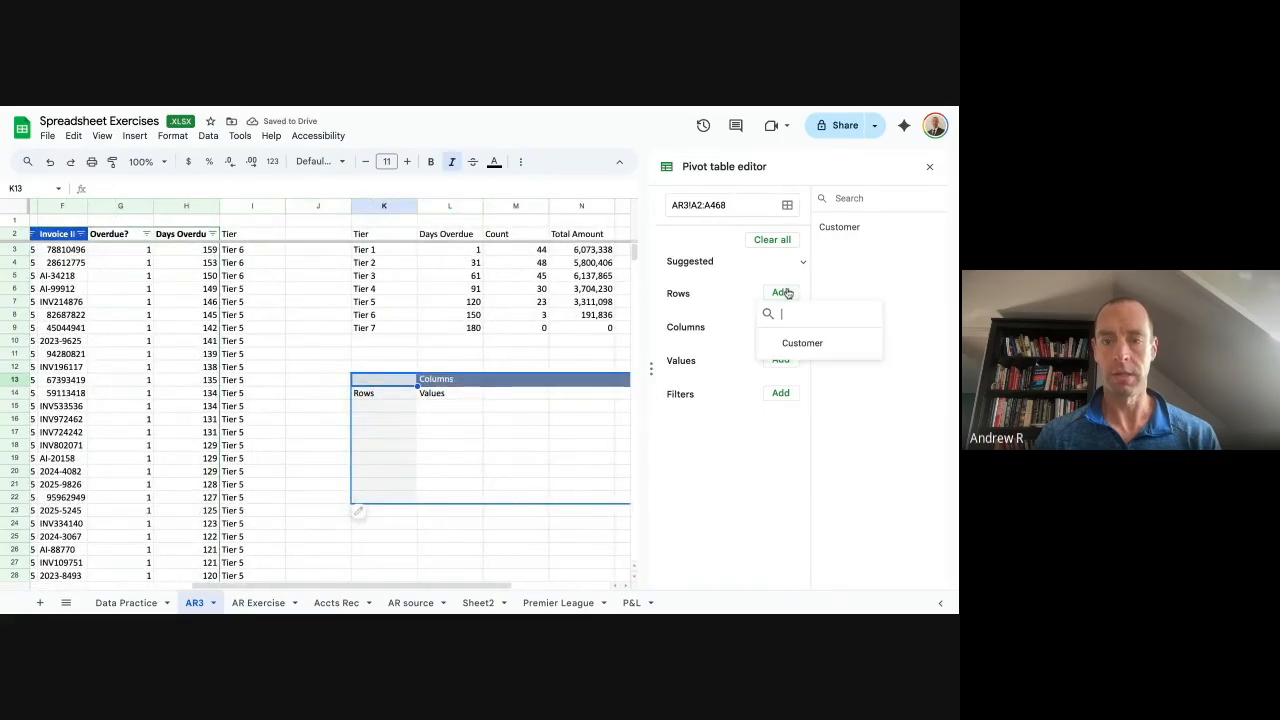
pyautogui.click(800, 341)
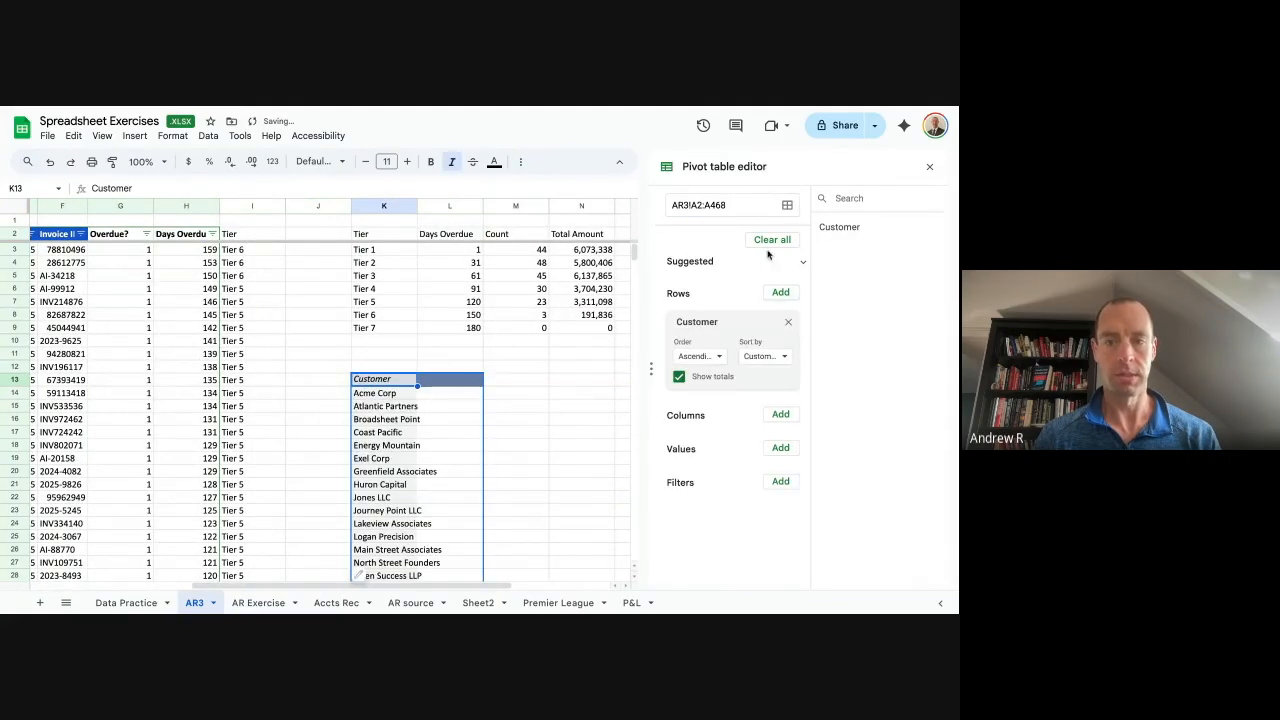
pyautogui.click(930, 167)
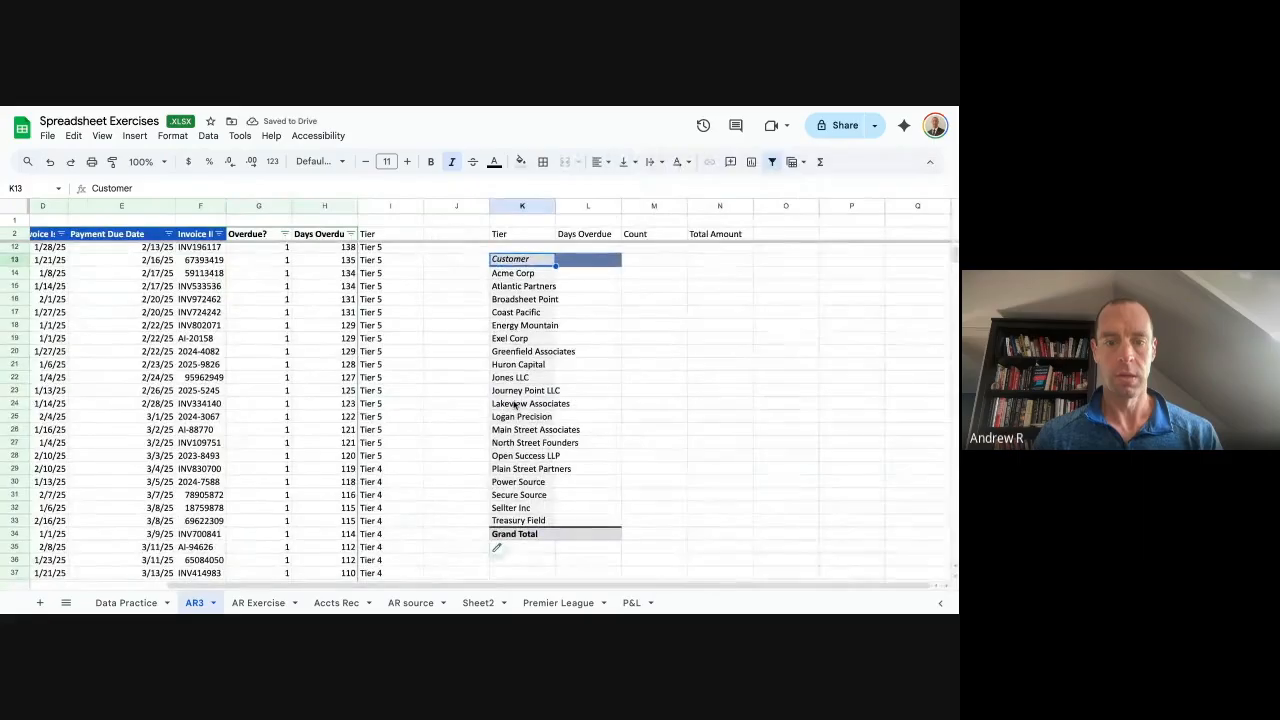
# Copy the twenty customer names from the pivot table into column N starting at N14.
pyautogui.click(503, 276)
pyautogui.hotkey('ctrl', 'shift', 'Down')
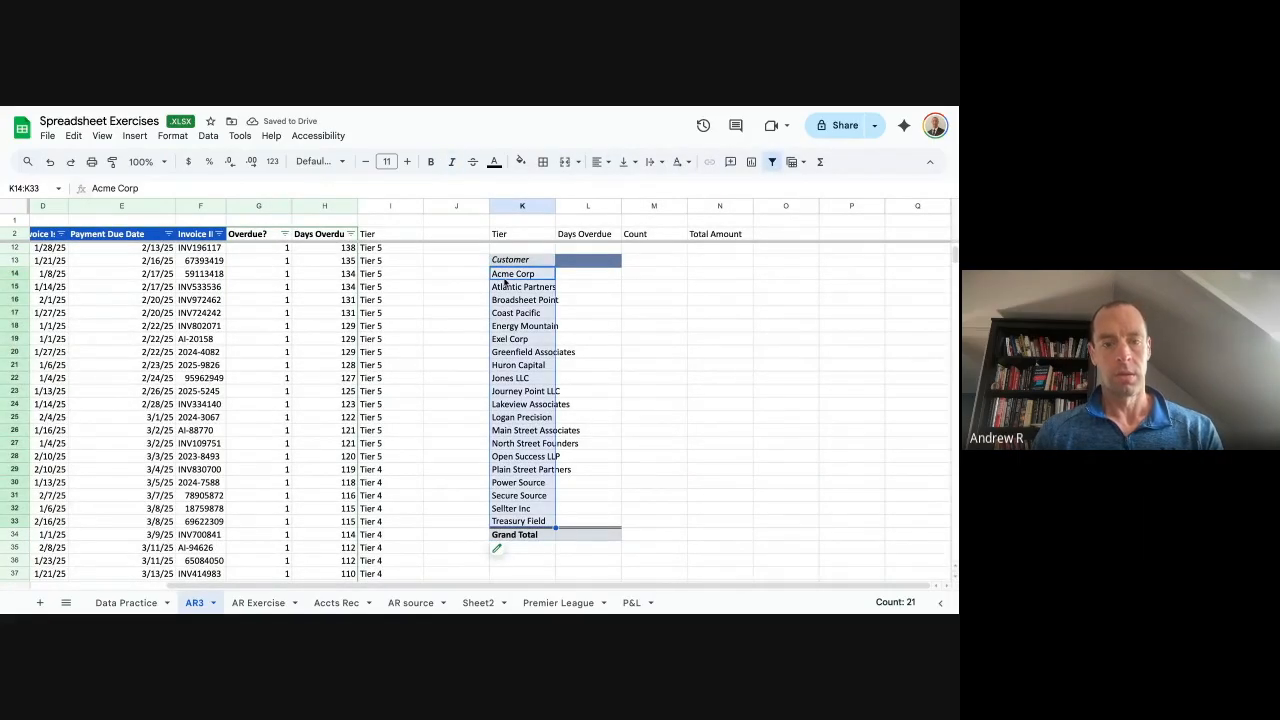
pyautogui.hotkey('ctrl', 'c')
pyautogui.press('Left')
pyautogui.press('Right')
pyautogui.press('Right')
# Move the customer names from N14:N33 into K14:K33.
pyautogui.press('Right')
pyautogui.press('Right')
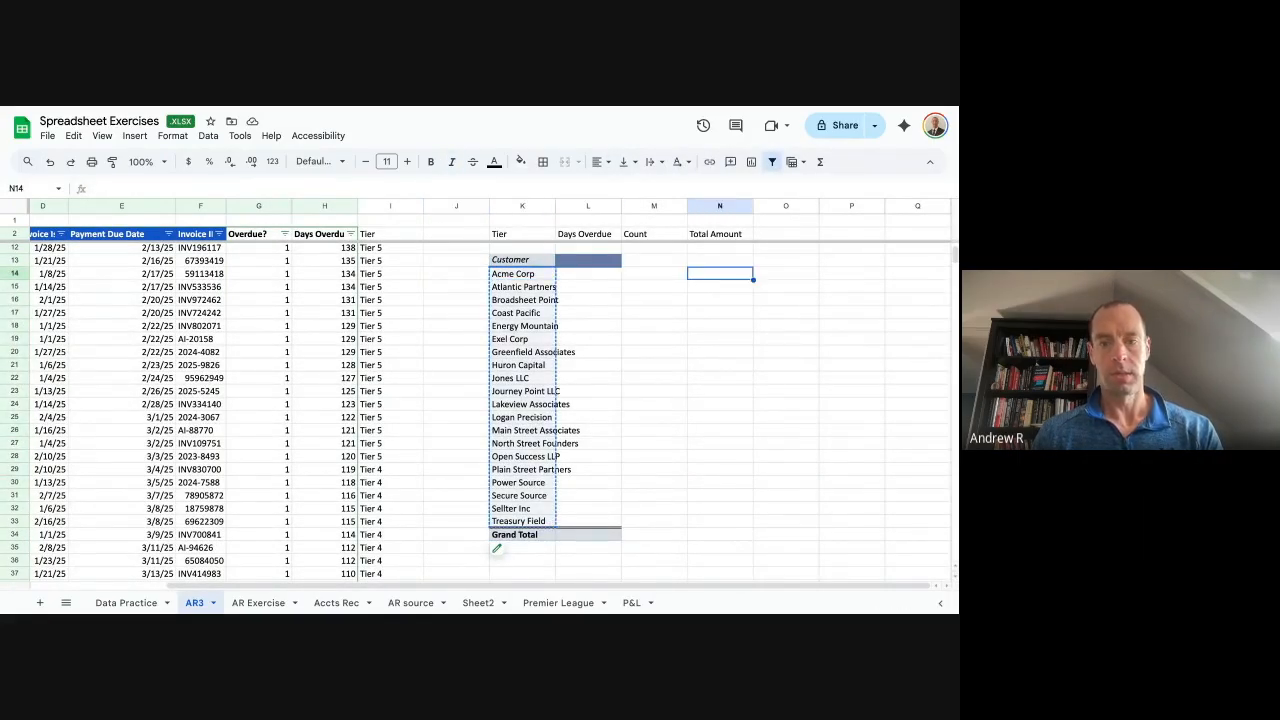
pyautogui.hotkey('ctrl', 'v')
# Delete the customer pivot table in K13:L34.
pyautogui.press('Left')
pyautogui.press('Left')
pyautogui.press('Left')
pyautogui.press('Up')
pyautogui.hotkey('ctrl', 'shift', 'Down')
pyautogui.hotkey('ctrl', 'shift', 'Right')
pyautogui.hotkey('ctrl', 'shift', 'Left')
pyautogui.hotkey('shift', 'Right')
pyautogui.press('Delete')
pyautogui.press('Down')
pyautogui.press('Right')
pyautogui.press('Right')
pyautogui.press('Right')
pyautogui.hotkey('ctrl', 'shift', 'Down')
pyautogui.hotkey('ctrl', 'c')
pyautogui.press('Left')
pyautogui.press('Left')
pyautogui.press('Left')
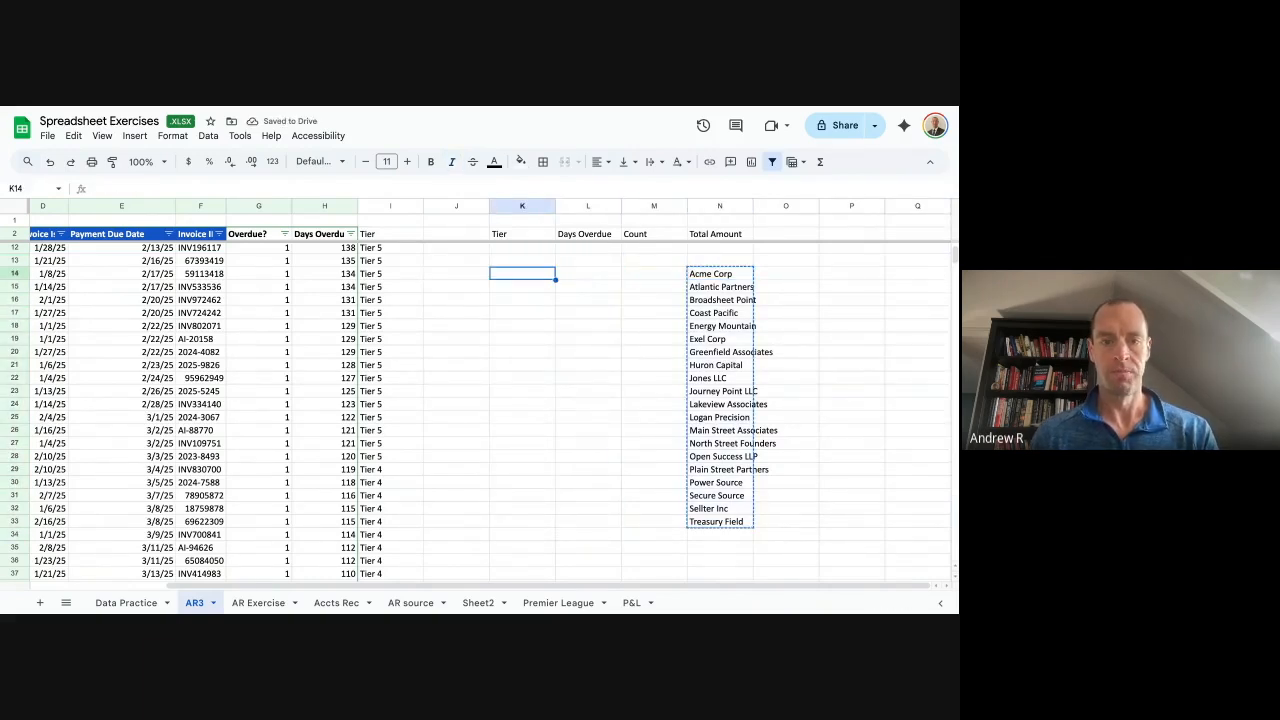
pyautogui.hotkey('ctrl', 'v')
pyautogui.hotkey('ctrl', 'Up')
pyautogui.press('Up')
pyautogui.press('Up')
pyautogui.press('Up')
pyautogui.press('Up')
pyautogui.press('Up')
pyautogui.press('Down')
pyautogui.press('Down')
pyautogui.press('Down')
pyautogui.press('Down')
pyautogui.press('Down')
pyautogui.press('Down')
pyautogui.press('Down')
pyautogui.press('Down')
pyautogui.press('Down')
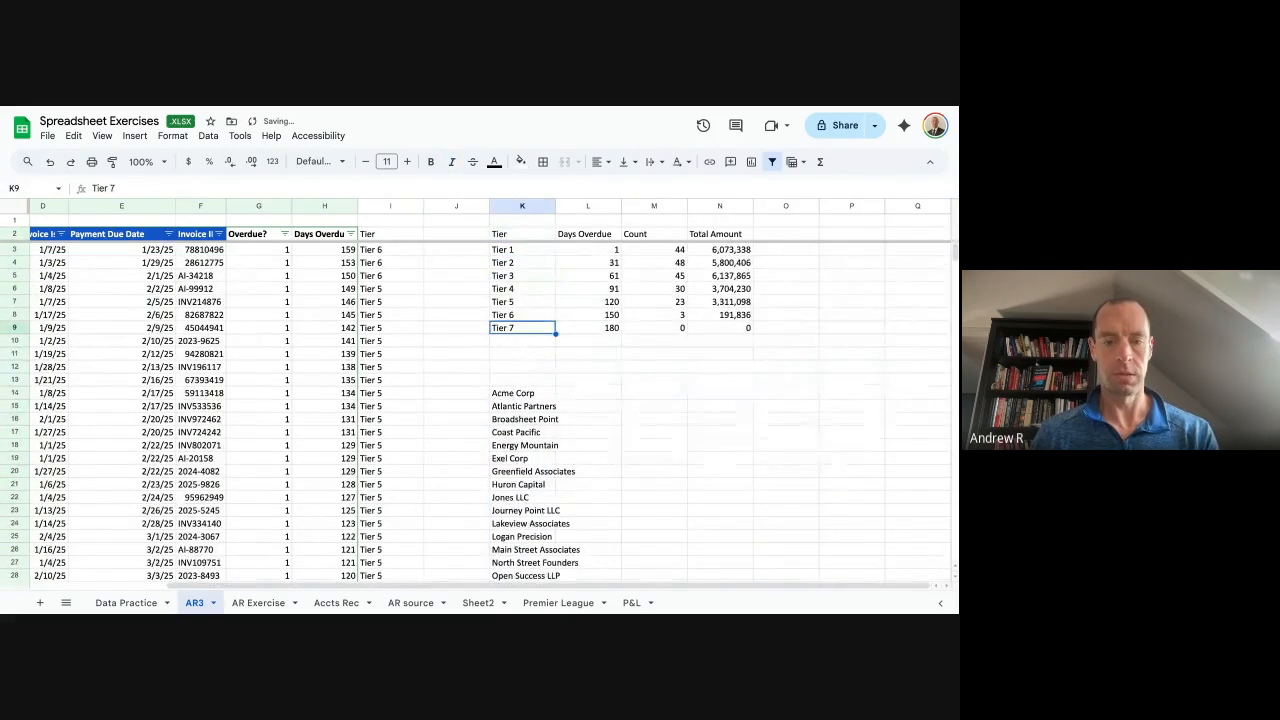
# Try shifting the tier summary table one column right, then undo it.
pyautogui.hotkey('ctrl', 'Up')
pyautogui.hotkey('ctrl', 'Up')
pyautogui.hotkey('ctrl', 'a')
pyautogui.hotkey('ctrl', 'c')
pyautogui.press('Right')
pyautogui.hotkey('ctrl', 'v')
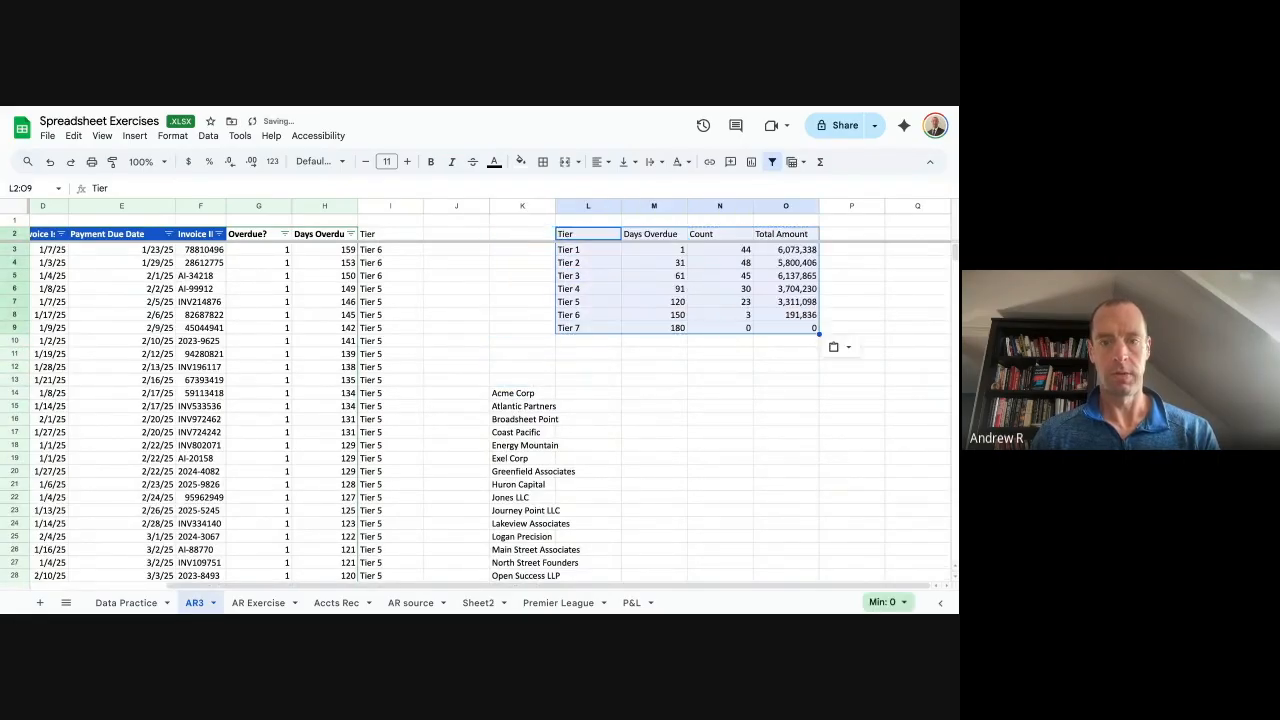
pyautogui.press('Left')
pyautogui.press('Down')
pyautogui.press('Down')
pyautogui.press('Down')
pyautogui.press('Down')
pyautogui.press('Down')
pyautogui.press('Down')
pyautogui.press('Down')
pyautogui.press('Down')
pyautogui.press('Down')
pyautogui.press('Down')
pyautogui.press('Down')
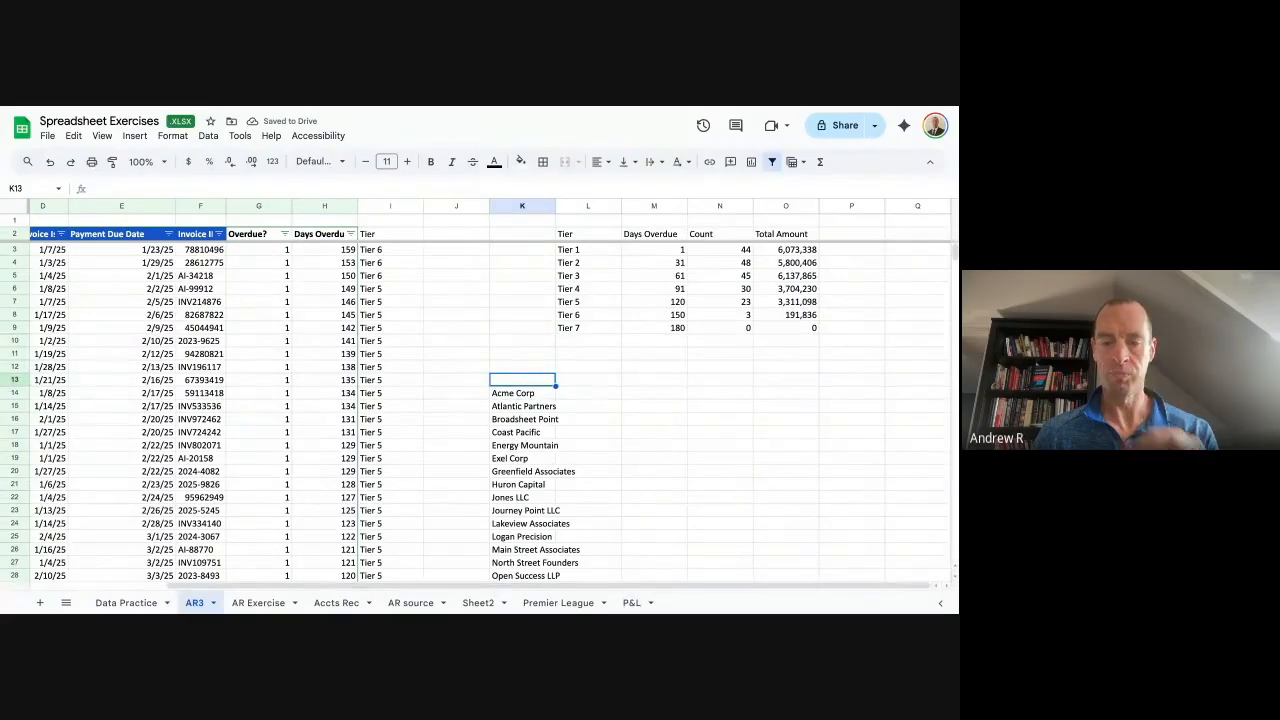
pyautogui.hotkey('ctrl', 'z')
pyautogui.press('Down')
pyautogui.press('Down')
pyautogui.press('Down')
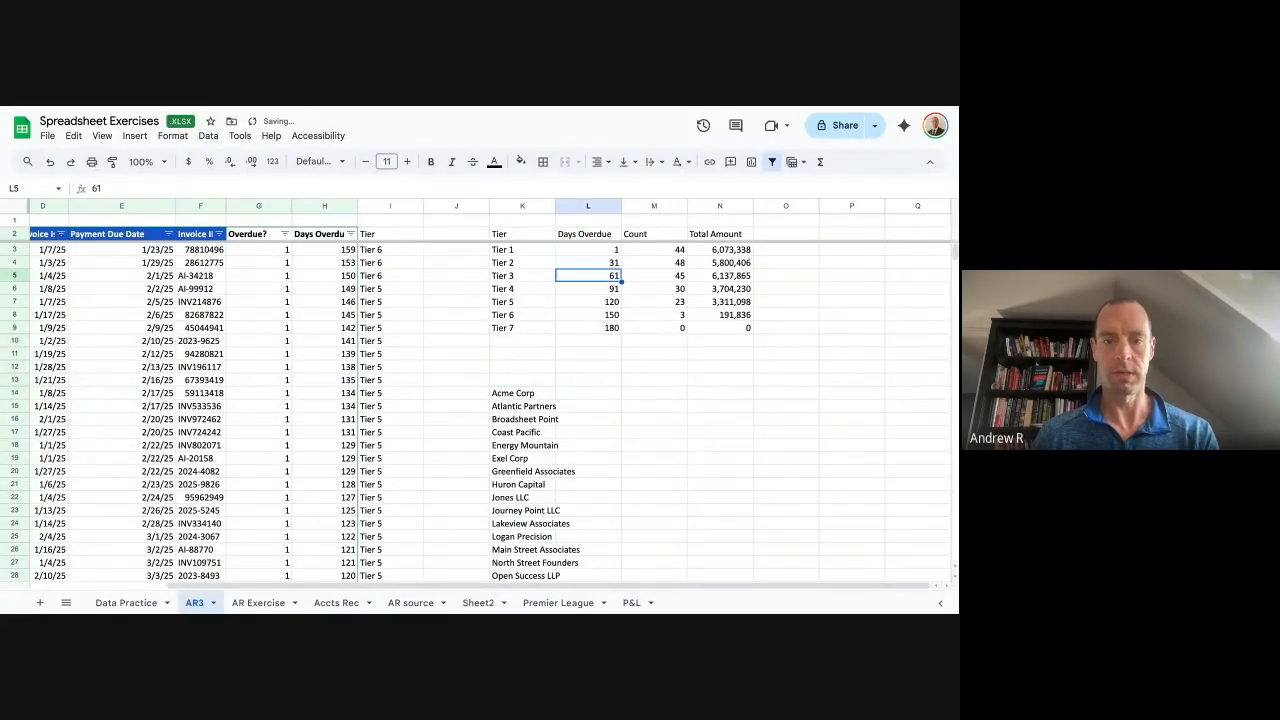
pyautogui.press('Left')
pyautogui.press('Down')
pyautogui.press('Down')
pyautogui.press('Down')
pyautogui.press('Down')
pyautogui.press('Down')
pyautogui.press('Down')
pyautogui.press('Down')
pyautogui.press('Down')
# Enter 'Customer' in K13 and paste the three summary headers into row 12.
pyautogui.write('Customer')
pyautogui.press('Tab')
pyautogui.hotkey('ctrl', 'Up')
pyautogui.hotkey('ctrl', 'Up')
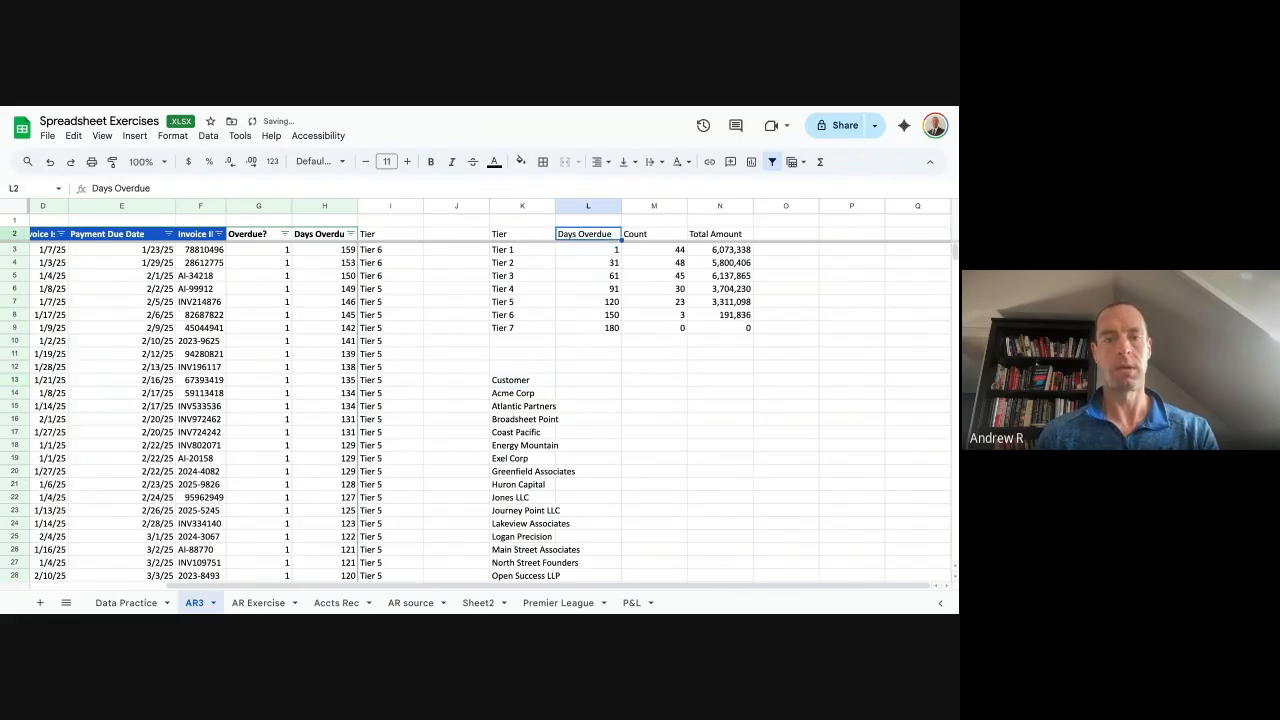
pyautogui.hotkey('ctrl', 'shift', 'Right')
pyautogui.hotkey('ctrl', 'c')
pyautogui.hotkey('ctrl', 'Down')
pyautogui.press('Down')
pyautogui.press('Down')
pyautogui.press('Down')
pyautogui.hotkey('ctrl', 'v')
# Shift the Count and Total Amount headers left into L12:M12.
pyautogui.press('Down')
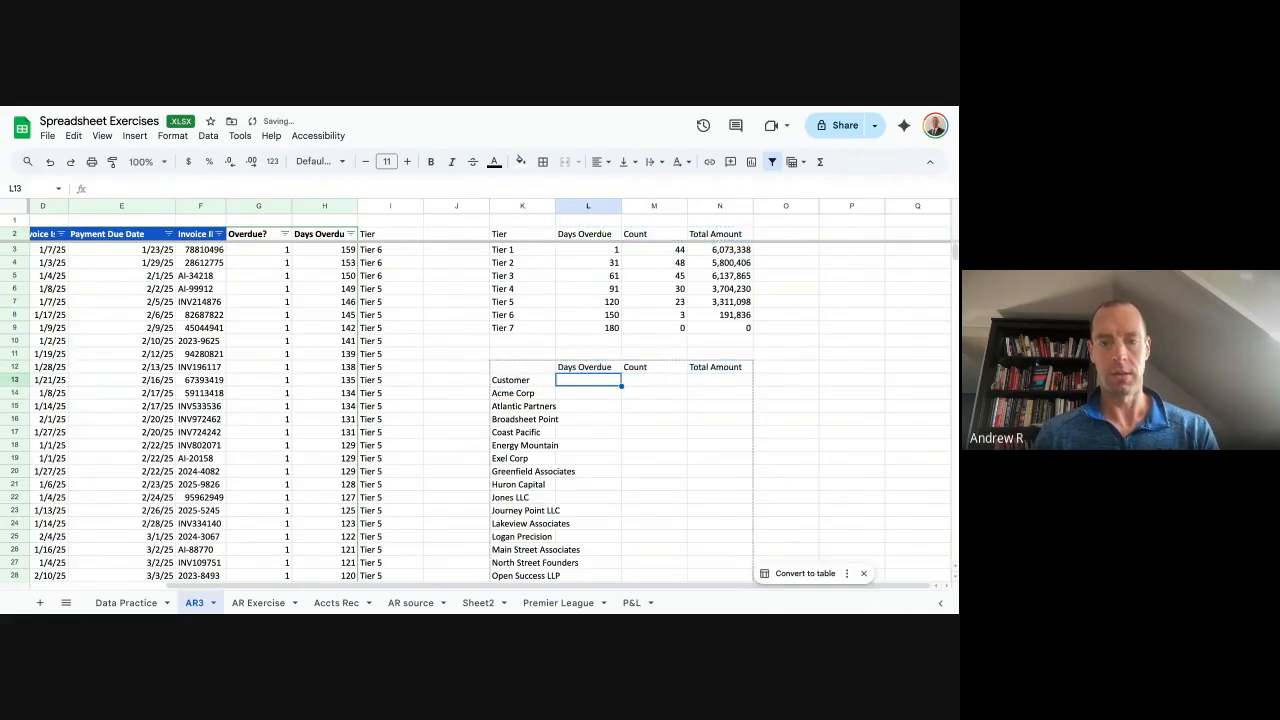
pyautogui.press('Up')
pyautogui.press('Right')
pyautogui.hotkey('shift', 'Right')
pyautogui.hotkey('ctrl', 'x')
pyautogui.press('Left')
pyautogui.hotkey('ctrl', 'v')
# Rename the L12 heading to 'Count Overdue'.
pyautogui.press('Left')
pyautogui.press('Down')
pyautogui.press('Right')
pyautogui.press('Up')
pyautogui.press('Right')
pyautogui.press('Left')
pyautogui.press('Return')
pyautogui.write('Over')
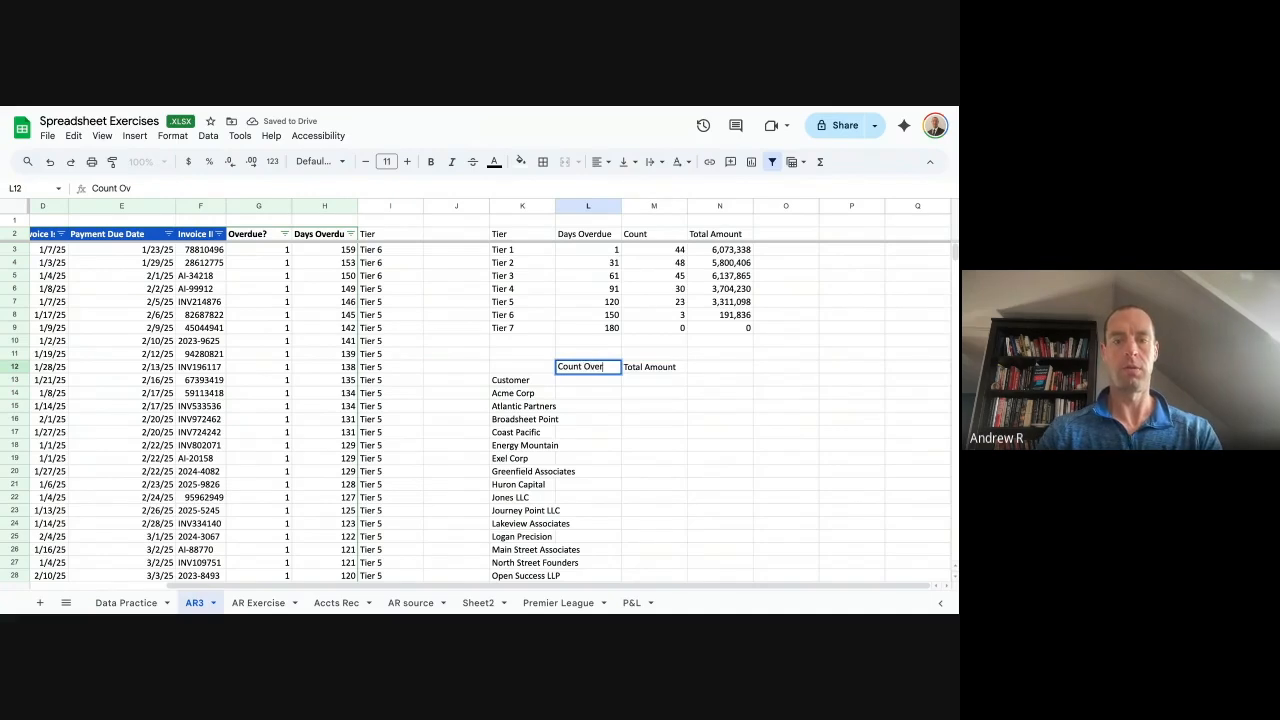
pyautogui.write('due')
pyautogui.press('Tab')
# Rename the M12 heading to 'Total Amount Overdue'.
pyautogui.press('Return')
pyautogui.write('OVer')
pyautogui.press('BackSpace')
pyautogui.write('verdue')
pyautogui.press('Return')
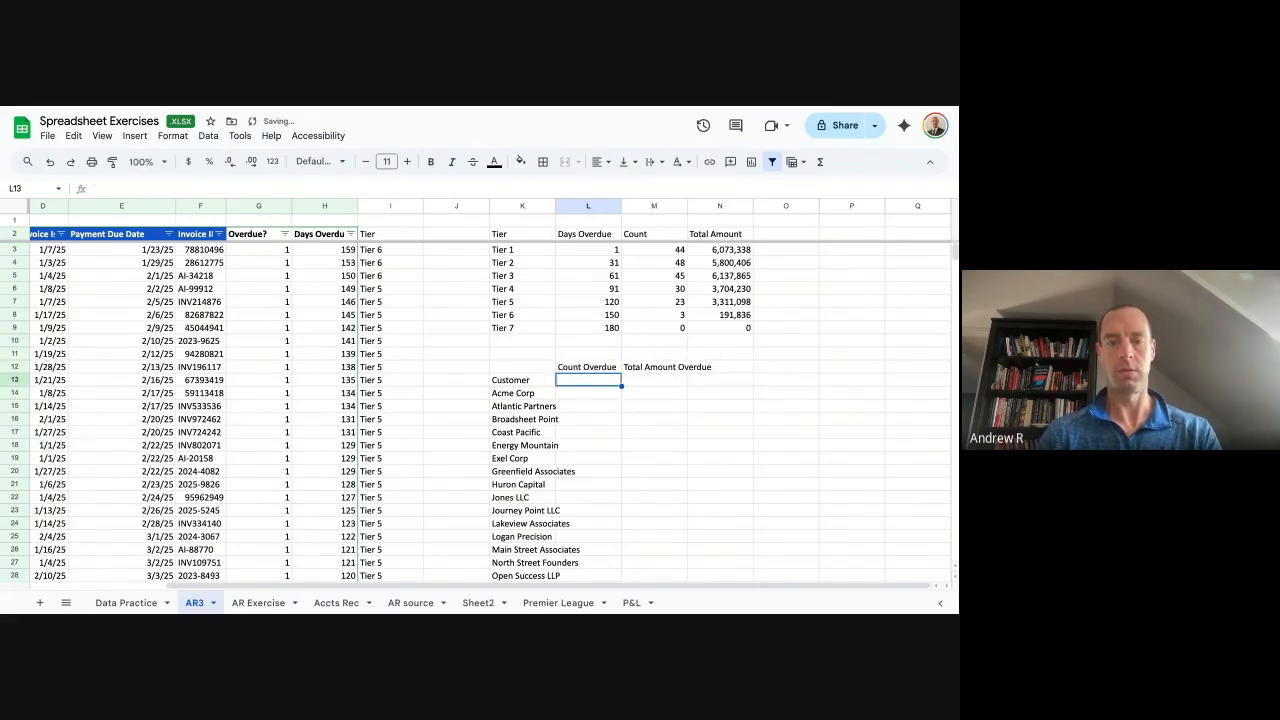
# Copy the Tier 1 to Tier 7 names from the tier summary table.
pyautogui.press('Up')
pyautogui.press('Right')
pyautogui.press('Right')
pyautogui.press('Left')
pyautogui.press('Right')
pyautogui.press('Left')
pyautogui.press('Left')
pyautogui.press('Left')
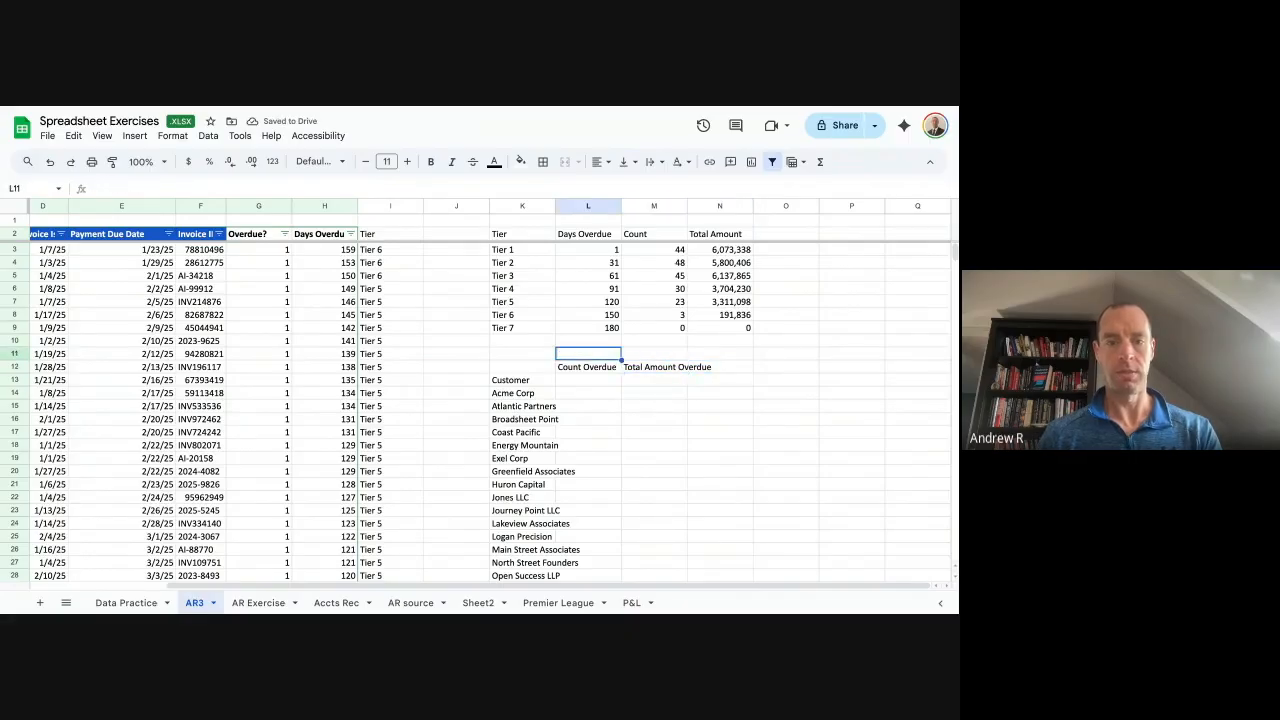
pyautogui.press('Up')
pyautogui.press('Up')
pyautogui.press('Up')
pyautogui.press('Up')
pyautogui.press('Up')
pyautogui.press('Up')
pyautogui.press('Down')
pyautogui.press('Down')
pyautogui.press('Down')
pyautogui.press('Down')
pyautogui.press('Down')
pyautogui.press('Down')
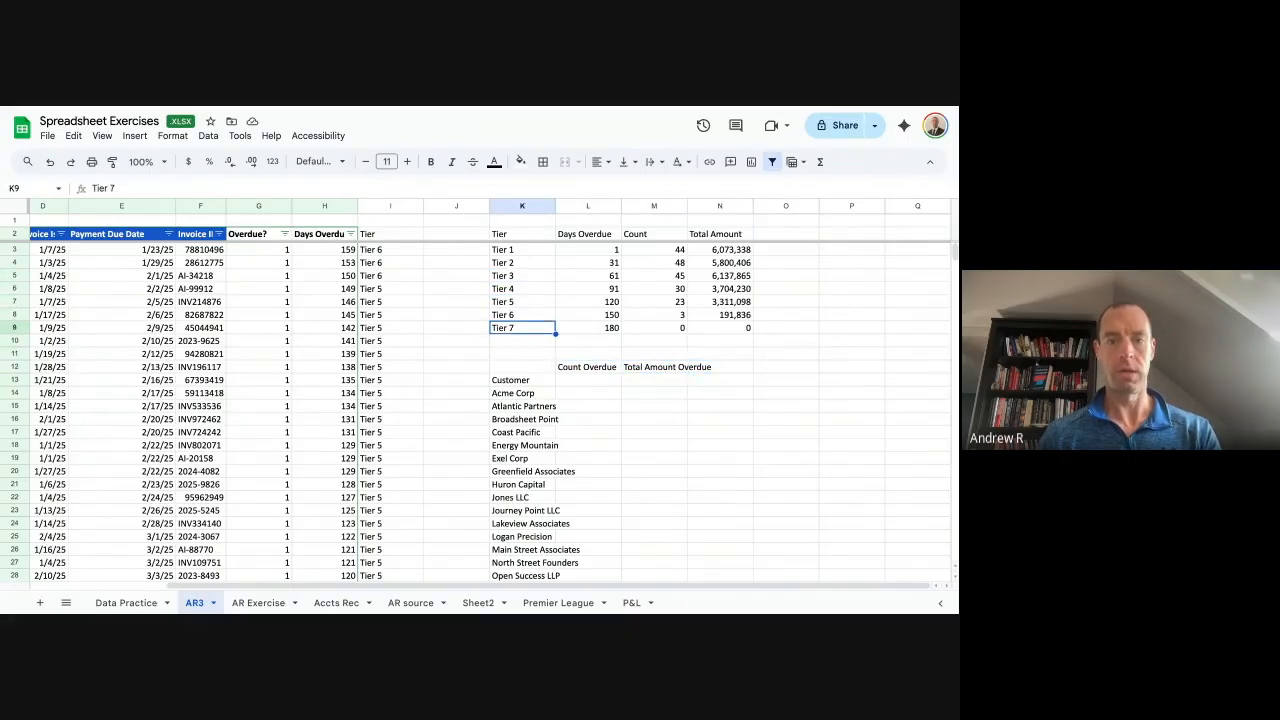
pyautogui.press('Right')
pyautogui.press('Right')
pyautogui.press('Left')
pyautogui.press('Up')
pyautogui.press('Up')
pyautogui.press('Up')
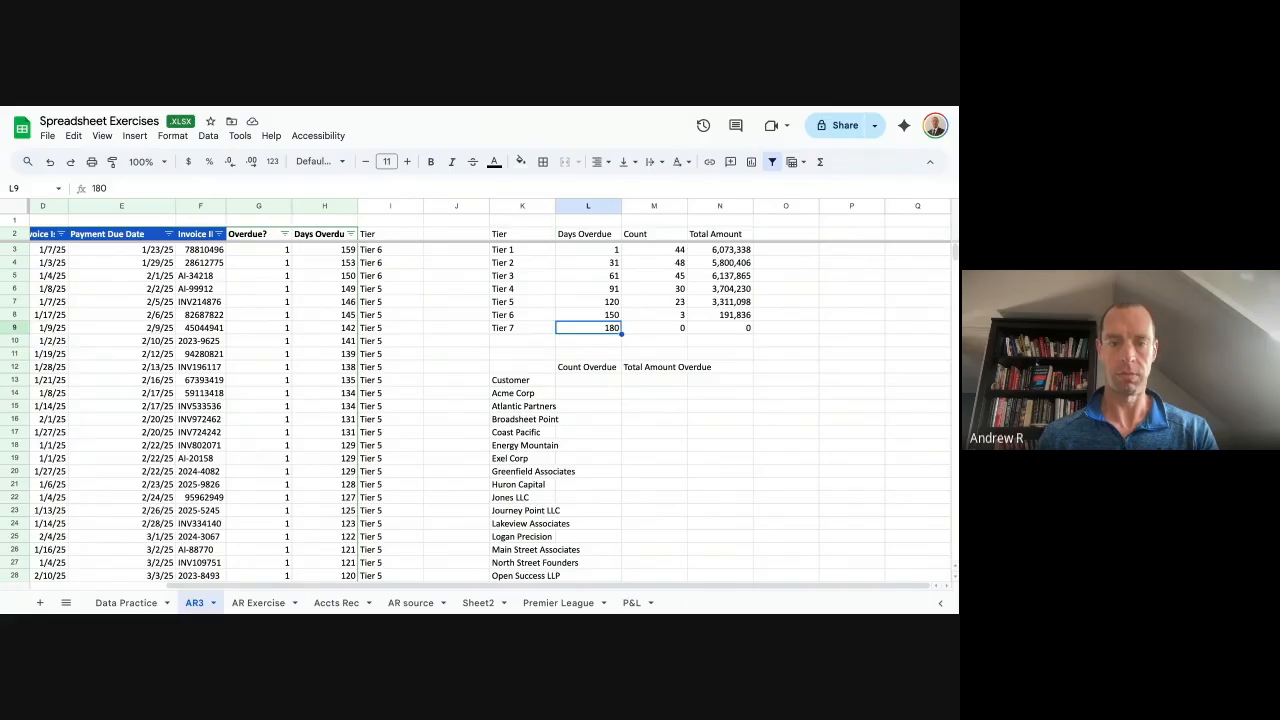
pyautogui.press('Left')
pyautogui.press('Up')
pyautogui.press('Up')
pyautogui.hotkey('ctrl', 'Up')
pyautogui.press('Down')
pyautogui.hotkey('ctrl', 'shift', 'Down')
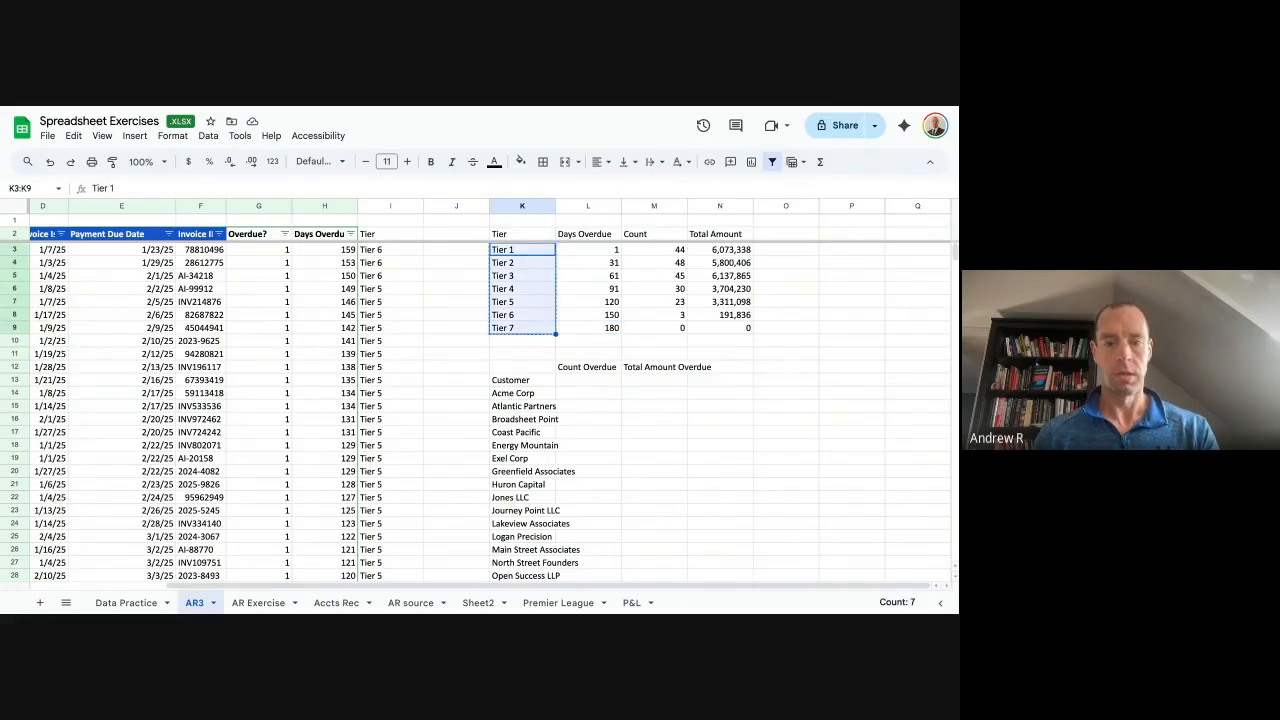
pyautogui.hotkey('ctrl', 'c')
pyautogui.press('Down')
pyautogui.press('Down')
pyautogui.press('Down')
pyautogui.press('Down')
pyautogui.press('Down')
pyautogui.press('Down')
pyautogui.press('Down')
pyautogui.press('Down')
pyautogui.press('Down')
pyautogui.press('Right')
pyautogui.press('Right')
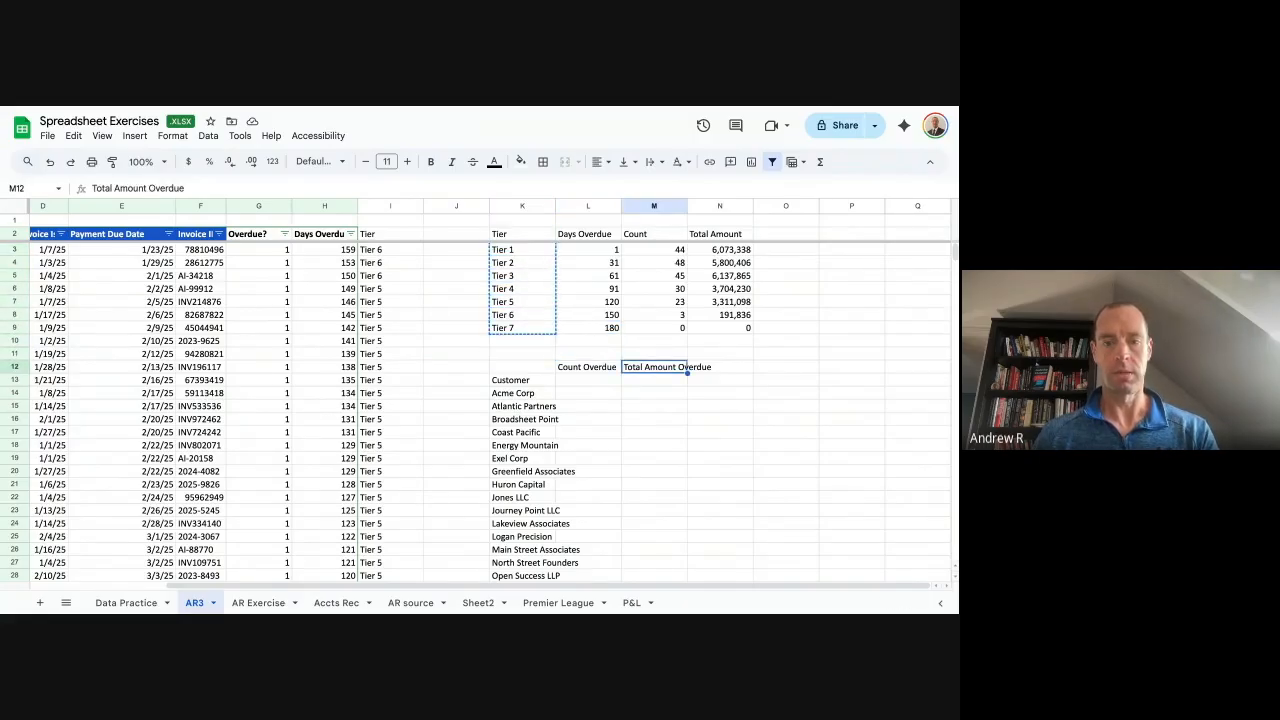
pyautogui.press('Right')
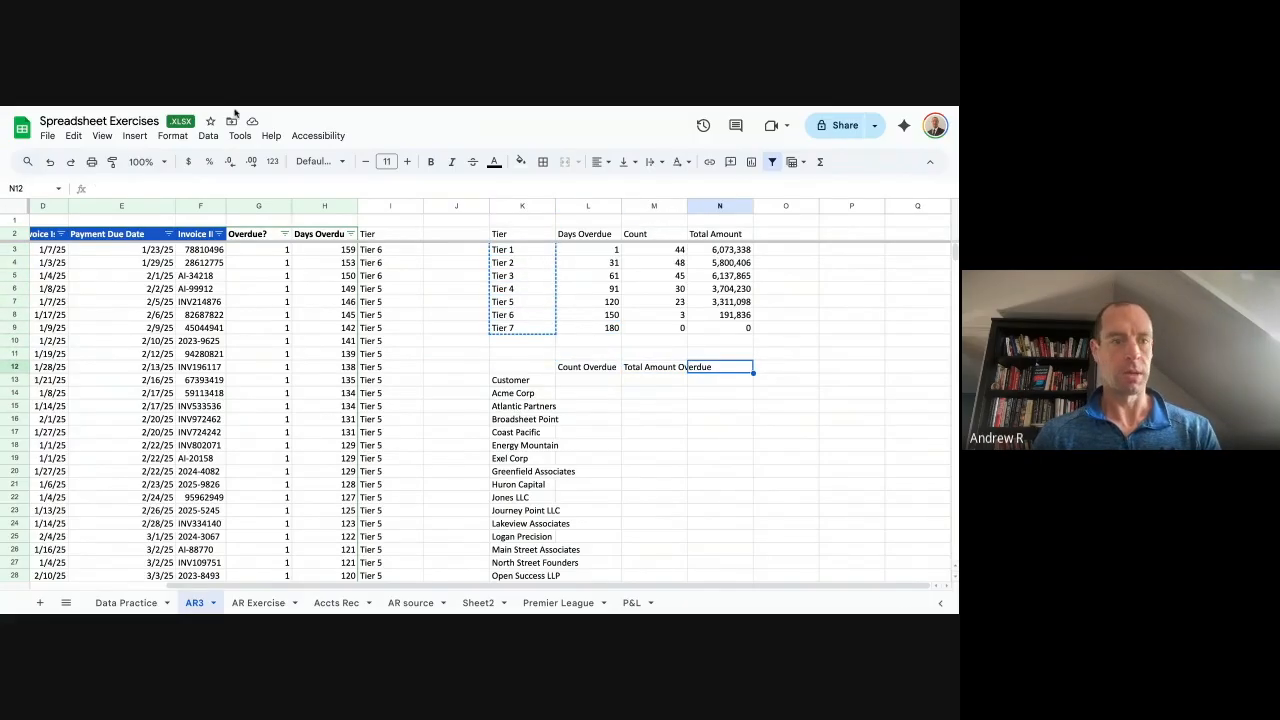
pyautogui.click(74, 136)
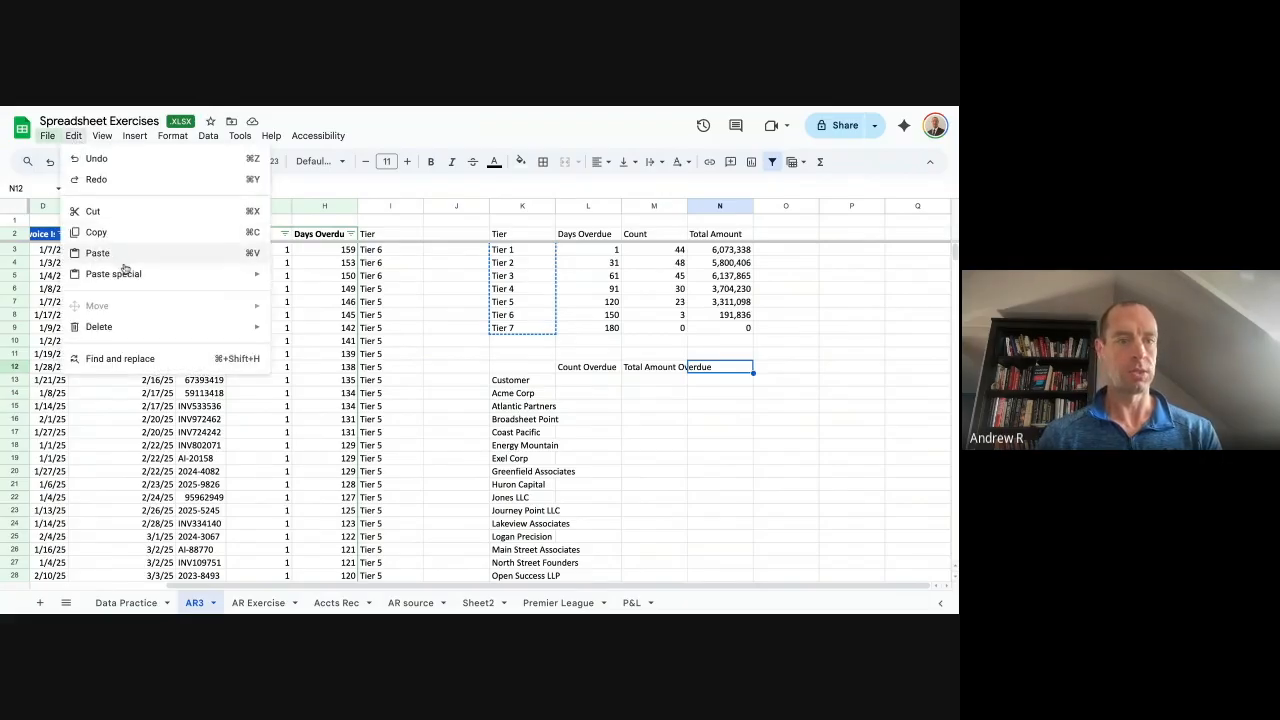
pyautogui.moveTo(122, 270)
pyautogui.click(295, 389)
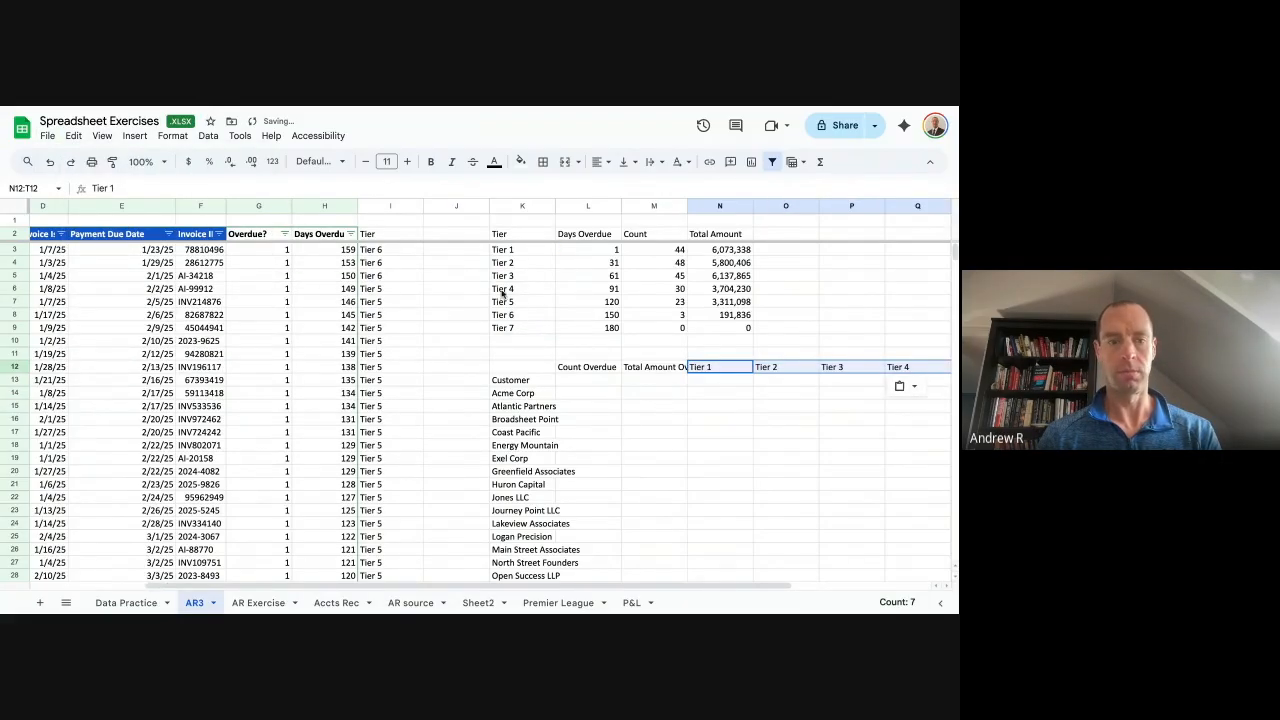
pyautogui.hscroll(-5, 108, 294)
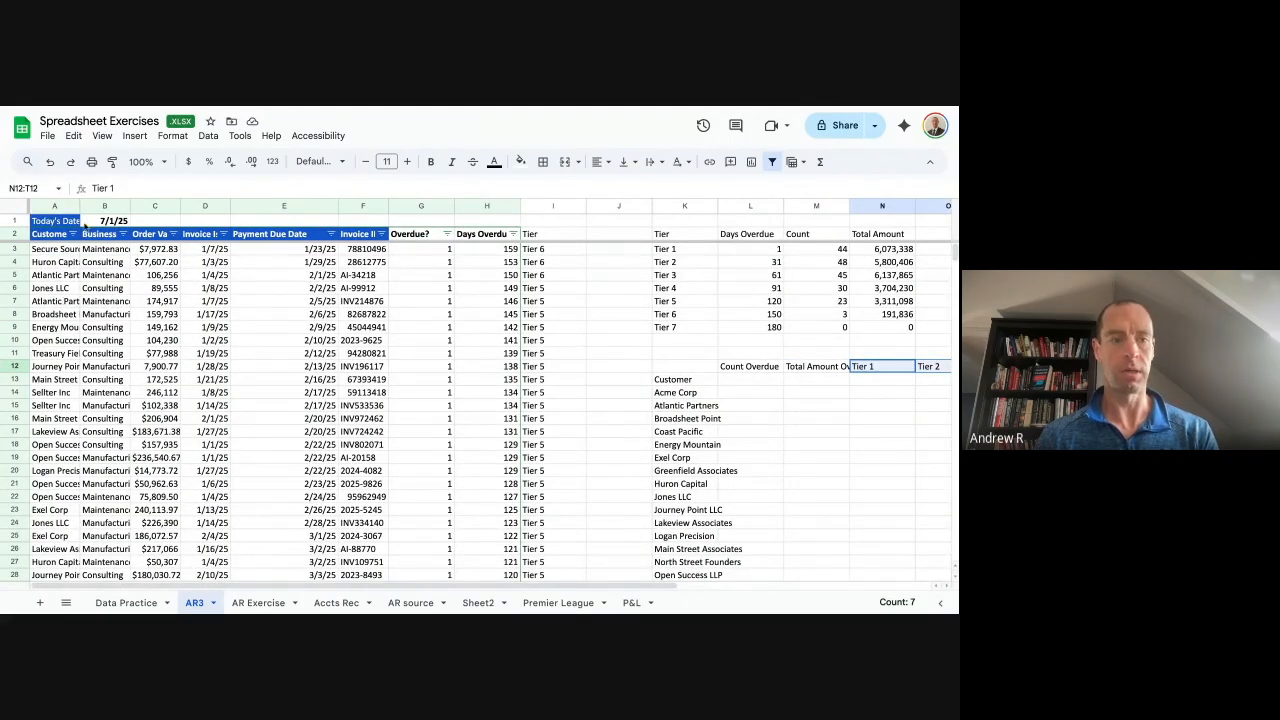
pyautogui.hscroll(5, 857, 357)
pyautogui.scroll(-2, 820, 355)
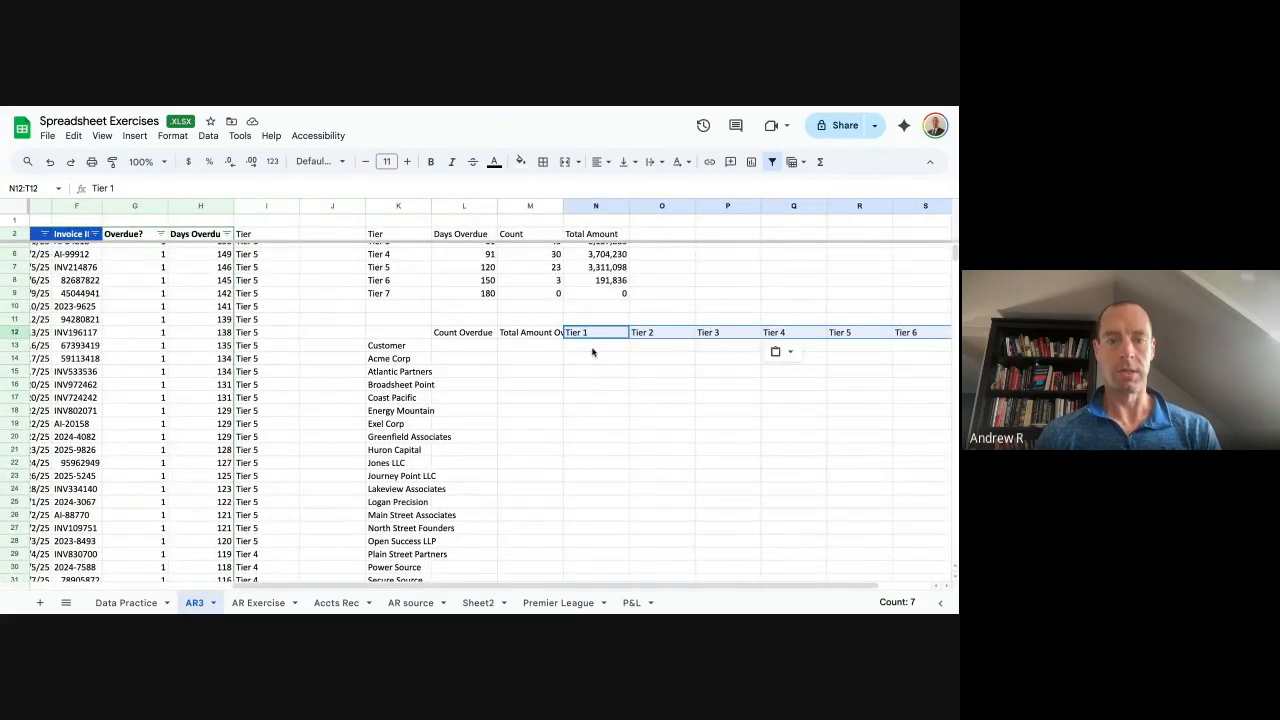
pyautogui.scroll(2, 524, 345)
pyautogui.hscroll(-1, 524, 345)
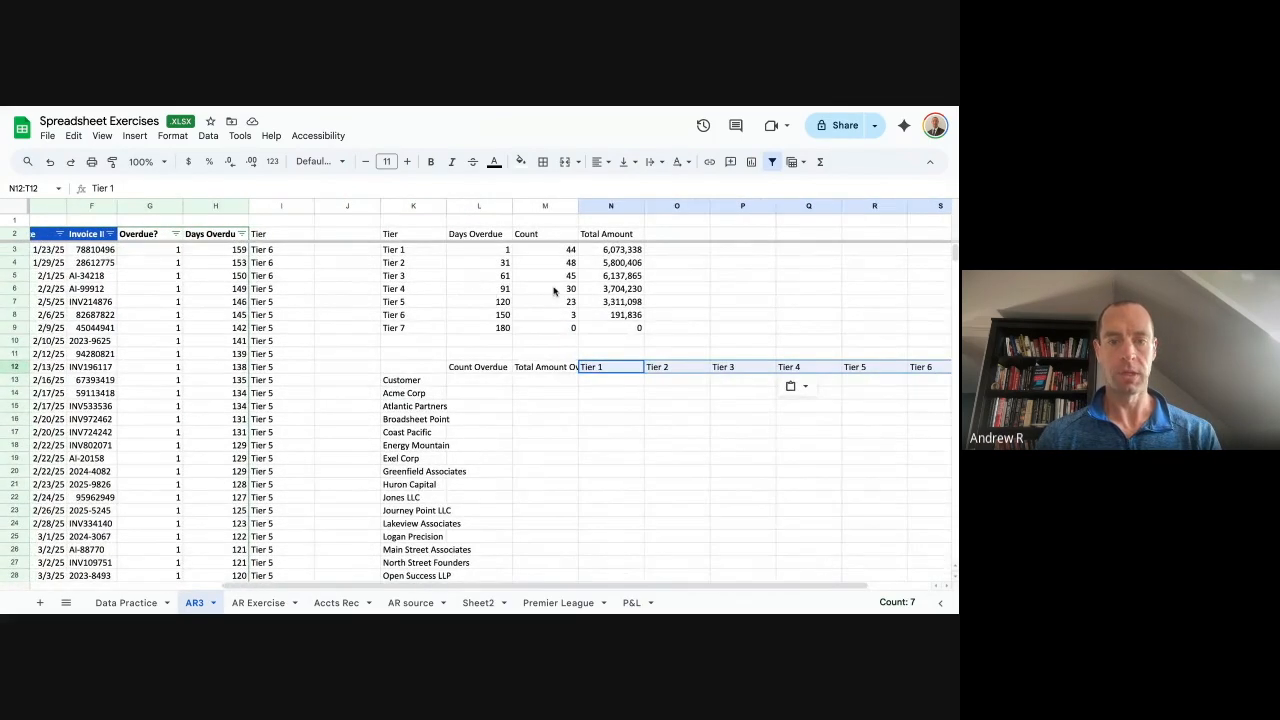
pyautogui.click(483, 383)
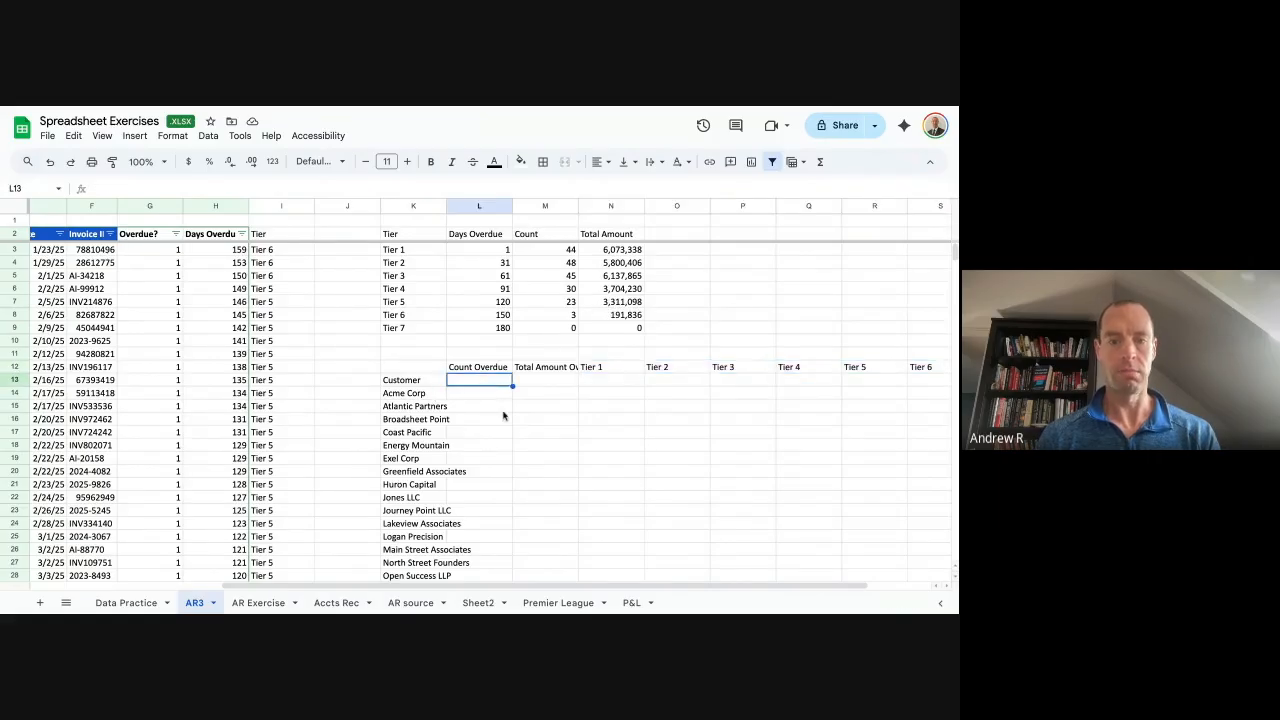
pyautogui.scroll(-2, 503, 415)
pyautogui.hscroll(1, 503, 415)
pyautogui.scroll(2, 503, 415)
pyautogui.scroll(-2, 368, 389)
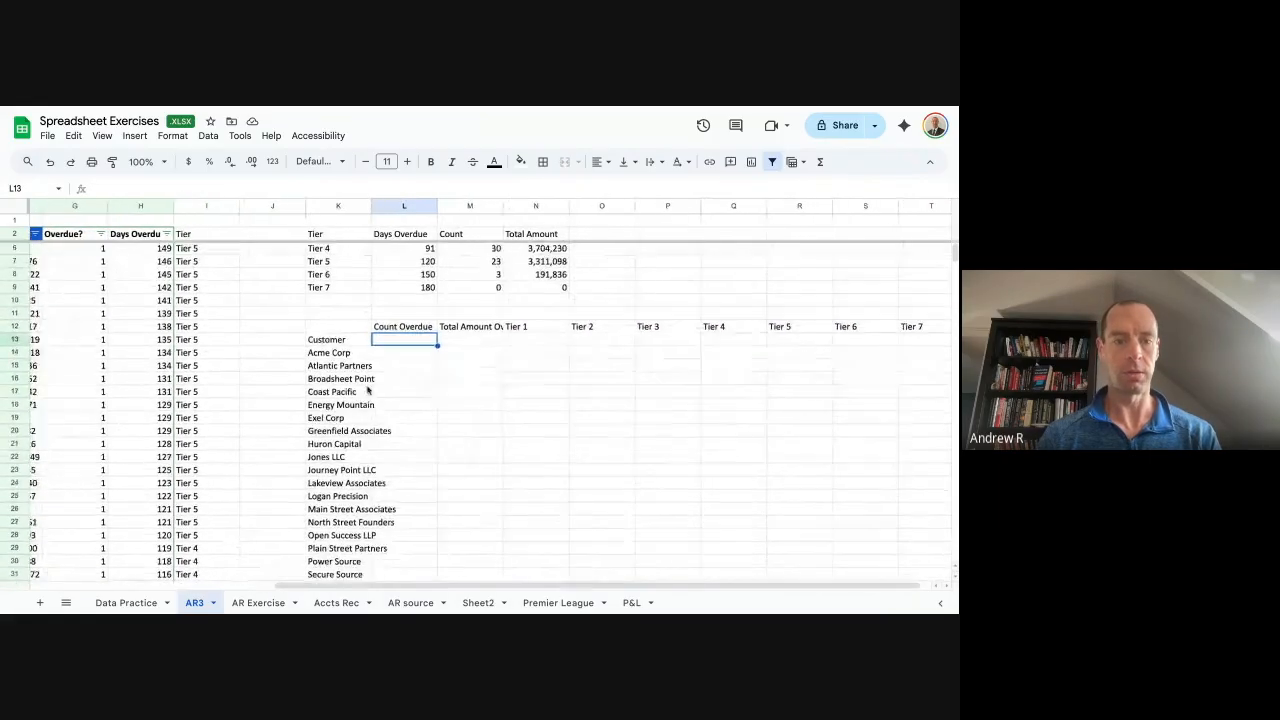
pyautogui.hscroll(1, 368, 389)
pyautogui.scroll(-2, 368, 389)
pyautogui.hscroll(1, 368, 389)
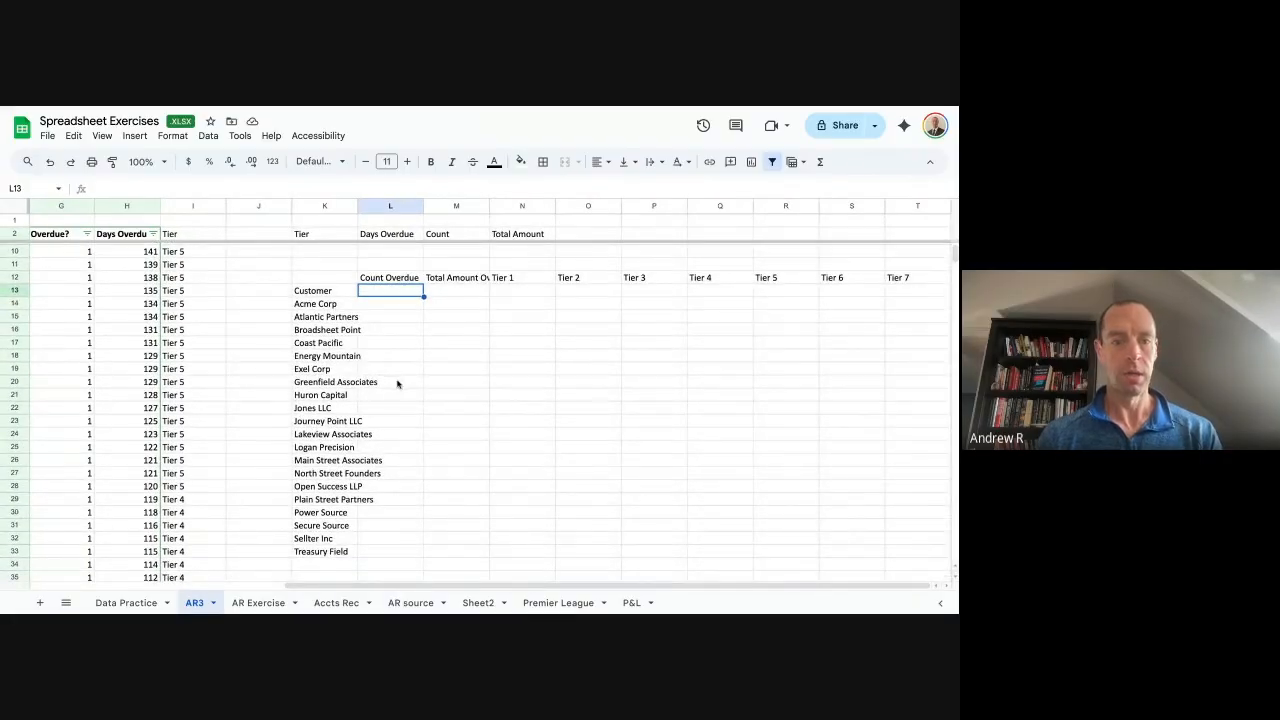
pyautogui.scroll(4, 419, 330)
pyautogui.hscroll(-1, 419, 330)
pyautogui.hscroll(-1, 419, 330)
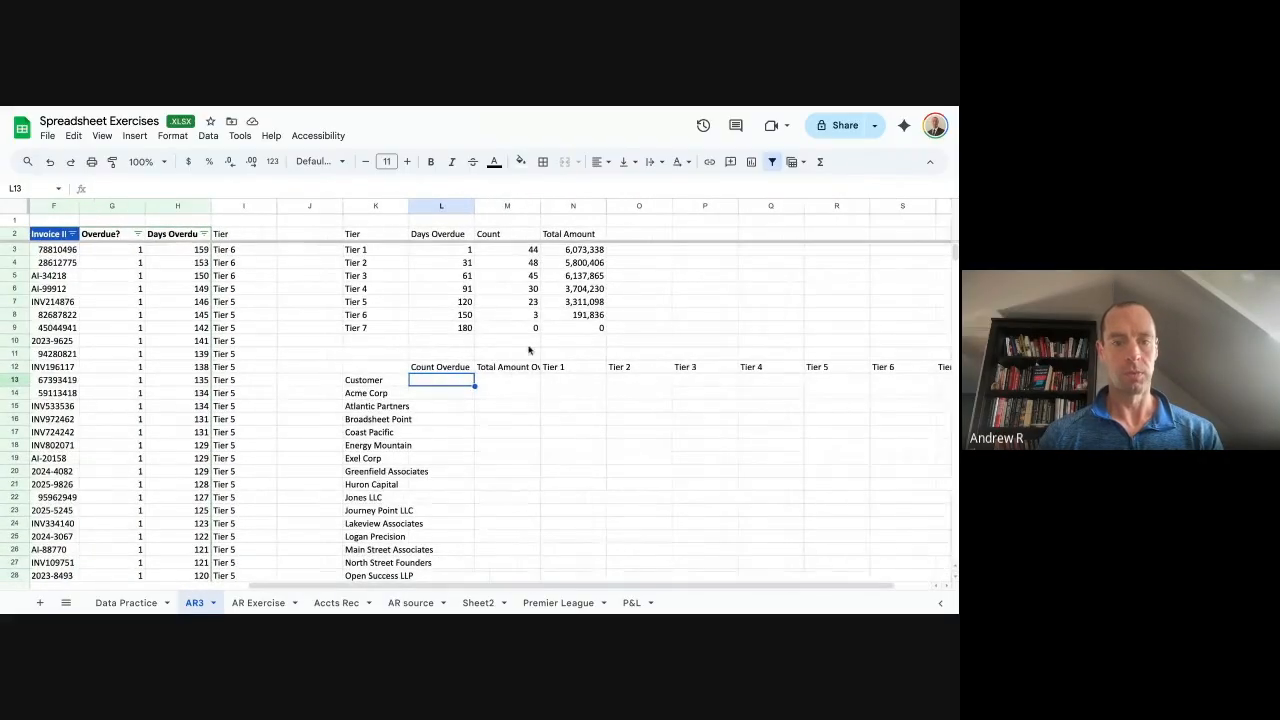
pyautogui.hscroll(-1, 529, 349)
# Enter =COUNTIFS($A:$A, K14) to count Acme Corp's overdue invoices.
pyautogui.write('=co')
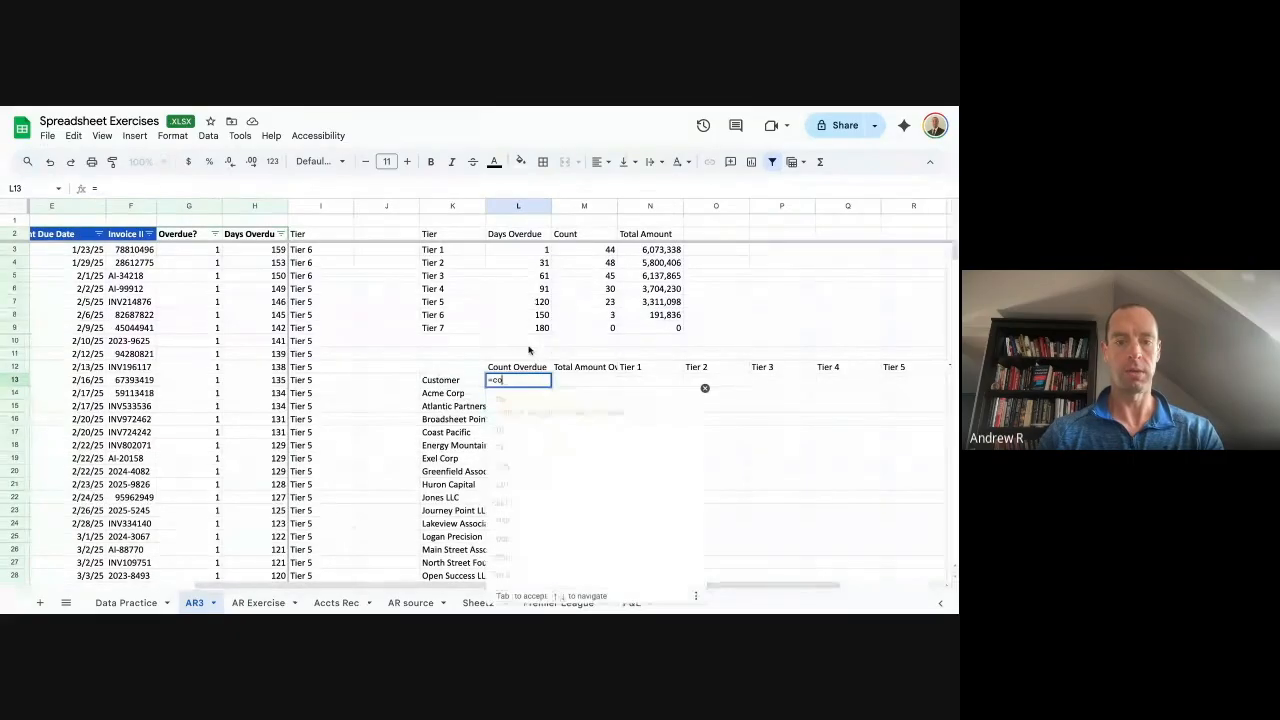
pyautogui.write('untifs(')
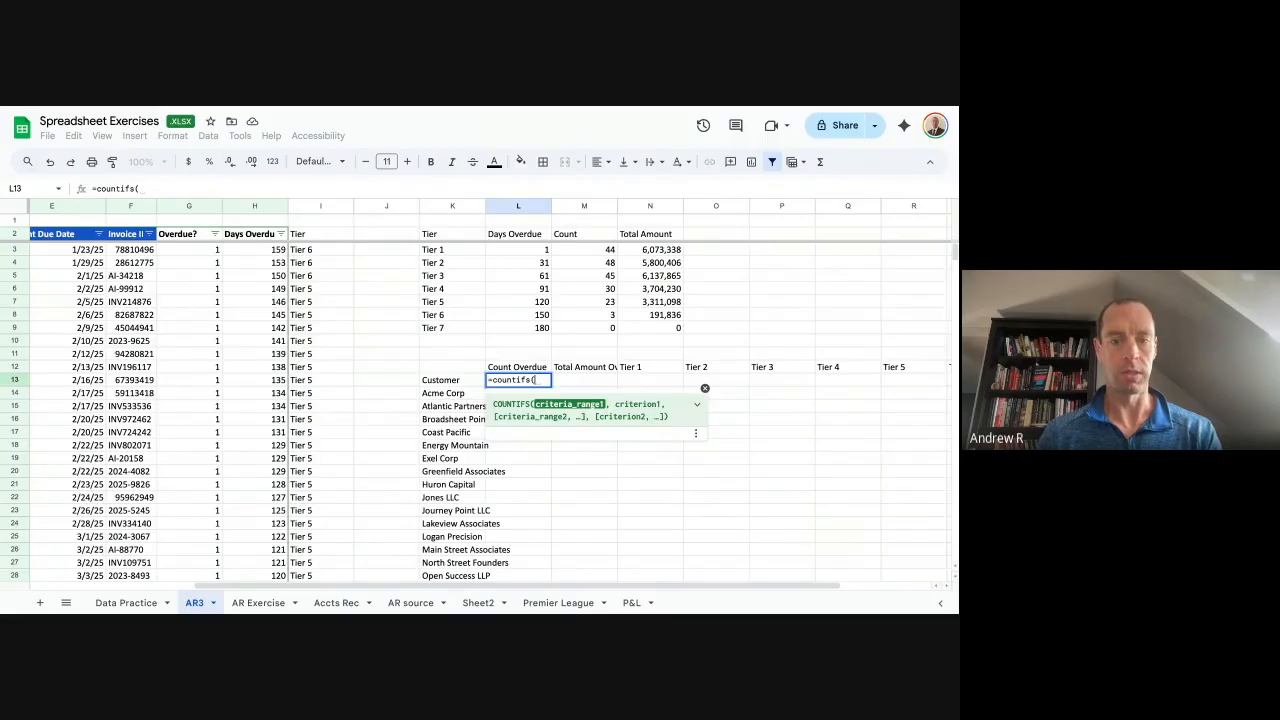
pyautogui.hotkey('ctrl', 'Left')
pyautogui.hotkey('ctrl', 'Left')
pyautogui.hotkey('ctrl', 'Left')
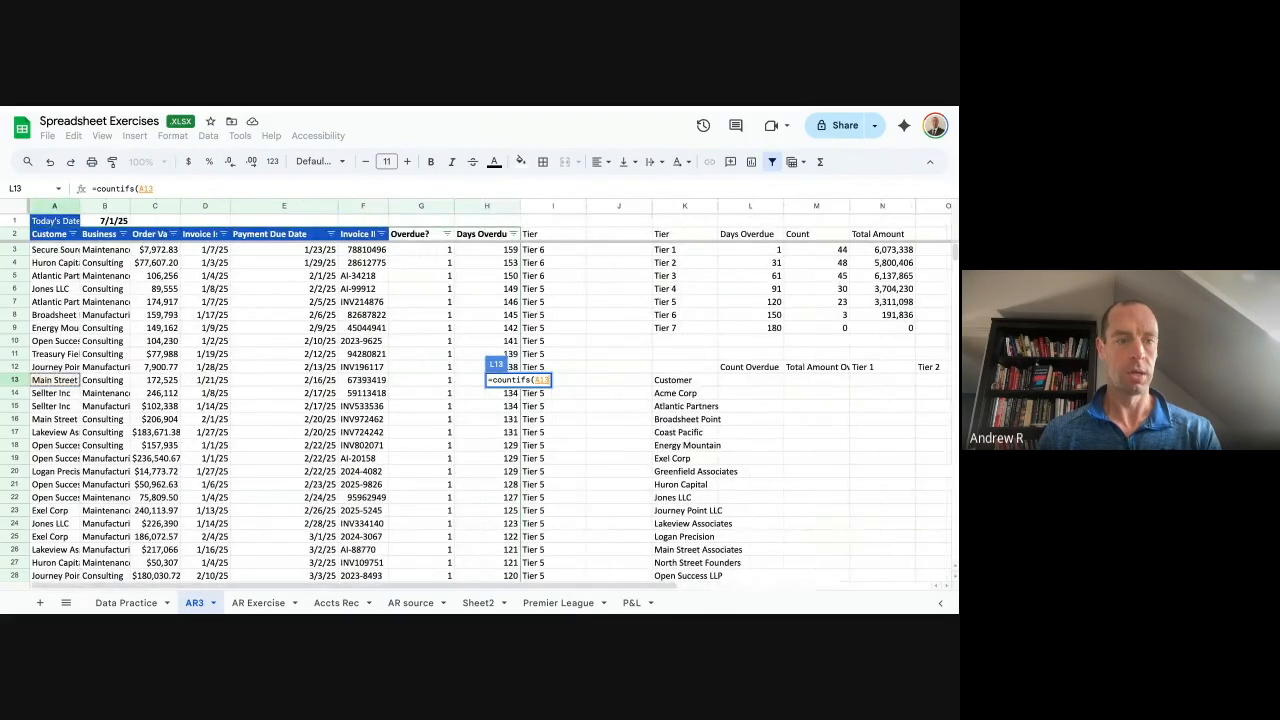
pyautogui.press('BackSpace')
pyautogui.press('BackSpace')
pyautogui.write(':a')
pyautogui.press('F4')
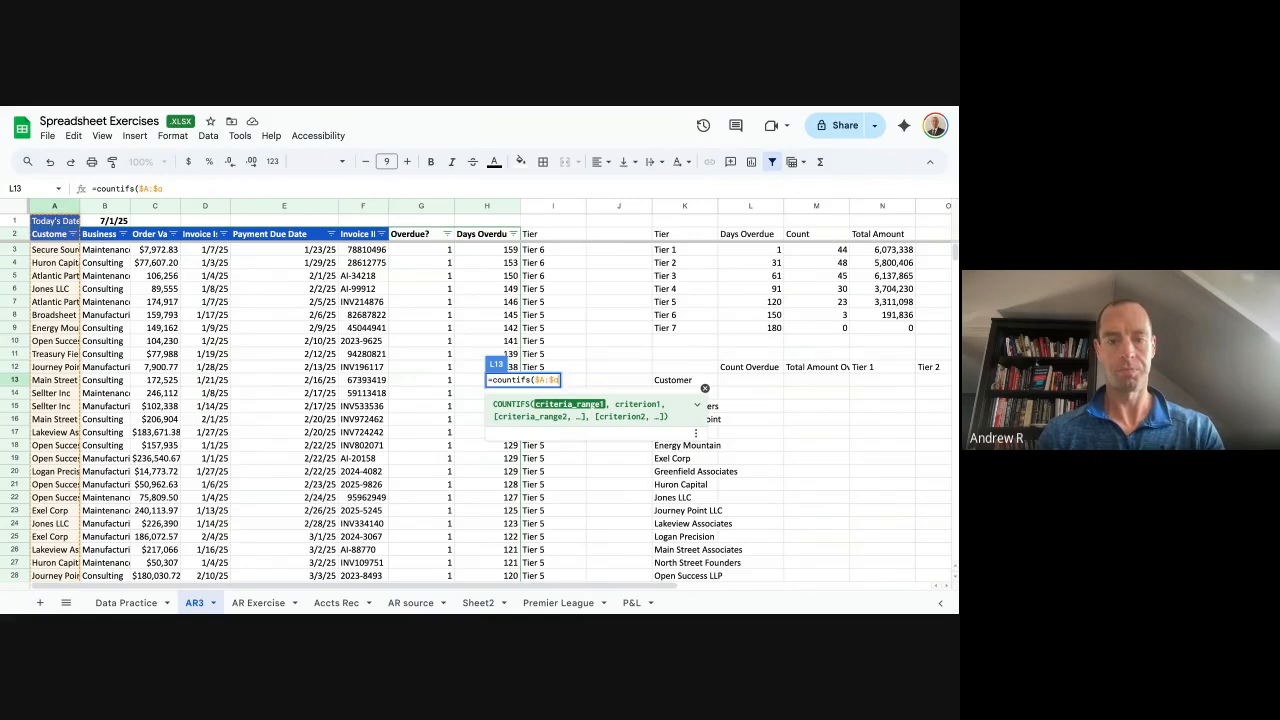
pyautogui.write(',')
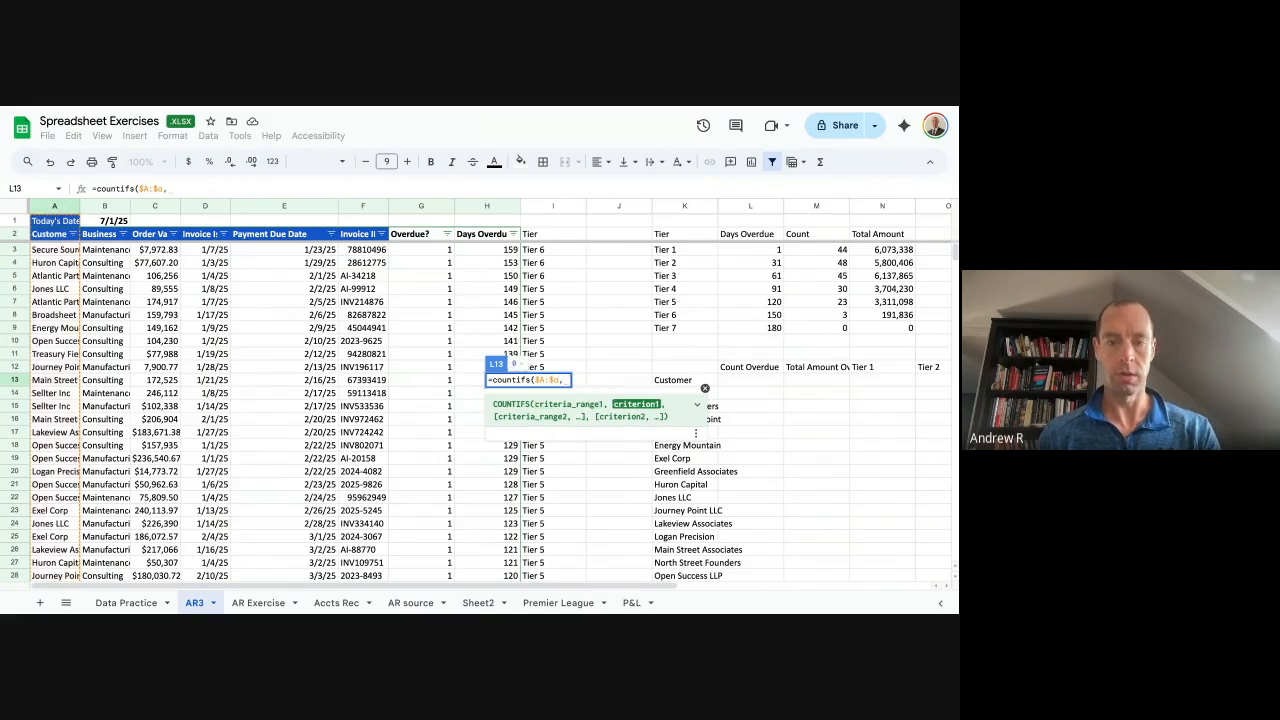
pyautogui.press('Left')
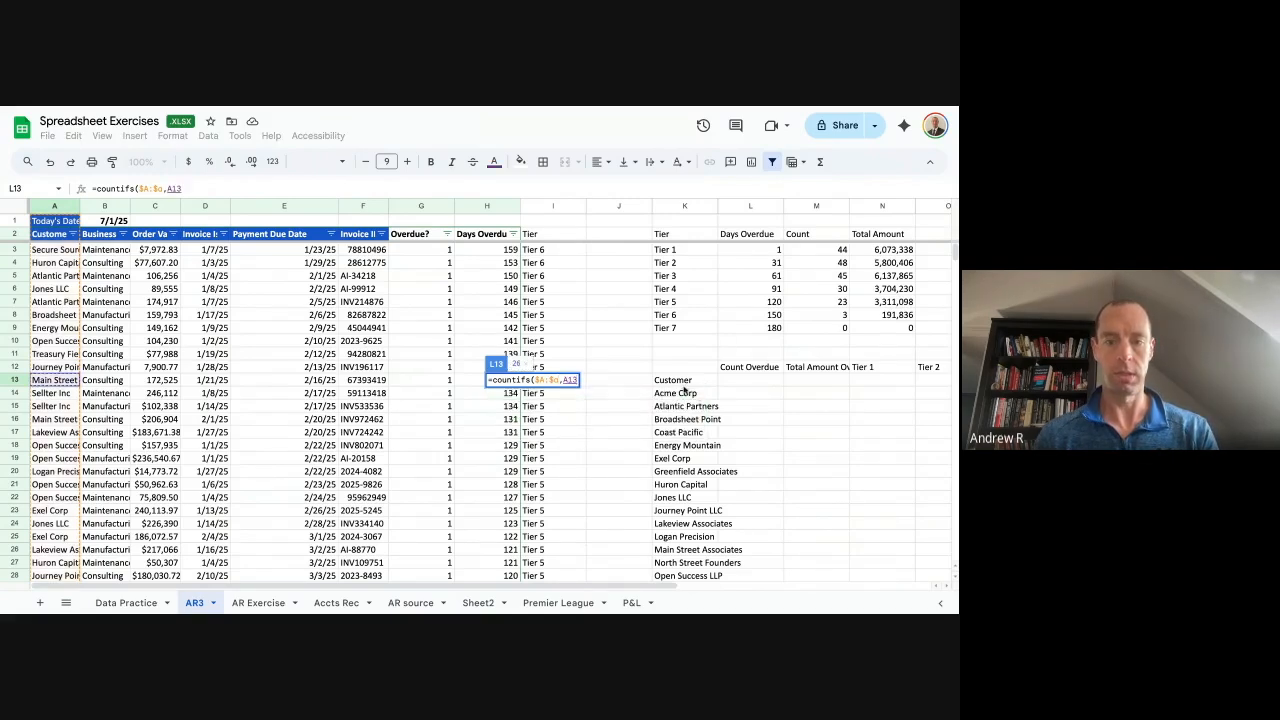
pyautogui.click(693, 394)
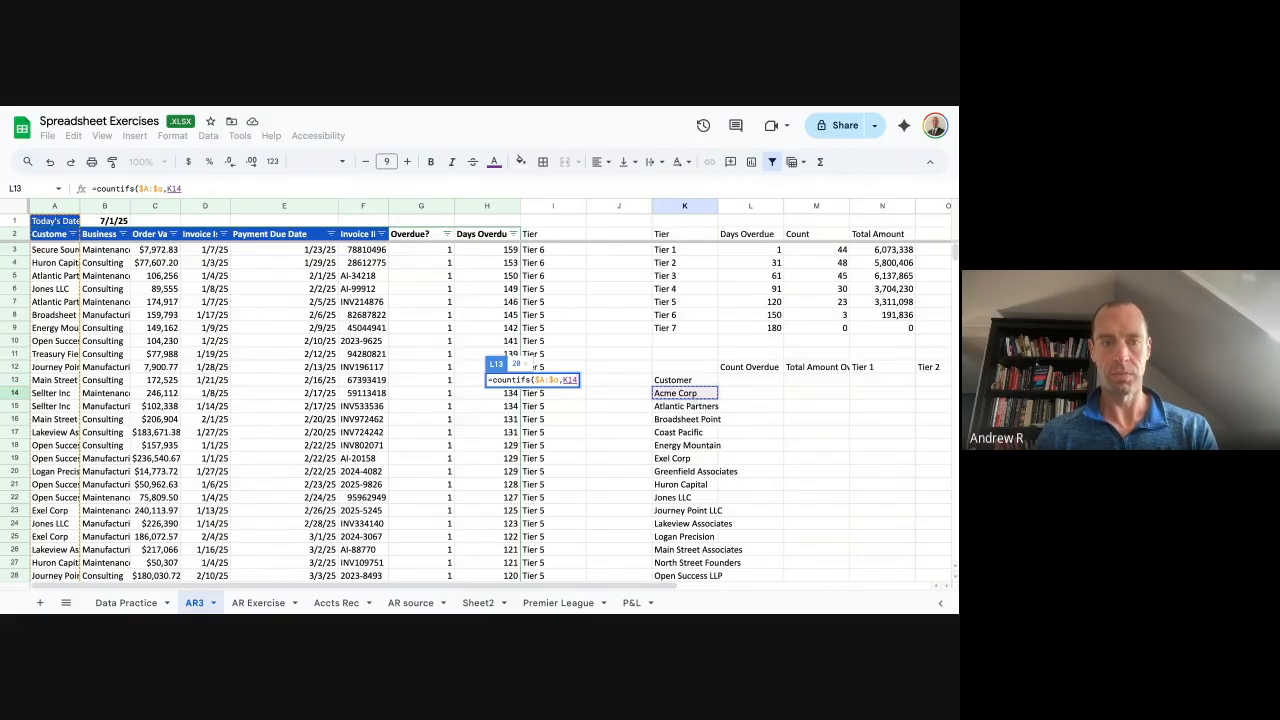
pyautogui.write(',')
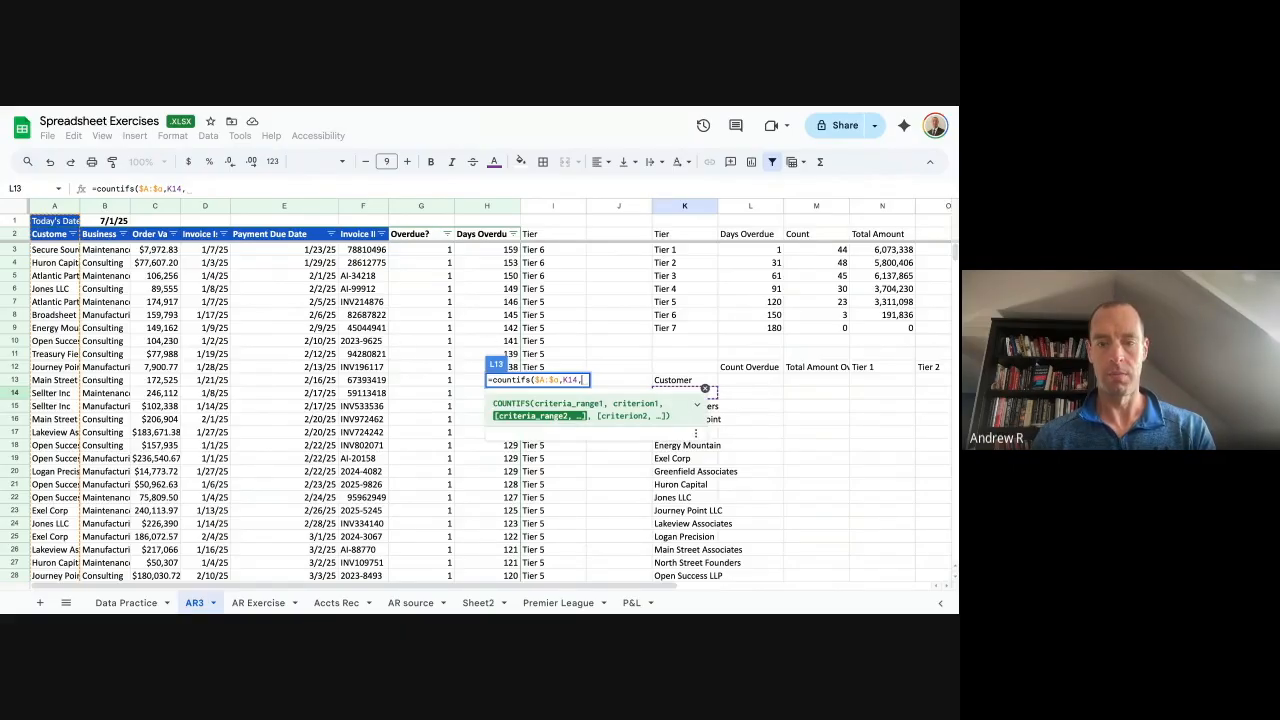
pyautogui.press('BackSpace')
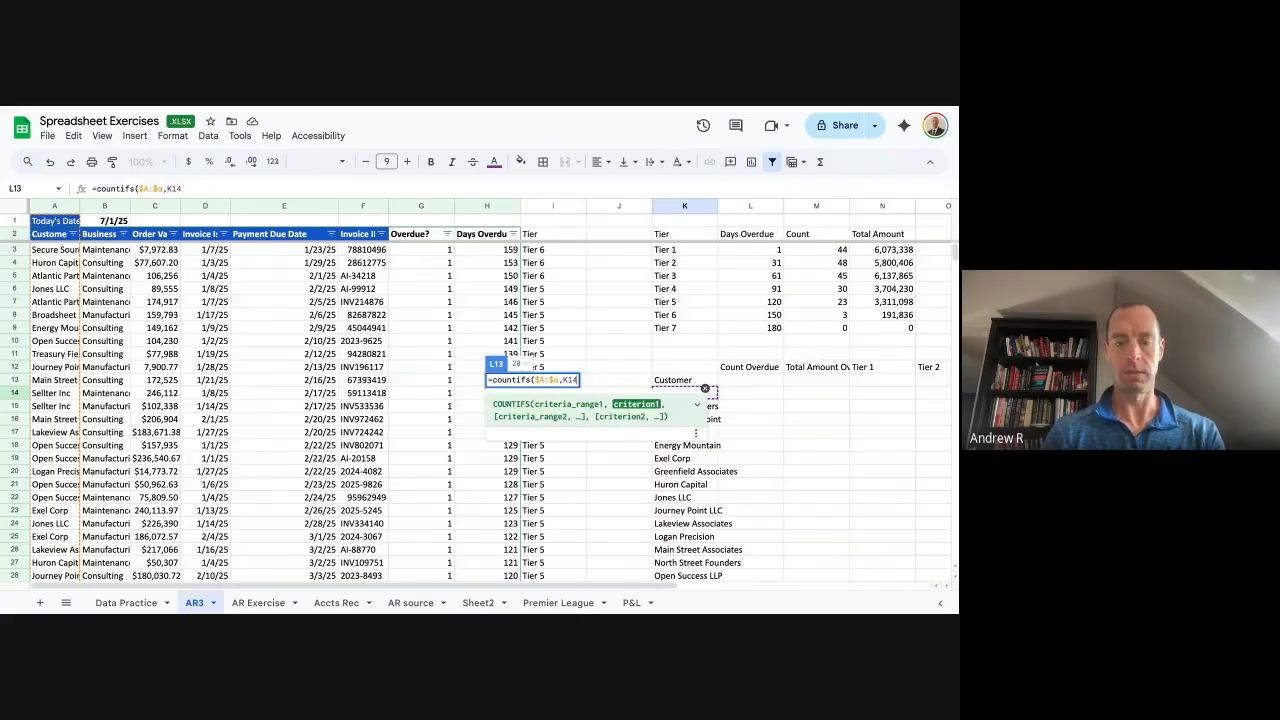
pyautogui.write(')')
pyautogui.press('Return')
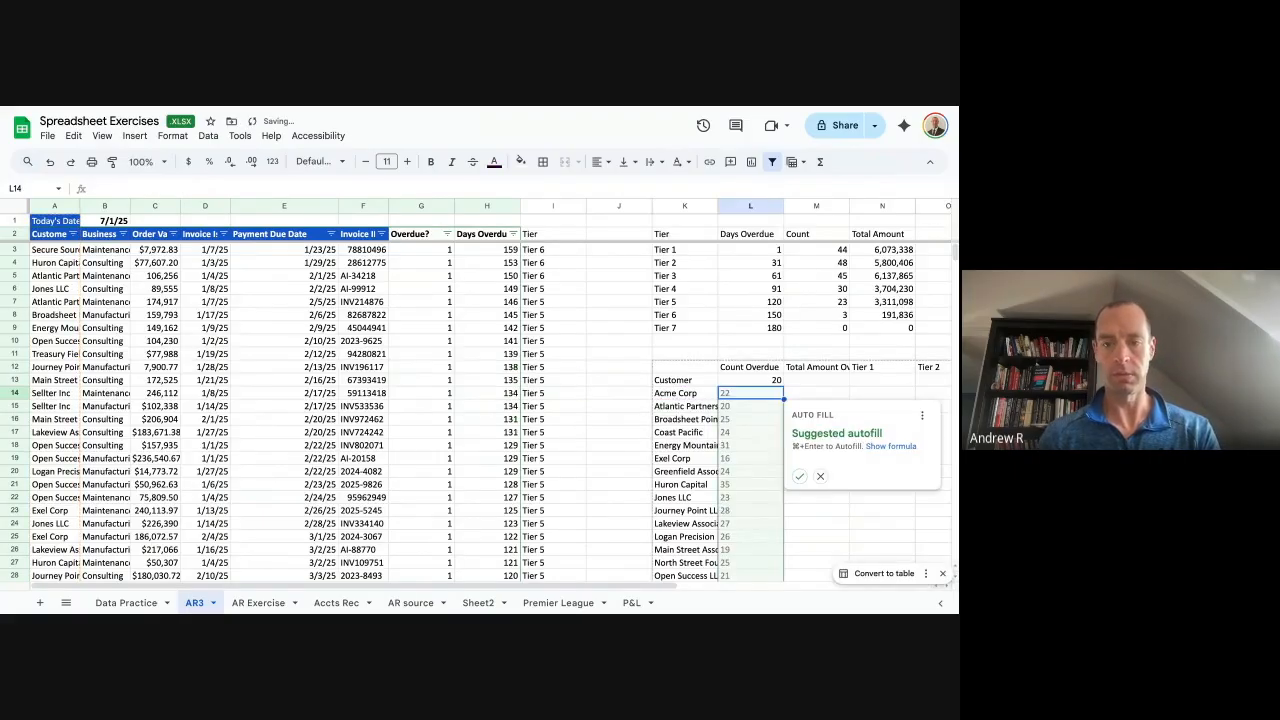
# Move the count formula beside Acme Corp and fill it down for all customers.
pyautogui.press('Up')
pyautogui.press('Up')
pyautogui.press('Down')
pyautogui.press('Down')
pyautogui.press('Down')
pyautogui.press('Up')
pyautogui.press('F2')
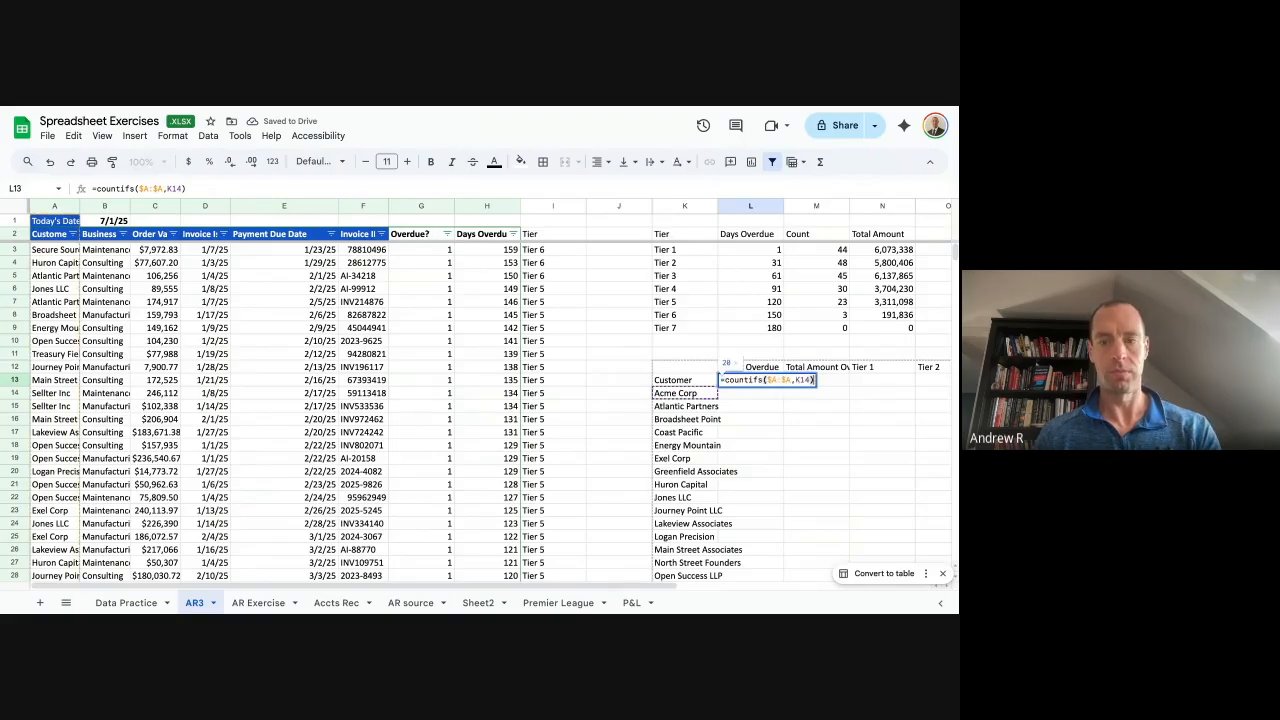
pyautogui.press('Escape')
pyautogui.hotkey('ctrl', 'x')
pyautogui.press('Down')
pyautogui.hotkey('ctrl', 'v')
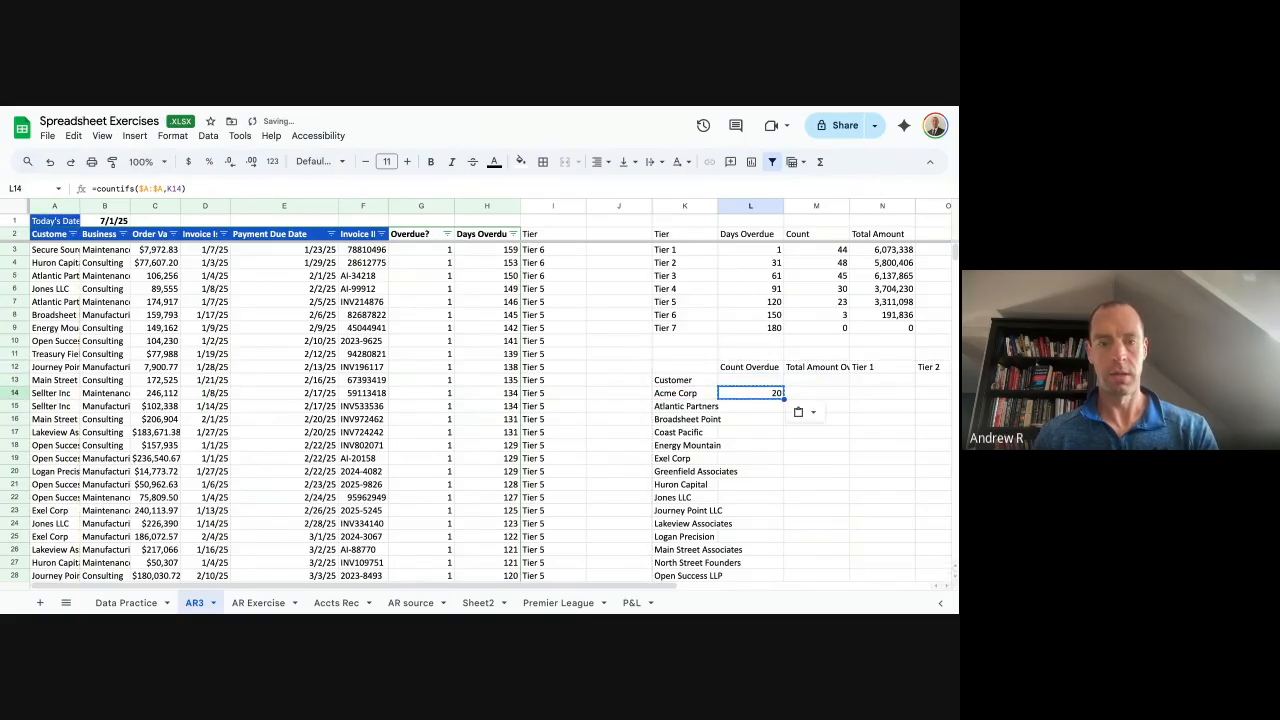
pyautogui.hotkey('ctrl', 'shift', 'Down')
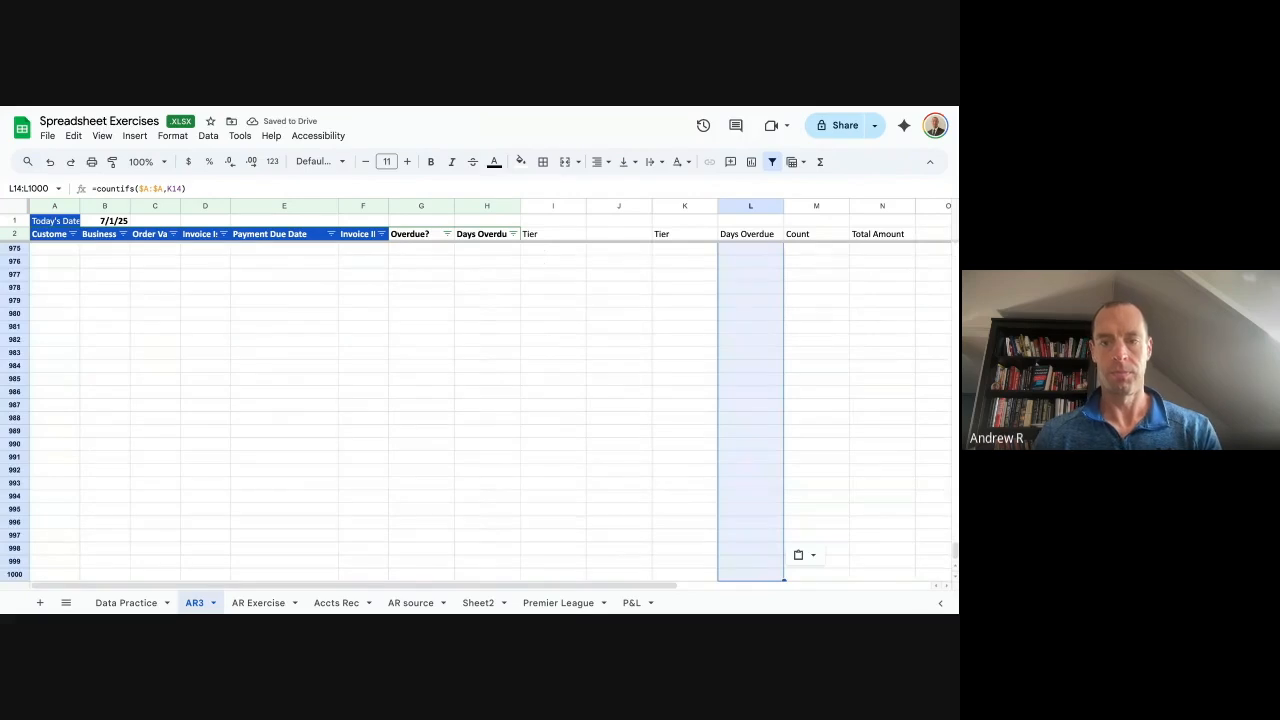
pyautogui.press('Down')
pyautogui.click(775, 266)
pyautogui.doubleClick(784, 269)
# Move 'Customer' to K12 and shift the names and counts up one row.
pyautogui.scroll(2, 750, 270)
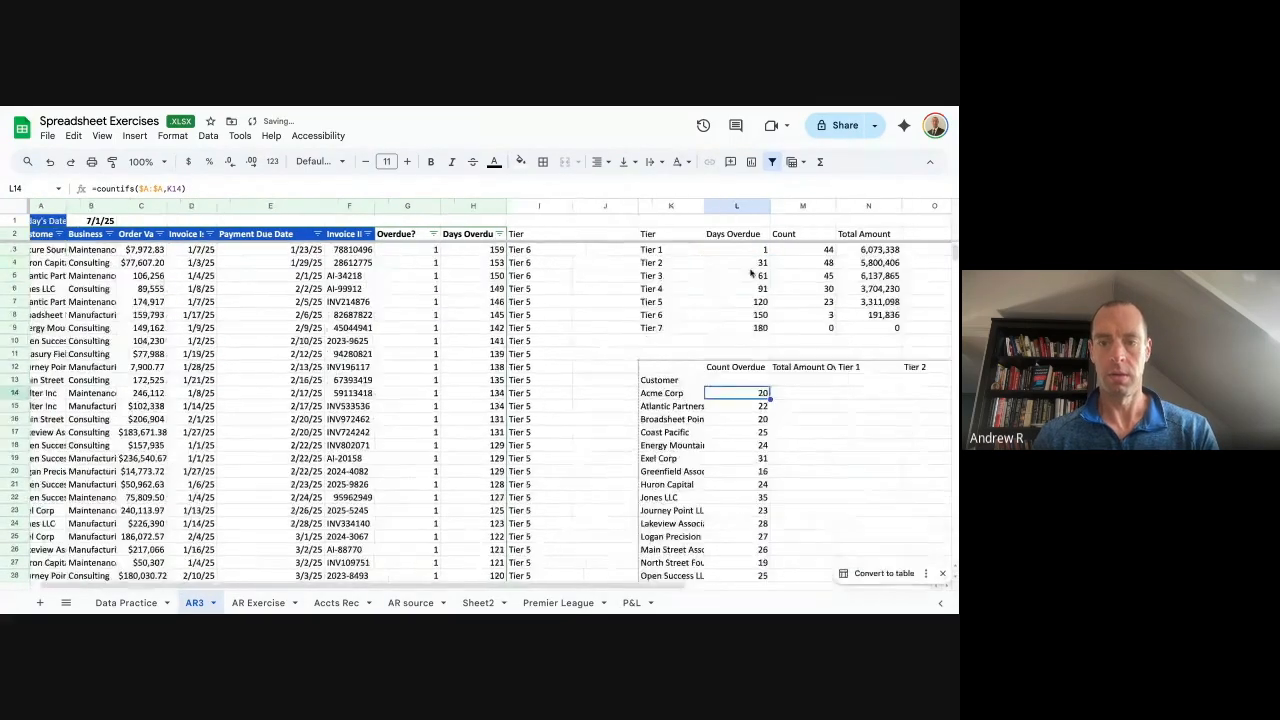
pyautogui.click(671, 384)
pyautogui.hotkey('ctrl', 'x')
pyautogui.press('Up')
pyautogui.hotkey('ctrl', 'v')
pyautogui.press('Down')
pyautogui.press('Down')
pyautogui.hotkey('ctrl', 'shift', 'Right')
pyautogui.hotkey('ctrl', 'shift', 'Down')
pyautogui.hotkey('ctrl', 'x')
pyautogui.press('Up')
pyautogui.hotkey('ctrl', 'v')
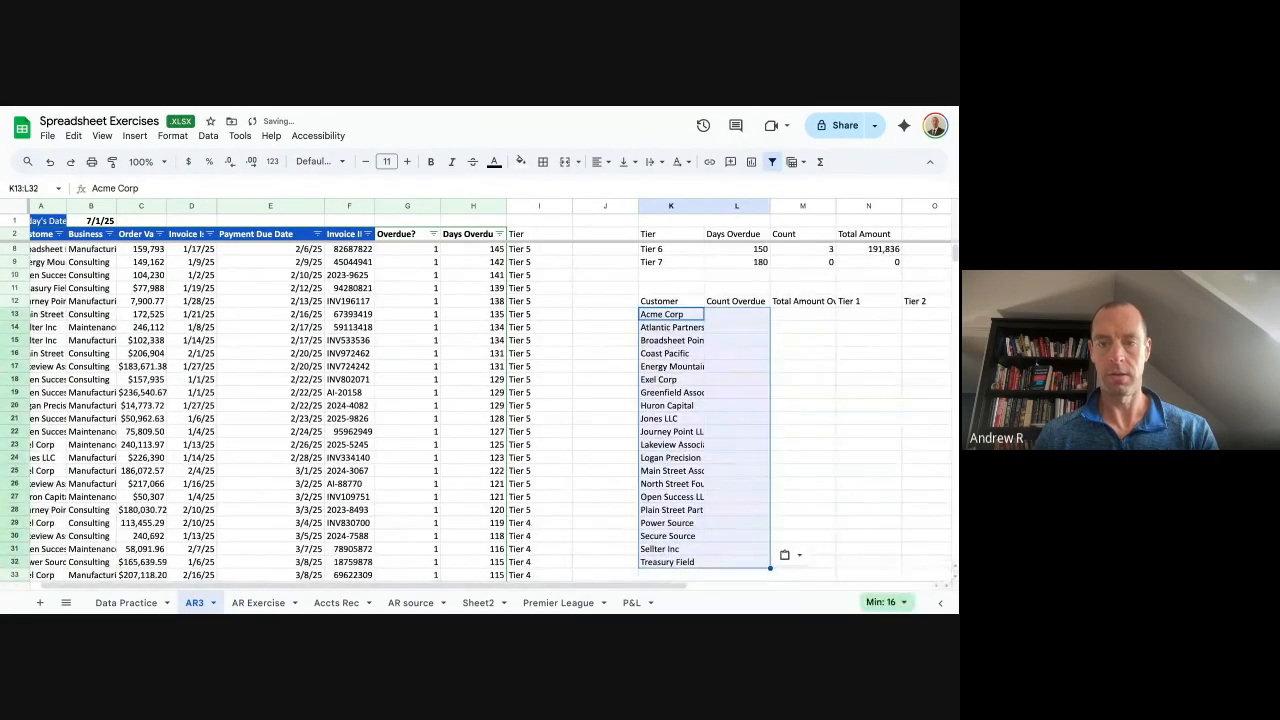
# Begin a SUMIFS formula on column C in the first Total Amount Overdue cell.
pyautogui.press('Right')
pyautogui.press('Right')
pyautogui.press('Right')
pyautogui.press('Right')
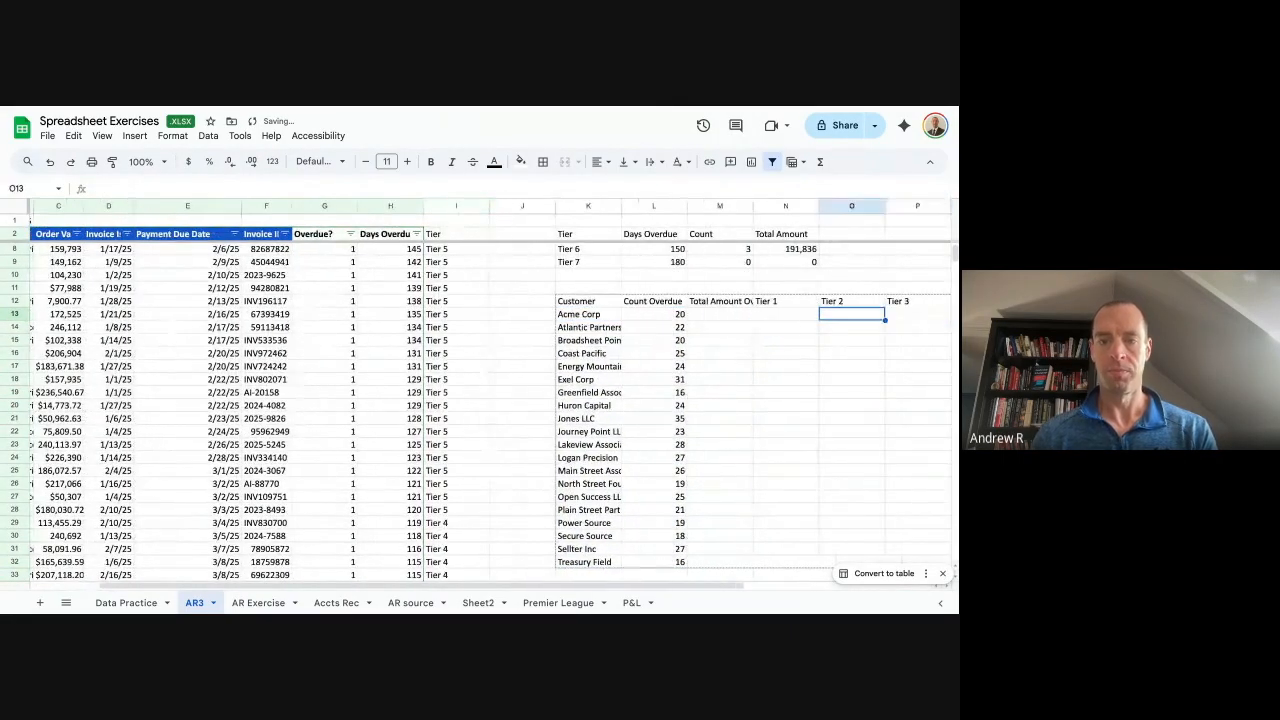
pyautogui.press('Left')
pyautogui.press('Left')
pyautogui.press('Up')
pyautogui.press('Down')
pyautogui.write('=sumifs(')
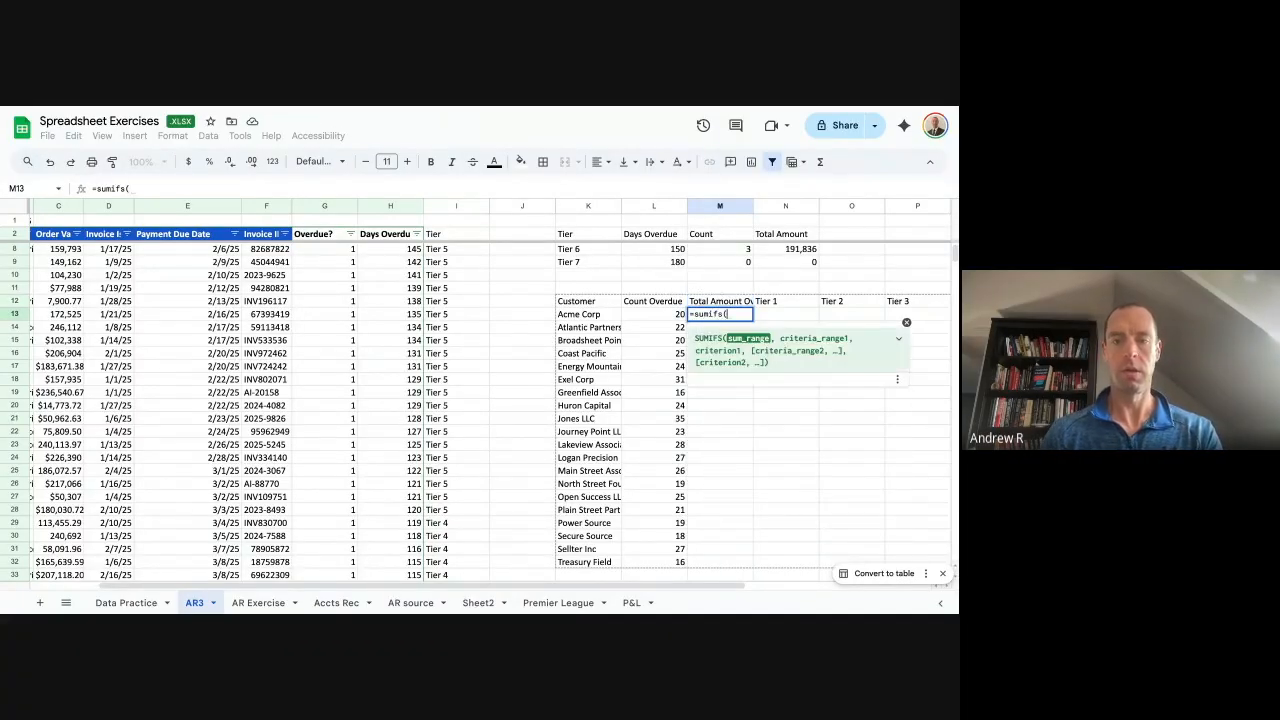
pyautogui.write('c:c')
# Complete the Total Amount Overdue formula with absolute A:A and value column references, filling it down for all customers.
pyautogui.press('F4')
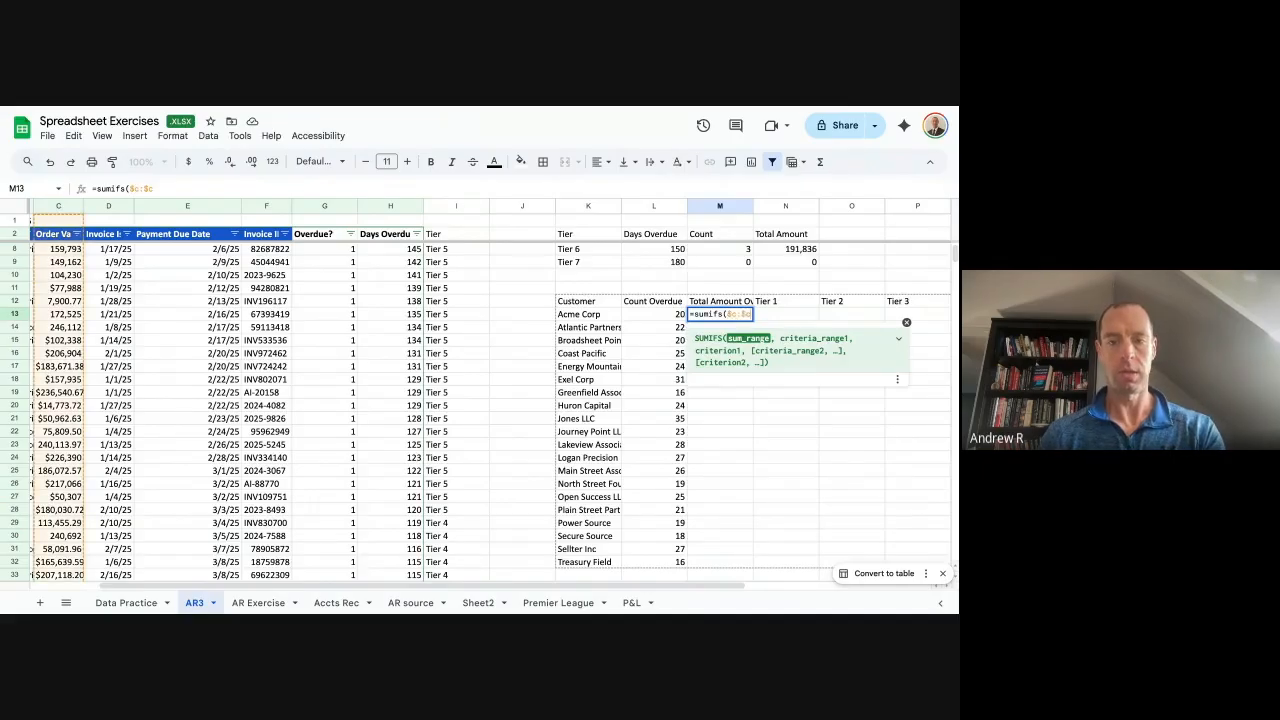
pyautogui.write(',')
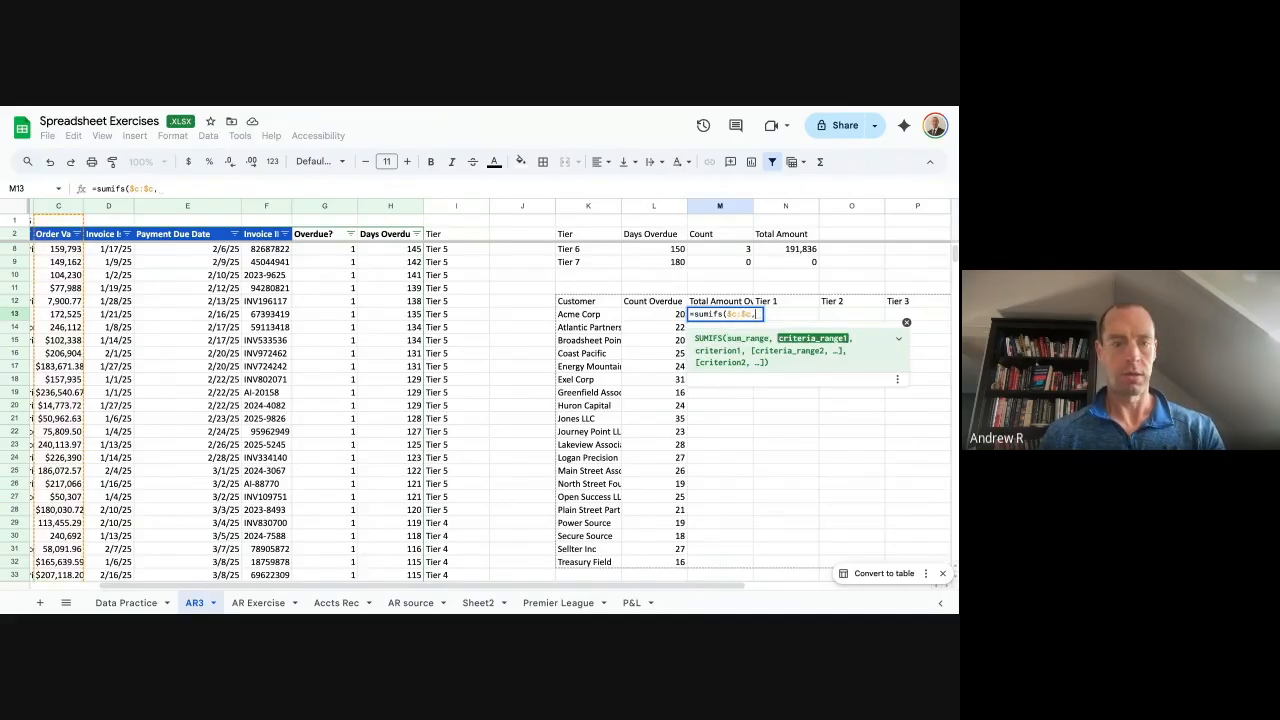
pyautogui.click(588, 314)
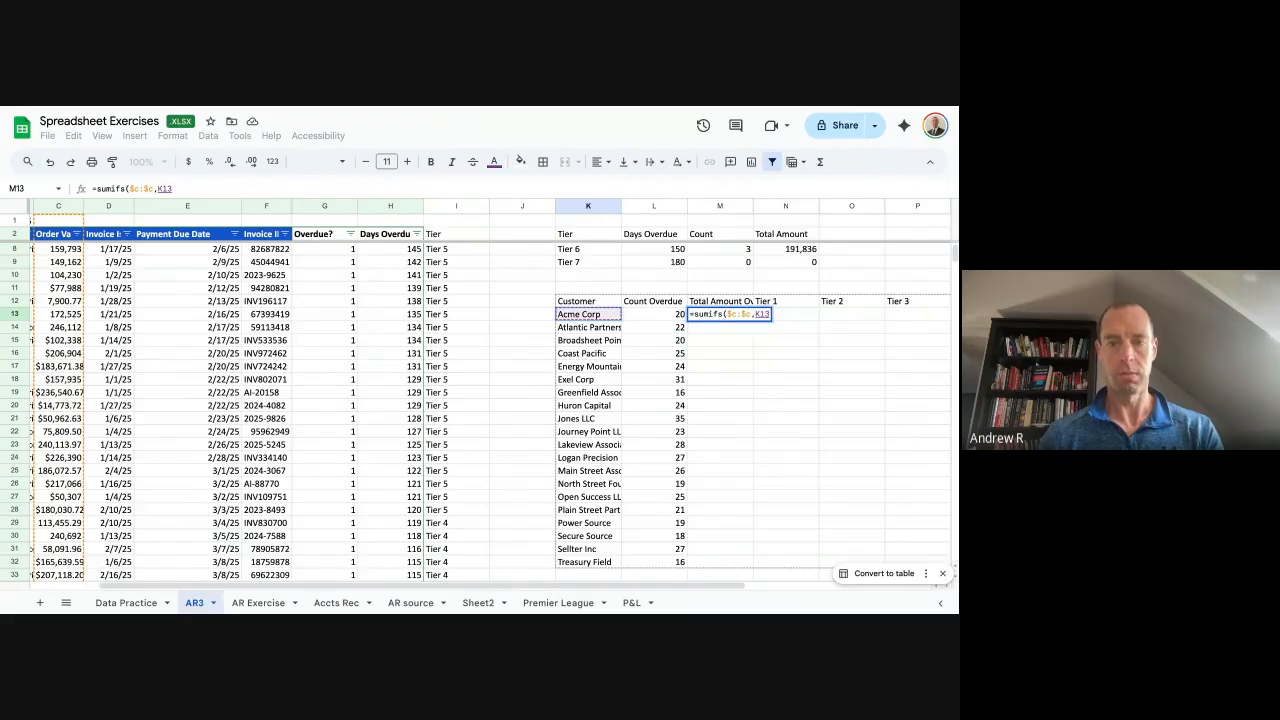
pyautogui.press('BackSpace')
pyautogui.press('BackSpace')
pyautogui.press('BackSpace')
pyautogui.write('a')
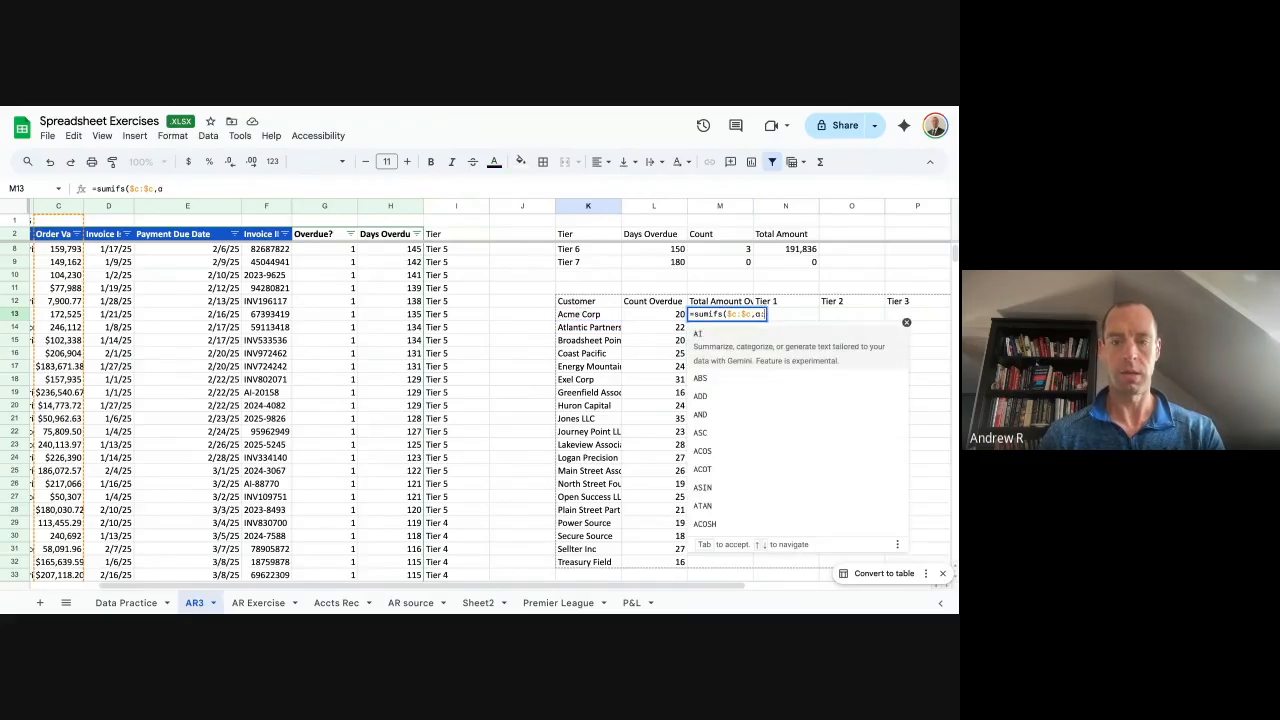
pyautogui.write(':a')
pyautogui.press('F4')
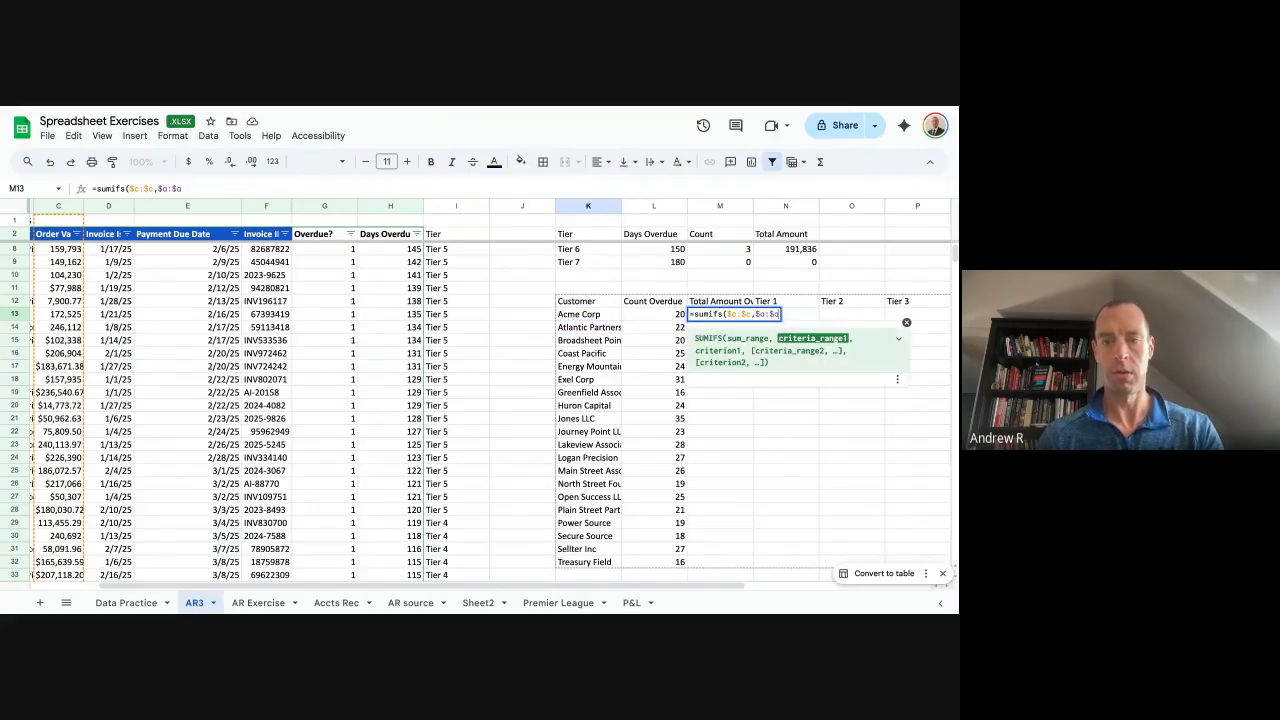
pyautogui.write(',')
pyautogui.press('Left')
pyautogui.press('Left')
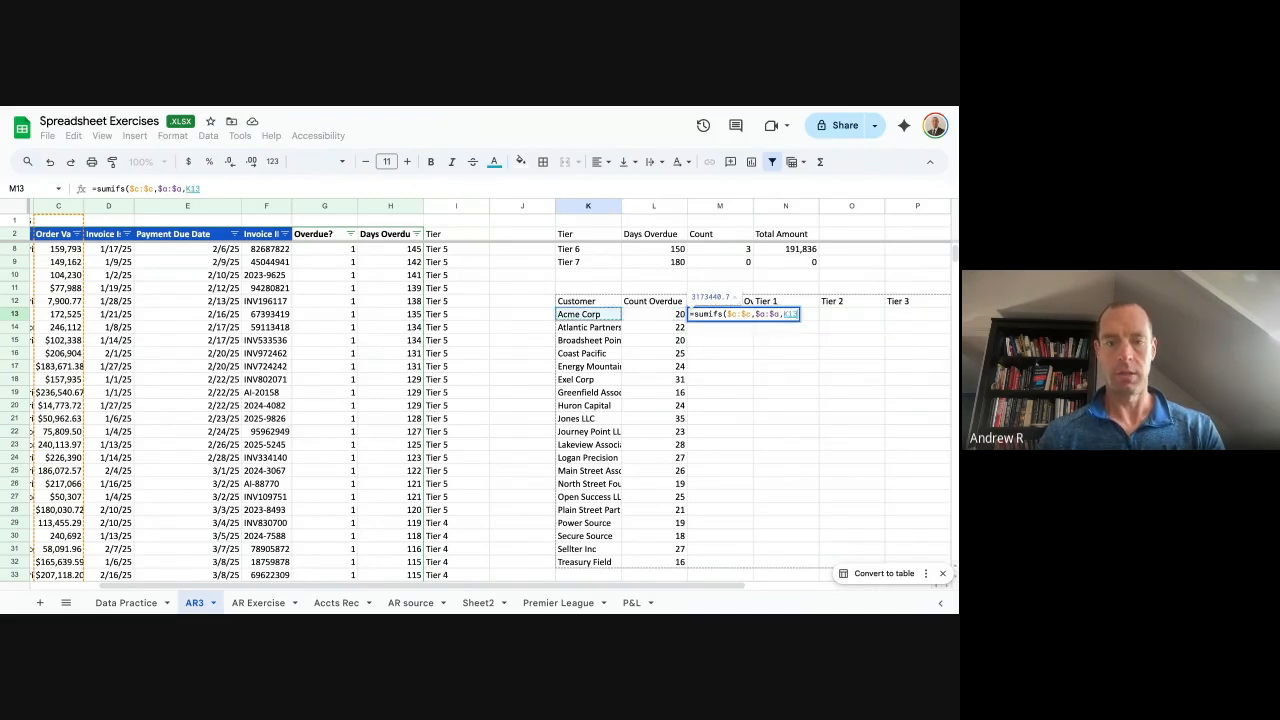
pyautogui.write(')')
pyautogui.press('Return')
pyautogui.hotkey('ctrl', 'Return')
pyautogui.press('Up')
pyautogui.press('Right')
pyautogui.press('Right')
pyautogui.press('Left')
pyautogui.press('Left')
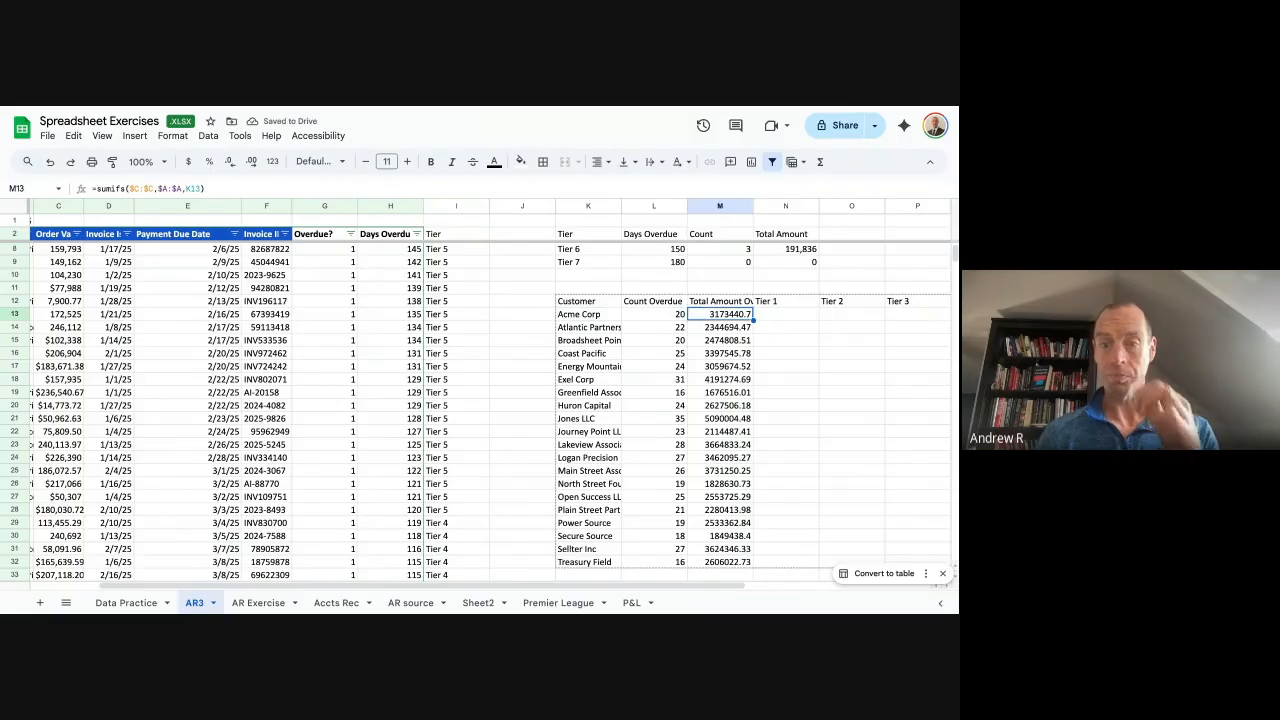
# Format M13:M32 as Number with no decimals, showing 3,173,441 for Acme Corp.
pyautogui.press('Left')
pyautogui.press('Up')
pyautogui.press('Down')
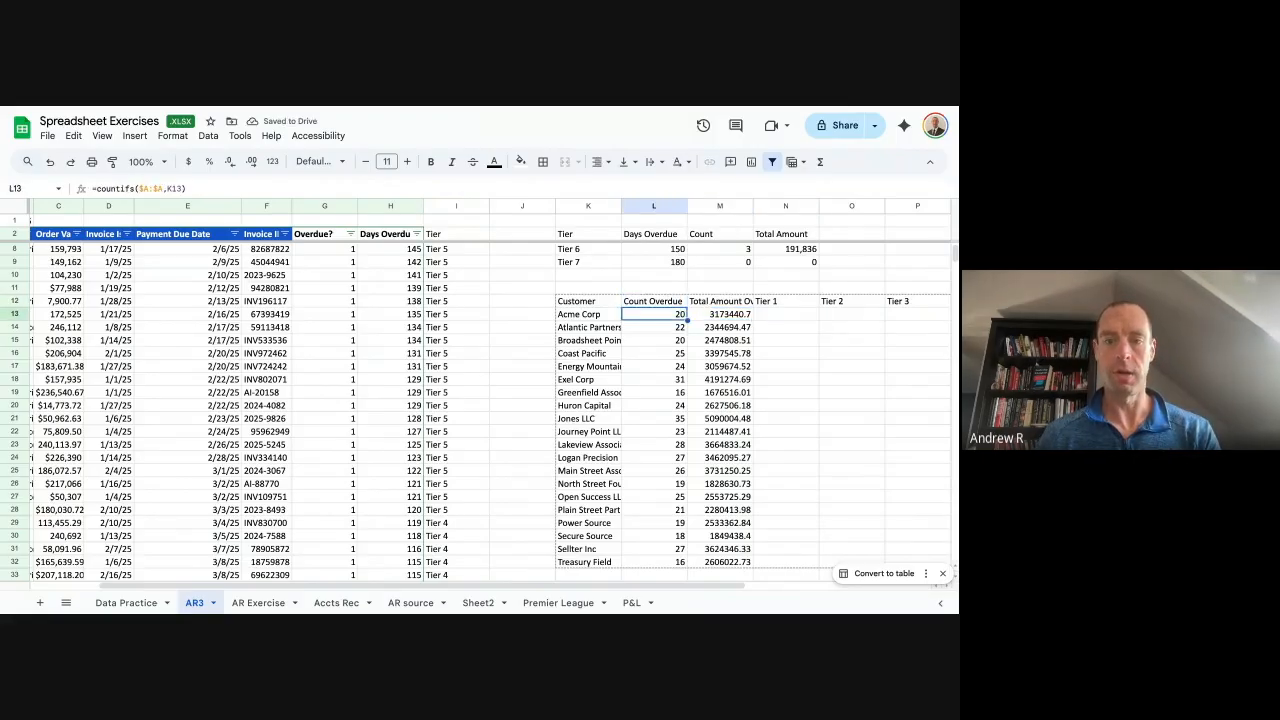
pyautogui.press('Right')
pyautogui.hotkey('ctrl', 'shift', 'Down')
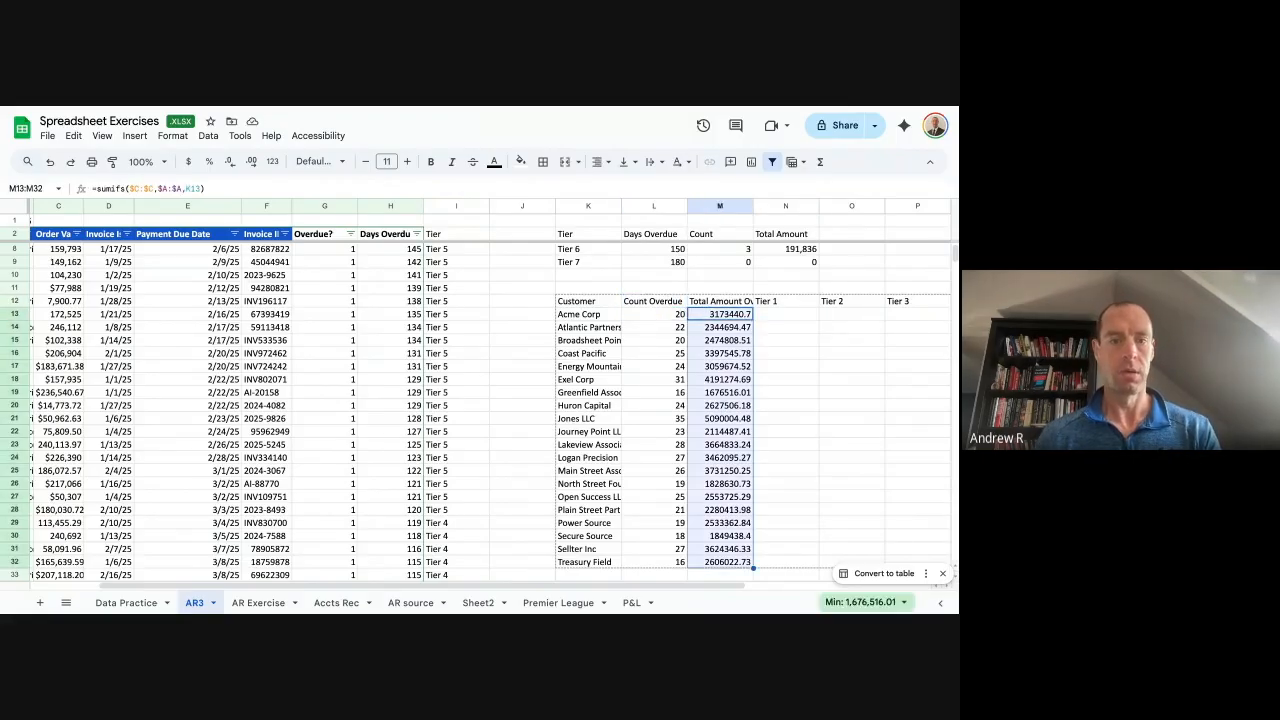
pyautogui.click(272, 162)
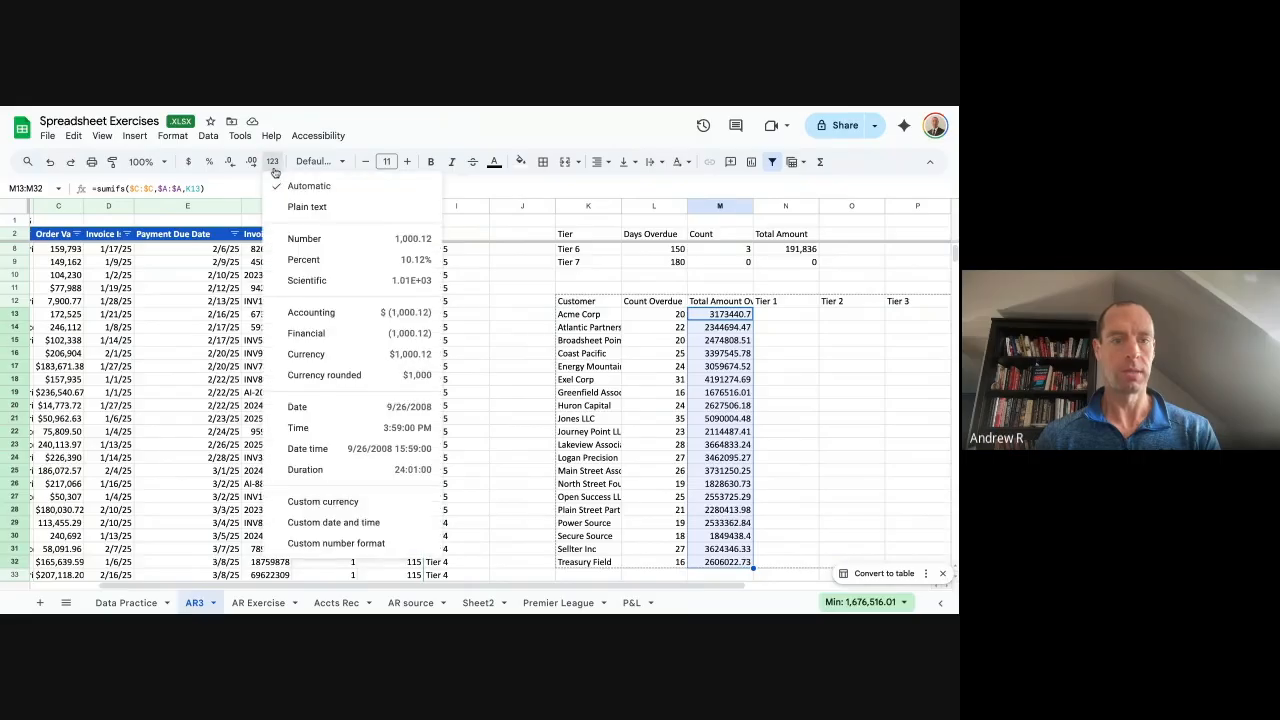
pyautogui.click(320, 238)
pyautogui.click(229, 162)
pyautogui.click(229, 162)
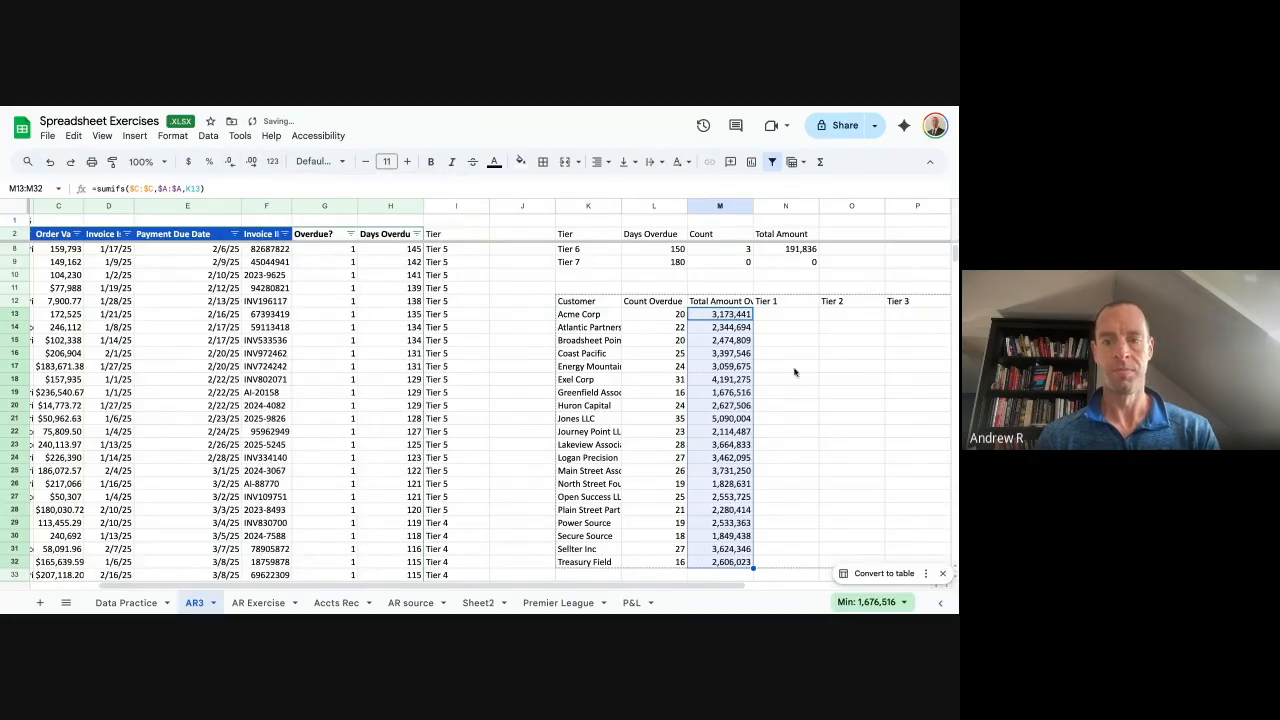
pyautogui.click(732, 343)
pyautogui.press('Right')
pyautogui.press('Right')
pyautogui.press('Right')
pyautogui.press('Right')
pyautogui.press('Right')
pyautogui.press('Right')
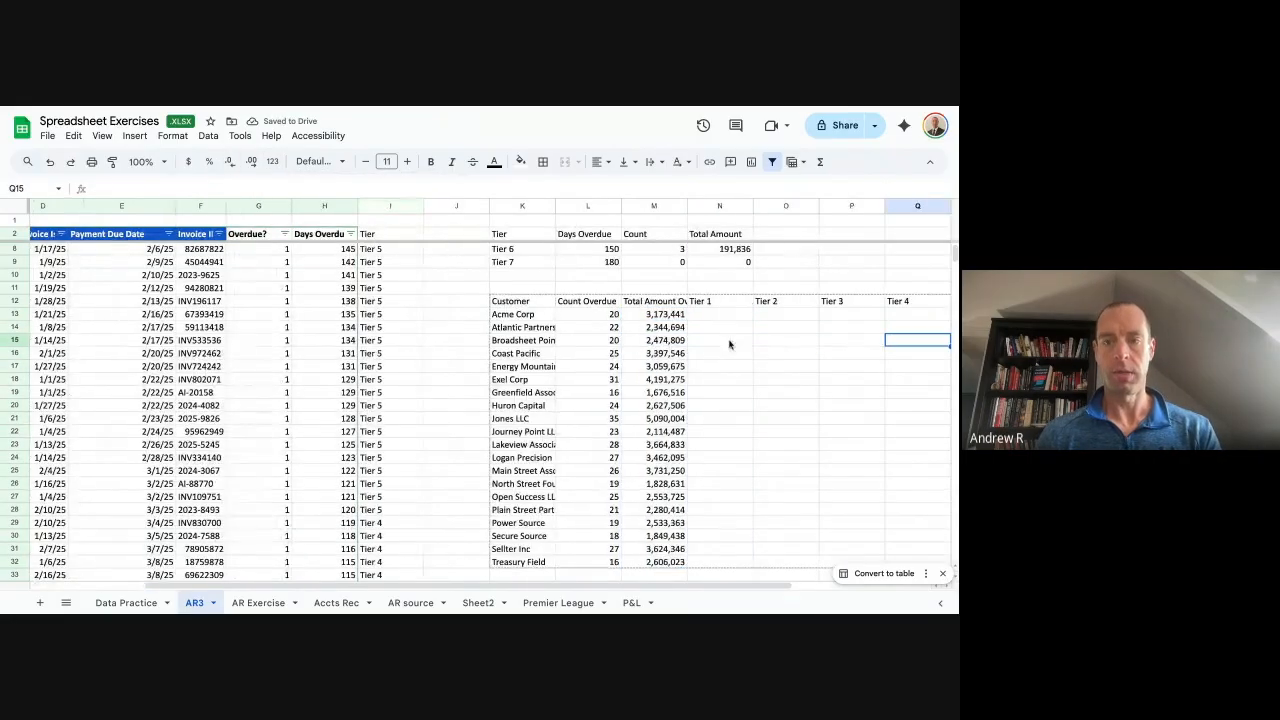
# Delete the Tier 7 header from T12.
pyautogui.press('Left')
pyautogui.press('Left')
pyautogui.press('Left')
pyautogui.press('Left')
pyautogui.press('Up')
pyautogui.press('Left')
pyautogui.press('Right')
pyautogui.press('Left')
pyautogui.press('Up')
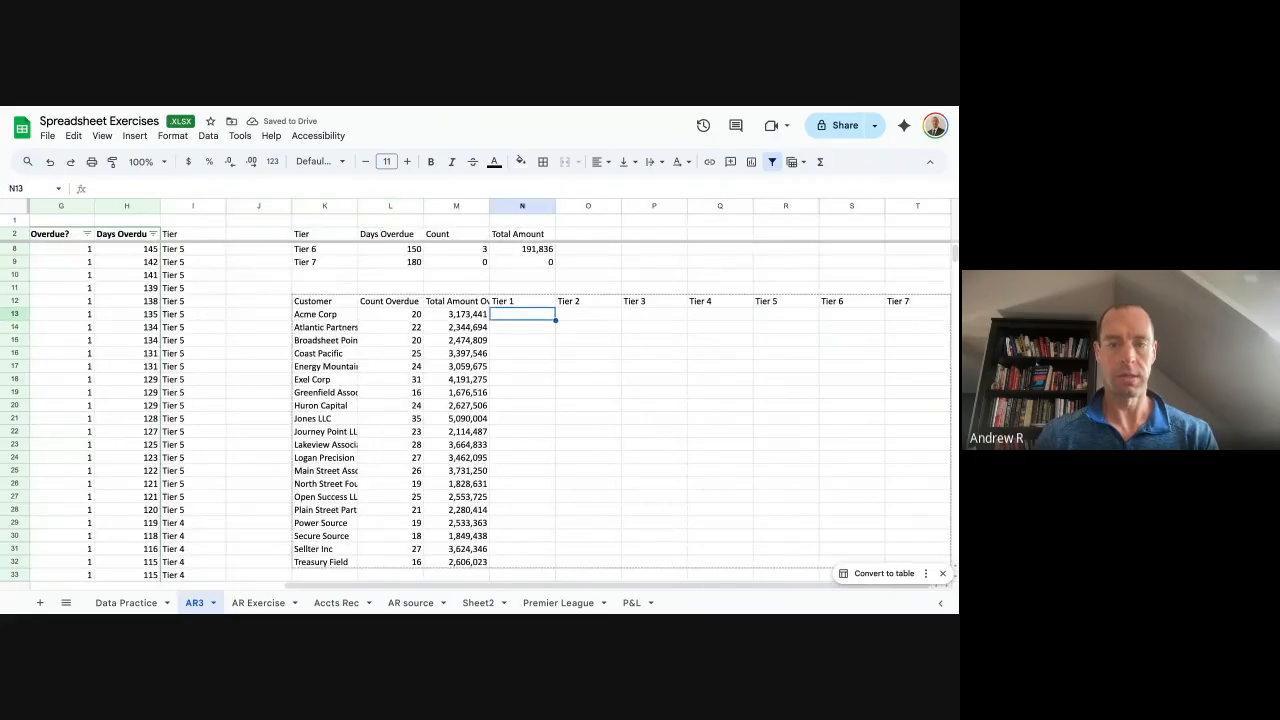
pyautogui.press('Up')
pyautogui.hotkey('ctrl', 'shift', 'Right')
pyautogui.press('Right')
pyautogui.hotkey('ctrl', 'Right')
pyautogui.press('Delete')
# Copy the Tier 1–Tier 6 headers in N12:S12 into T12:Y12 as a second group.
pyautogui.press('Left')
pyautogui.press('Left')
pyautogui.press('Left')
pyautogui.press('Left')
pyautogui.press('Left')
pyautogui.press('Left')
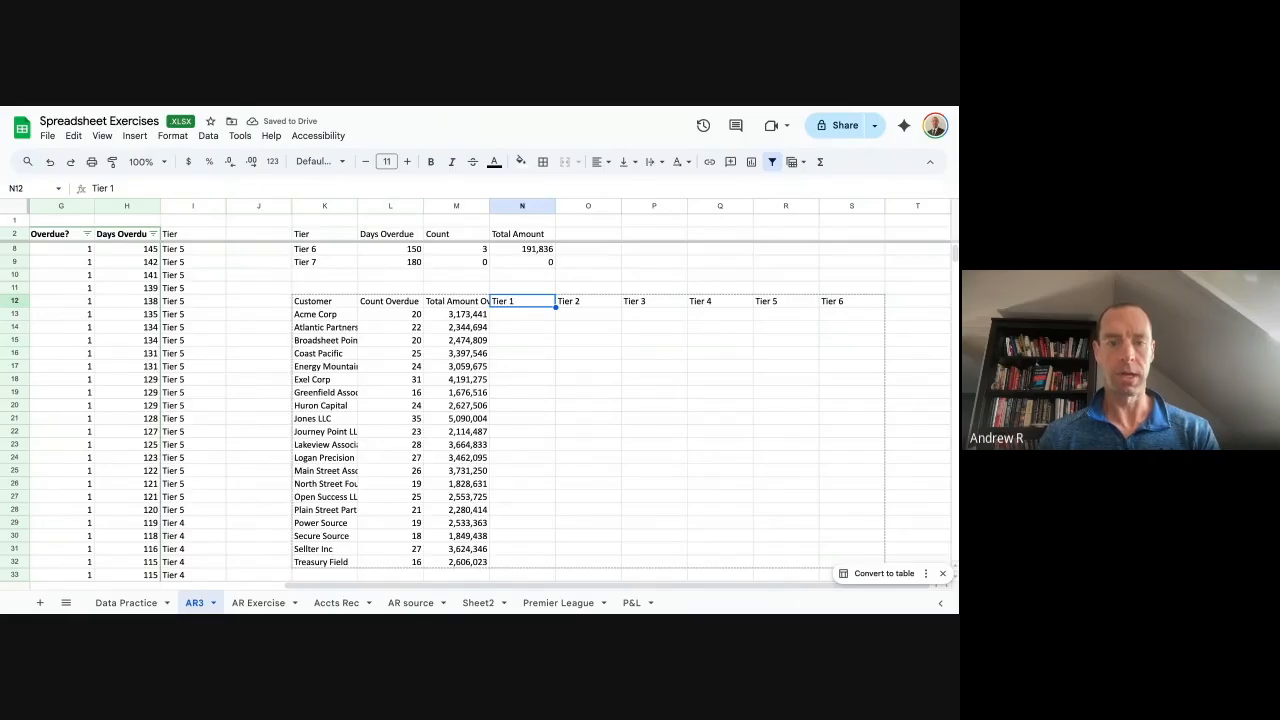
pyautogui.press('Right')
pyautogui.press('Right')
pyautogui.press('Right')
pyautogui.press('Left')
pyautogui.press('Left')
pyautogui.press('Left')
pyautogui.press('Right')
pyautogui.press('Right')
pyautogui.press('Left')
pyautogui.press('Left')
pyautogui.press('Left')
pyautogui.press('Left')
pyautogui.press('Left')
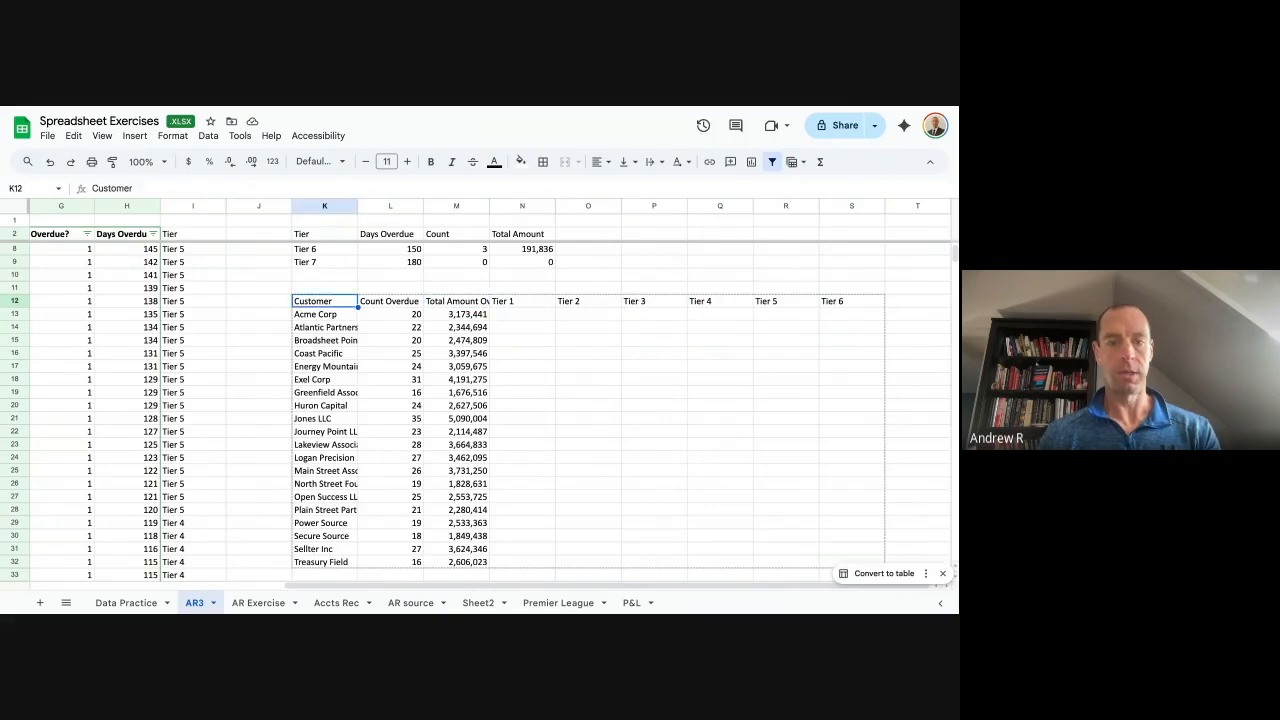
pyautogui.hotkey('ctrl', 'Right')
pyautogui.press('Left')
pyautogui.press('Left')
pyautogui.press('Left')
pyautogui.hotkey('ctrl', 'Right')
pyautogui.press('Left')
pyautogui.press('Left')
pyautogui.press('Left')
pyautogui.press('Left')
pyautogui.press('Left')
pyautogui.hotkey('ctrl', 'shift', 'Right')
pyautogui.hotkey('ctrl', 'c')
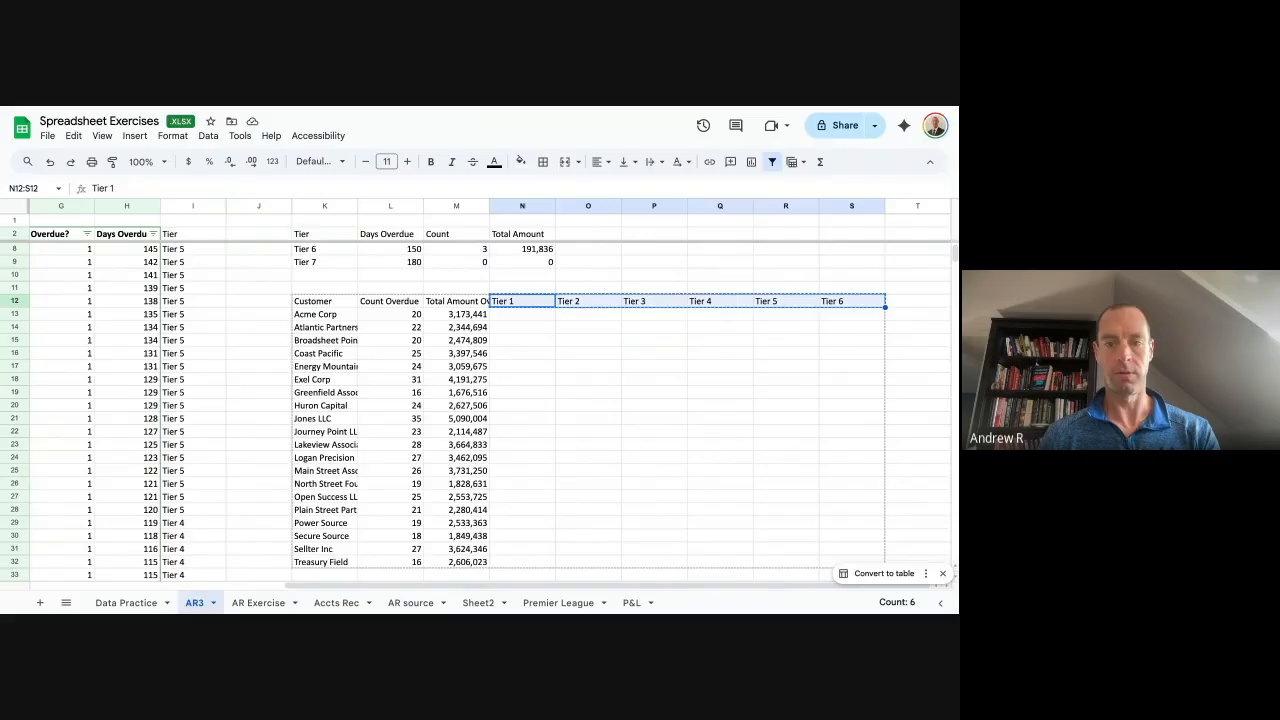
pyautogui.hotkey('ctrl', 'Right')
pyautogui.press('Right')
pyautogui.hotkey('ctrl', 'v')
pyautogui.press('Left')
pyautogui.press('Left')
pyautogui.press('Right')
pyautogui.press('Right')
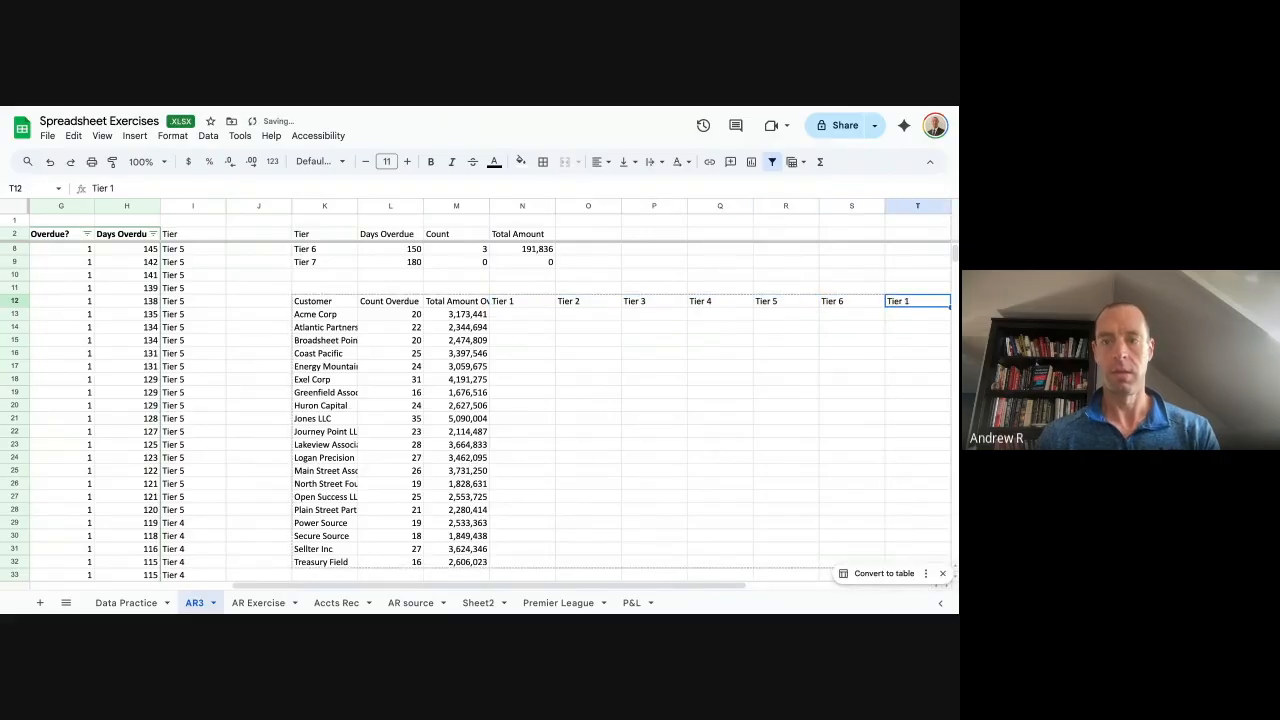
# Insert six empty columns to the right of columns T:Y.
pyautogui.hscroll(5, 846, 271)
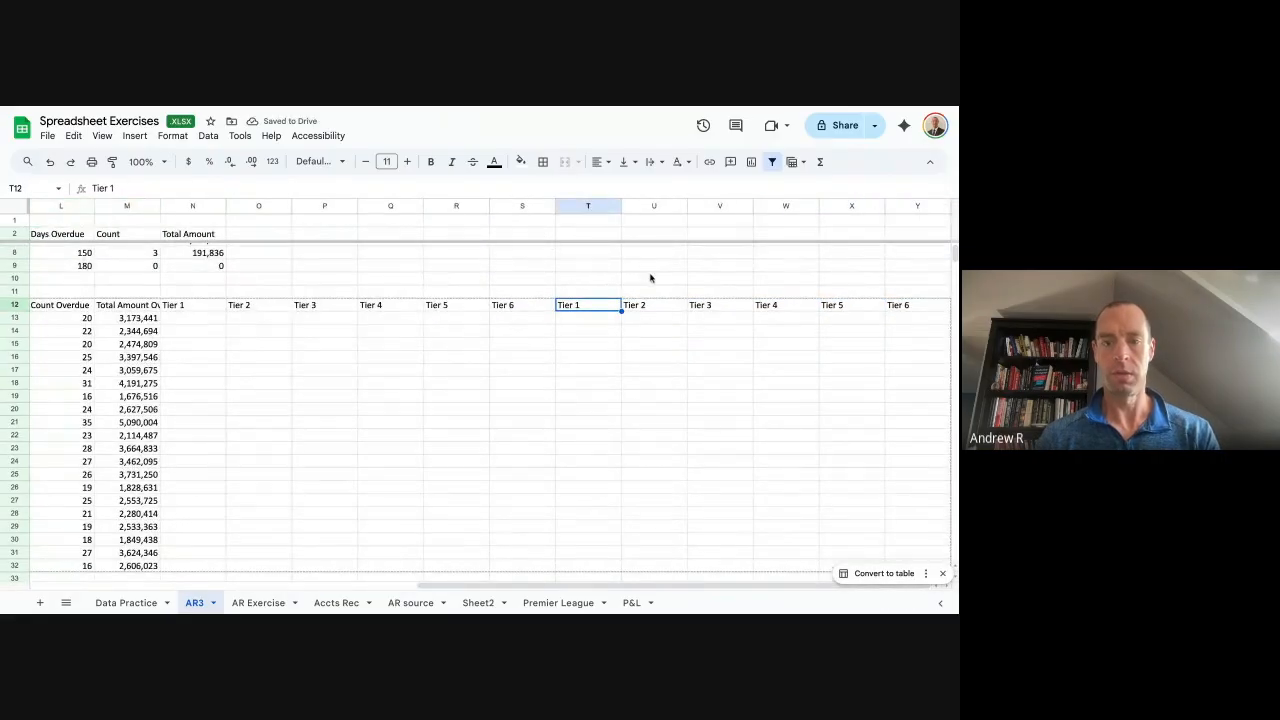
pyautogui.moveTo(912, 210); pyautogui.dragTo(574, 216)
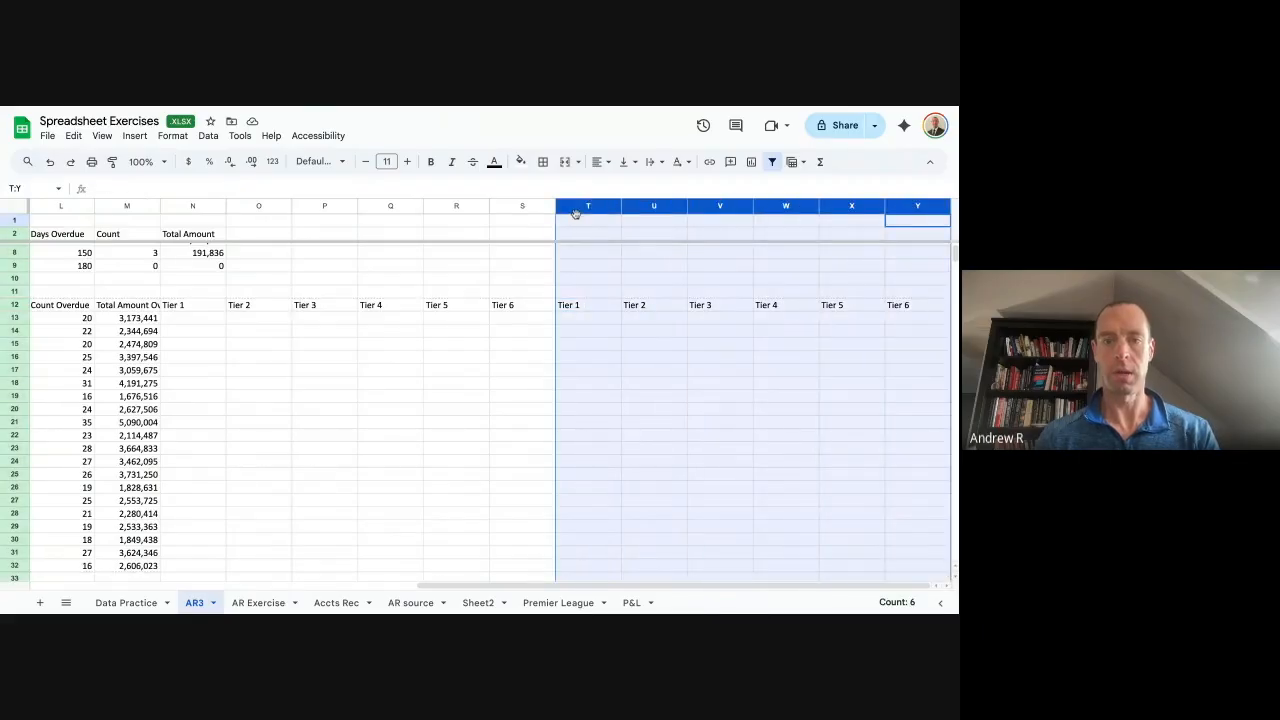
pyautogui.rightClick(576, 214)
pyautogui.click(650, 287)
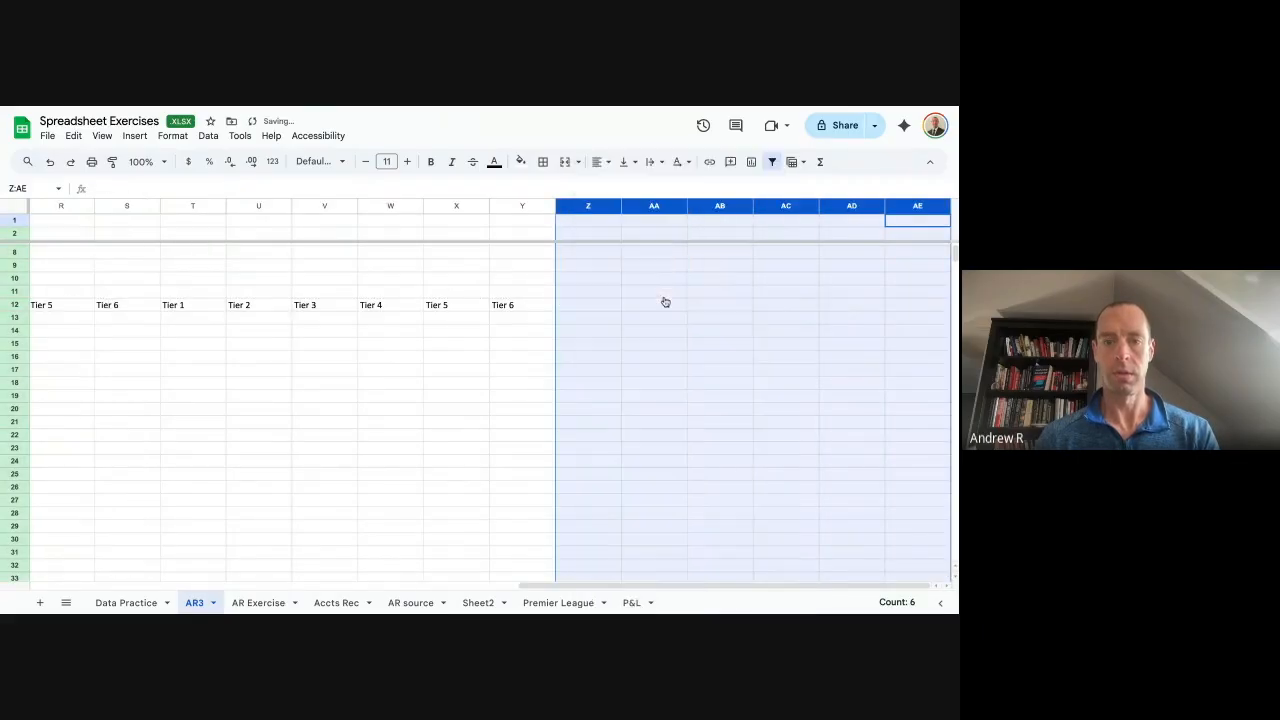
# Paste a third set of Tier 1–Tier 6 headers into Z12:AE12.
pyautogui.click(423, 309)
pyautogui.click(196, 310)
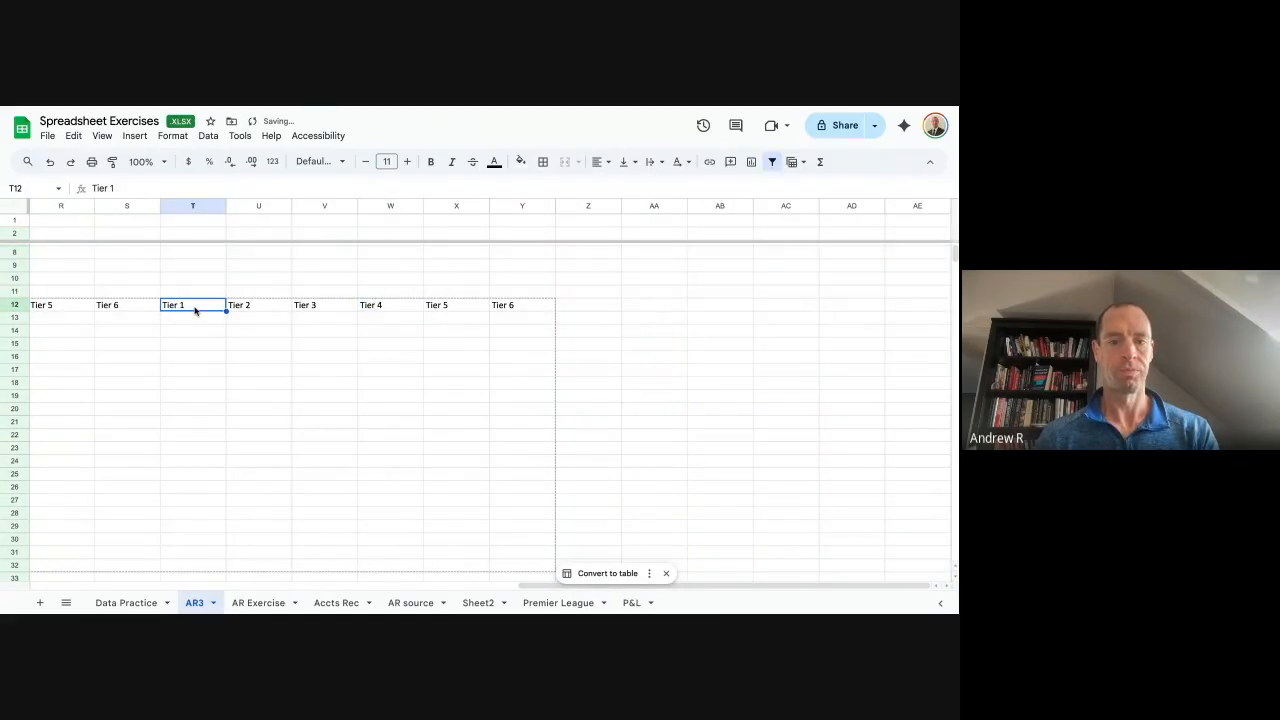
pyautogui.hotkey('ctrl', 'shift', 'Right')
pyautogui.hotkey('ctrl', 'c')
pyautogui.press('Right')
pyautogui.hotkey('ctrl', 'Right')
pyautogui.press('Right')
pyautogui.hotkey('ctrl', 'v')
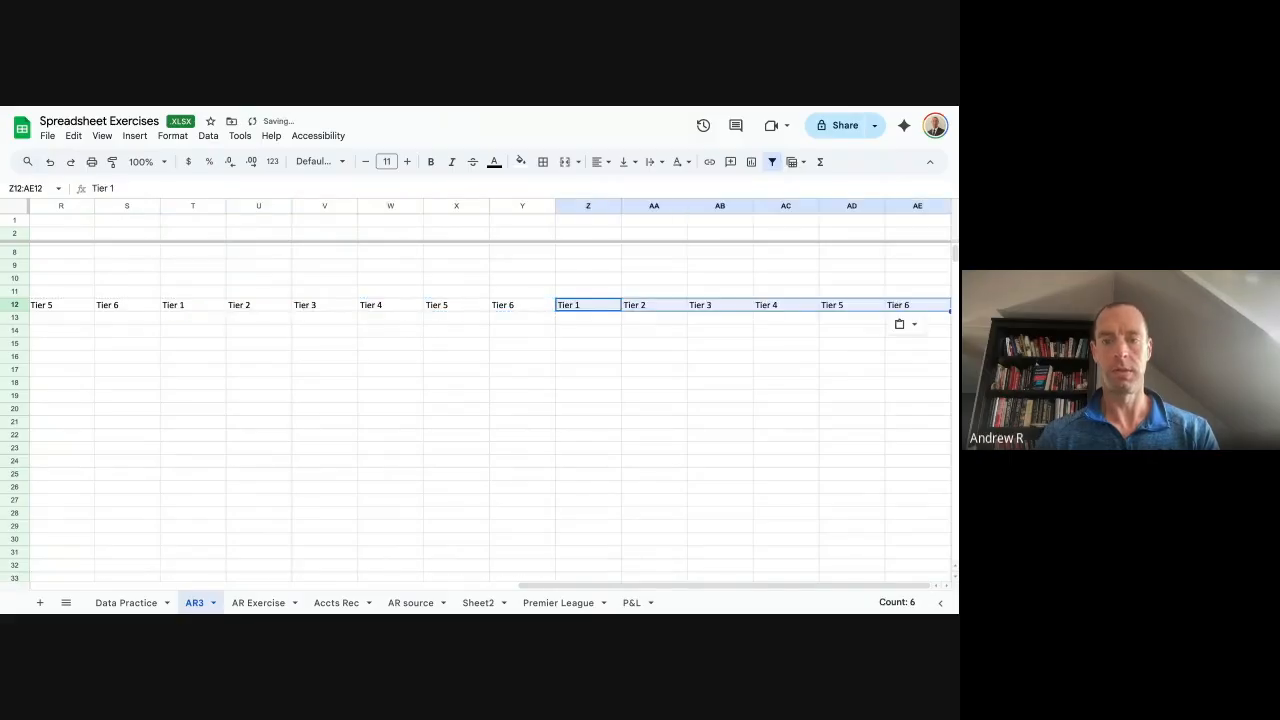
# Merge cells N11:S11 above the first tier group.
pyautogui.hotkey('ctrl', 'Left')
pyautogui.hotkey('ctrl', 'Left')
pyautogui.press('Right')
pyautogui.press('Right')
pyautogui.press('Right')
pyautogui.press('Up')
pyautogui.press('Right')
pyautogui.press('Right')
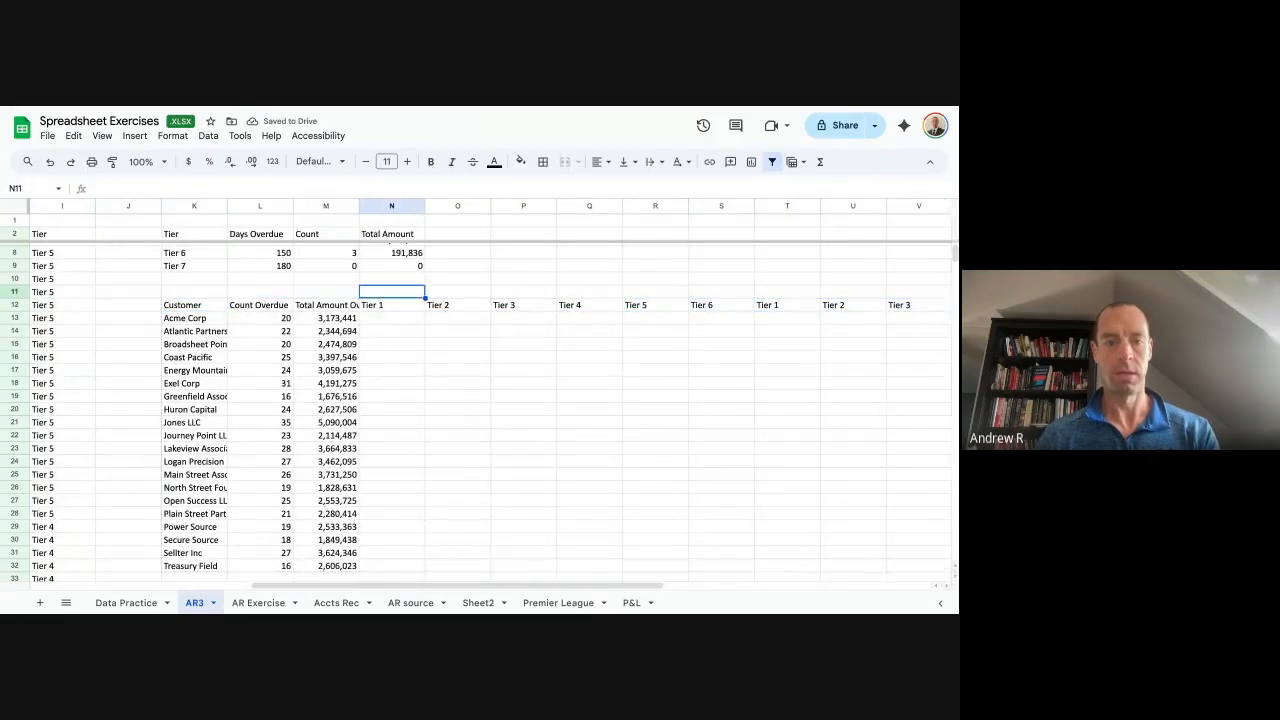
pyautogui.hotkey('shift', 'Right')
pyautogui.hotkey('shift', 'Right')
pyautogui.hotkey('shift', 'Right')
pyautogui.hotkey('shift', 'Right')
pyautogui.hotkey('shift', 'Right')
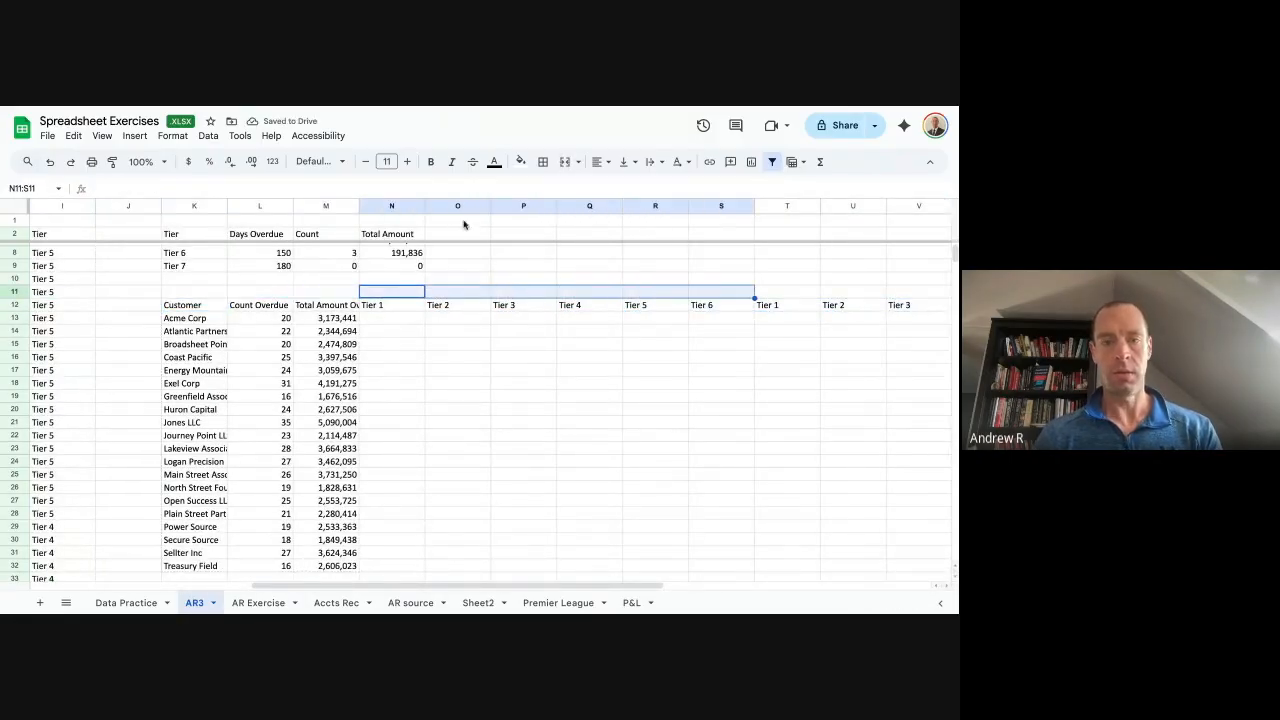
pyautogui.click(565, 162)
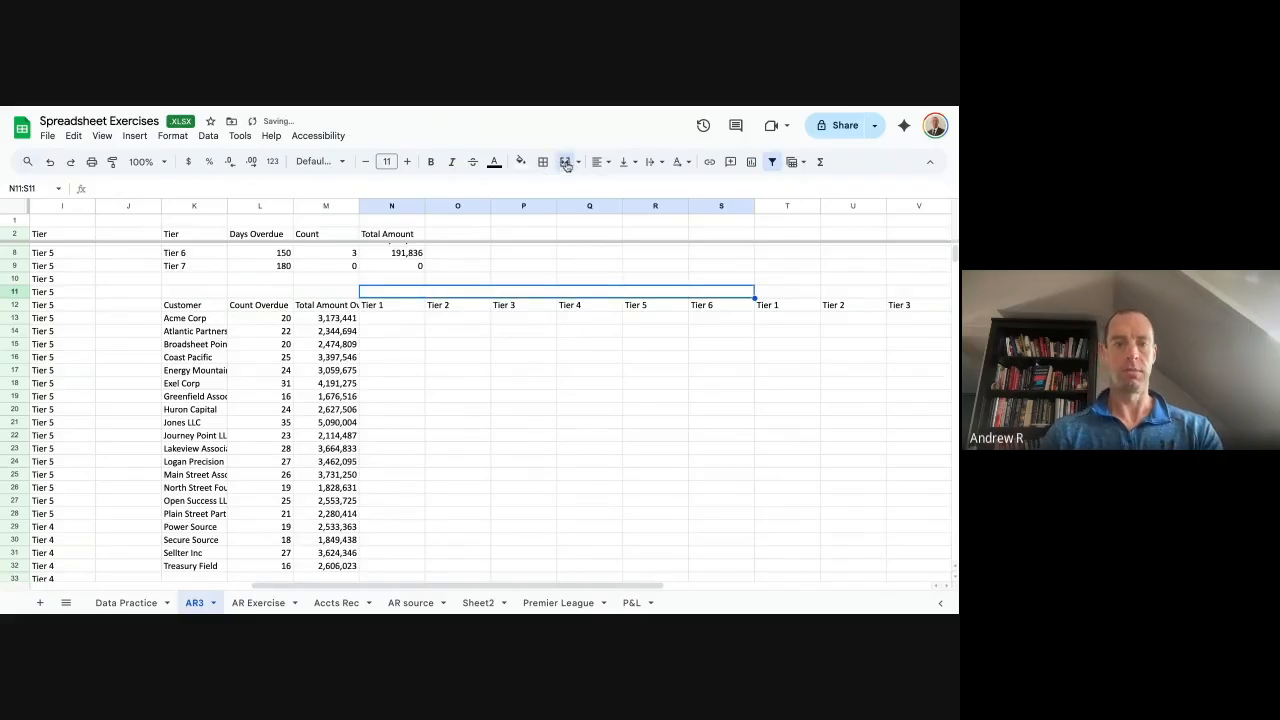
# Title the merged N11 cell 'Total Count by Tier' and centre it.
pyautogui.write('Total COunt')
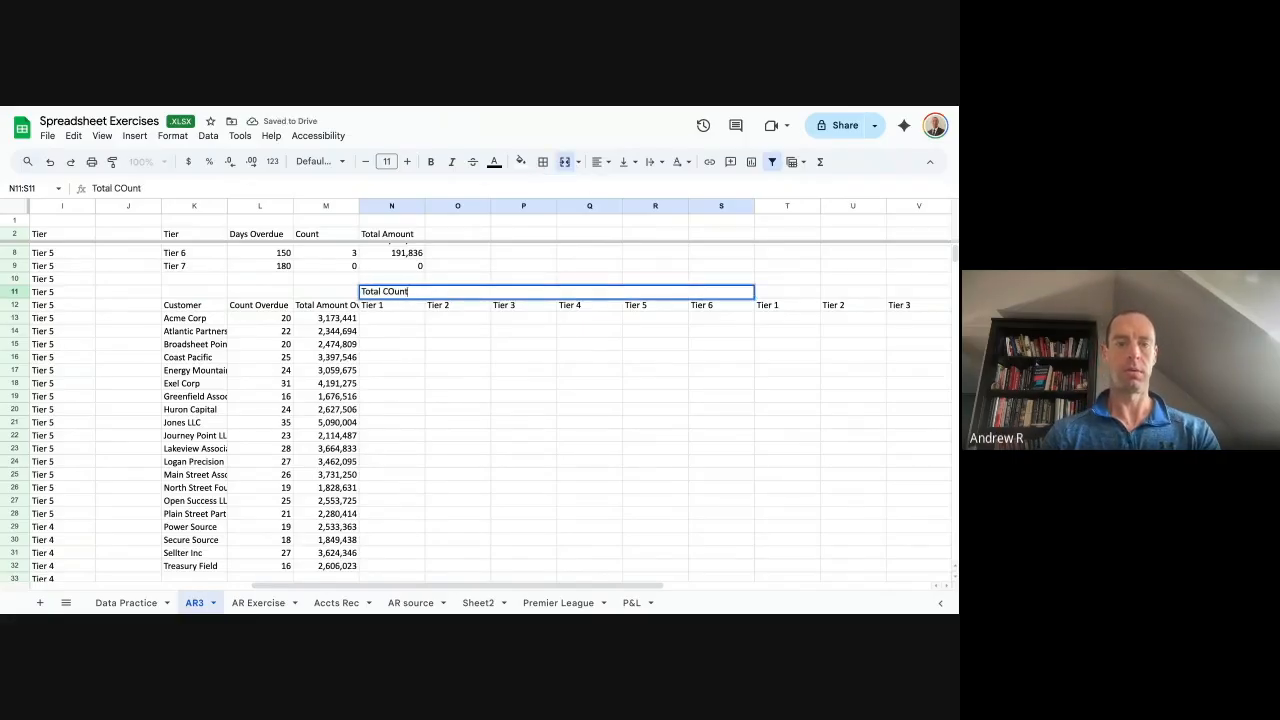
pyautogui.press('BackSpace')
pyautogui.press('BackSpace')
pyautogui.write('ount by')
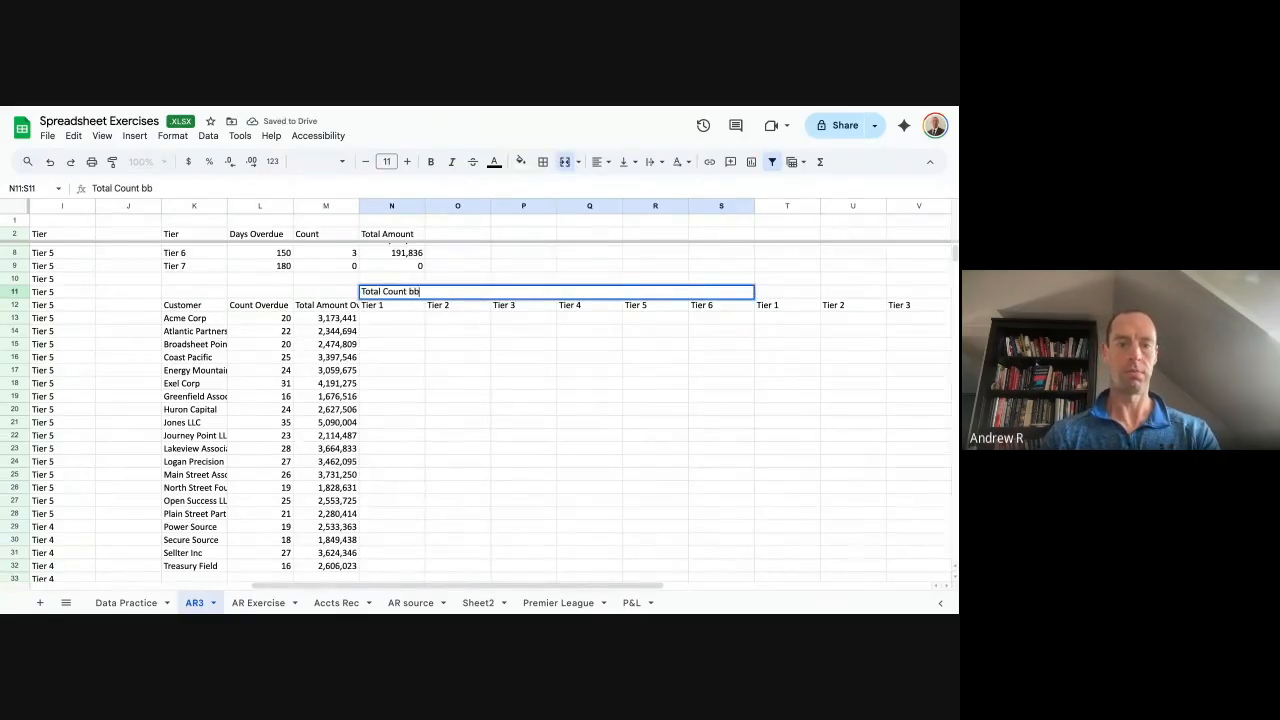
pyautogui.write(' Tier')
pyautogui.press('Return')
pyautogui.press('Up')
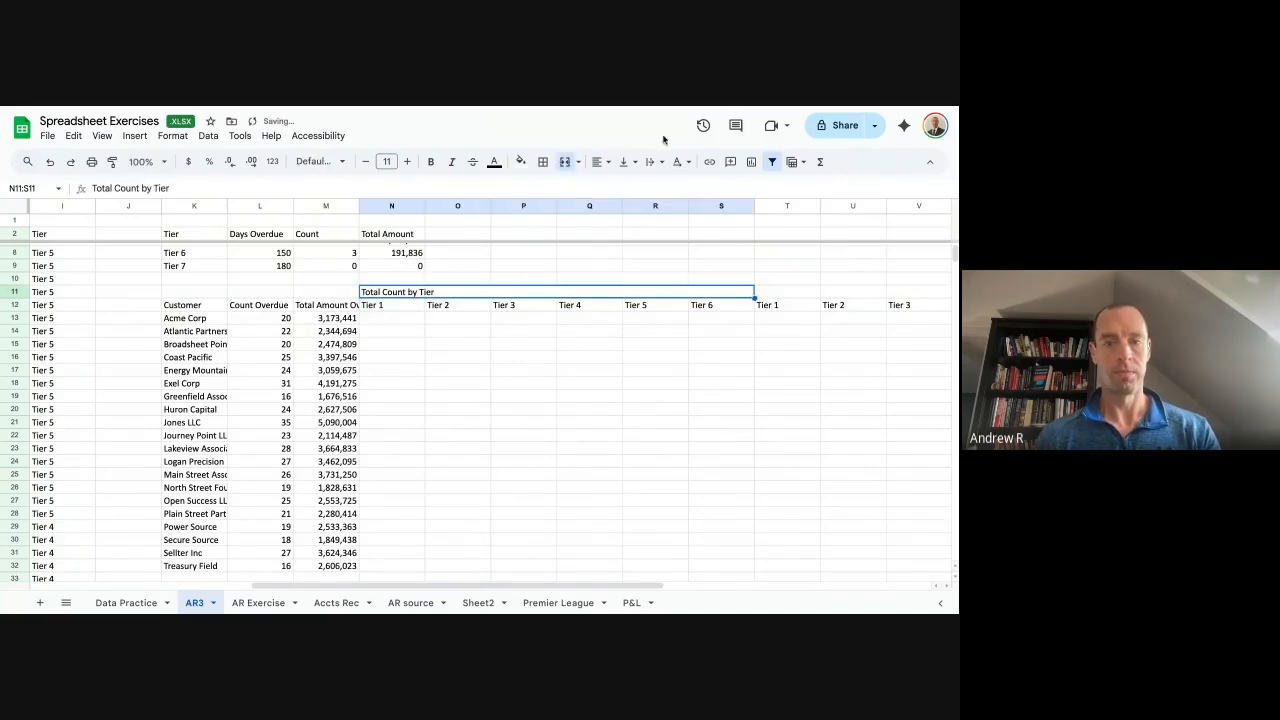
pyautogui.click(597, 161)
pyautogui.click(617, 187)
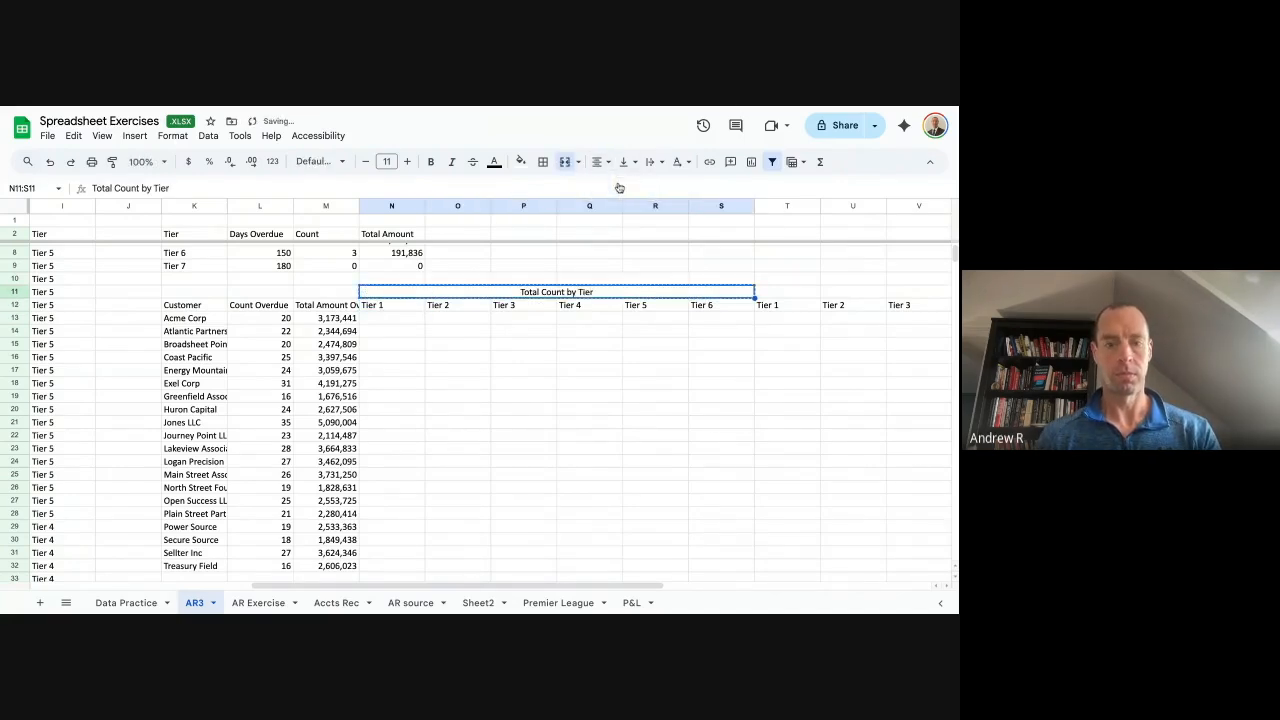
# Copy the centred title above the second and third tier groups at T11 and Z11.
pyautogui.press('Right')
pyautogui.hotkey('ctrl', 'v')
pyautogui.press('Right')
pyautogui.press('Right')
pyautogui.press('Right')
pyautogui.press('Left')
pyautogui.press('Left')
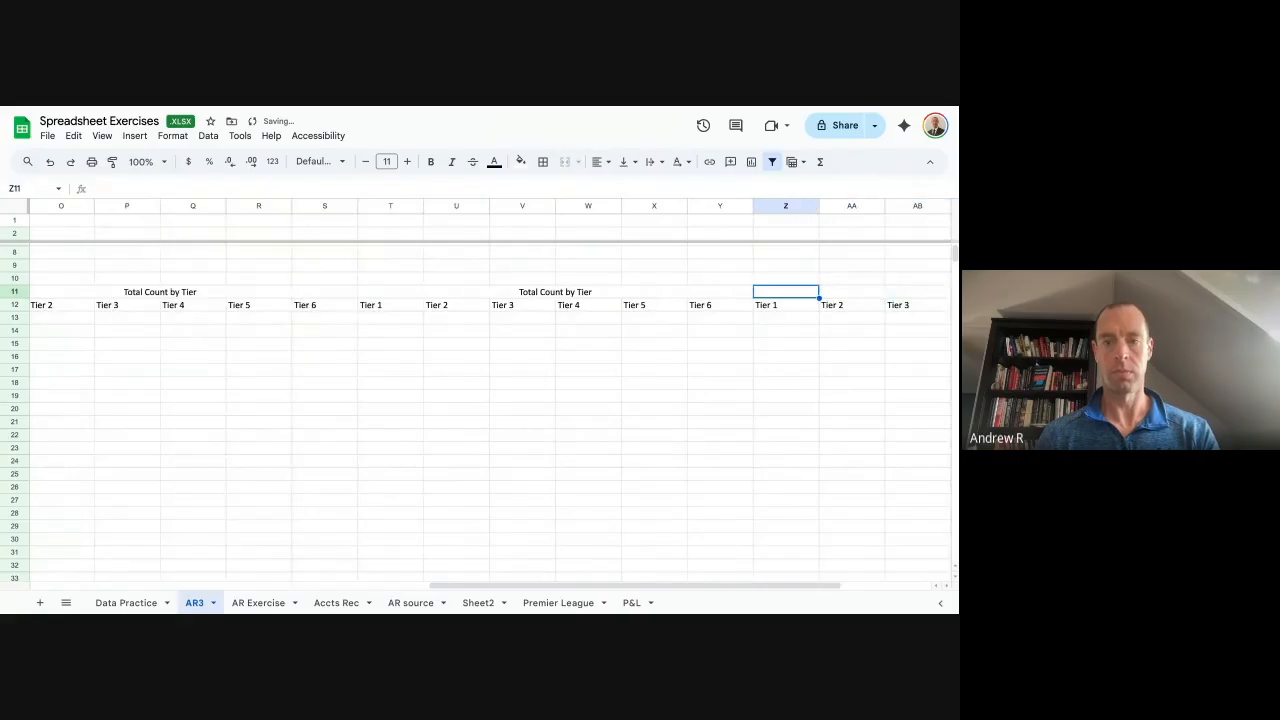
pyautogui.press('Left')
# Change the T11 title to 'Total Amount by Tier'.
pyautogui.press('Return')
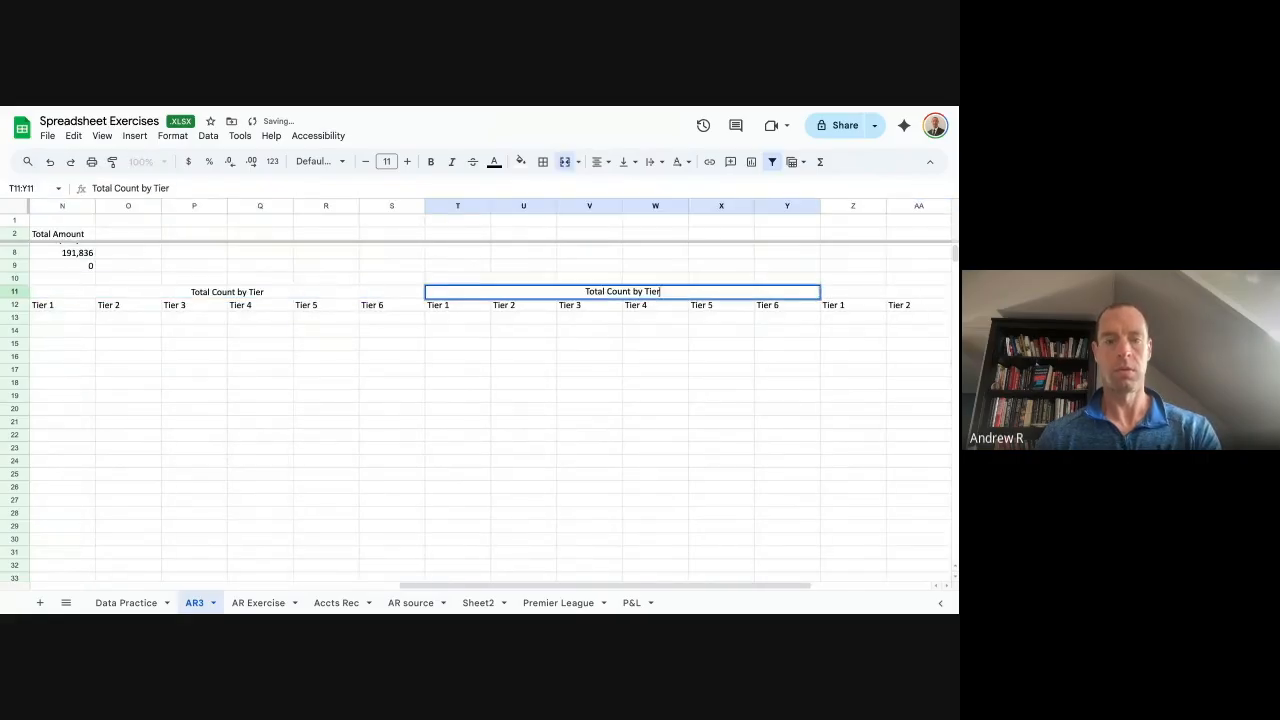
pyautogui.hotkey('ctrl', 'shift', 'Left')
pyautogui.write('Value')
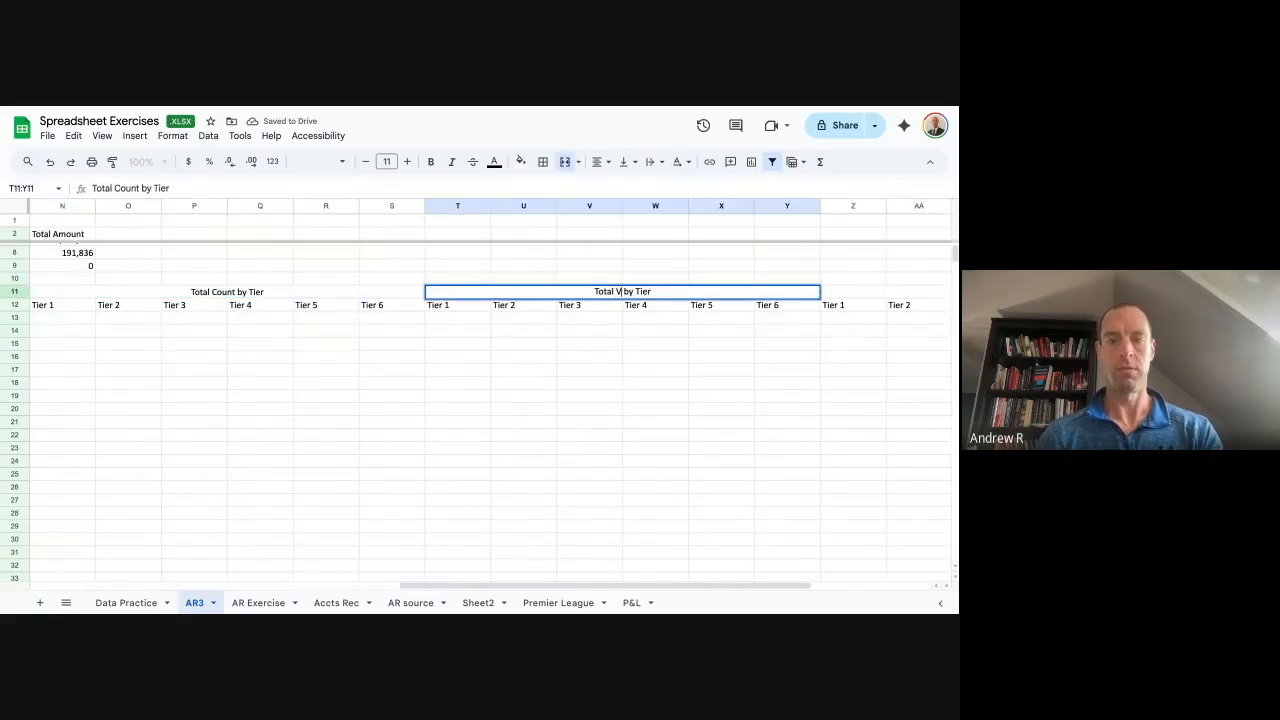
pyautogui.hotkey('ctrl', 'BackSpace')
pyautogui.write('Amount')
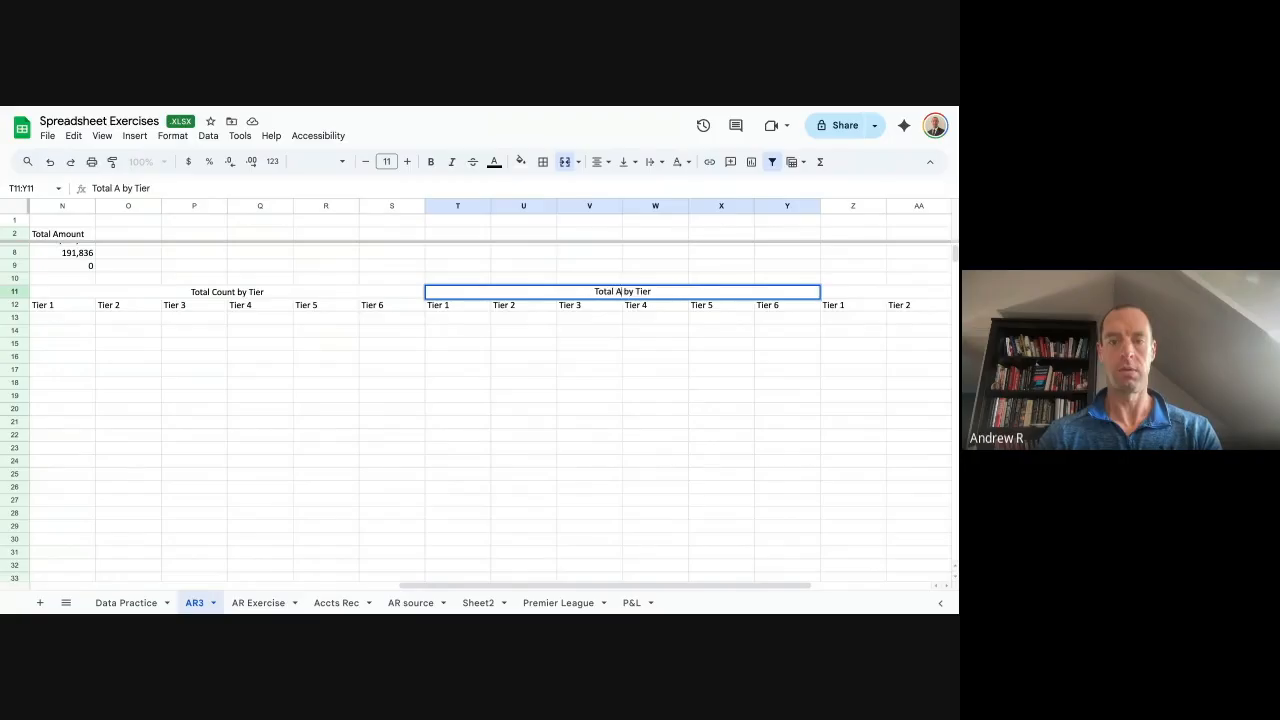
pyautogui.press('Tab')
pyautogui.press('Return')
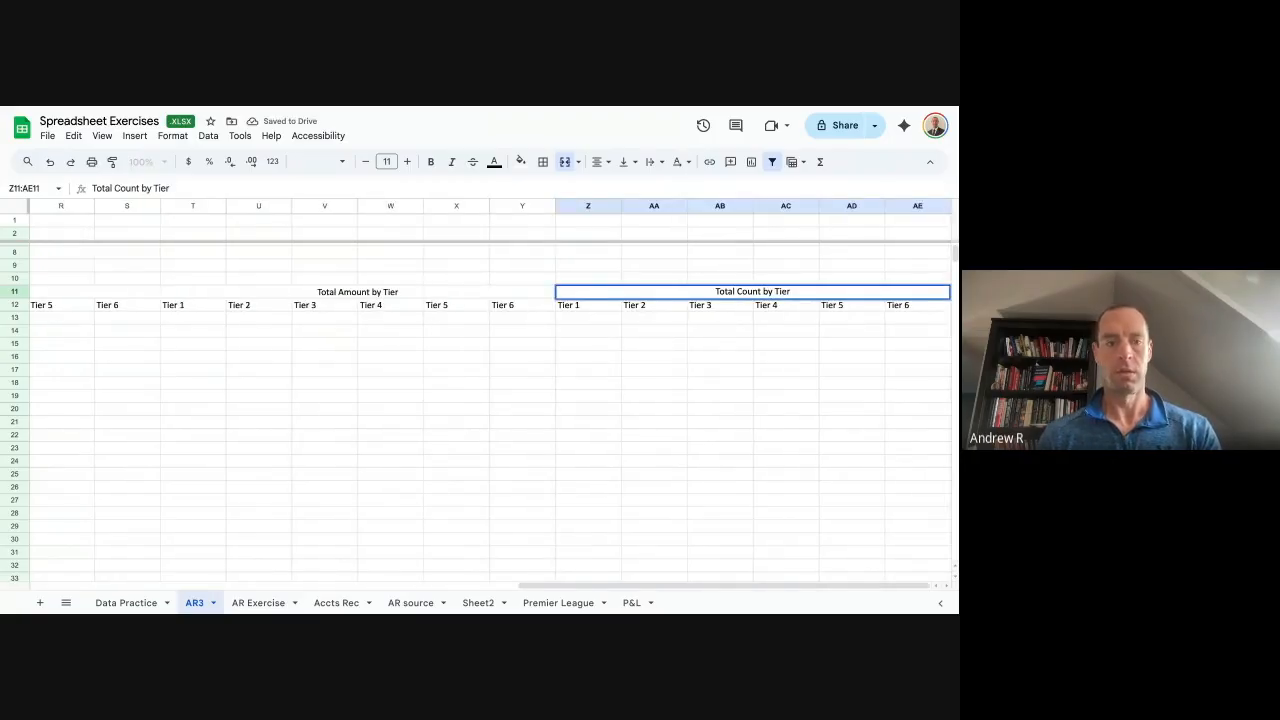
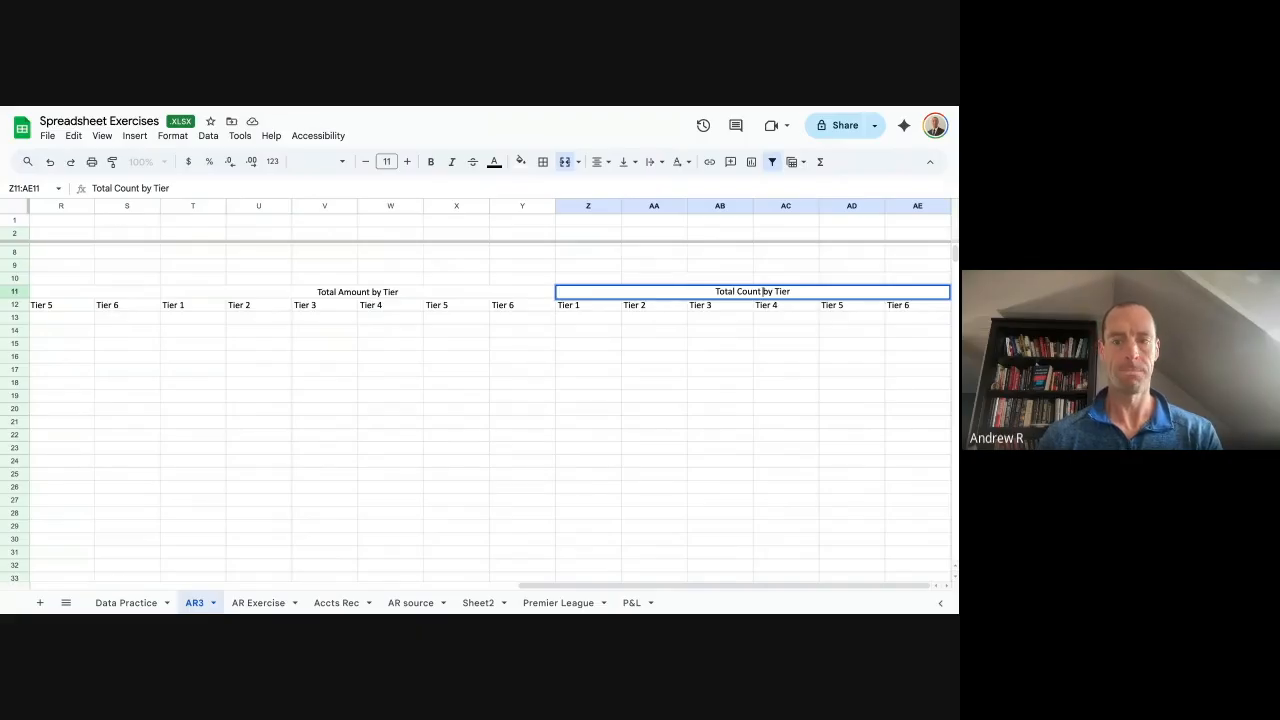
# Replace the third table's heading text with 'Average Overdue Invoice'.
pyautogui.moveTo(762, 291); pyautogui.dragTo(644, 291)
pyautogui.write('Average')
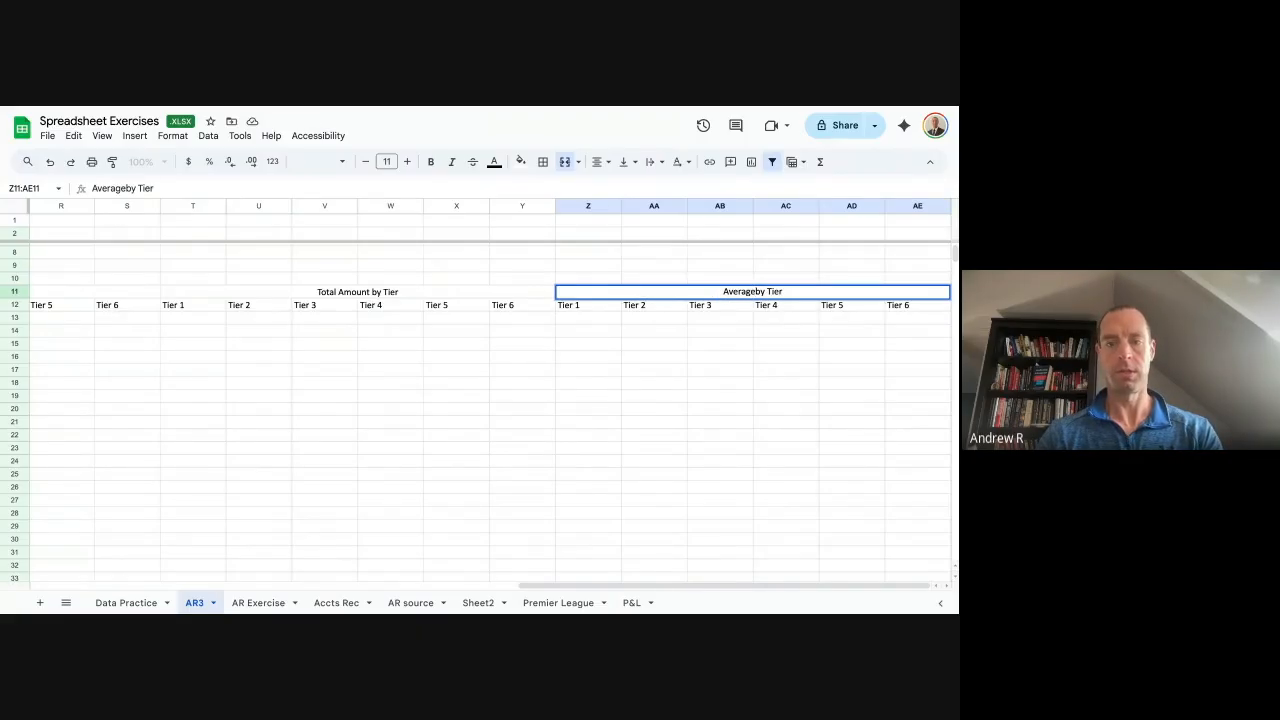
pyautogui.write(' O')
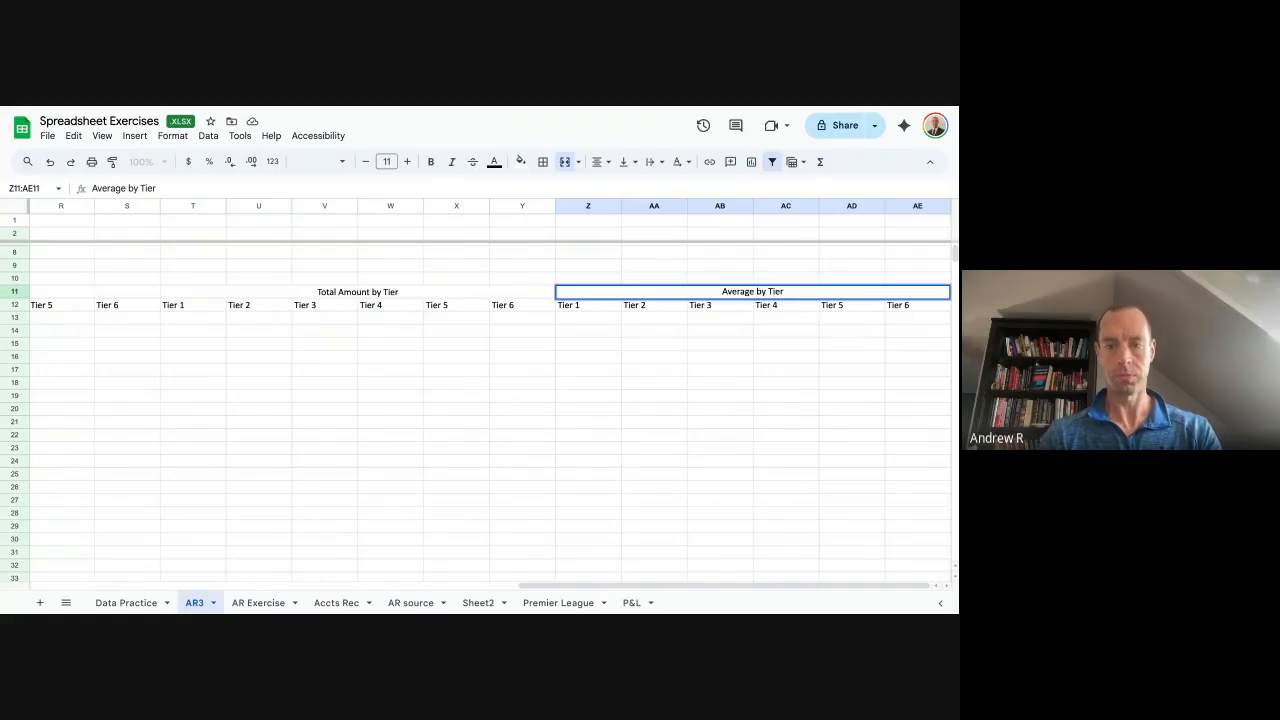
pyautogui.write('verdue ')
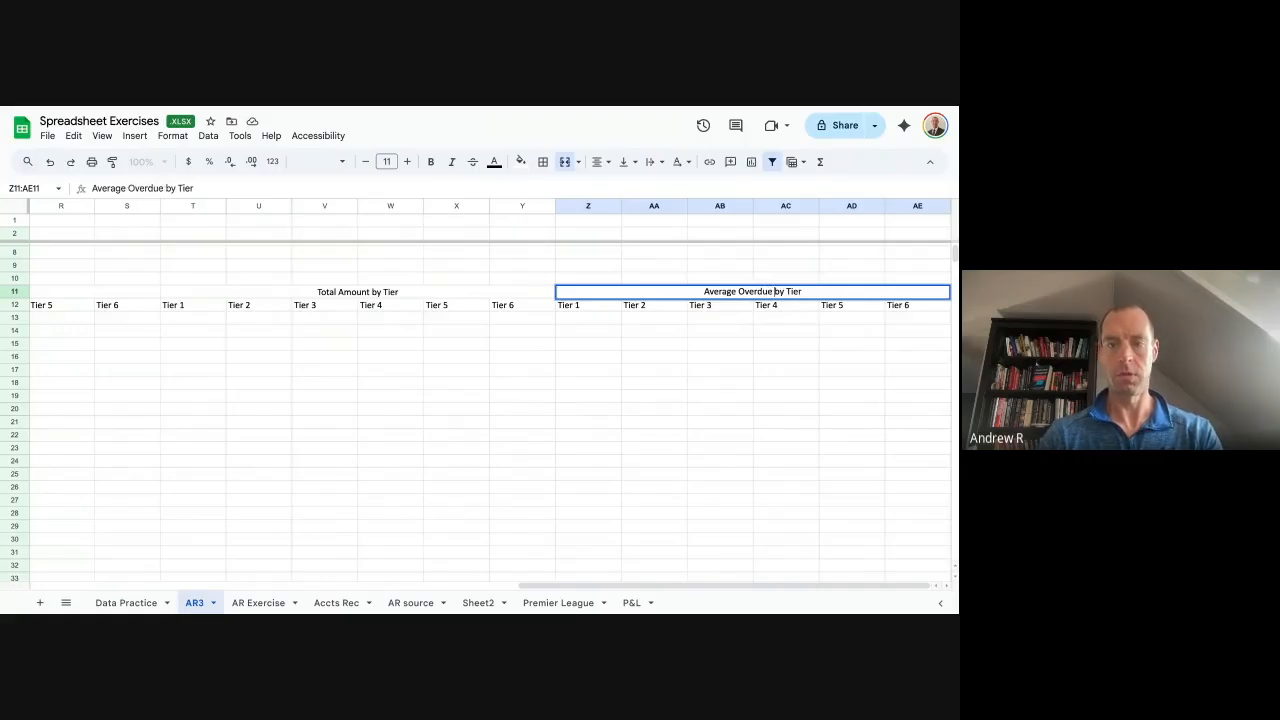
pyautogui.write('invo')
pyautogui.press('BackSpace')
pyautogui.press('BackSpace')
pyautogui.press('BackSpace')
pyautogui.press('BackSpace')
pyautogui.press('BackSpace')
pyautogui.press('BackSpace')
pyautogui.press('BackSpace')
pyautogui.write('Invoice')
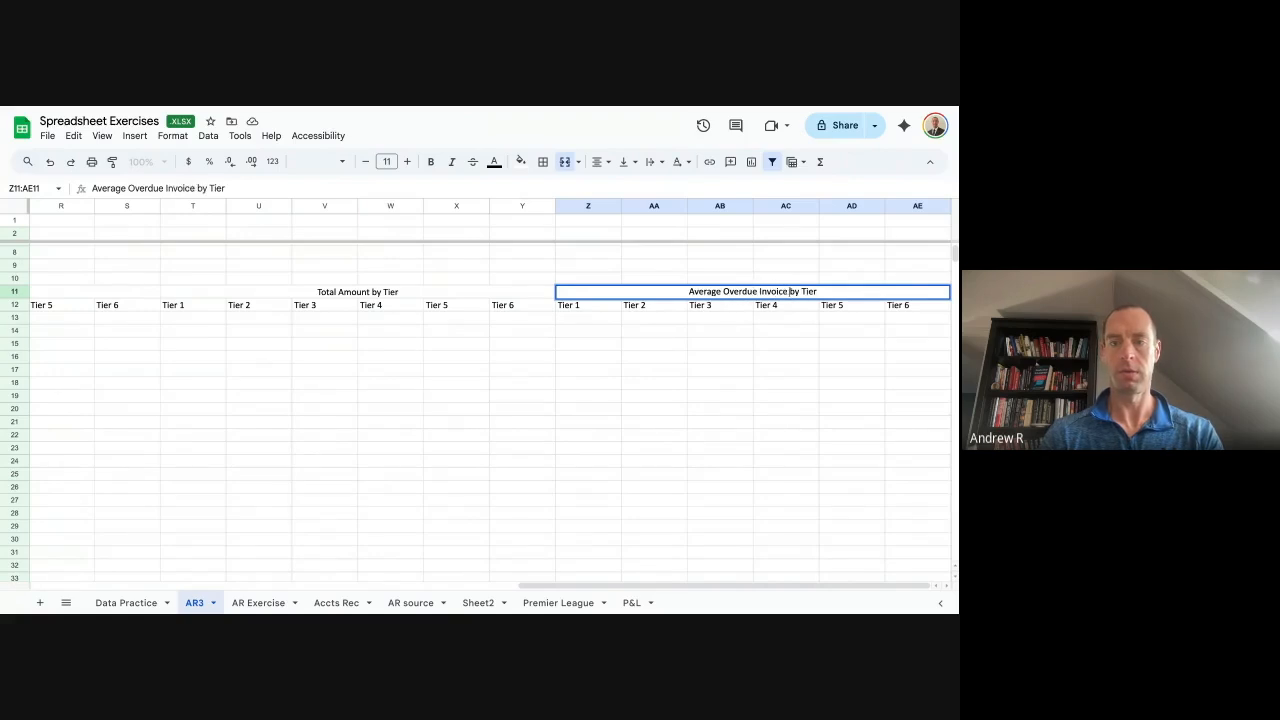
pyautogui.press('Return')
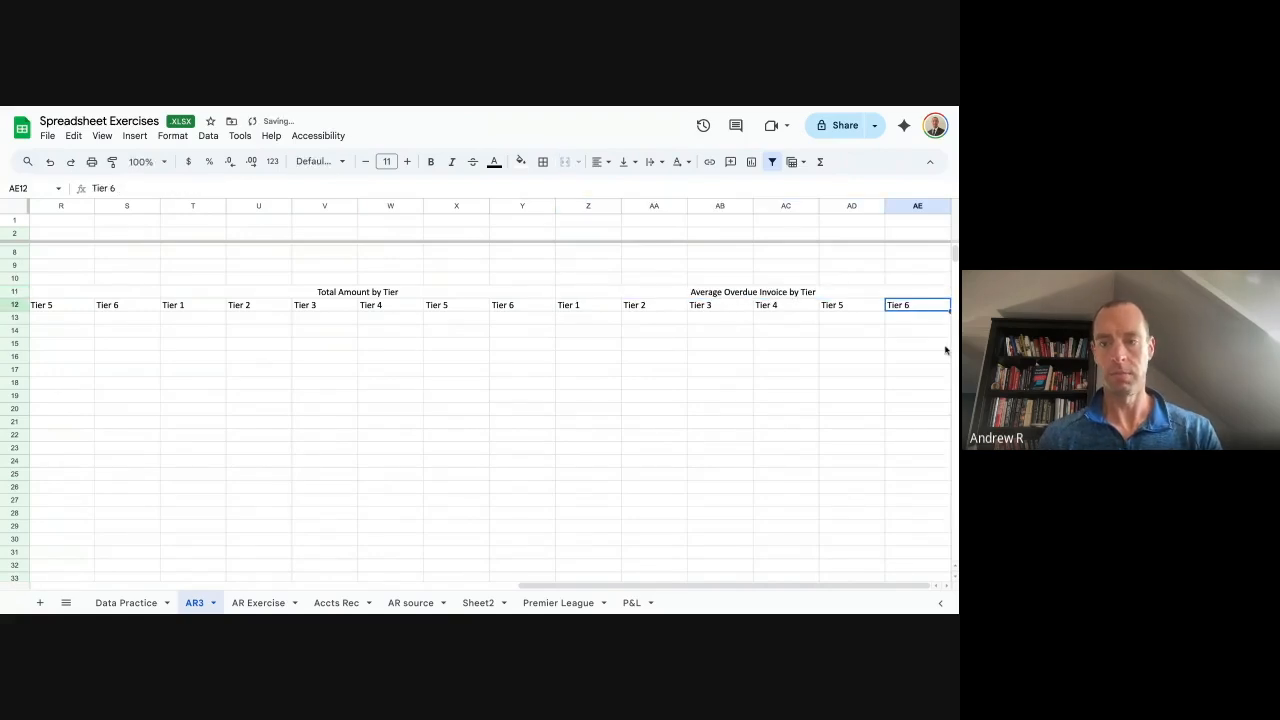
# Insert 'Value of' so the heading reads 'Average Value of Overdue Invoice by Tier'.
pyautogui.click(730, 293)
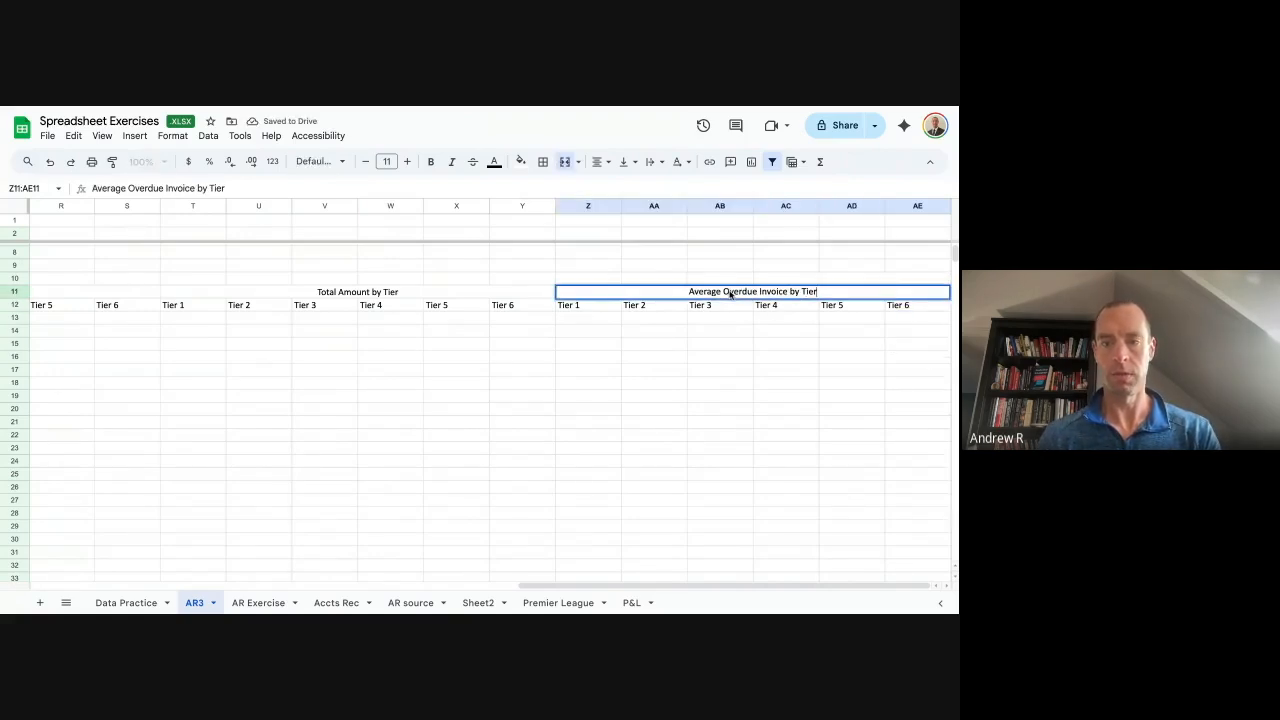
pyautogui.doubleClick(727, 292)
pyautogui.write('Am')
pyautogui.press('BackSpace')
pyautogui.press('BackSpace')
pyautogui.write('Value of')
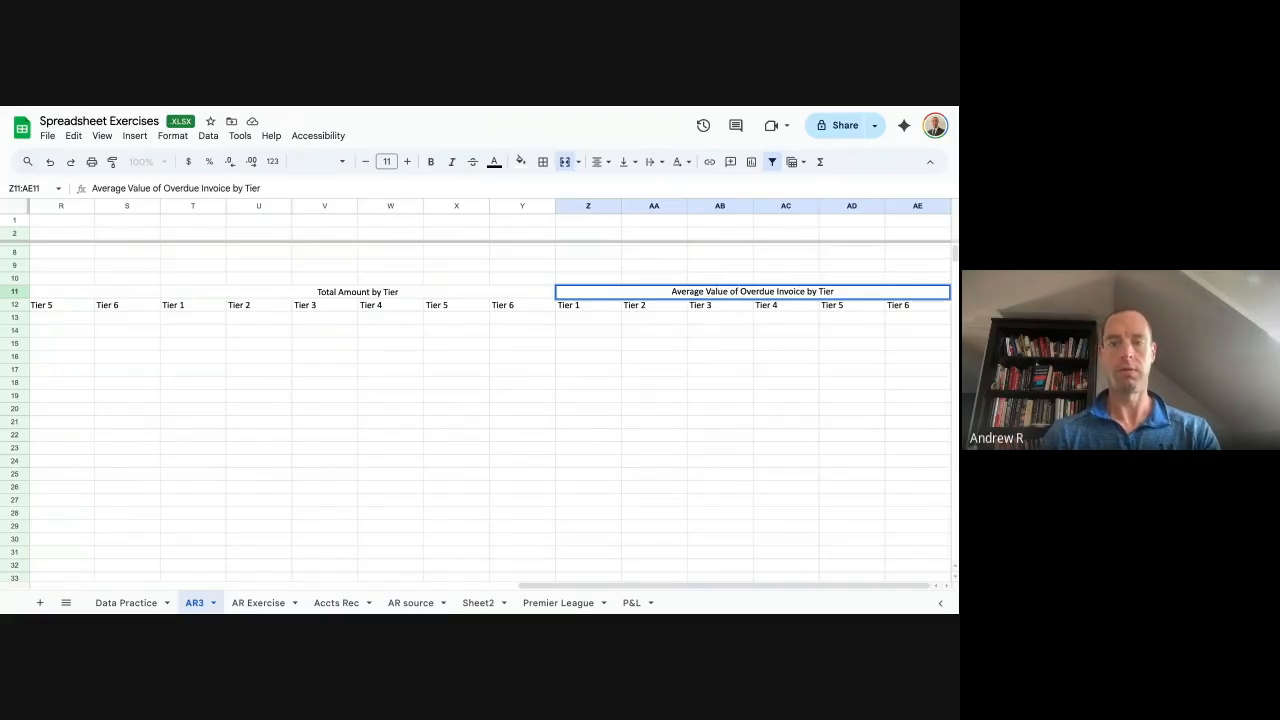
pyautogui.press('Return')
pyautogui.press('Left')
pyautogui.press('Left')
pyautogui.press('Left')
pyautogui.press('Left')
pyautogui.press('Left')
pyautogui.press('Left')
pyautogui.press('Left')
pyautogui.press('Left')
pyautogui.press('Left')
pyautogui.press('Left')
pyautogui.press('Left')
pyautogui.press('Left')
pyautogui.press('Left')
pyautogui.press('Left')
pyautogui.press('Left')
pyautogui.press('Left')
pyautogui.press('Down')
pyautogui.press('Down')
pyautogui.press('Up')
pyautogui.press('Left')
pyautogui.press('Right')
pyautogui.press('Right')
pyautogui.press('Right')
pyautogui.press('Right')
pyautogui.press('Right')
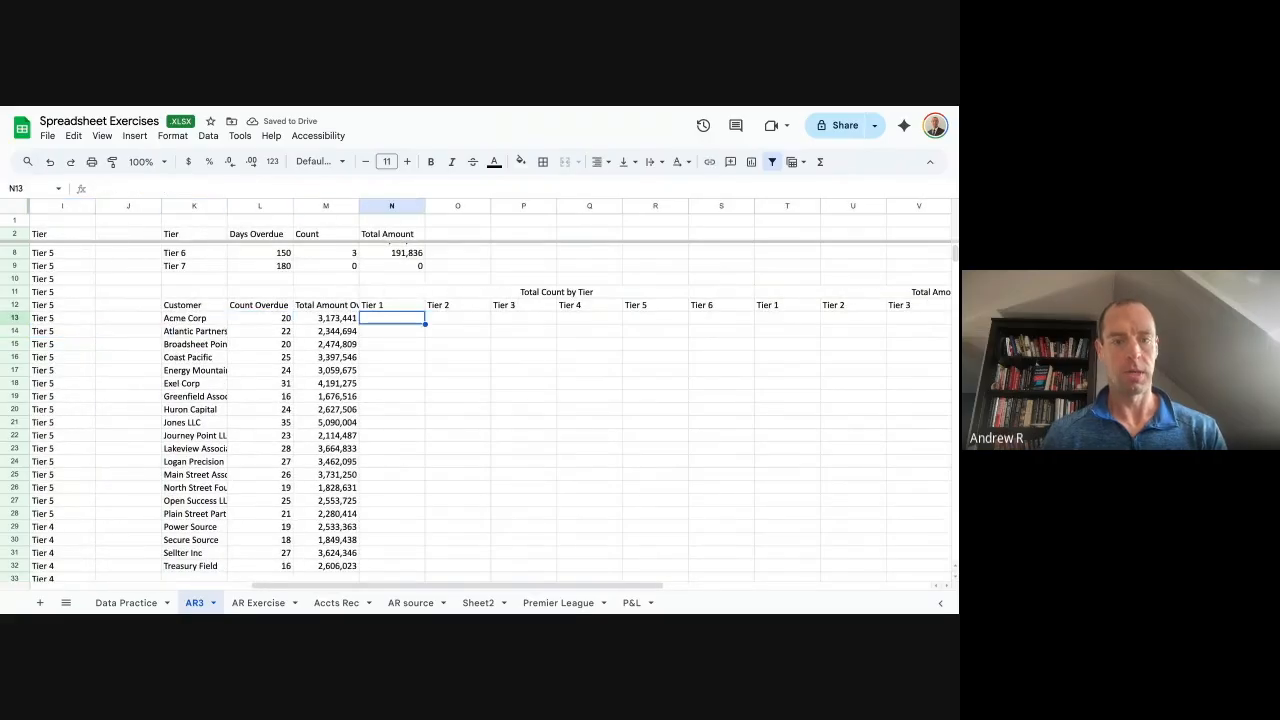
# Enter =countifs($A:$A,$K13,$I:$I,N$12) in N13.
pyautogui.write('=coun')
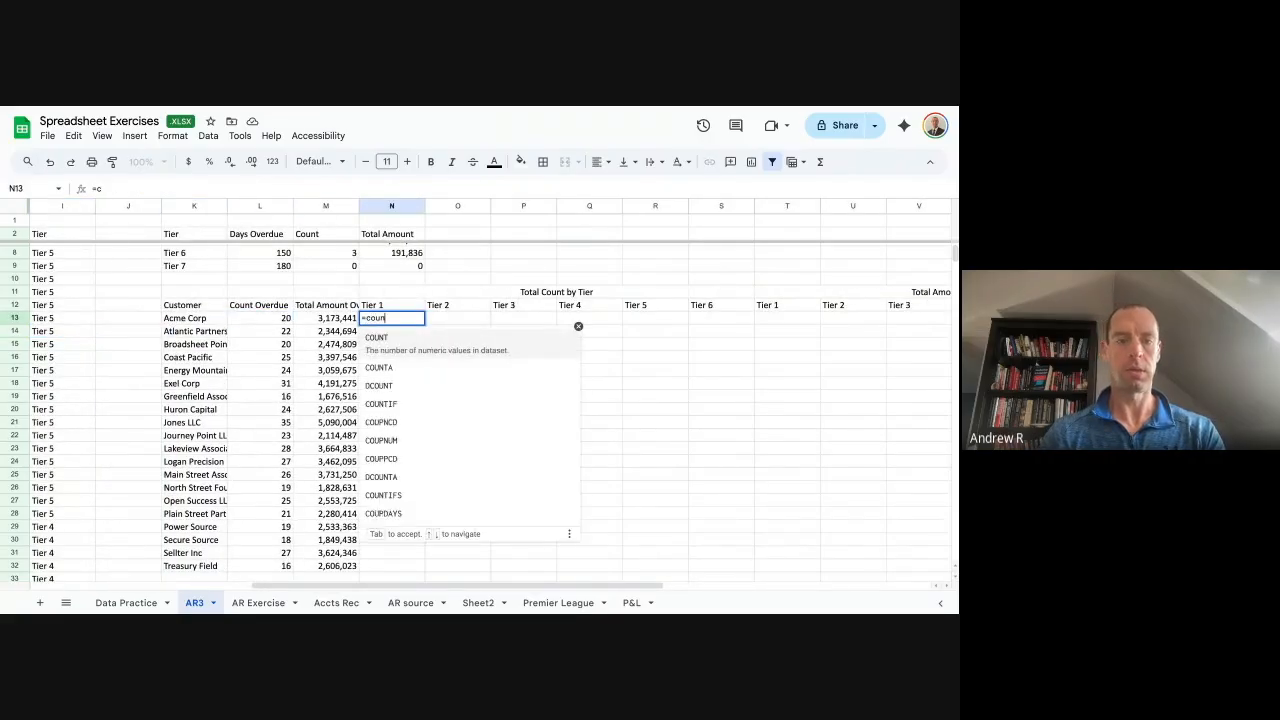
pyautogui.write('tifs(')
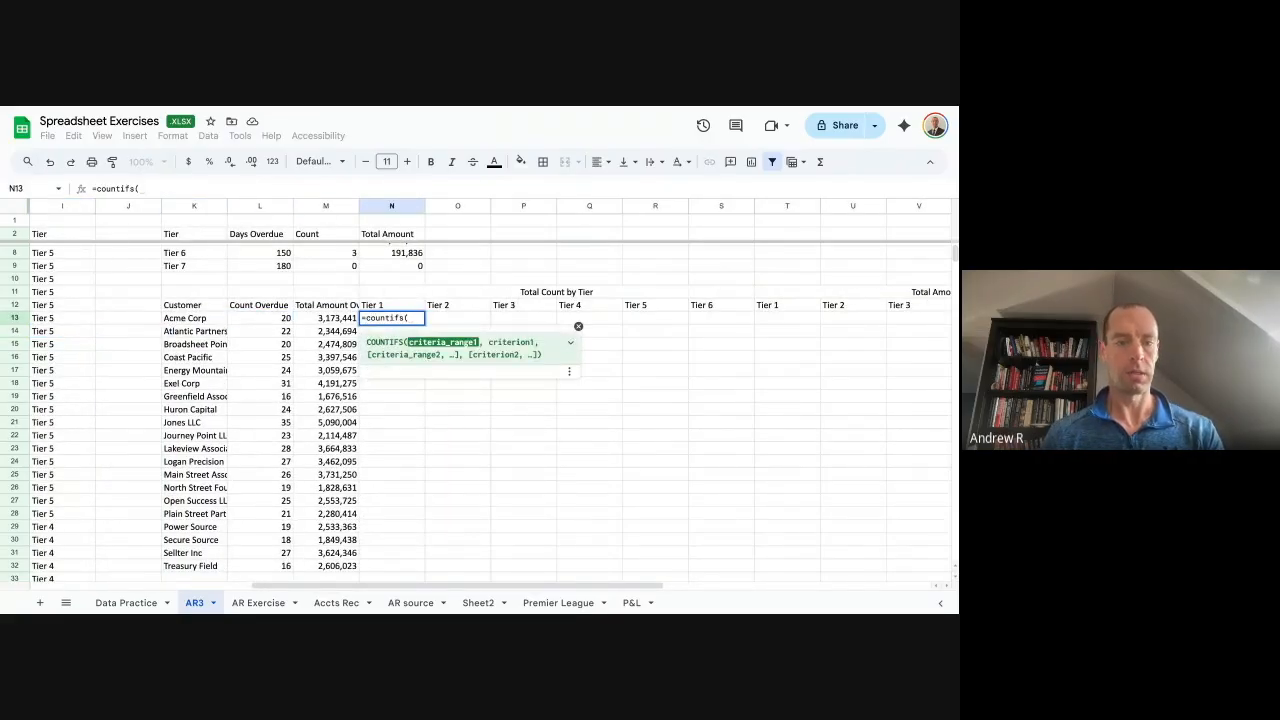
pyautogui.press('Left')
pyautogui.press('Left')
pyautogui.press('Left')
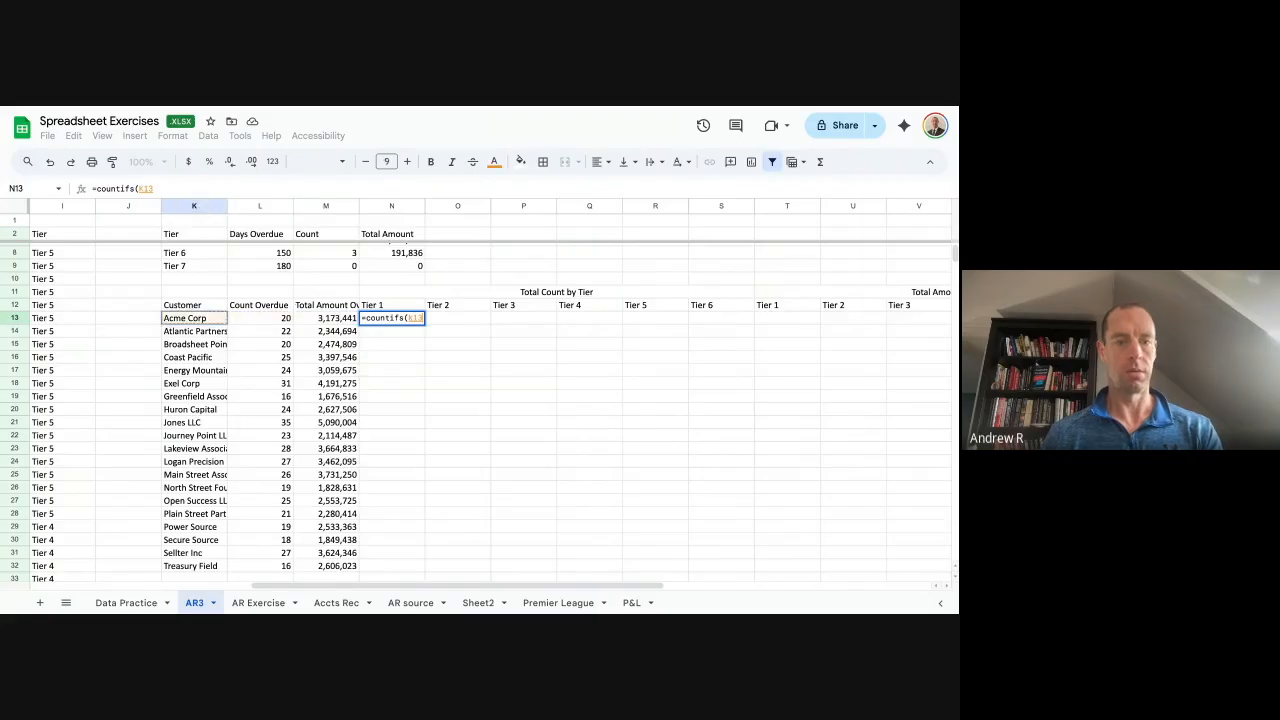
pyautogui.press('Right')
pyautogui.press('BackSpace')
pyautogui.press('BackSpace')
pyautogui.write('a')
pyautogui.press('BackSpace')
pyautogui.press('BackSpace')
pyautogui.write('a')
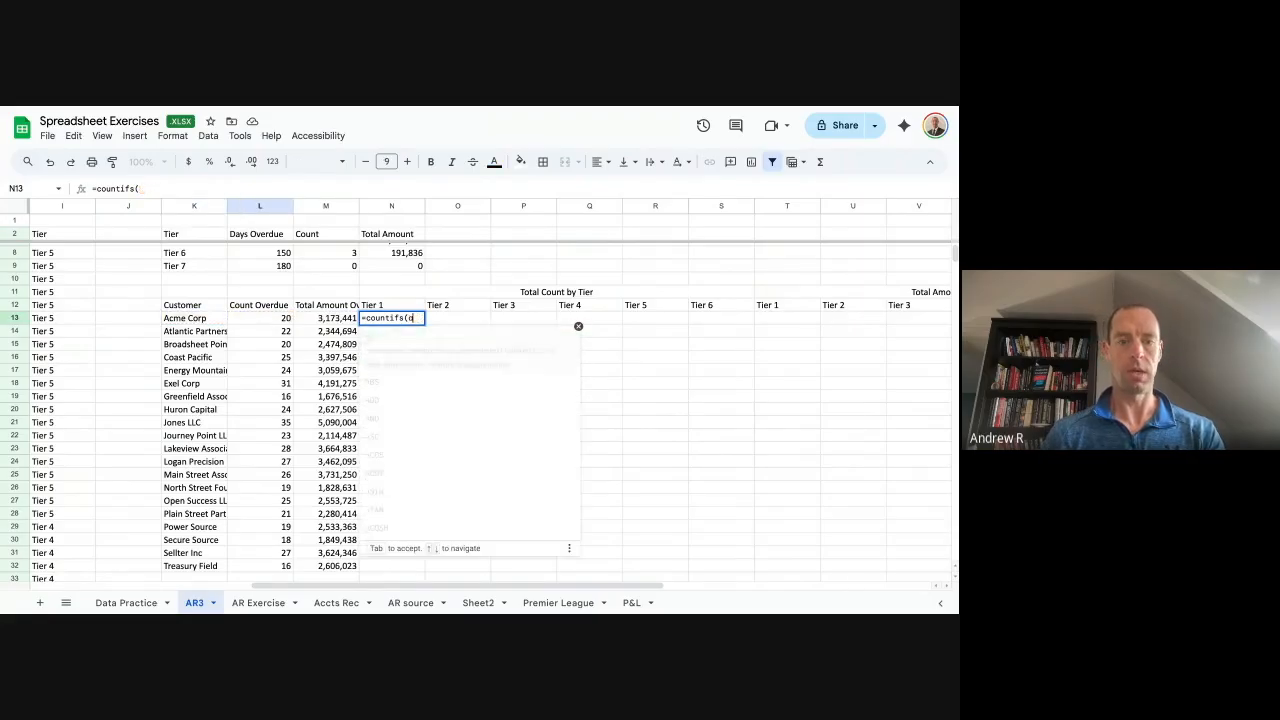
pyautogui.write(':a')
pyautogui.press('F4')
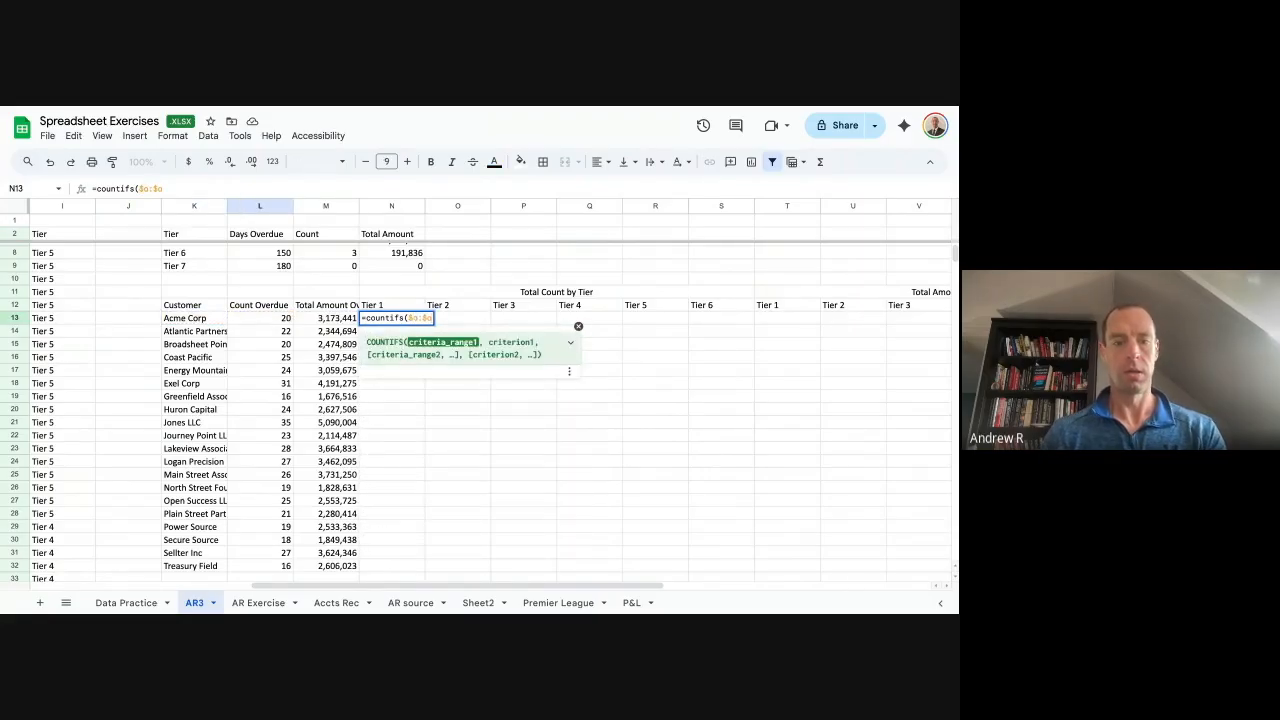
pyautogui.write(',')
pyautogui.press('Left')
pyautogui.press('Left')
pyautogui.press('Left')
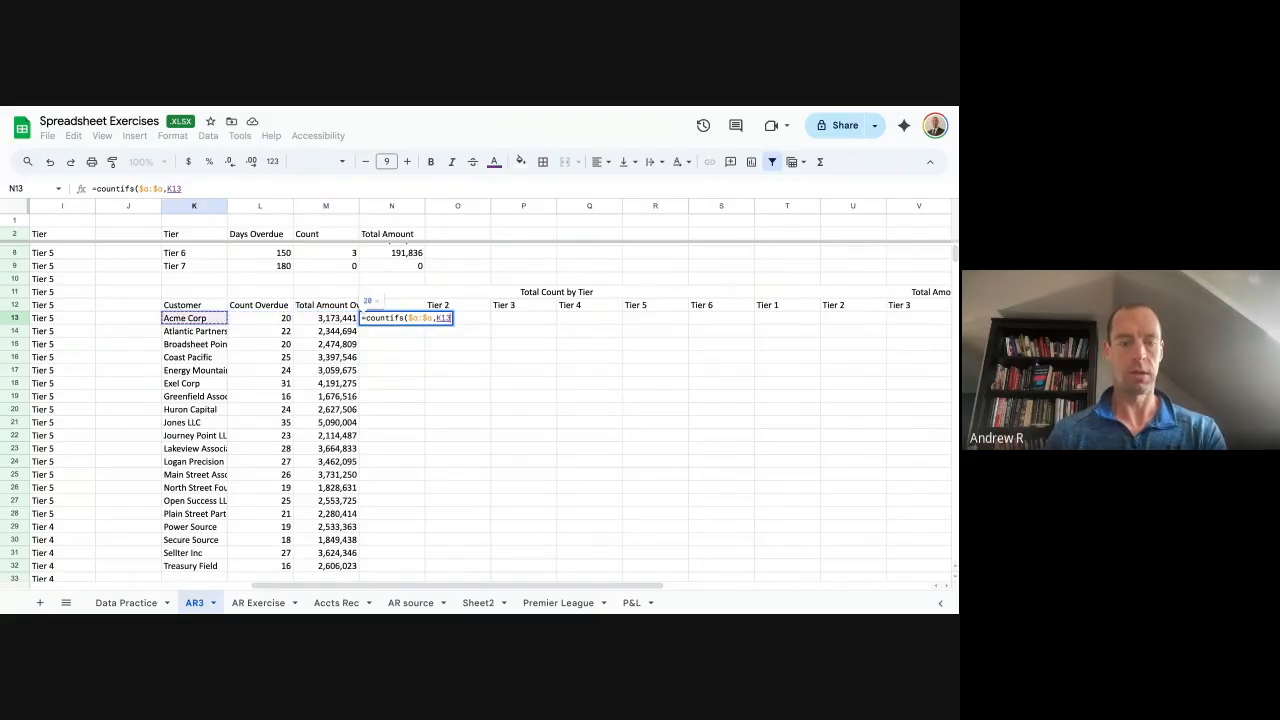
pyautogui.press('F4')
pyautogui.press('F4')
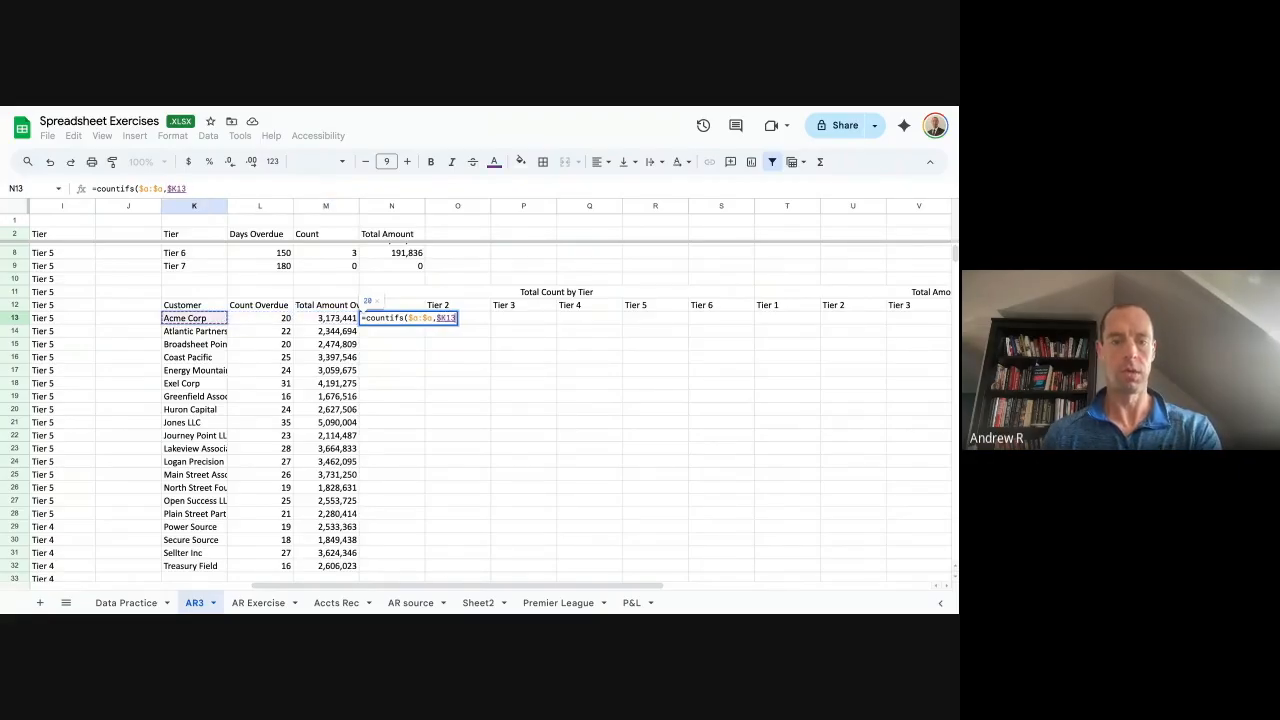
pyautogui.write(',')
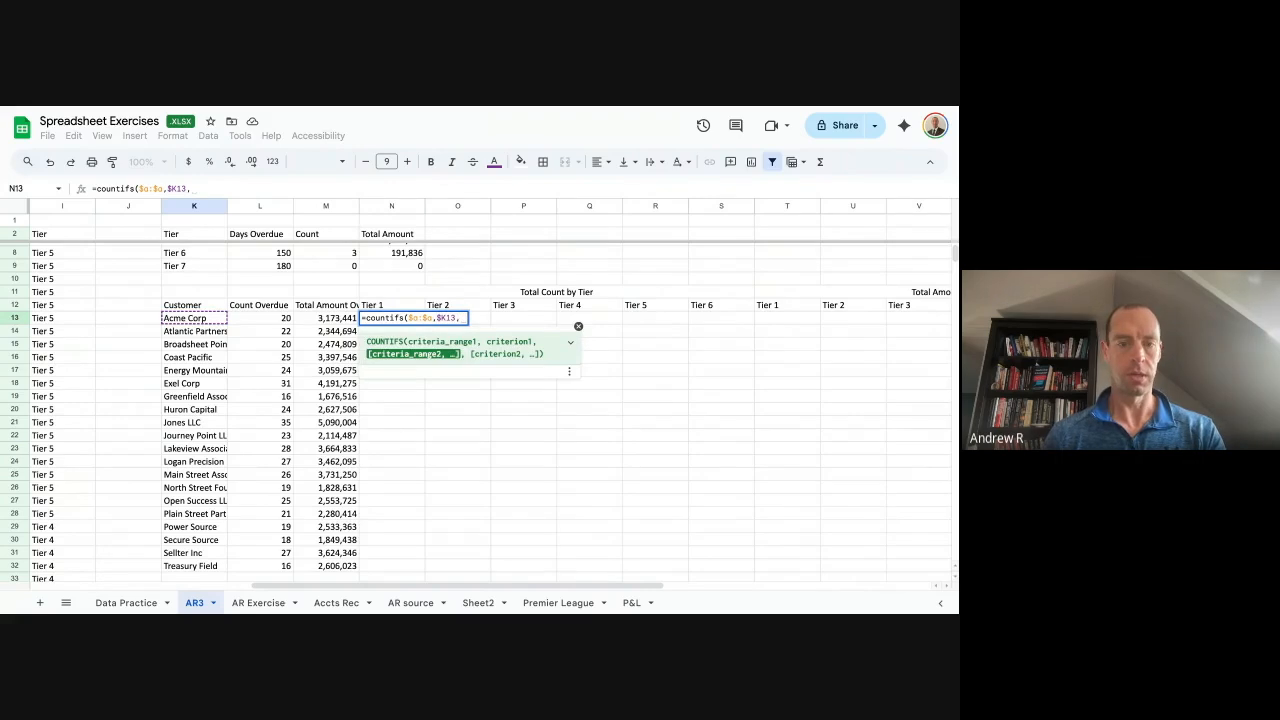
pyautogui.hscroll(-3, 380, 418)
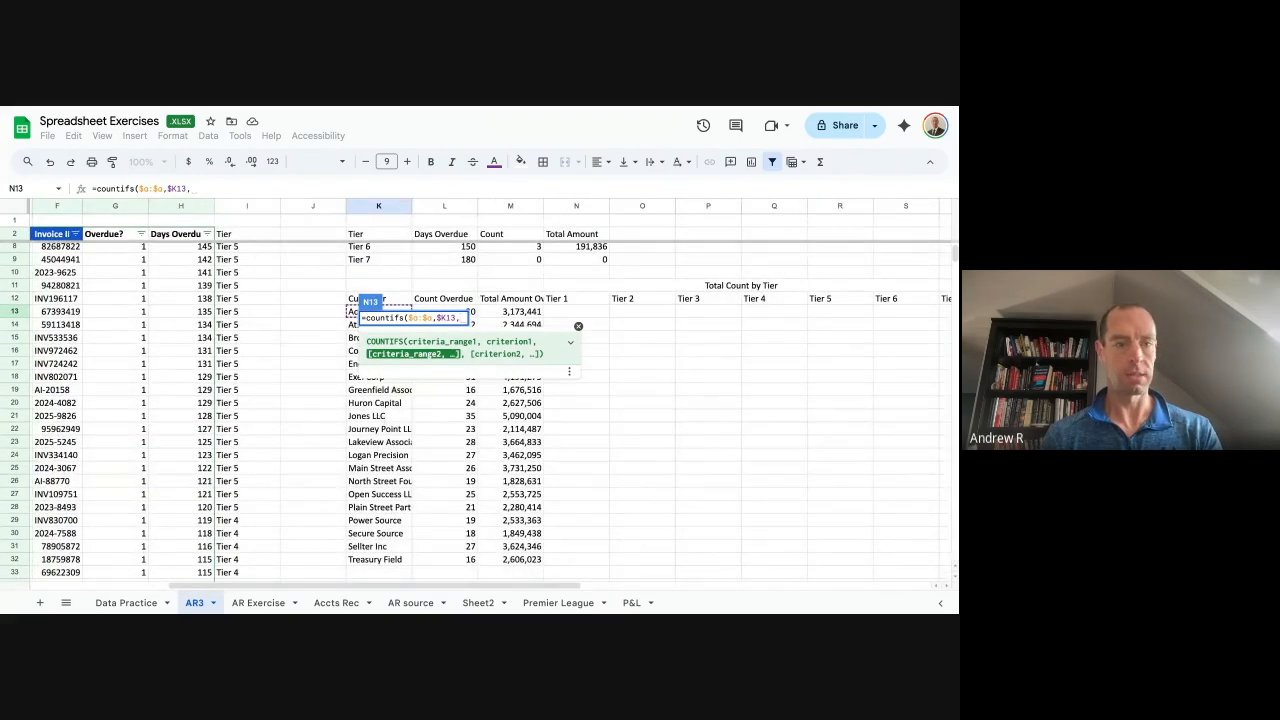
pyautogui.write('i:i')
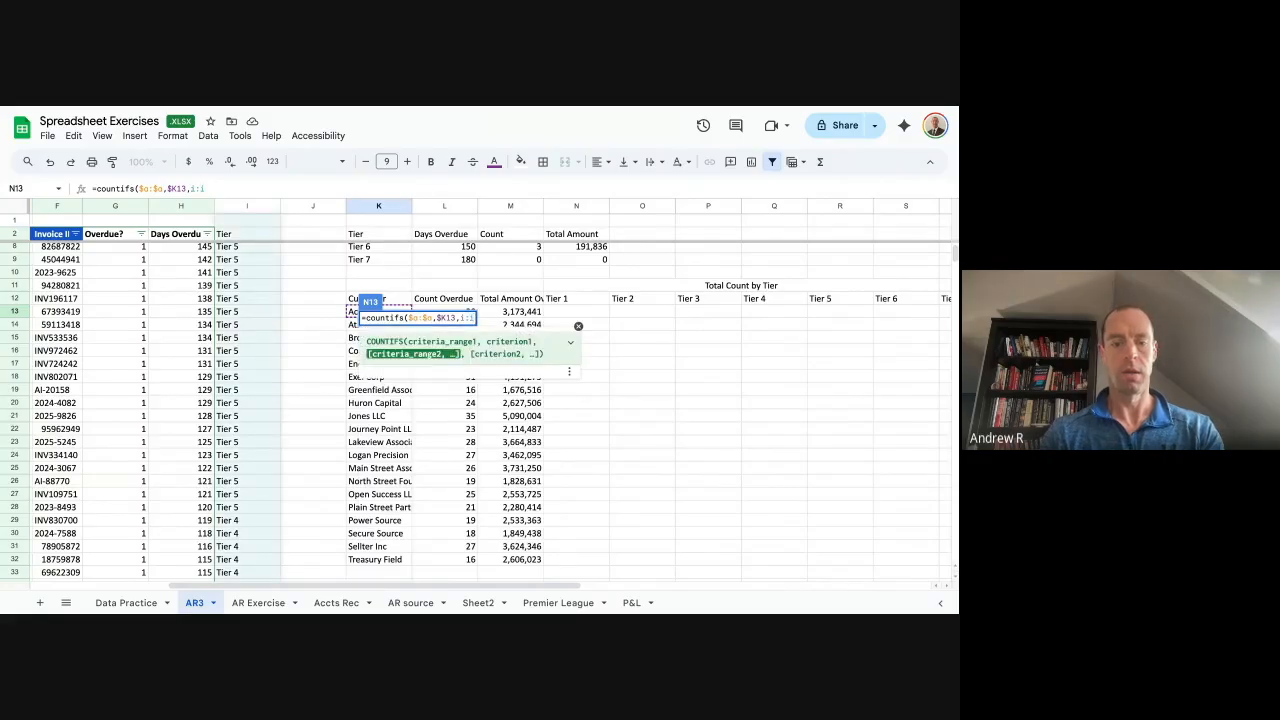
pyautogui.press('F4')
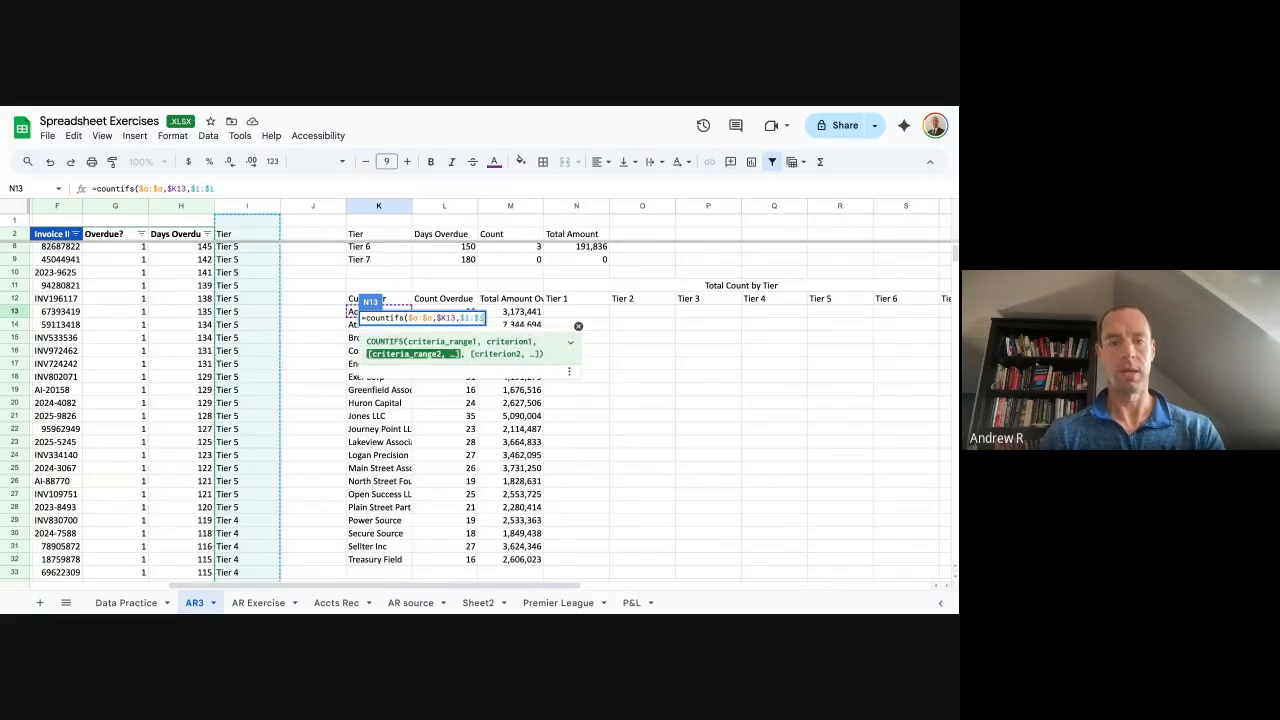
pyautogui.write(',')
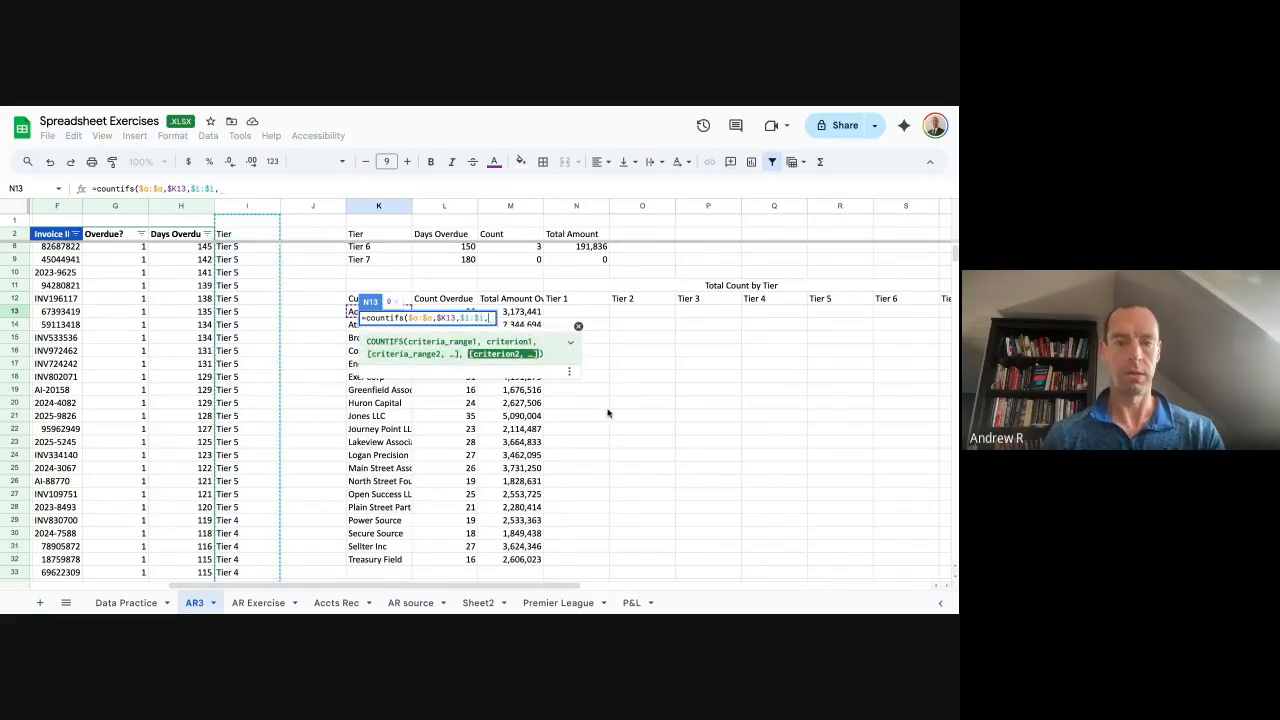
pyautogui.click(575, 304)
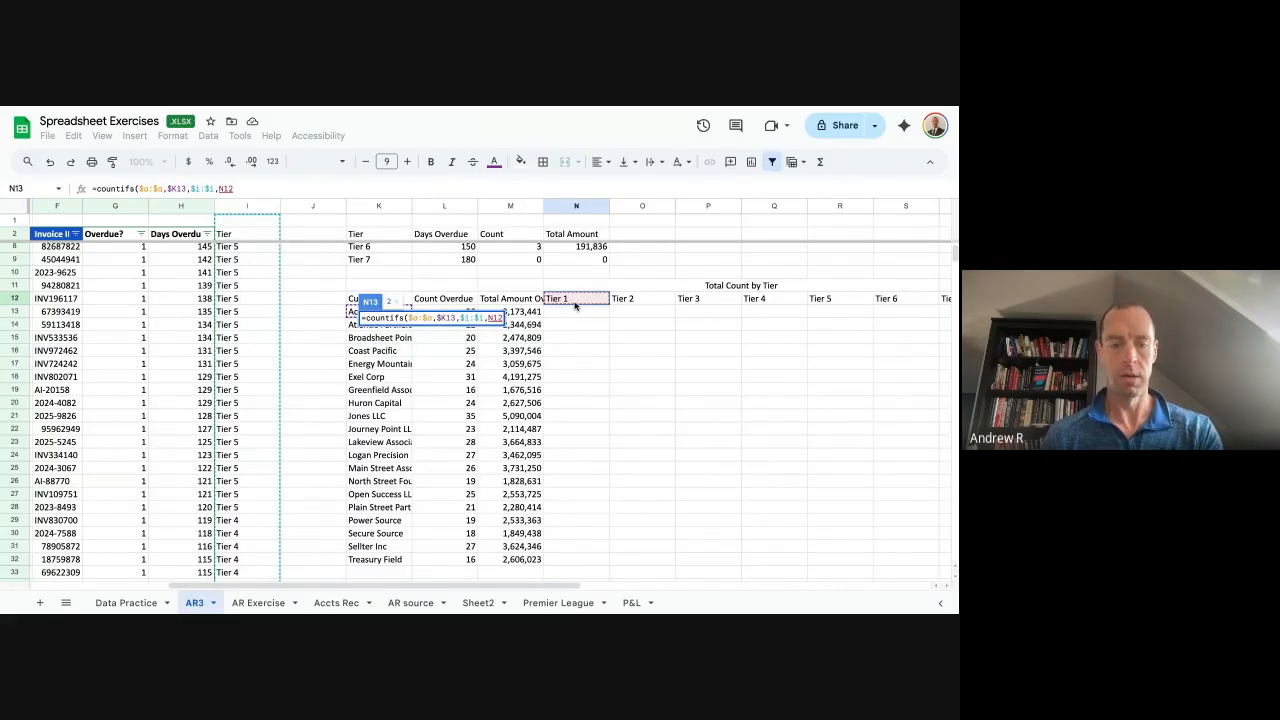
pyautogui.press('F4')
pyautogui.press('F4')
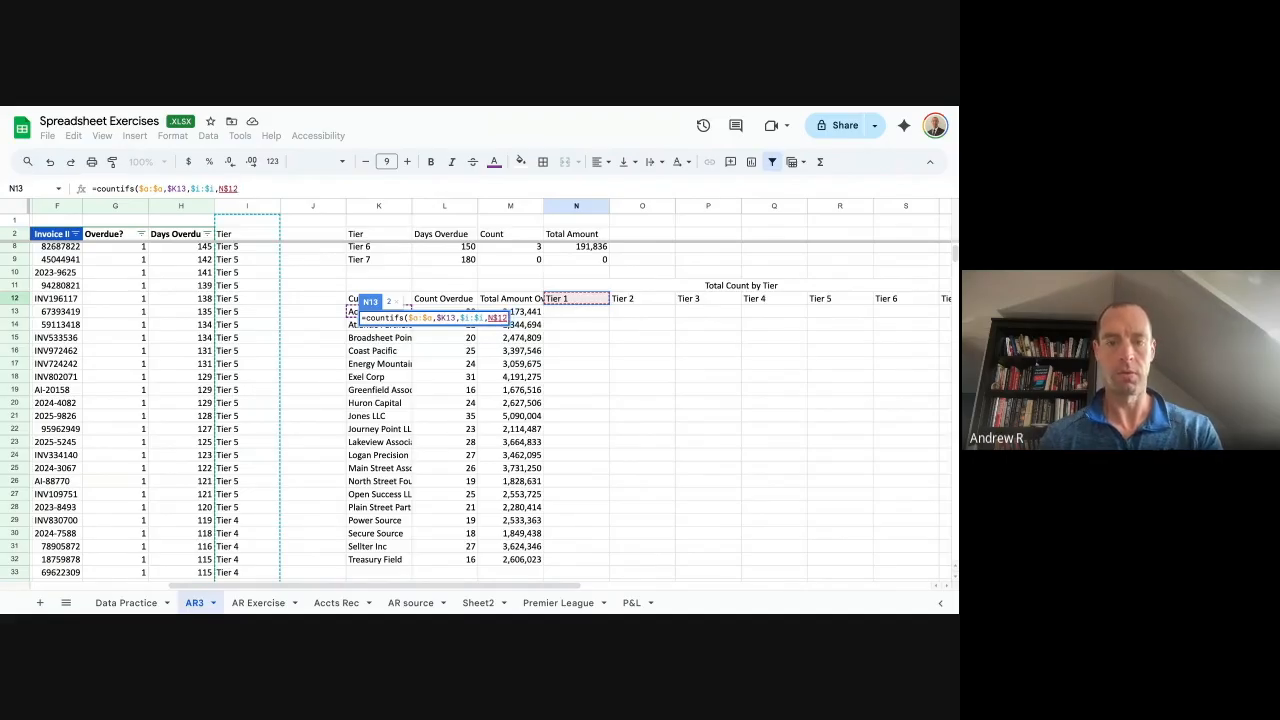
pyautogui.write(')')
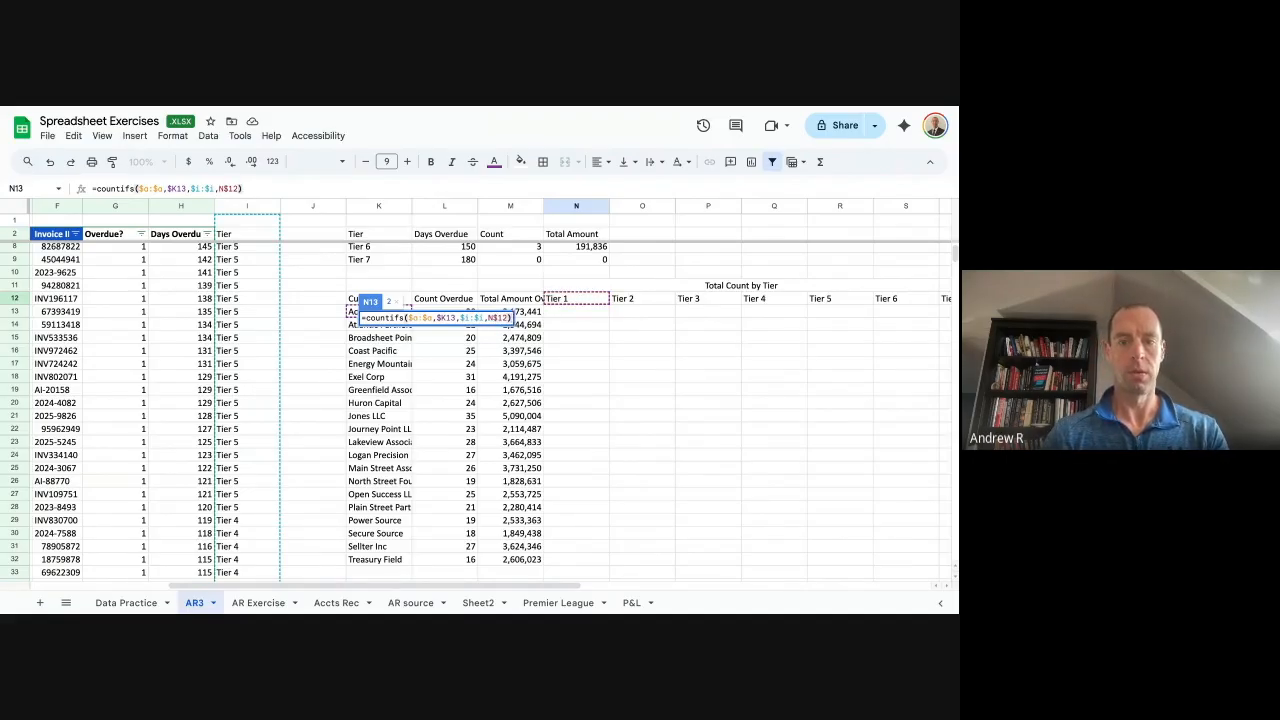
pyautogui.press('Return')
pyautogui.press('Escape')
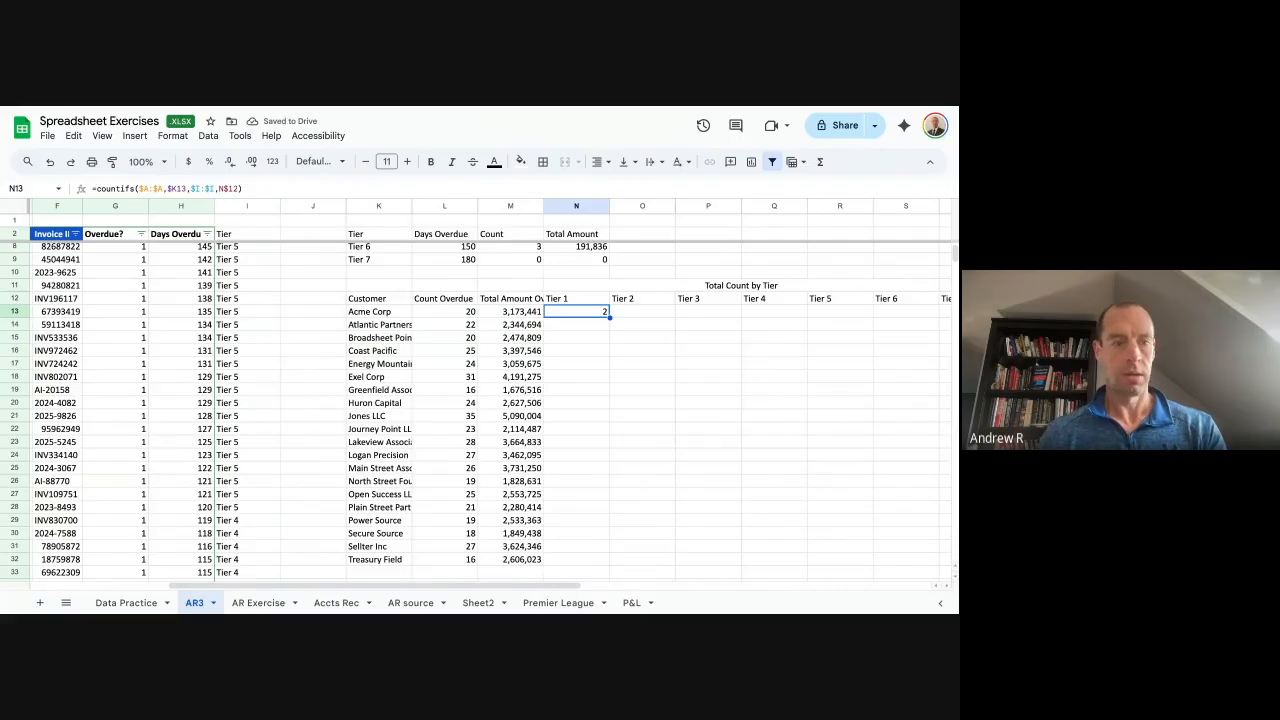
# Copy the N13 count formula across the tier columns to S13.
pyautogui.hotkey('ctrl', 'c')
pyautogui.press('Right')
pyautogui.hotkey('ctrl', 'v')
pyautogui.press('Right')
pyautogui.hotkey('ctrl', 'v')
pyautogui.press('Right')
pyautogui.hotkey('ctrl', 'v')
pyautogui.press('Right')
pyautogui.hotkey('ctrl', 'v')
pyautogui.press('Right')
pyautogui.hotkey('ctrl', 'v')
pyautogui.press('Right')
pyautogui.press('Left')
pyautogui.press('Left')
pyautogui.press('Left')
pyautogui.press('Left')
pyautogui.press('Left')
pyautogui.press('Left')
# Fill the N13:S13 count formulas down to row 32.
pyautogui.hotkey('shift', 'Right')
pyautogui.hotkey('shift', 'Right')
pyautogui.hotkey('shift', 'Right')
pyautogui.hotkey('shift', 'Right')
pyautogui.hotkey('shift', 'Right')
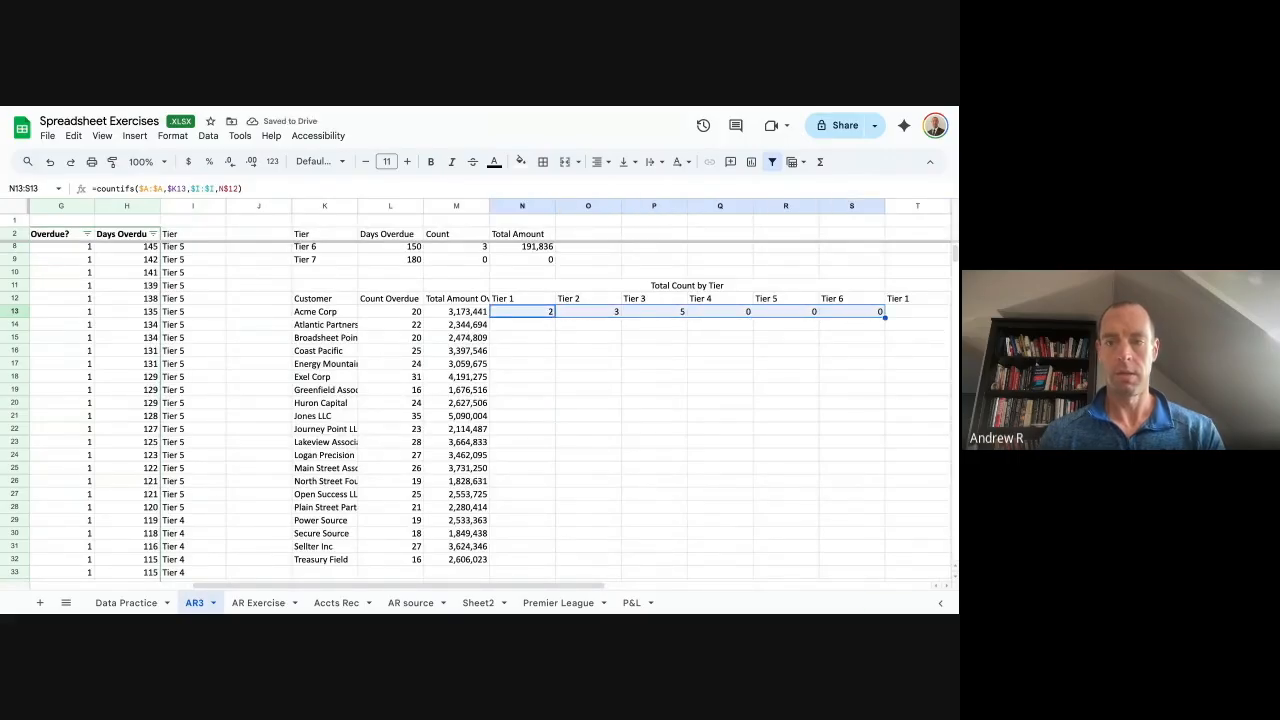
pyautogui.doubleClick(884, 316)
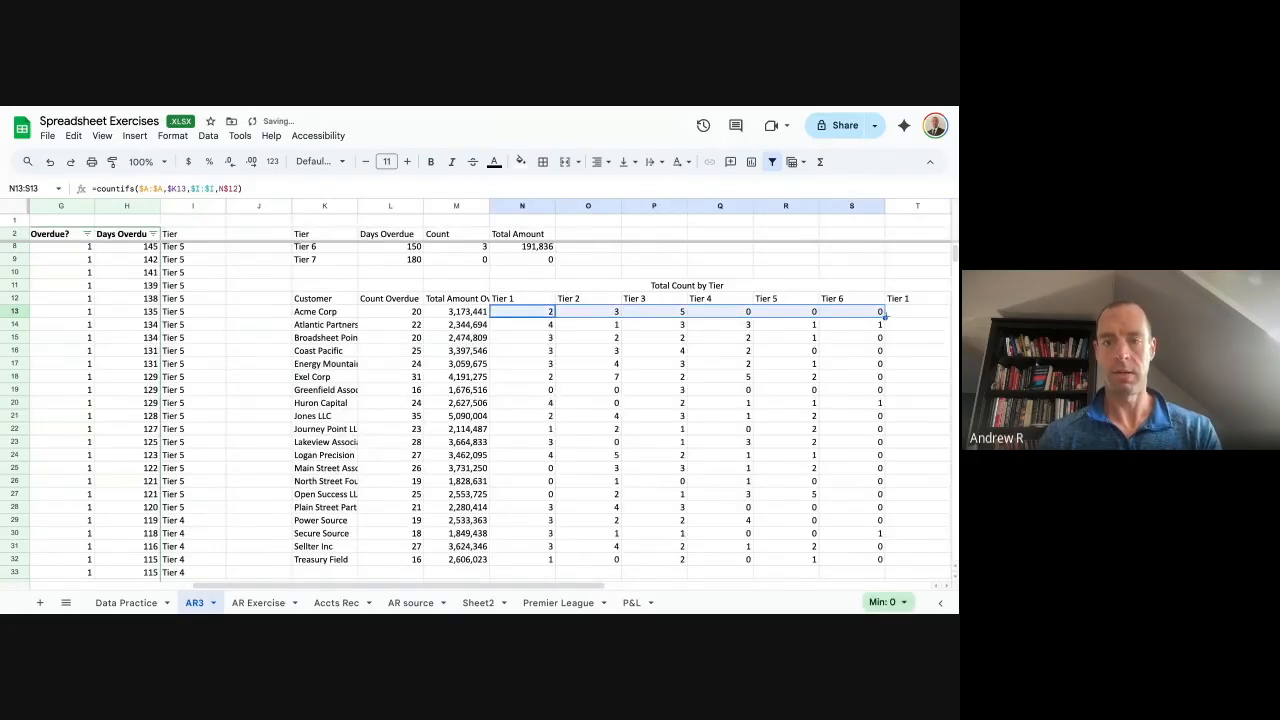
pyautogui.hscroll(5, 701, 358)
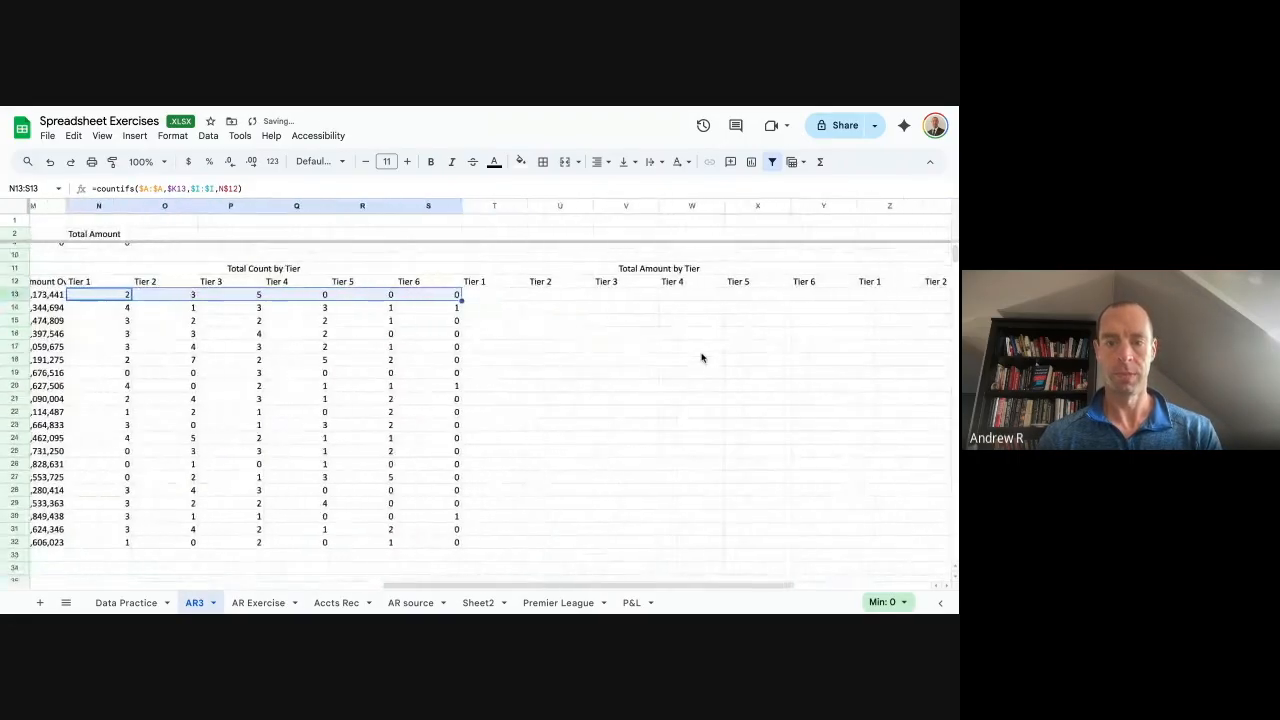
# Start a SUMIFS in T13 with absolute sum range $C:$C and criteria range $A:$A.
pyautogui.click(477, 297)
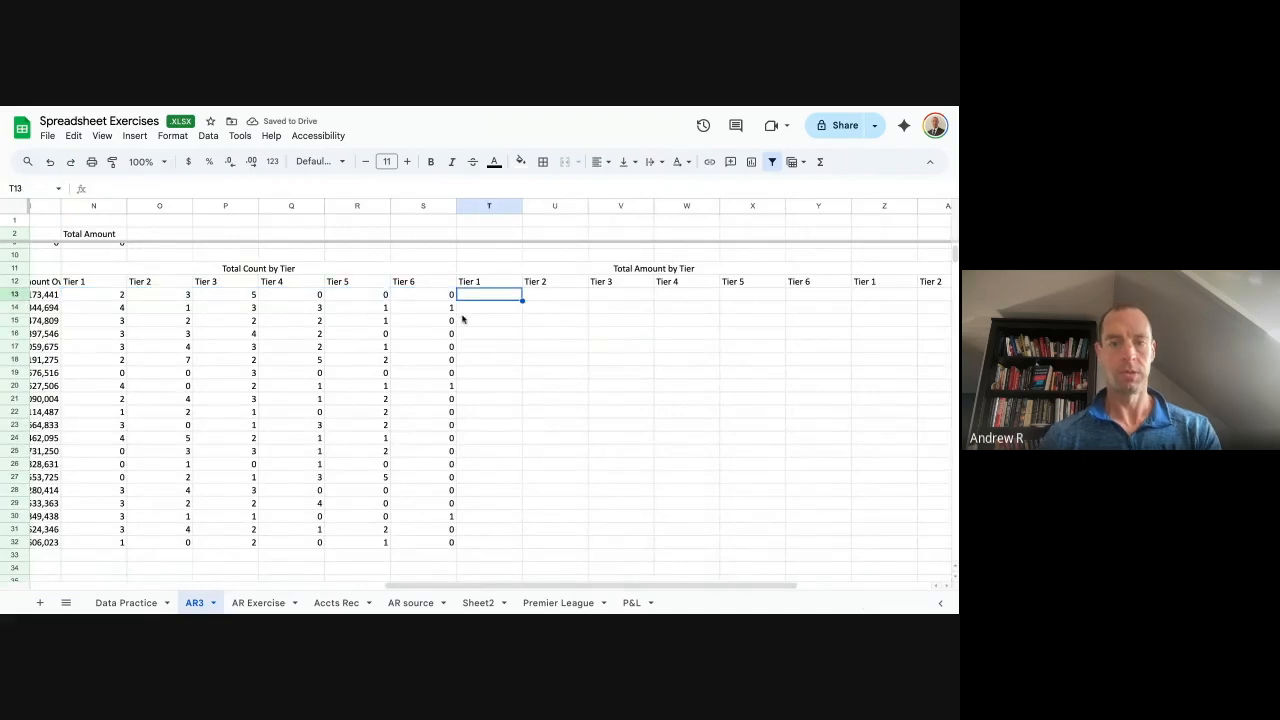
pyautogui.write('=sumifs(')
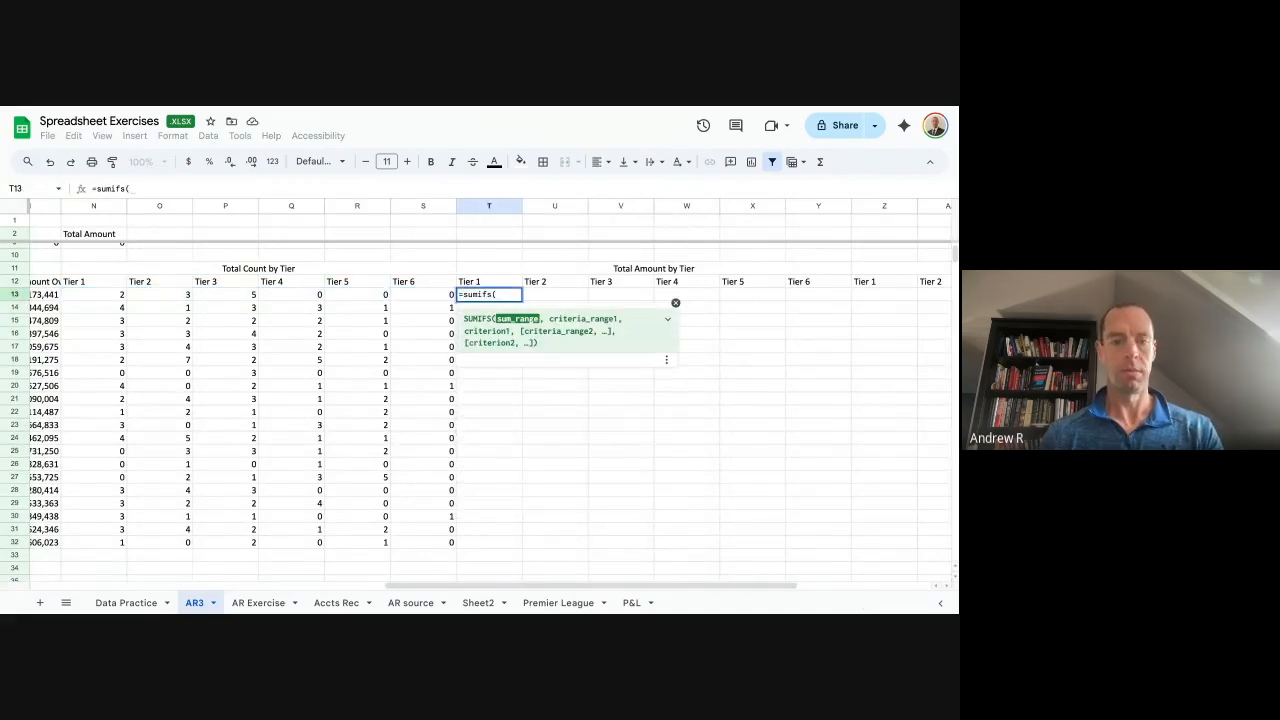
pyautogui.hotkey('ctrl', 'Left')
pyautogui.hotkey('ctrl', 'Left')
pyautogui.hotkey('ctrl', 'Left')
pyautogui.hotkey('ctrl', 'Left')
pyautogui.press('Right')
pyautogui.press('Right')
pyautogui.press('Right')
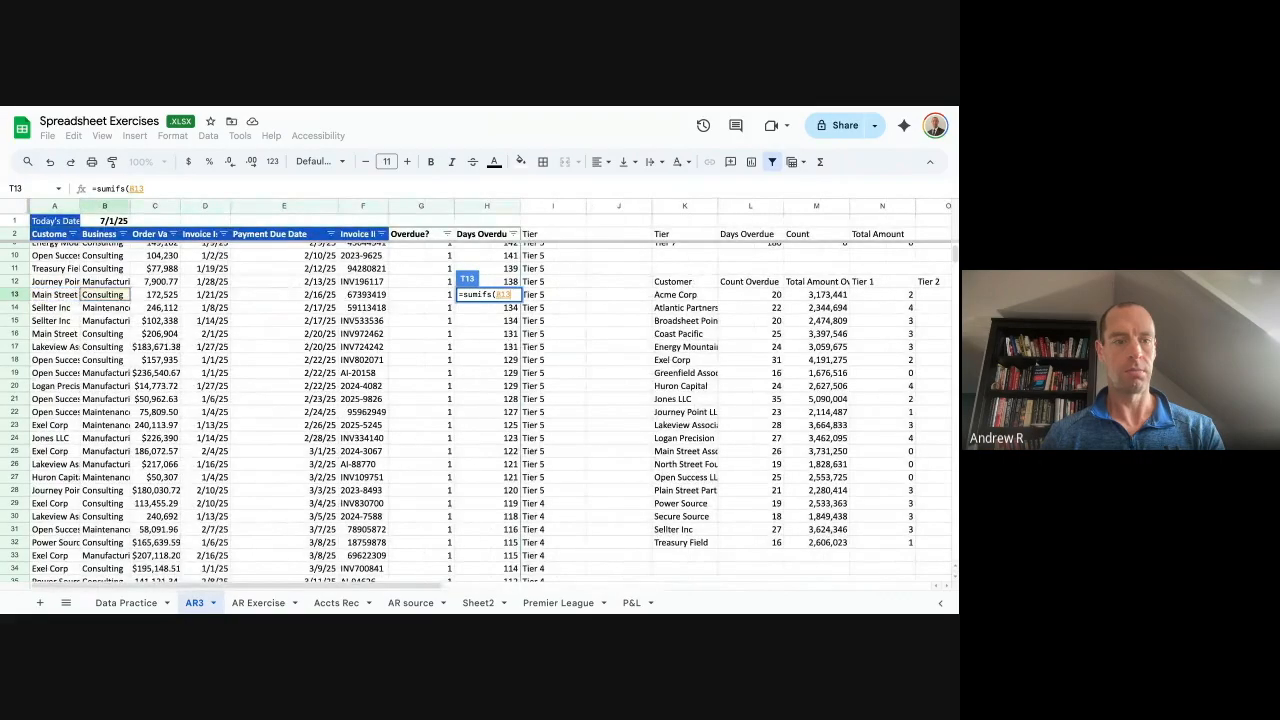
pyautogui.press('Left')
pyautogui.hotkey('ctrl', 'space')
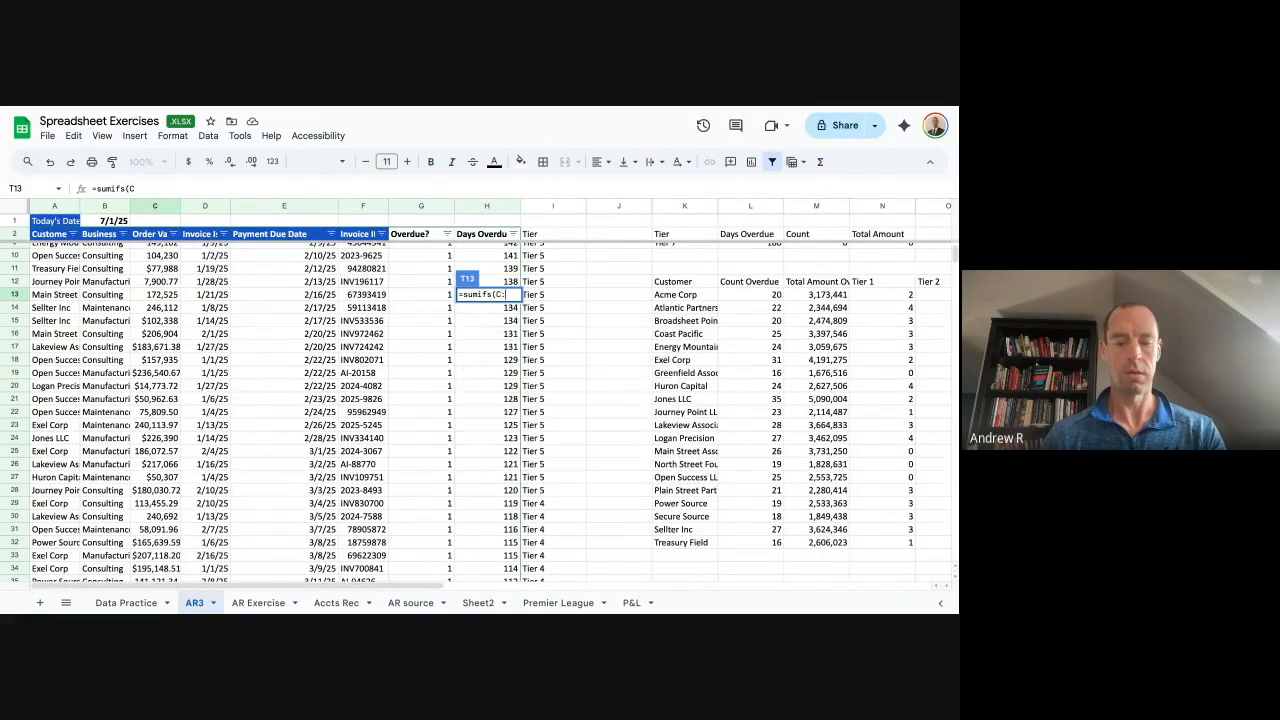
pyautogui.press('BackSpace')
pyautogui.write(':')
pyautogui.press('BackSpace')
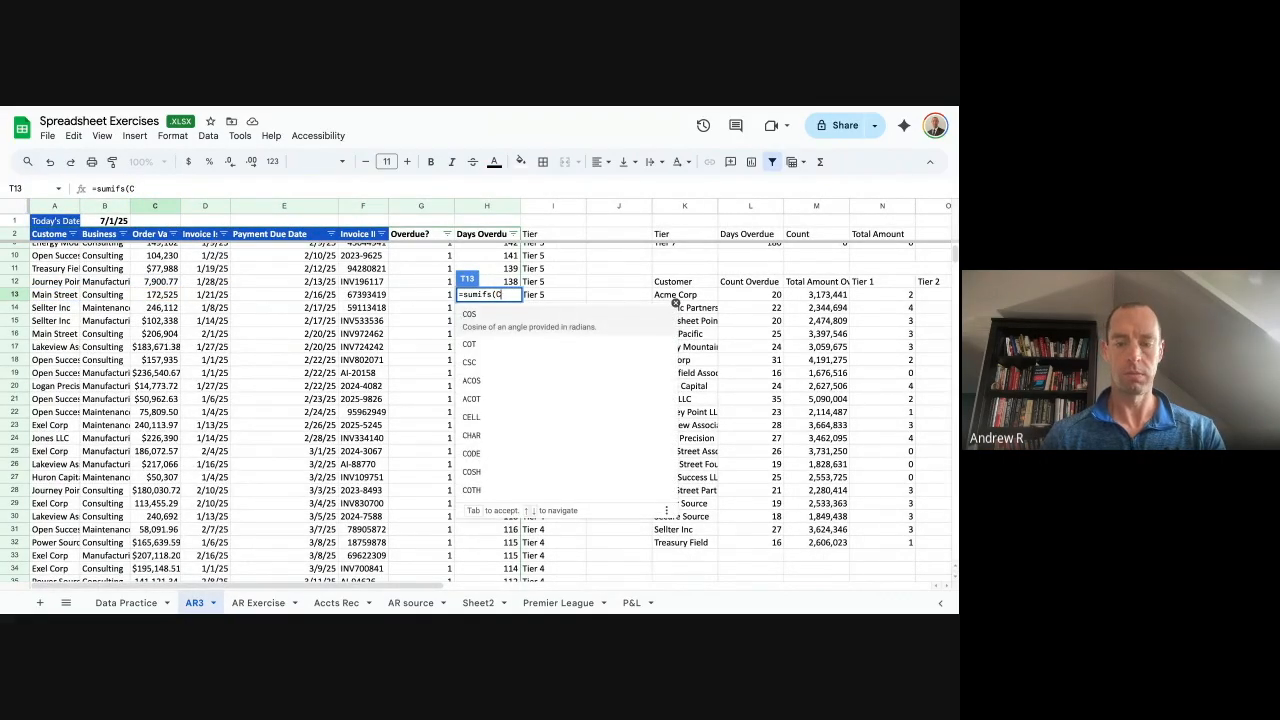
pyautogui.write(':c')
pyautogui.press('F4')
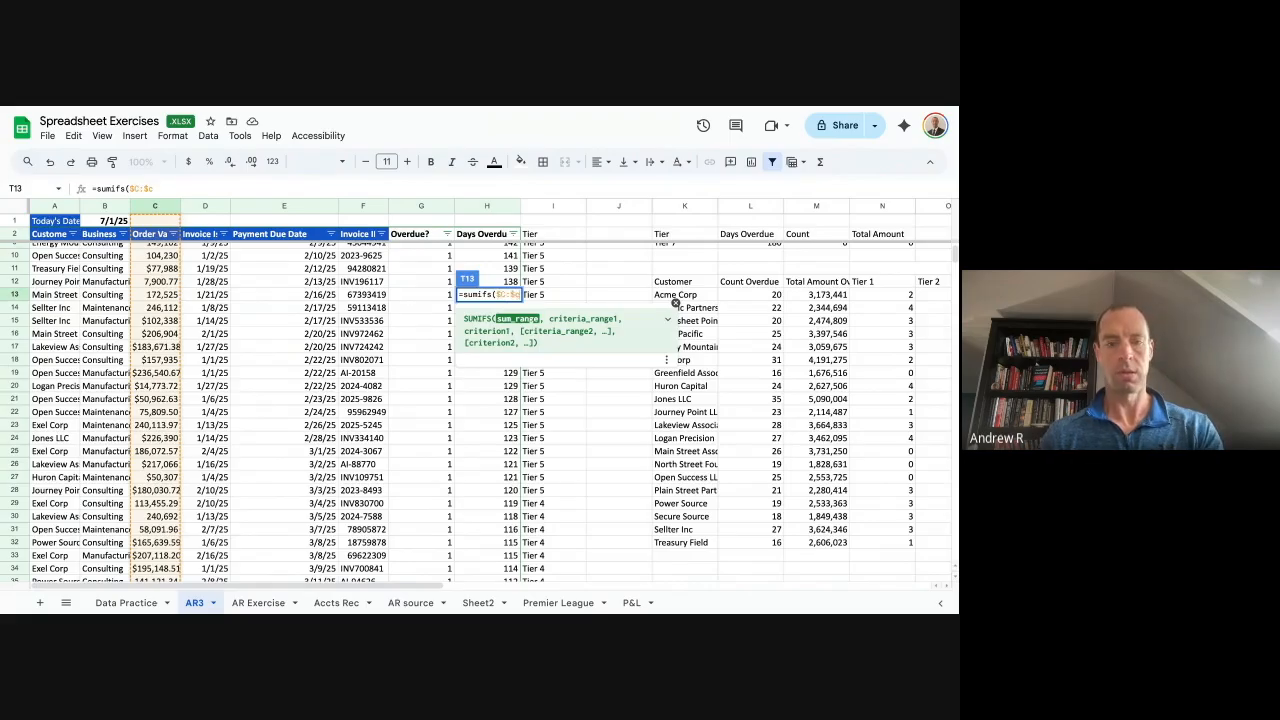
pyautogui.write(',')
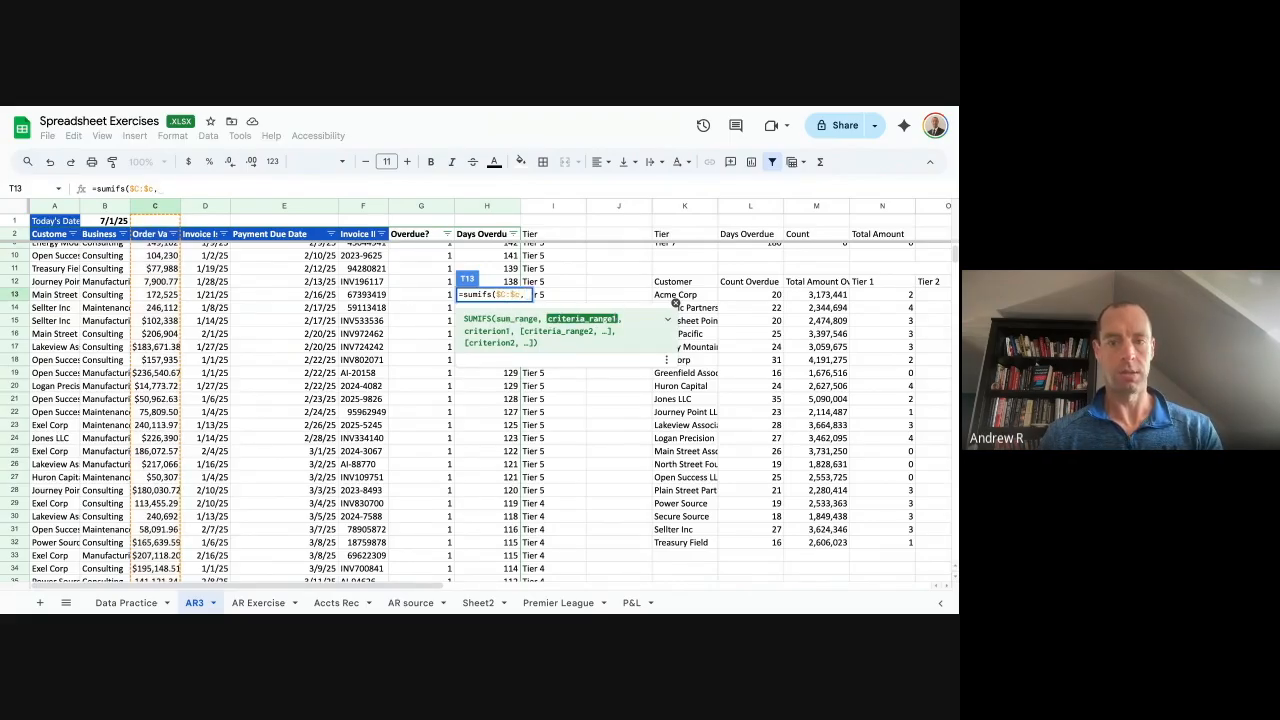
pyautogui.press('Left')
pyautogui.press('Left')
pyautogui.press('Left')
pyautogui.press('Left')
pyautogui.press('BackSpace')
pyautogui.press('BackSpace')
pyautogui.press('BackSpace')
pyautogui.write('o:d')
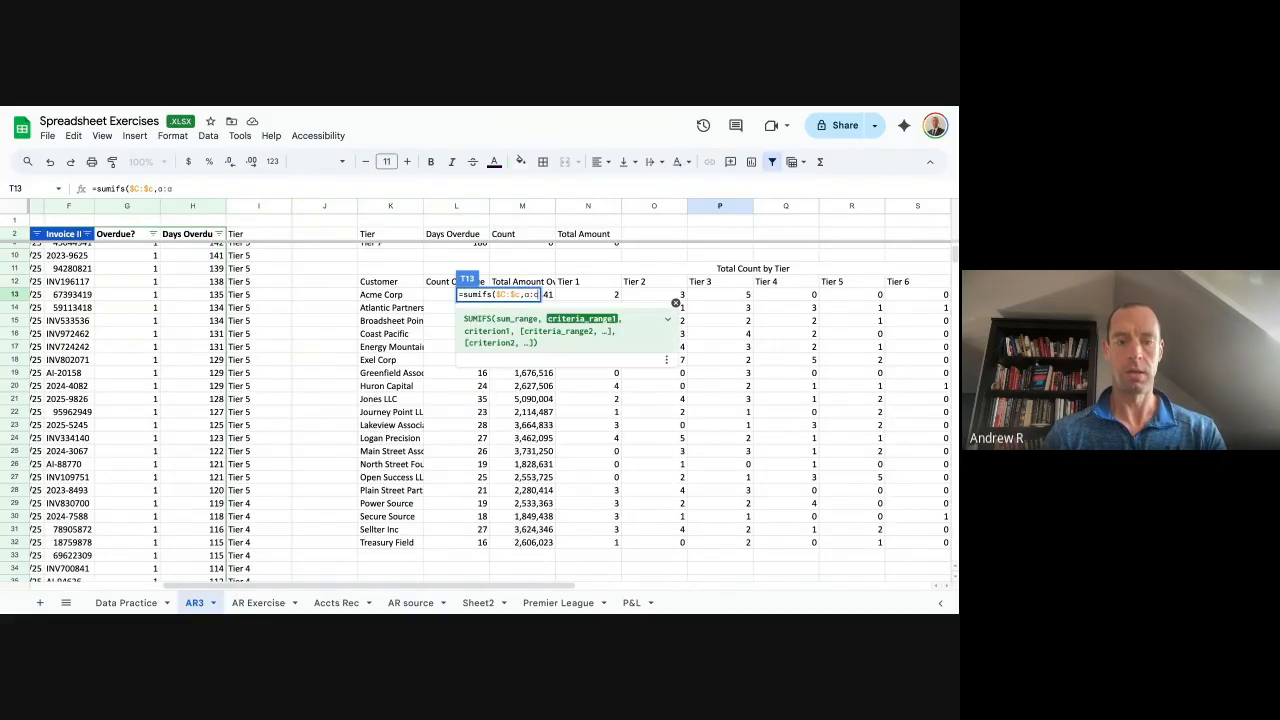
pyautogui.press('F4')
pyautogui.write(',')
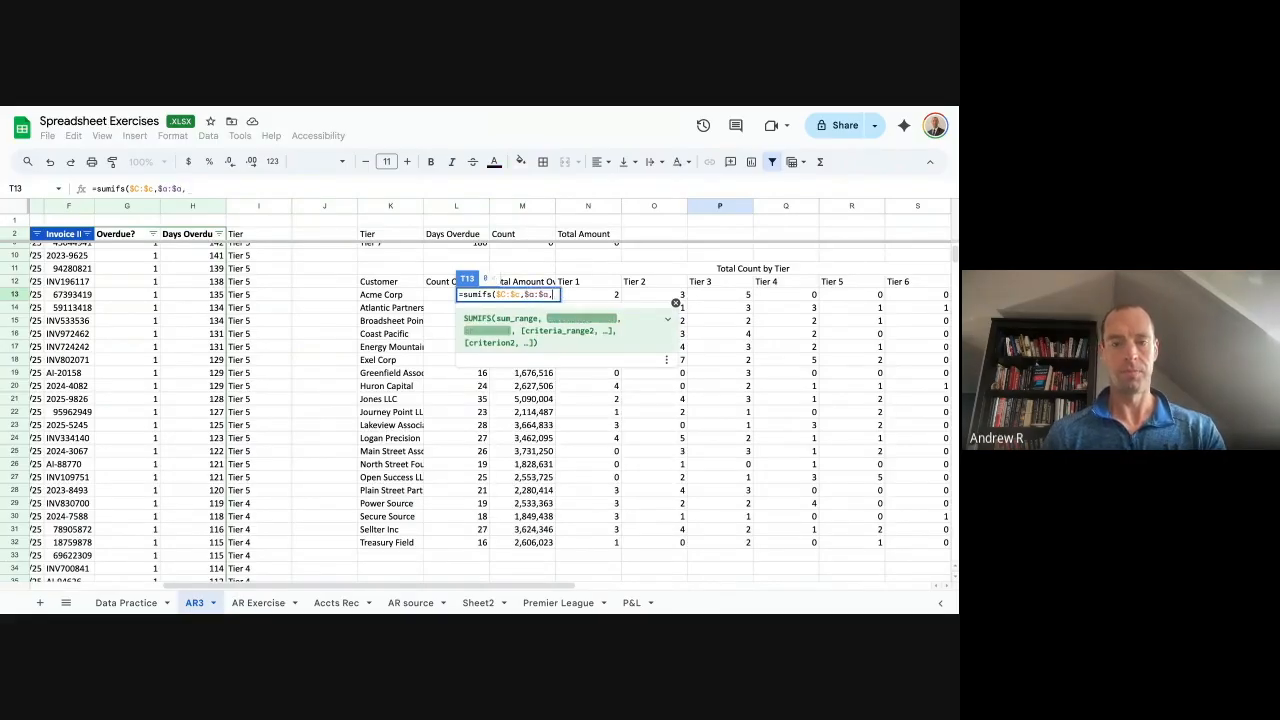
# Complete T13 as =SUMIFS($C:$C,$A:$A,$K13,$I:$I,T$12).
pyautogui.press('Left')
pyautogui.press('Left')
pyautogui.press('Left')
pyautogui.press('Left')
pyautogui.press('Left')
pyautogui.press('Left')
pyautogui.press('Left')
pyautogui.press('Left')
pyautogui.press('Left')
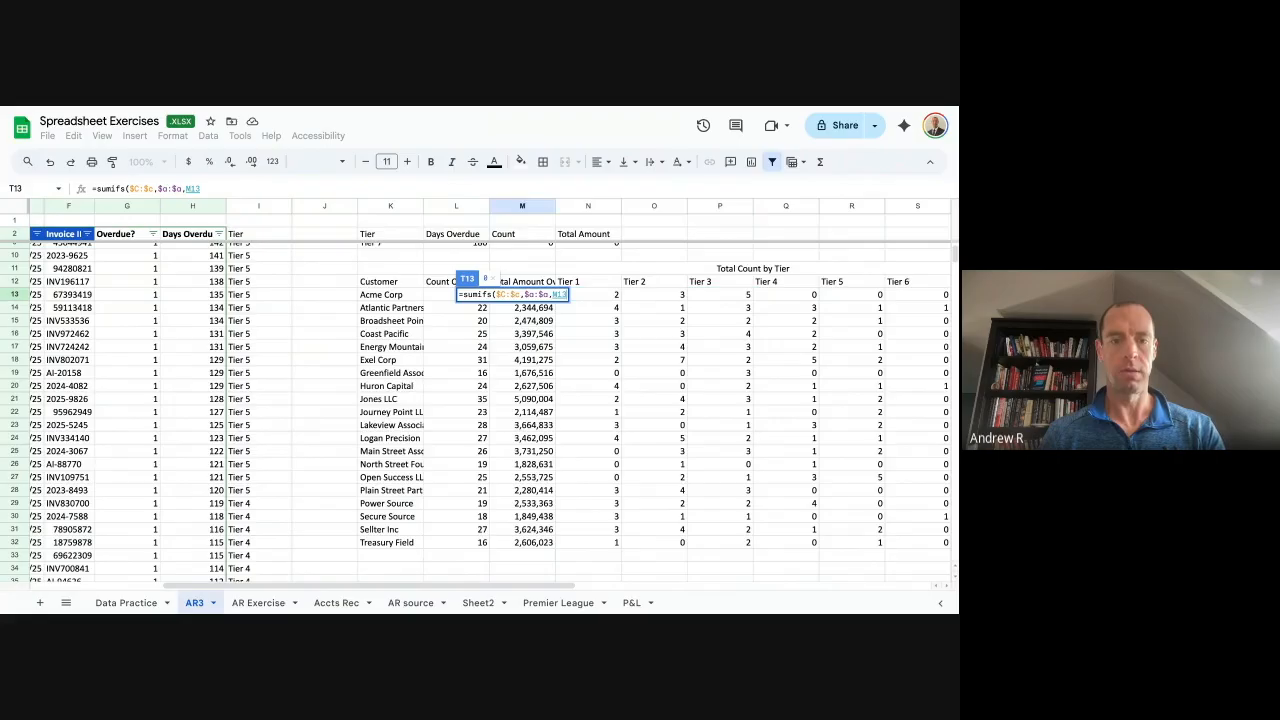
pyautogui.press('F4')
pyautogui.press('F4')
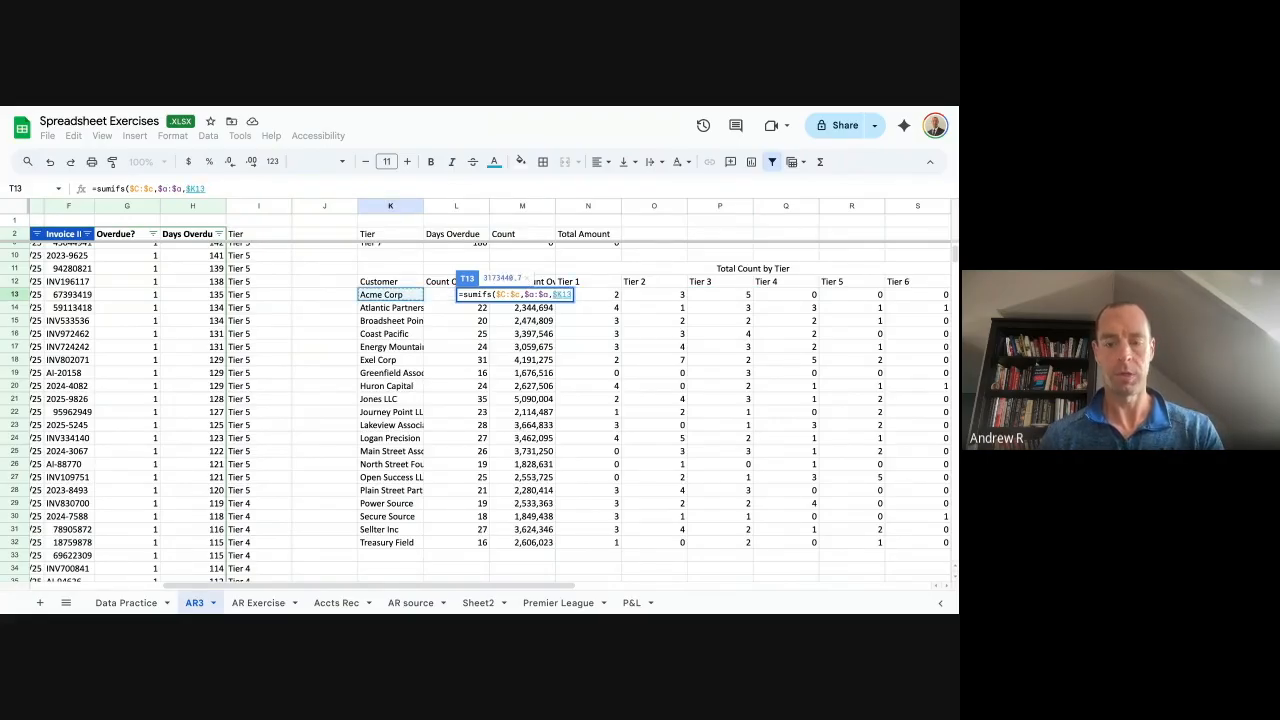
pyautogui.write(',')
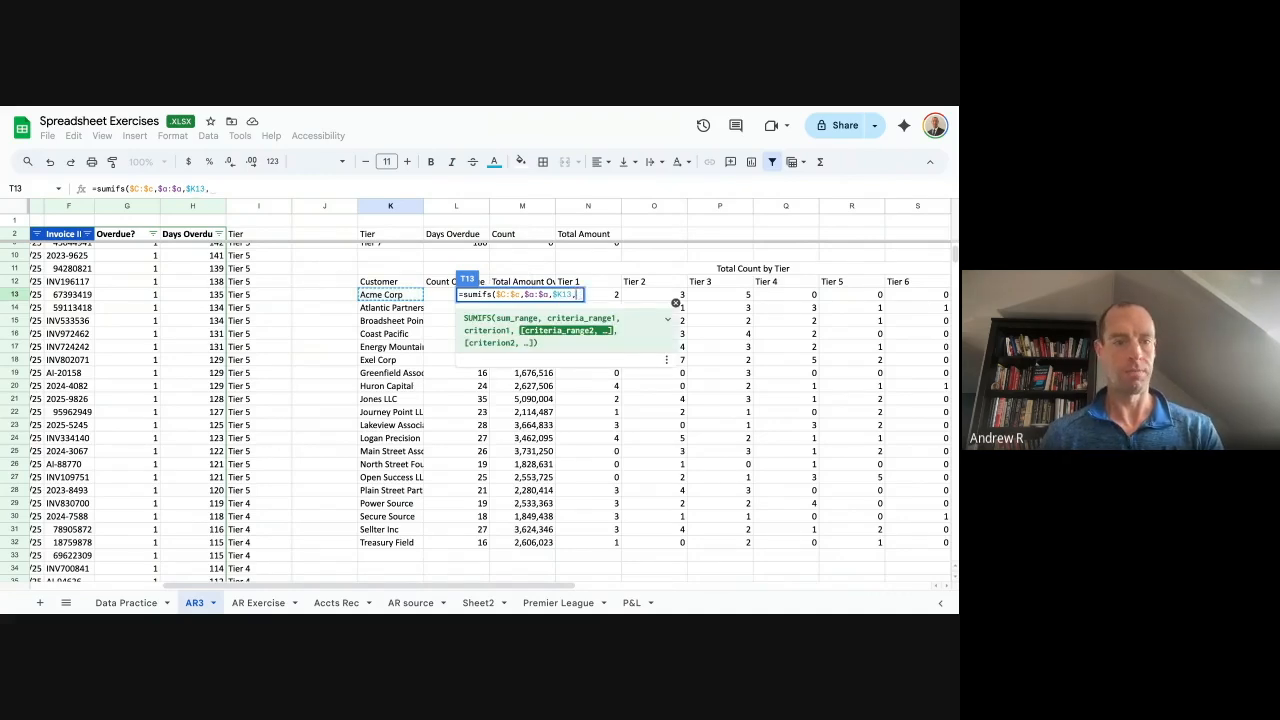
pyautogui.write('i')
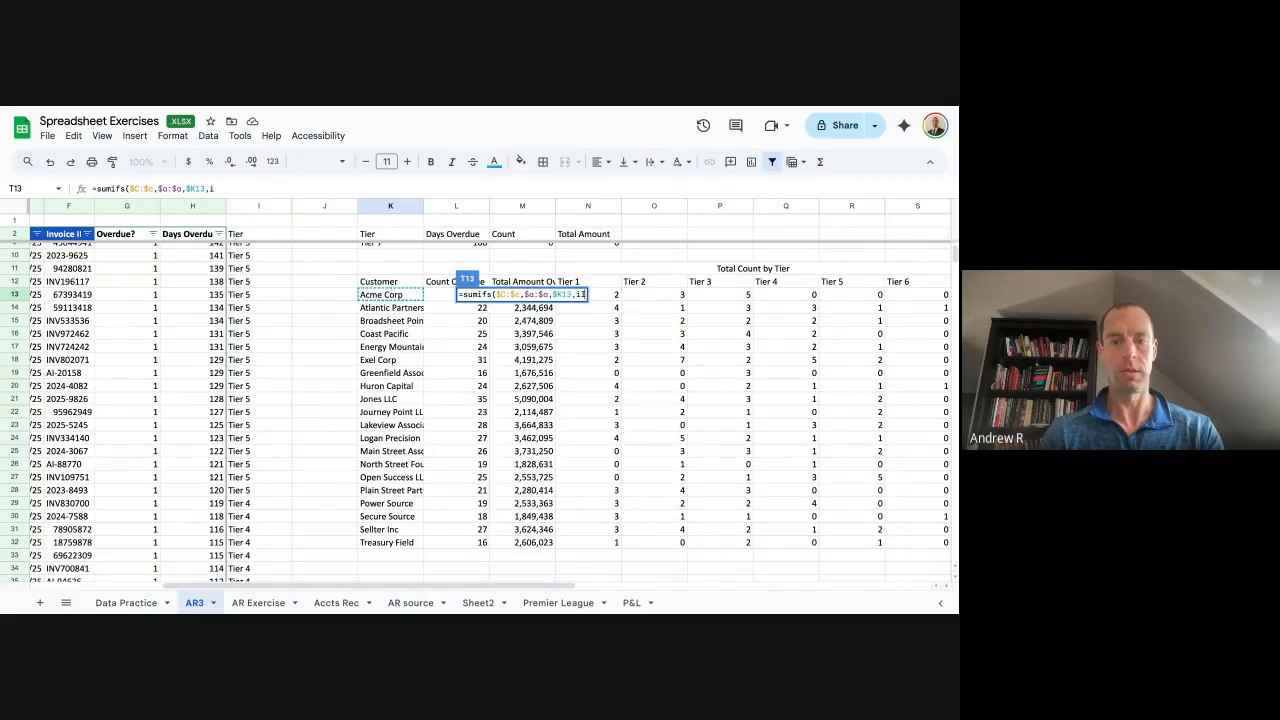
pyautogui.write(':$i')
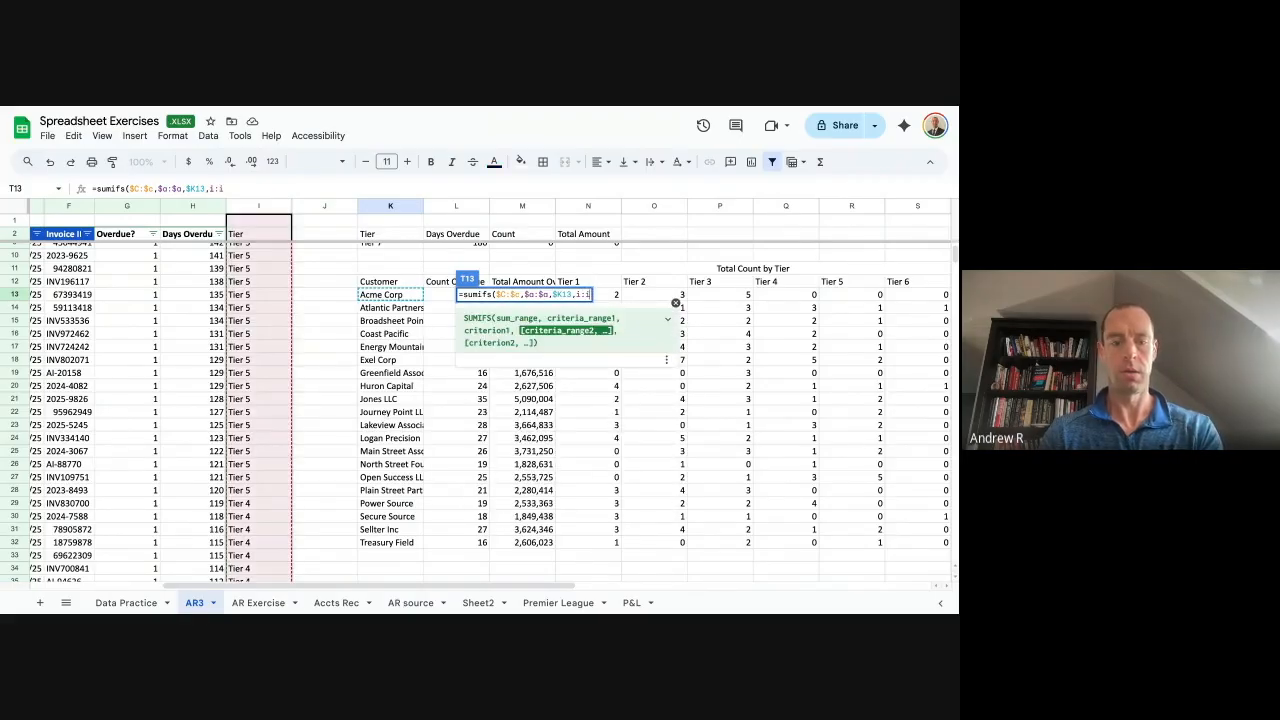
pyautogui.press('F4')
pyautogui.write(',')
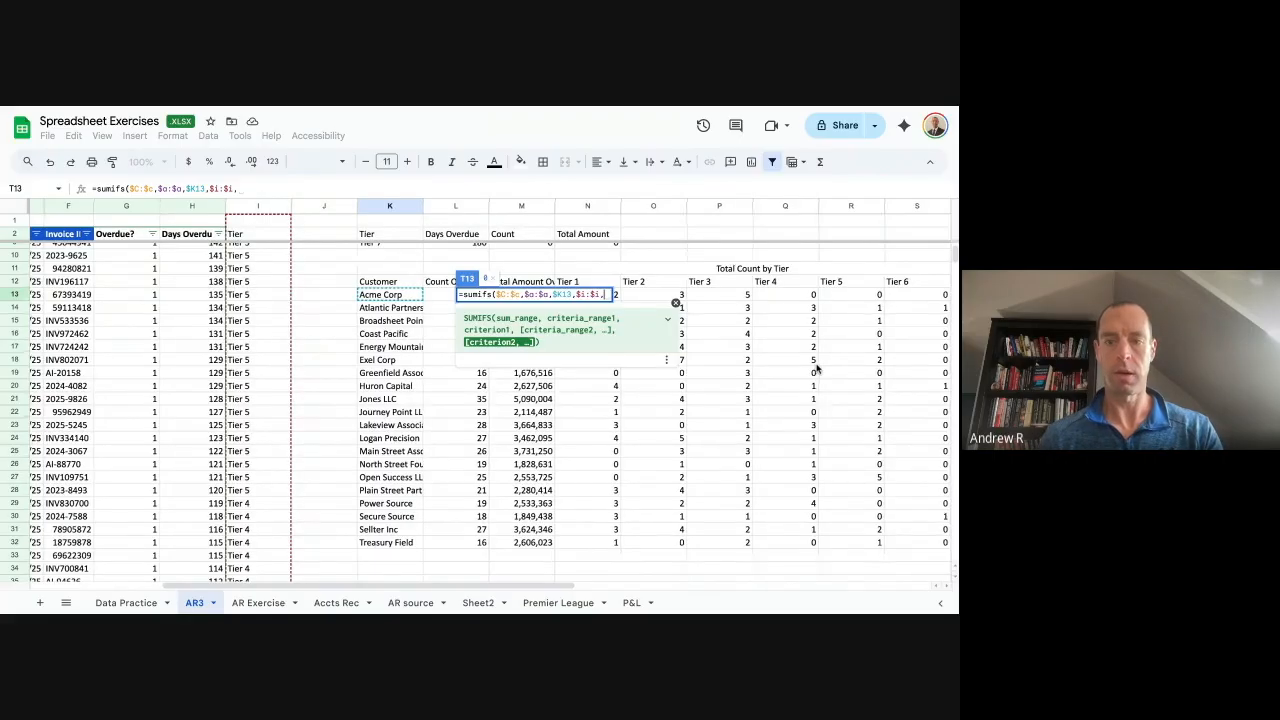
pyautogui.hscroll(3, 817, 370)
pyautogui.click(727, 293)
pyautogui.press('F4')
pyautogui.press('F4')
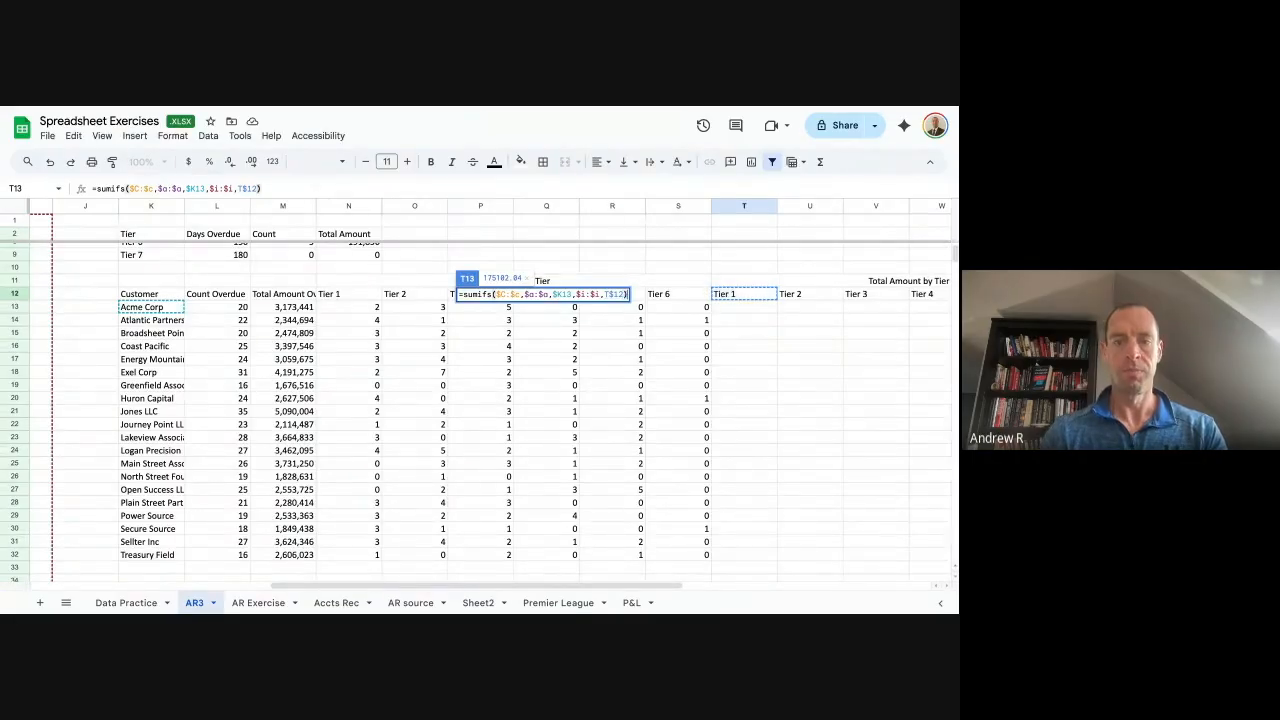
pyautogui.press('Return')
# Fill the SUMIFS down to T32 and copy T13:T32 across to Tier 6 in column Y.
pyautogui.press('super+Return')
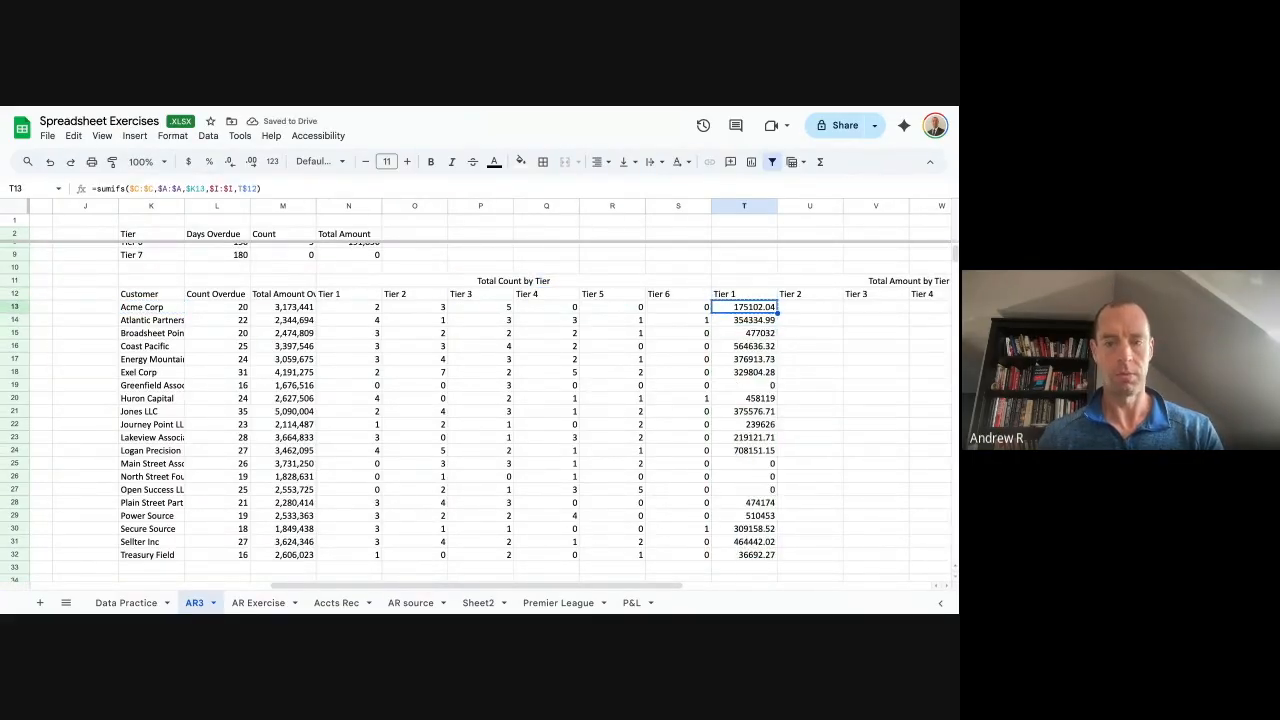
pyautogui.hotkey('ctrl', 'shift', 'Down')
pyautogui.hotkey('ctrl', 'c')
pyautogui.hotkey('shift', 'Right')
pyautogui.hotkey('shift', 'Right')
pyautogui.hotkey('shift', 'Right')
pyautogui.hotkey('shift', 'Right')
pyautogui.hotkey('shift', 'Right')
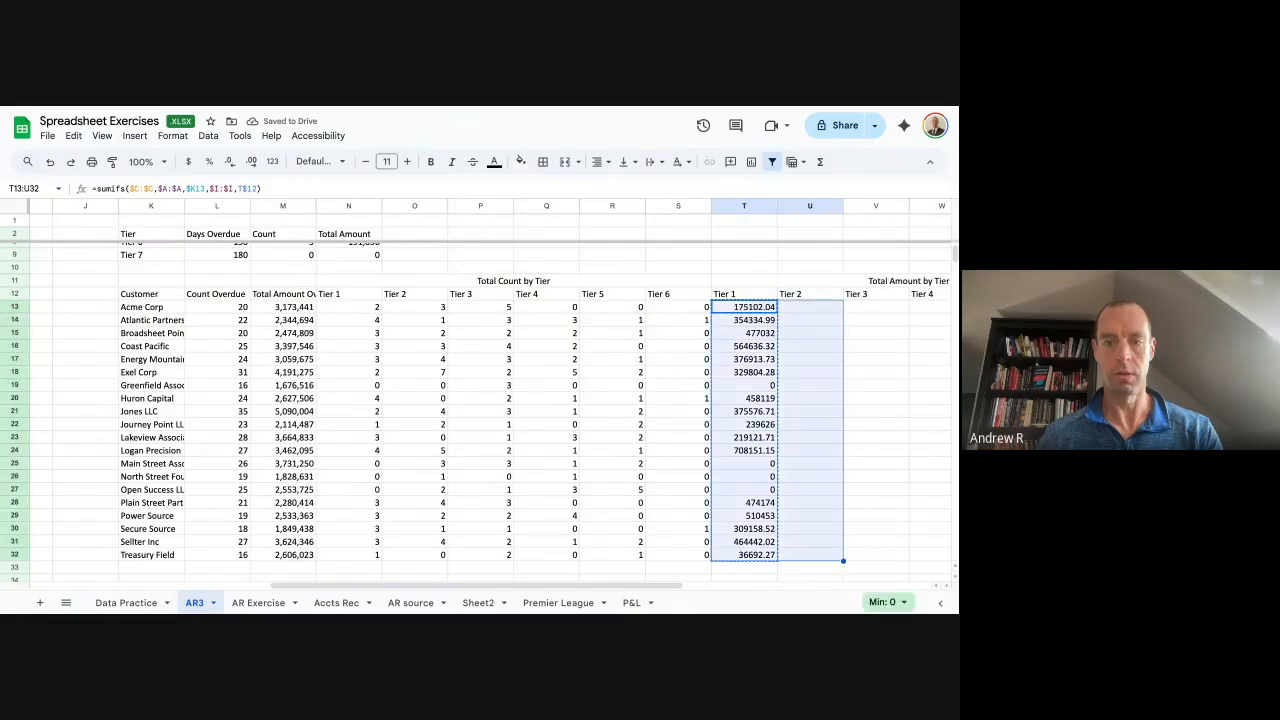
pyautogui.press('super+v')
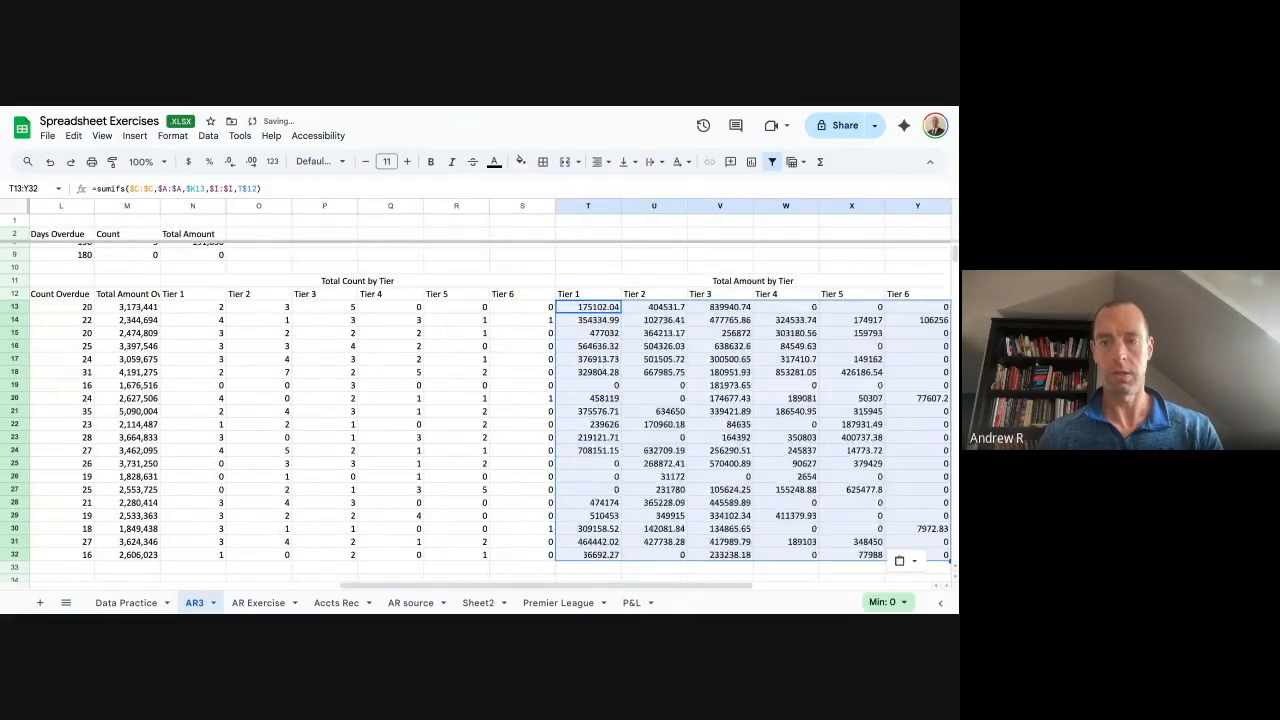
pyautogui.press('Right')
pyautogui.press('Right')
pyautogui.press('Right')
pyautogui.press('Right')
pyautogui.press('Left')
pyautogui.press('Left')
pyautogui.press('Left')
pyautogui.press('Left')
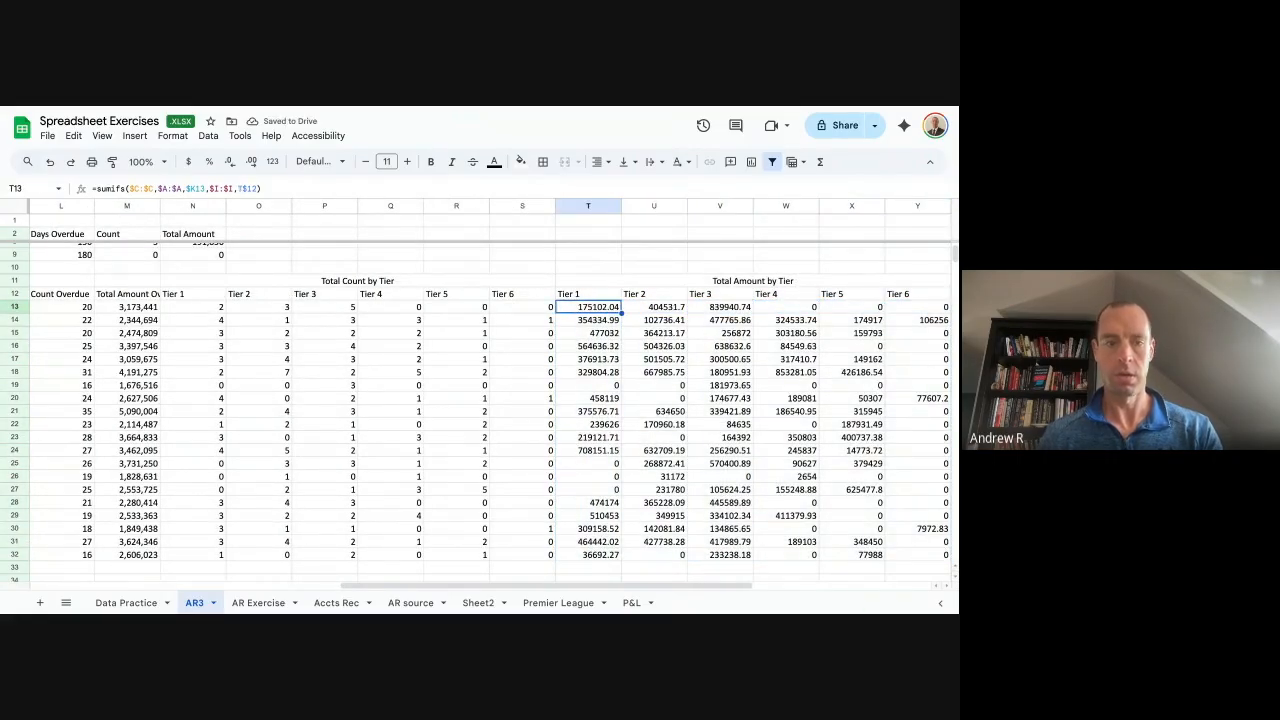
# Paint the Total Amount column's number format from M13:M32 onto the amounts table.
pyautogui.moveTo(140, 308); pyautogui.dragTo(141, 556)
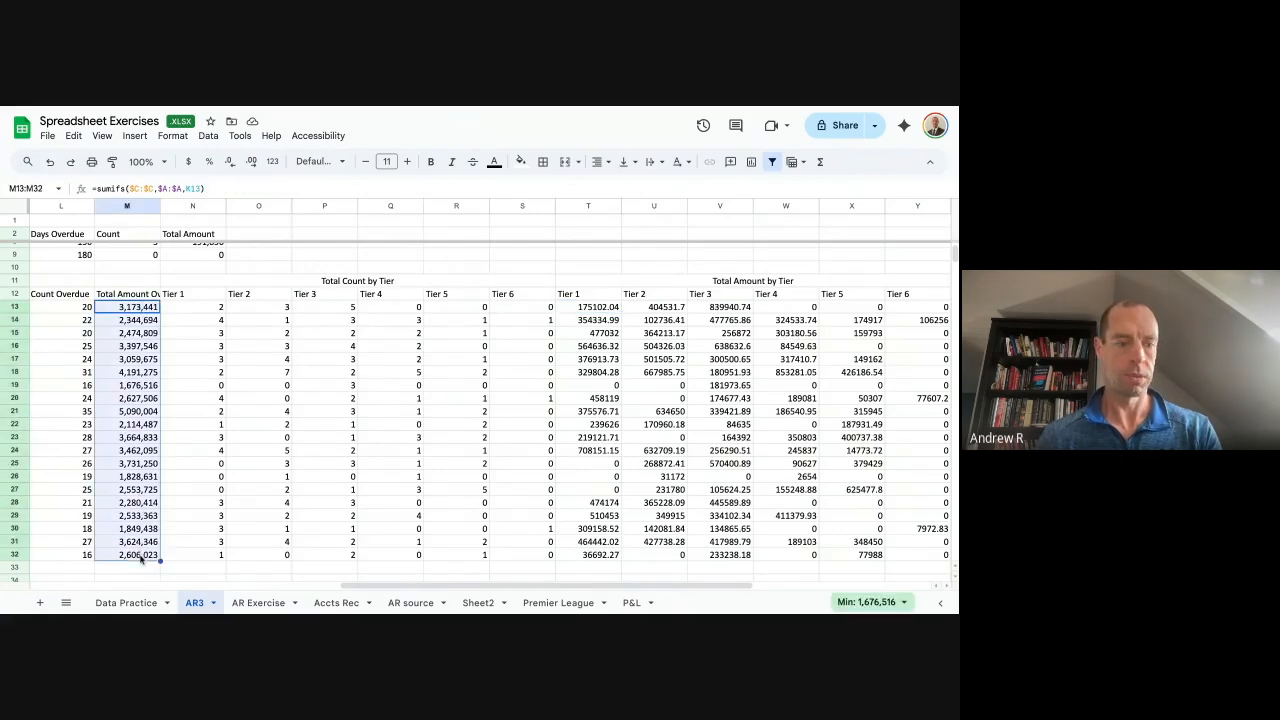
pyautogui.click(112, 161)
pyautogui.moveTo(602, 314)
pyautogui.mouseDown()
pyautogui.moveTo(903, 560)
pyautogui.moveTo(921, 558)
pyautogui.mouseUp()
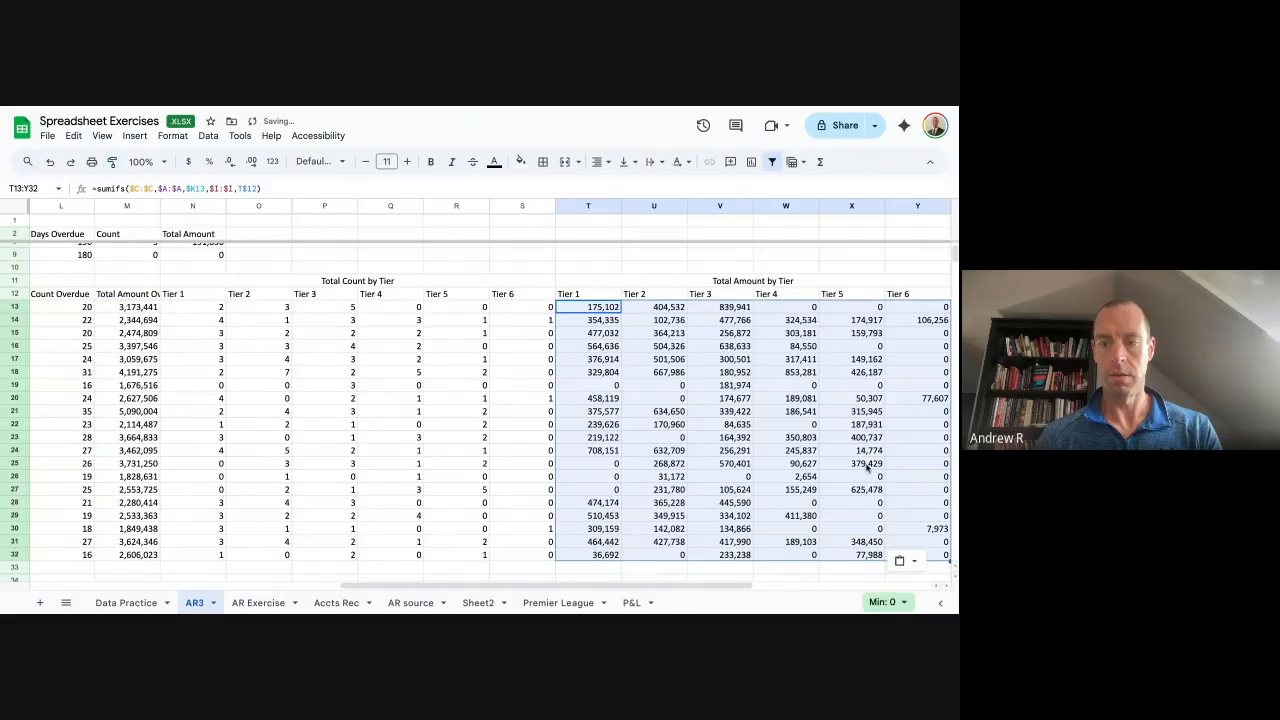
pyautogui.hscroll(5, 837, 449)
pyautogui.hscroll(2, 813, 451)
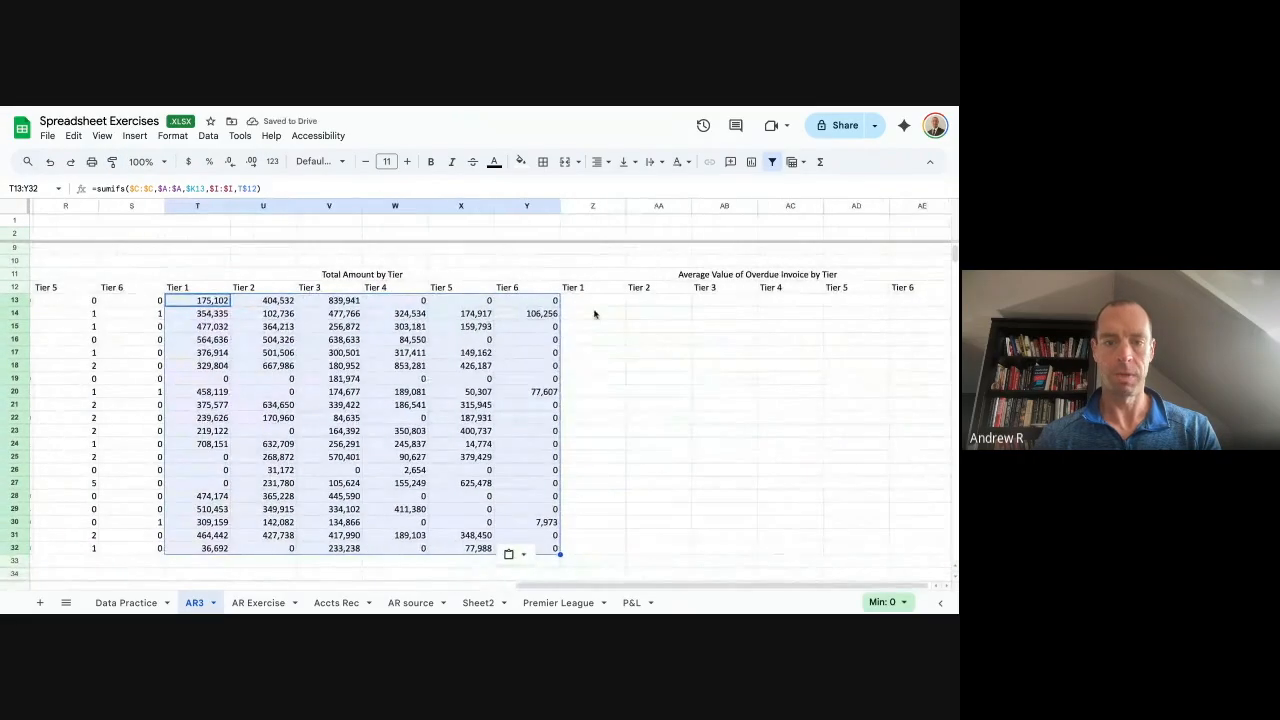
# Enter =T13/N13 in Z13 and fill it down the Tier 1 average column.
pyautogui.click(590, 302)
pyautogui.write('=')
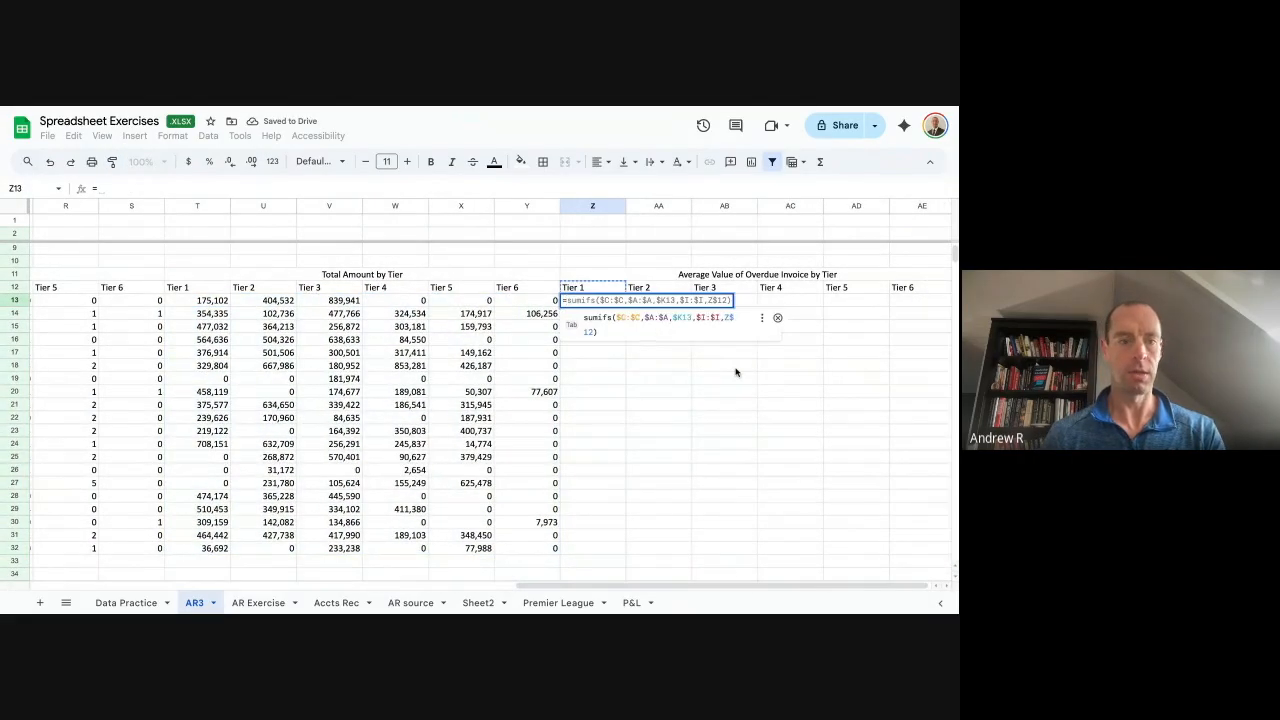
pyautogui.press('Left')
pyautogui.press('Left')
pyautogui.press('Left')
pyautogui.press('Left')
pyautogui.press('Left')
pyautogui.press('Left')
pyautogui.write('/')
pyautogui.press('Left')
pyautogui.press('Left')
pyautogui.press('Left')
pyautogui.press('Left')
pyautogui.press('Left')
pyautogui.press('Left')
pyautogui.press('Left')
pyautogui.press('Left')
pyautogui.press('Left')
pyautogui.press('Left')
pyautogui.press('Left')
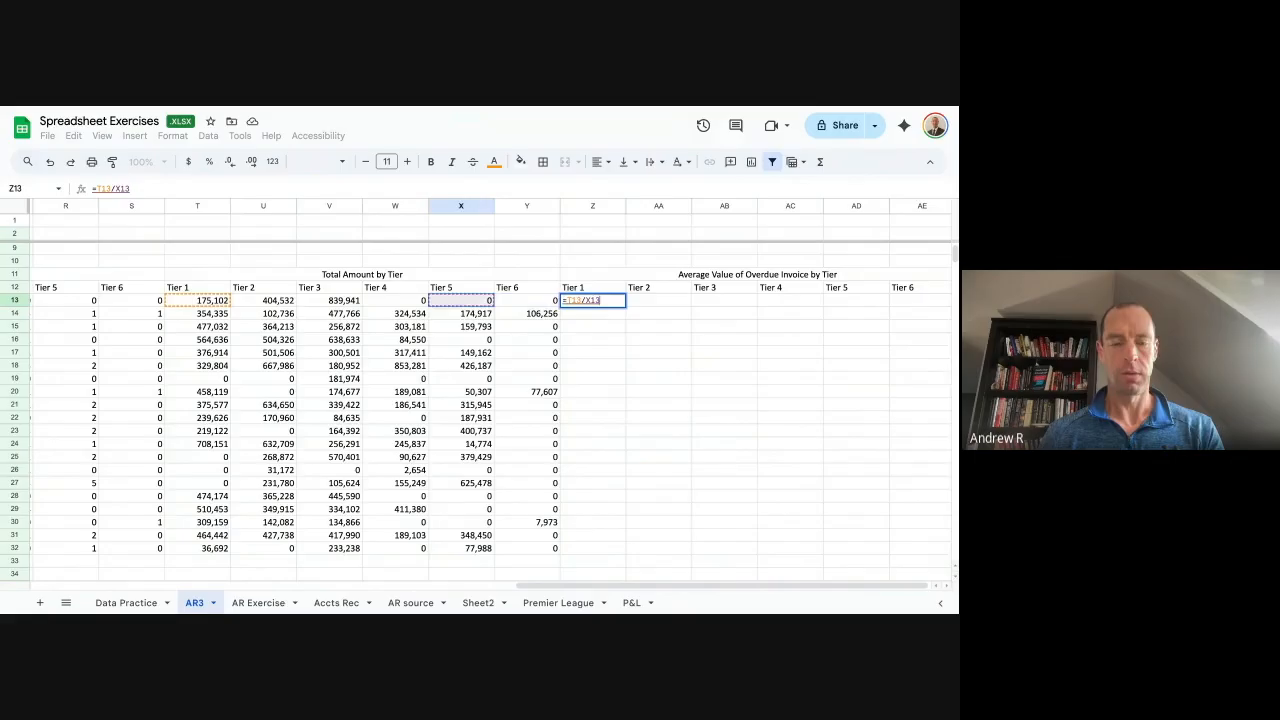
pyautogui.press('Left')
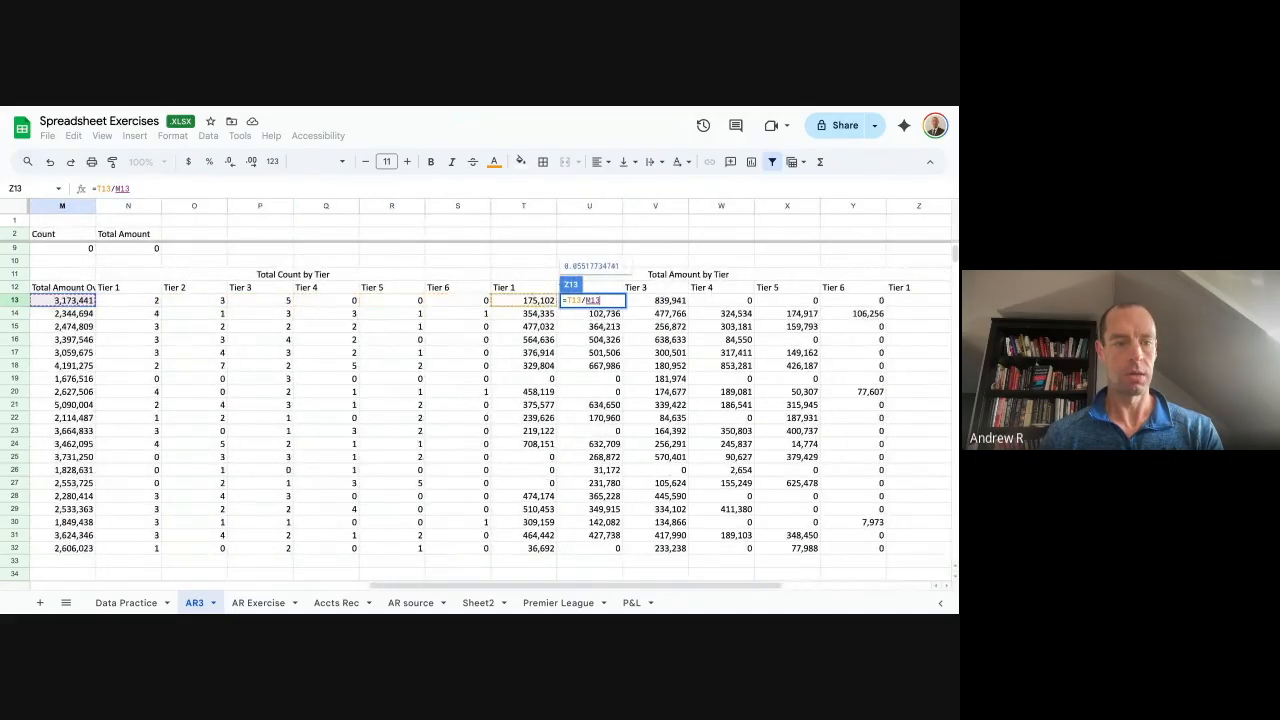
pyautogui.press('Return')
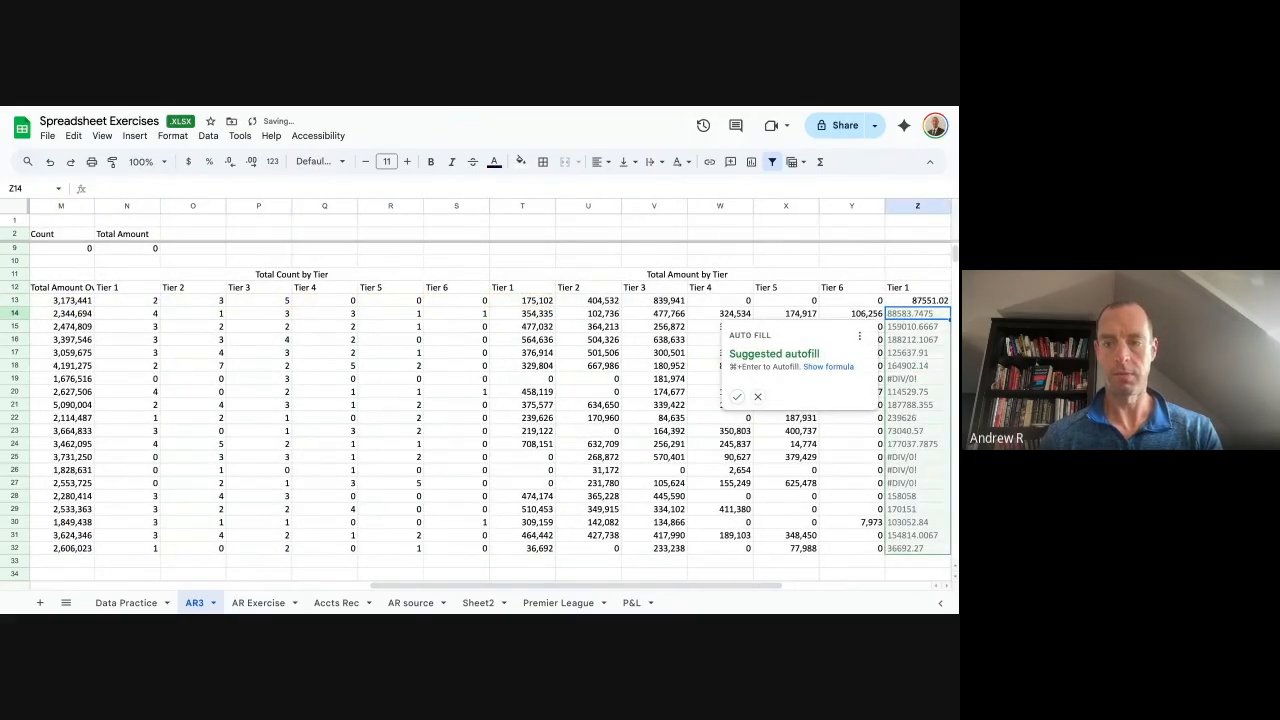
pyautogui.press('super+Return')
# Copy the Tier 1 averages Z13:Z32 across to all six tier columns.
pyautogui.press('Right')
pyautogui.press('Right')
pyautogui.press('Right')
pyautogui.press('Left')
pyautogui.press('Left')
pyautogui.press('Left')
pyautogui.press('Up')
pyautogui.press('super+shift+Down')
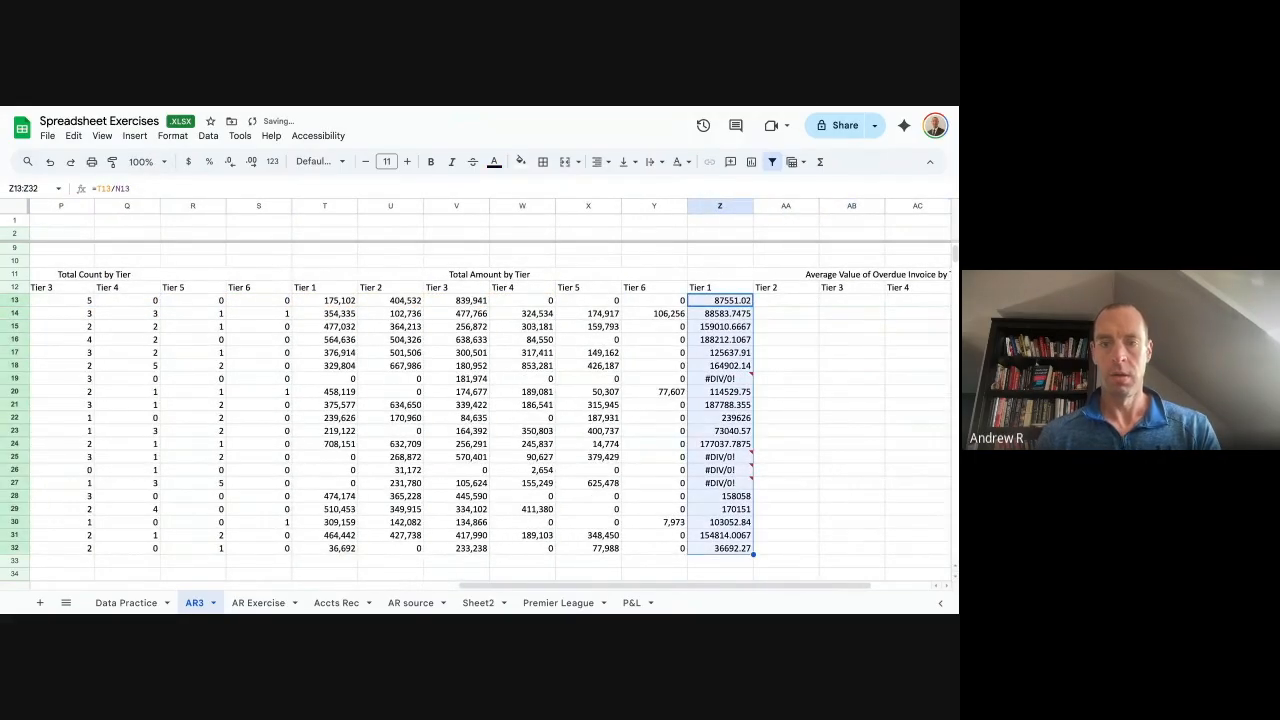
pyautogui.press('super+c')
pyautogui.hotkey('shift', 'Right')
pyautogui.hotkey('shift', 'Right')
pyautogui.hotkey('shift', 'Right')
pyautogui.hotkey('shift', 'Right')
pyautogui.hotkey('shift', 'Right')
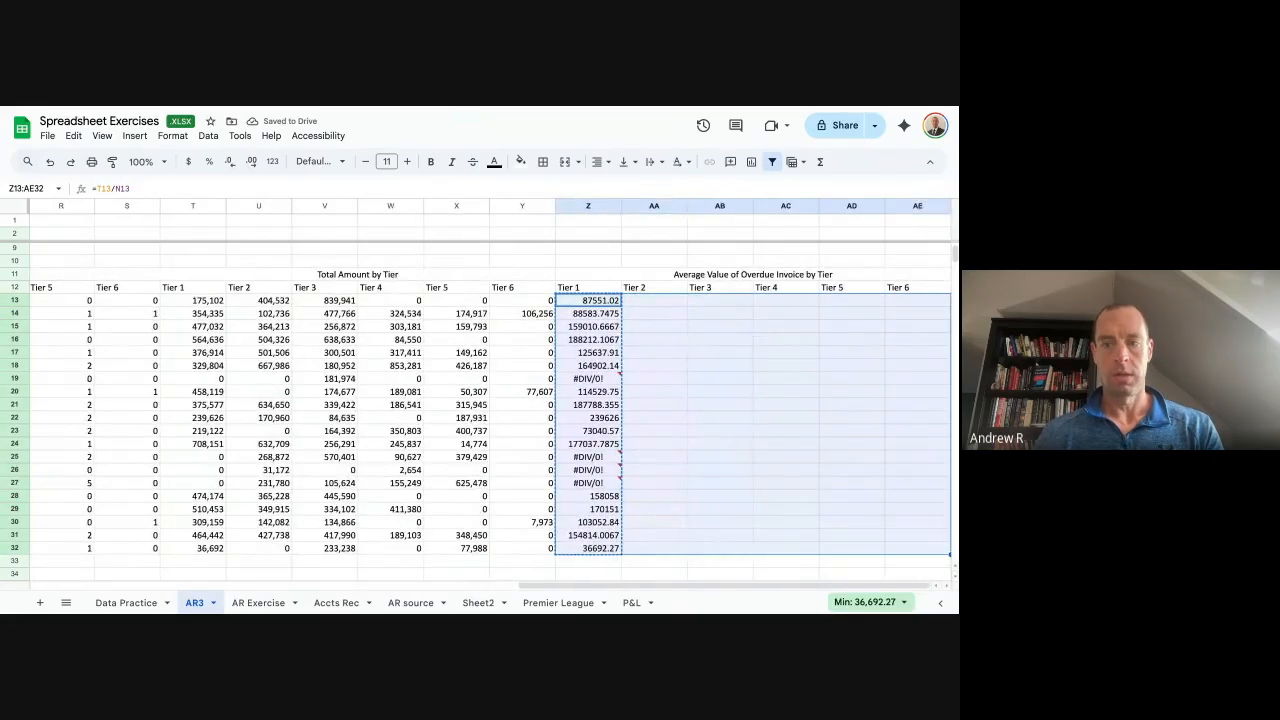
pyautogui.press('super+v')
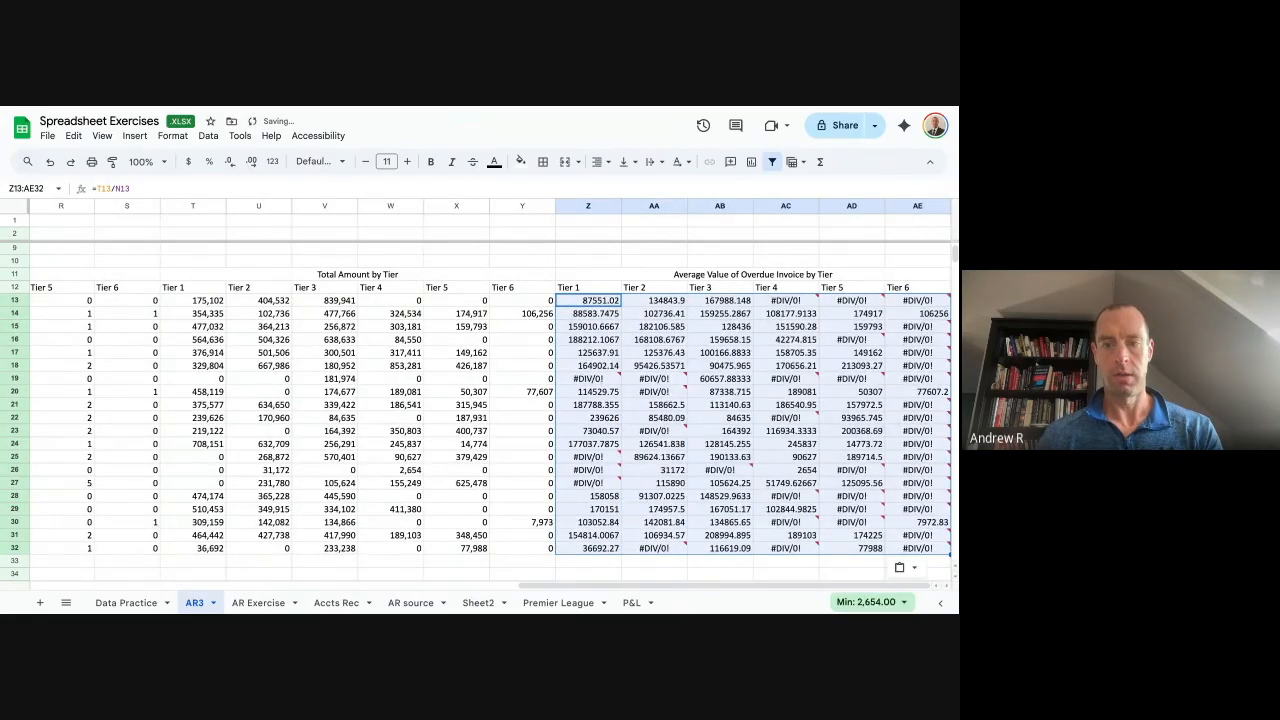
# Select the Tier 1 totals T13:T32 and pick up their formatting with Paint format.
pyautogui.press('Left')
pyautogui.press('Left')
pyautogui.press('Left')
pyautogui.press('Left')
pyautogui.press('Left')
pyautogui.press('Left')
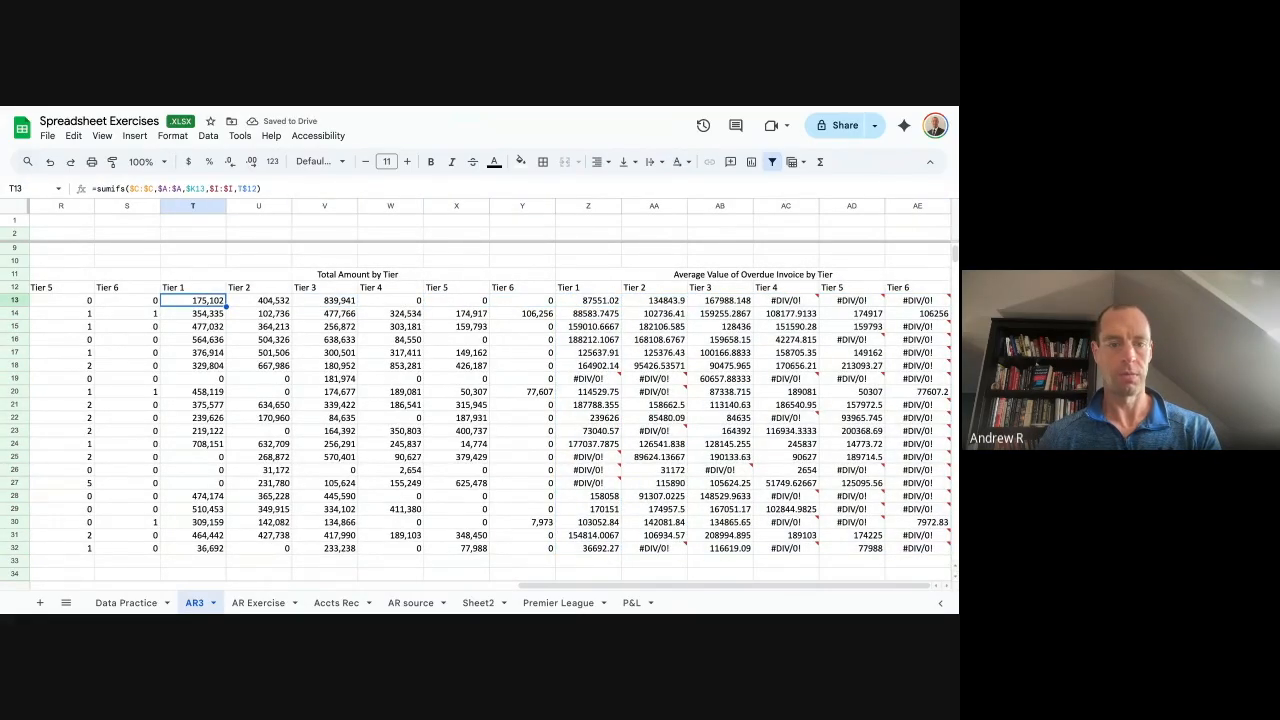
pyautogui.press('super+shift+Down')
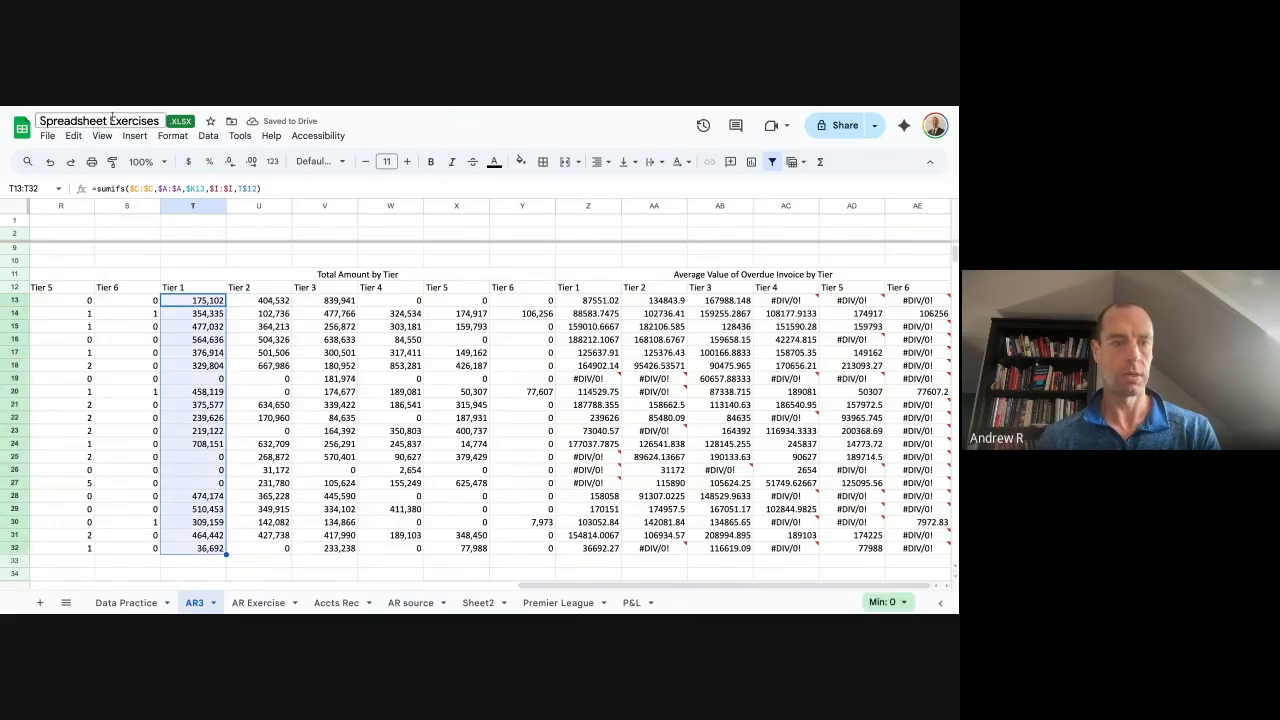
pyautogui.click(112, 161)
# Apply the totals' comma number format to the averages table Z13:AE32 and review its errors.
pyautogui.moveTo(600, 301); pyautogui.dragTo(930, 548)
pyautogui.click(904, 328)
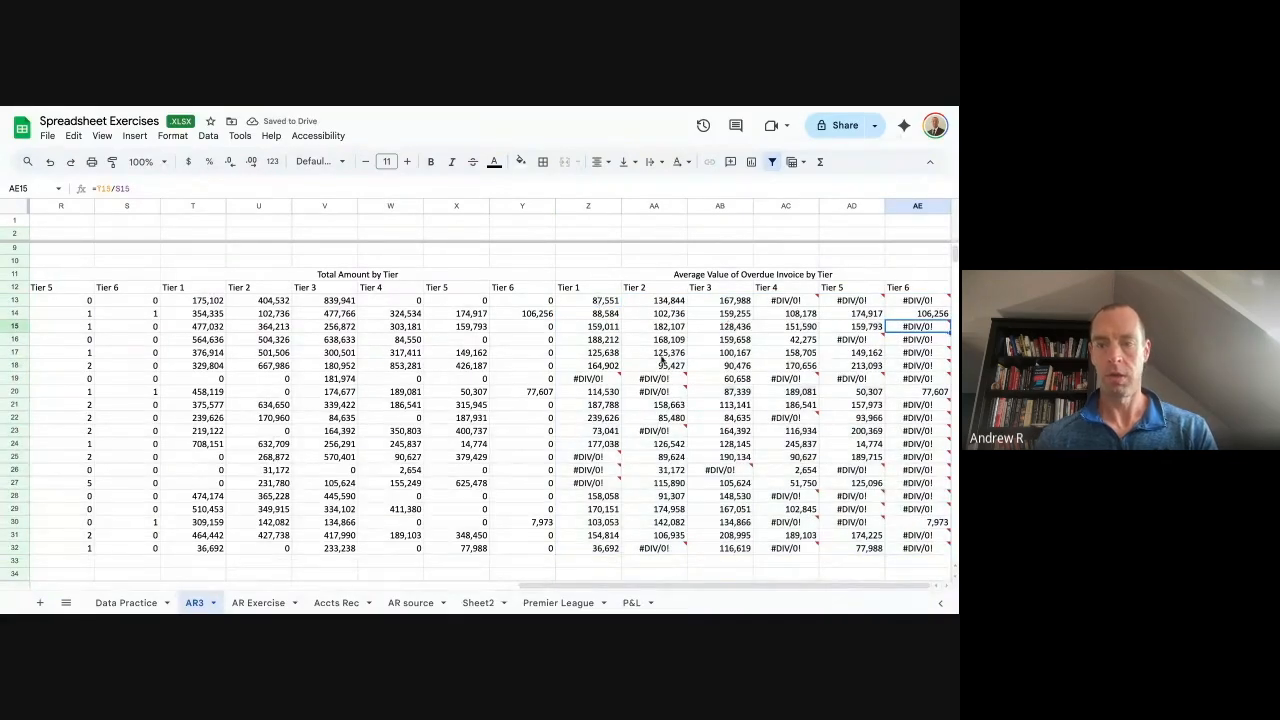
pyautogui.moveTo(577, 302); pyautogui.dragTo(925, 551)
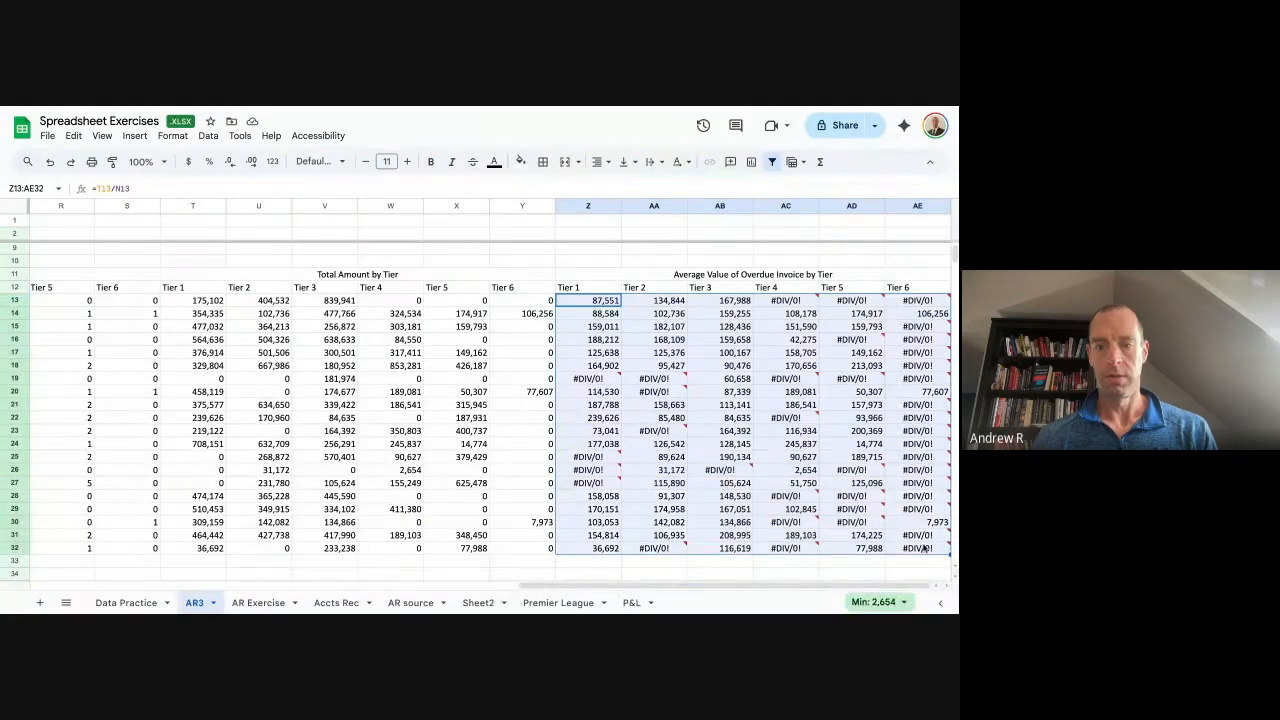
# Search the averages range for #DIV/0! with Find and replace and run Replace all.
pyautogui.hotkey('ctrl', 'h')
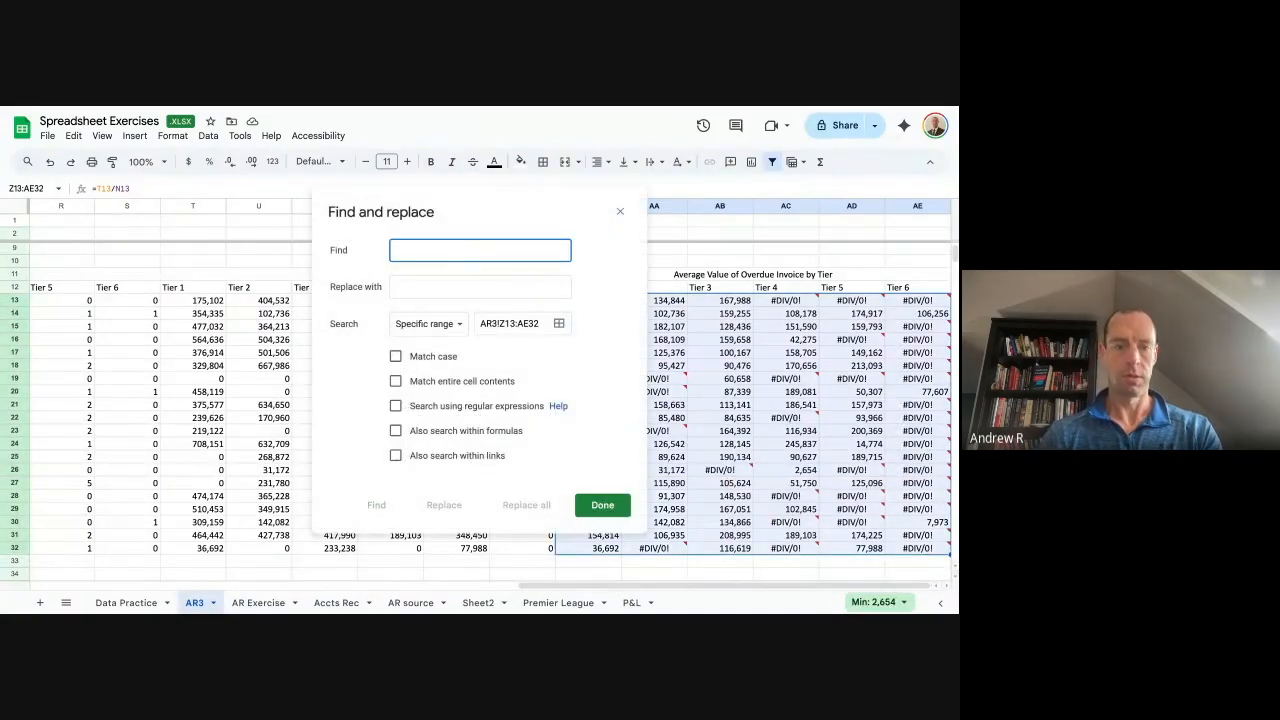
pyautogui.write('#DIV/0!')
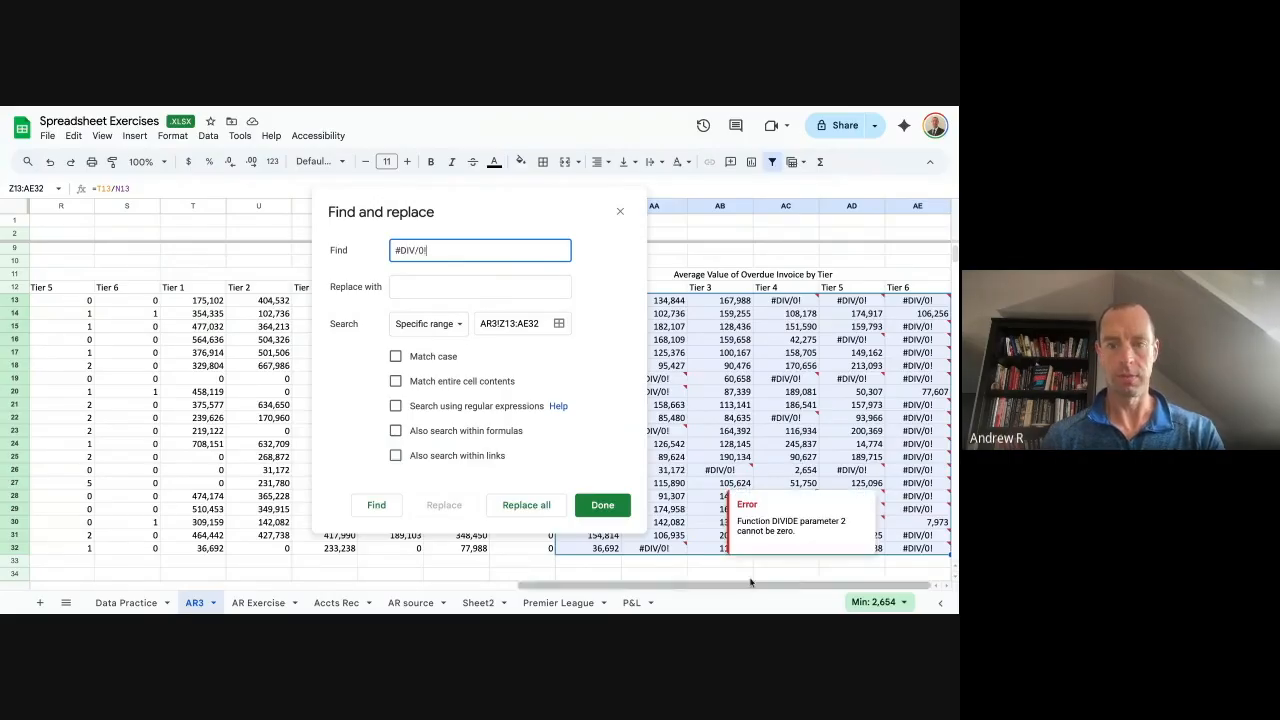
pyautogui.click(529, 512)
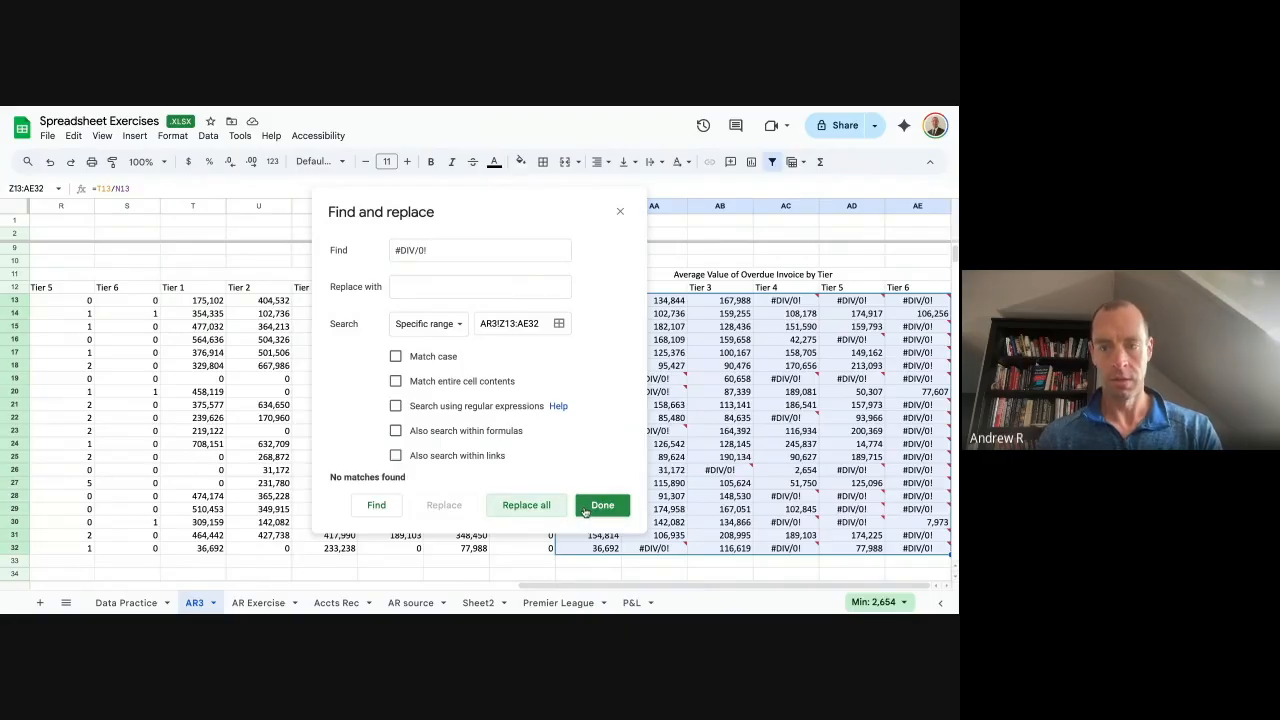
pyautogui.click(585, 511)
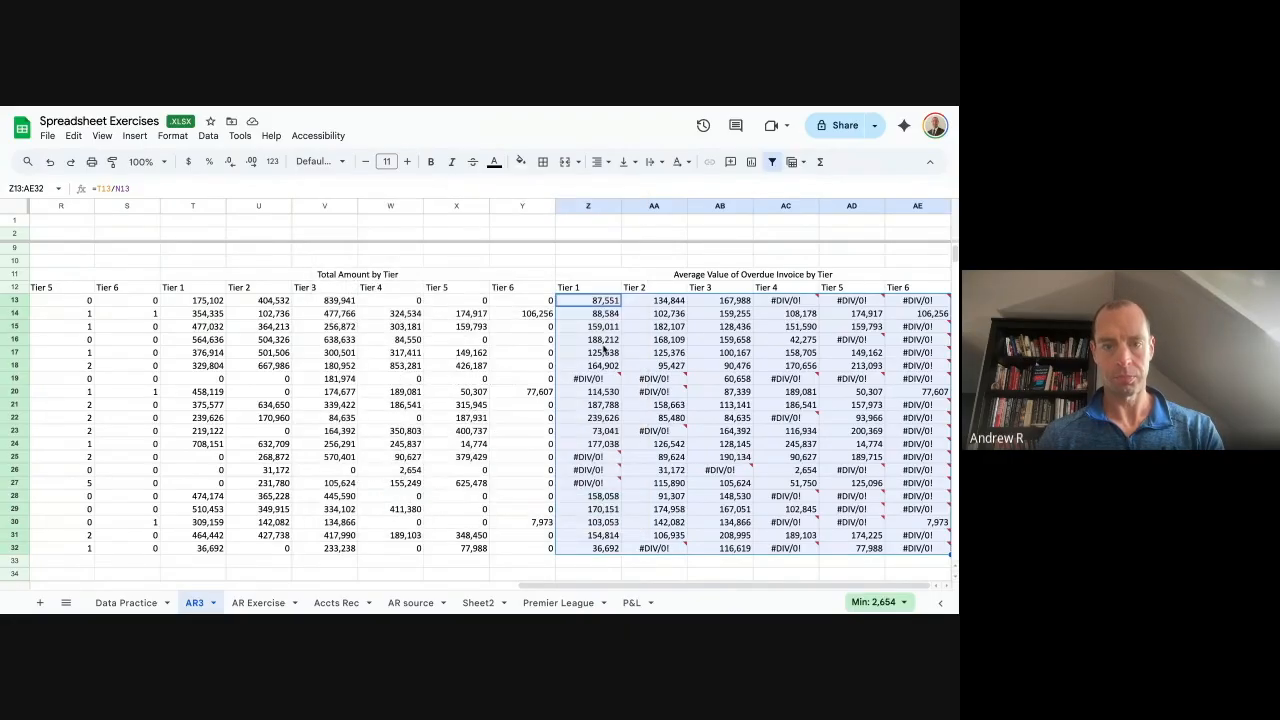
pyautogui.hotkey('ctrl', 'h')
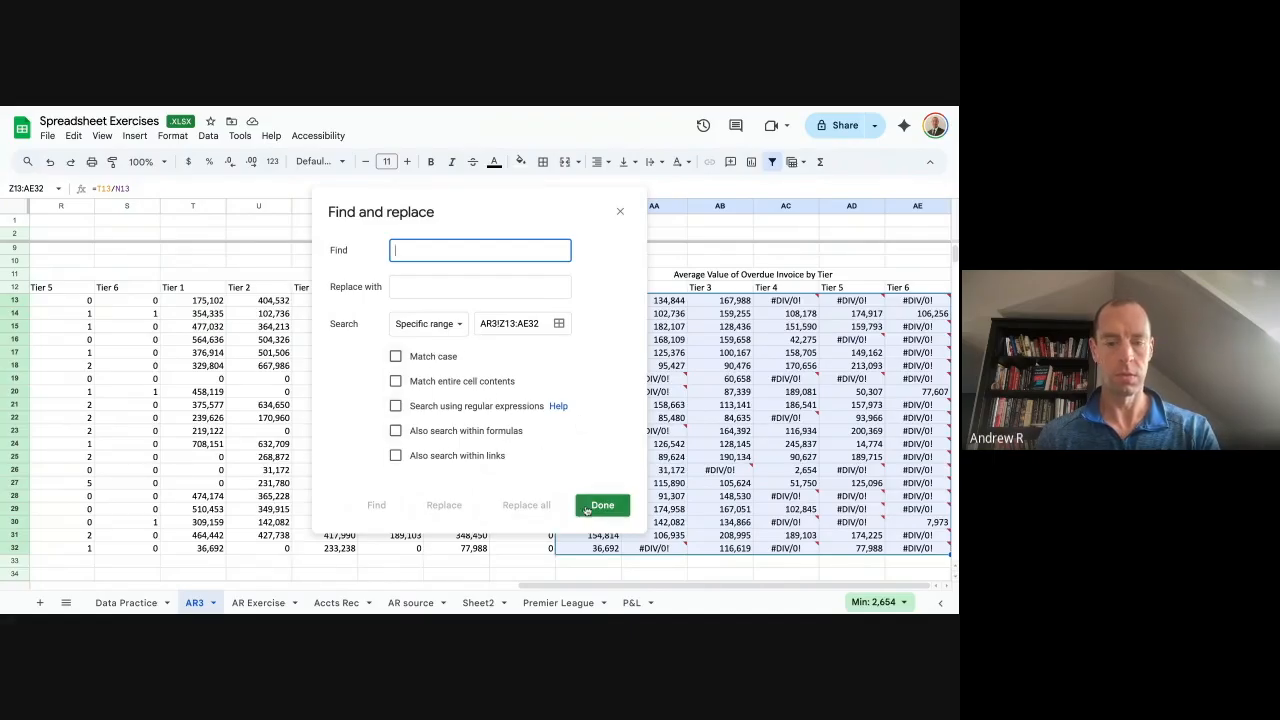
pyautogui.click(601, 507)
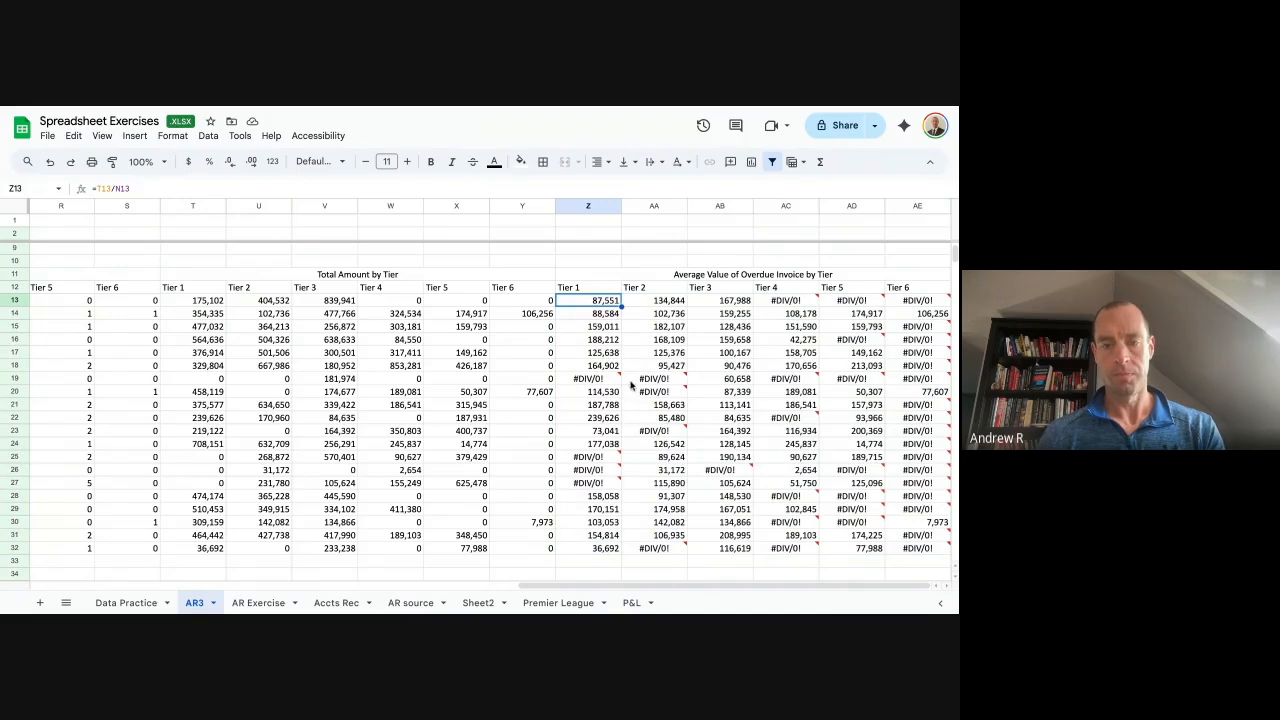
# Enter the test formula =iferror(Z13,"0") in Z35 below the averages table.
pyautogui.click(787, 302)
pyautogui.moveTo(787, 310); pyautogui.dragTo(922, 310)
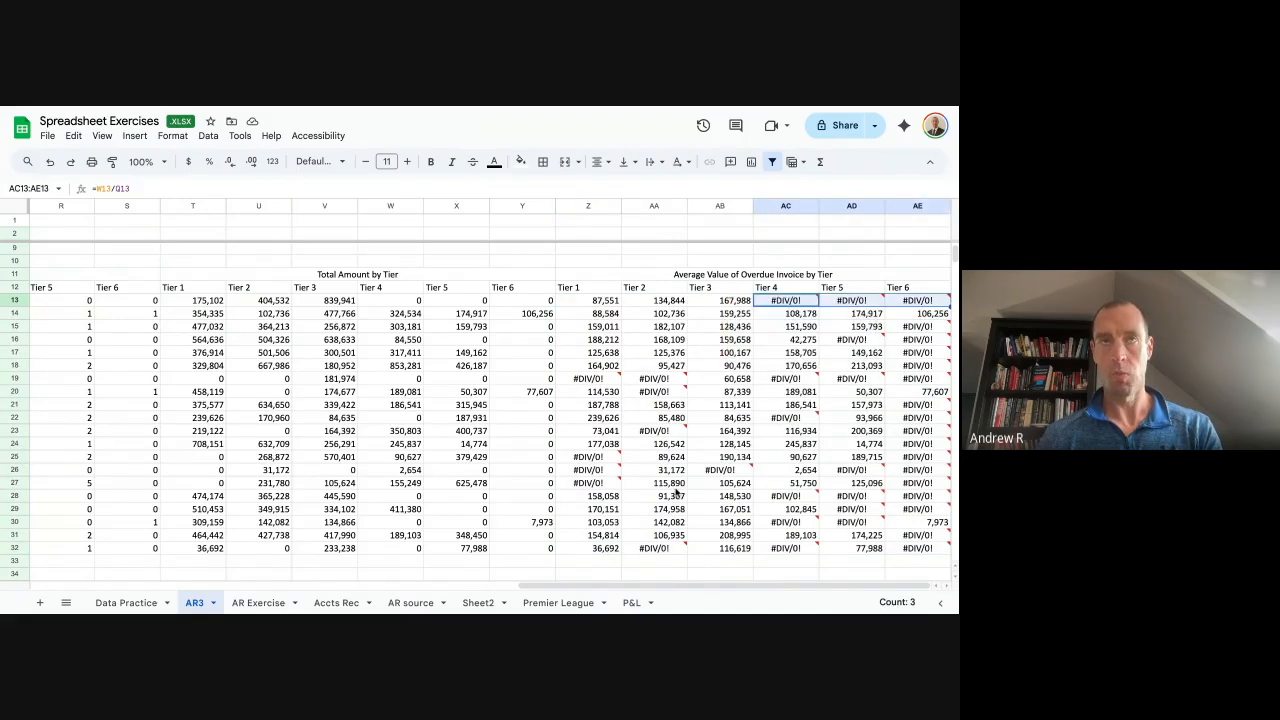
pyautogui.scroll(-3, 600, 470)
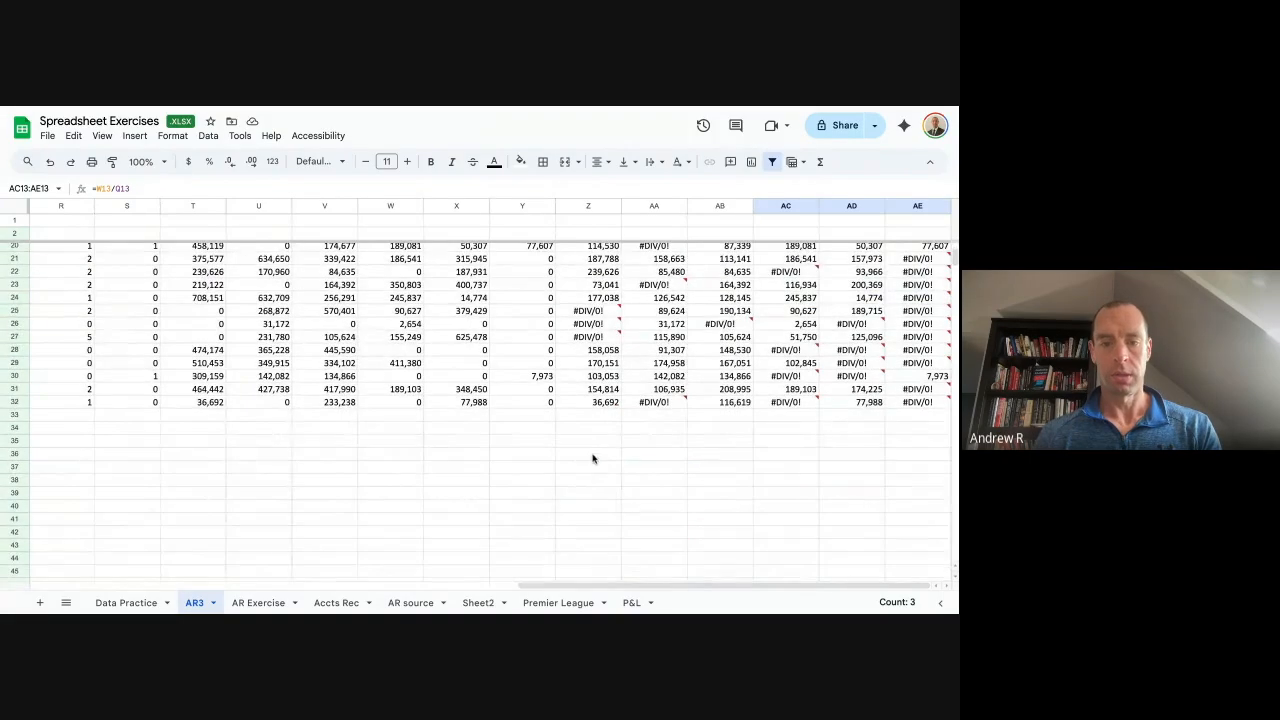
pyautogui.click(589, 446)
pyautogui.scroll(4, 597, 426)
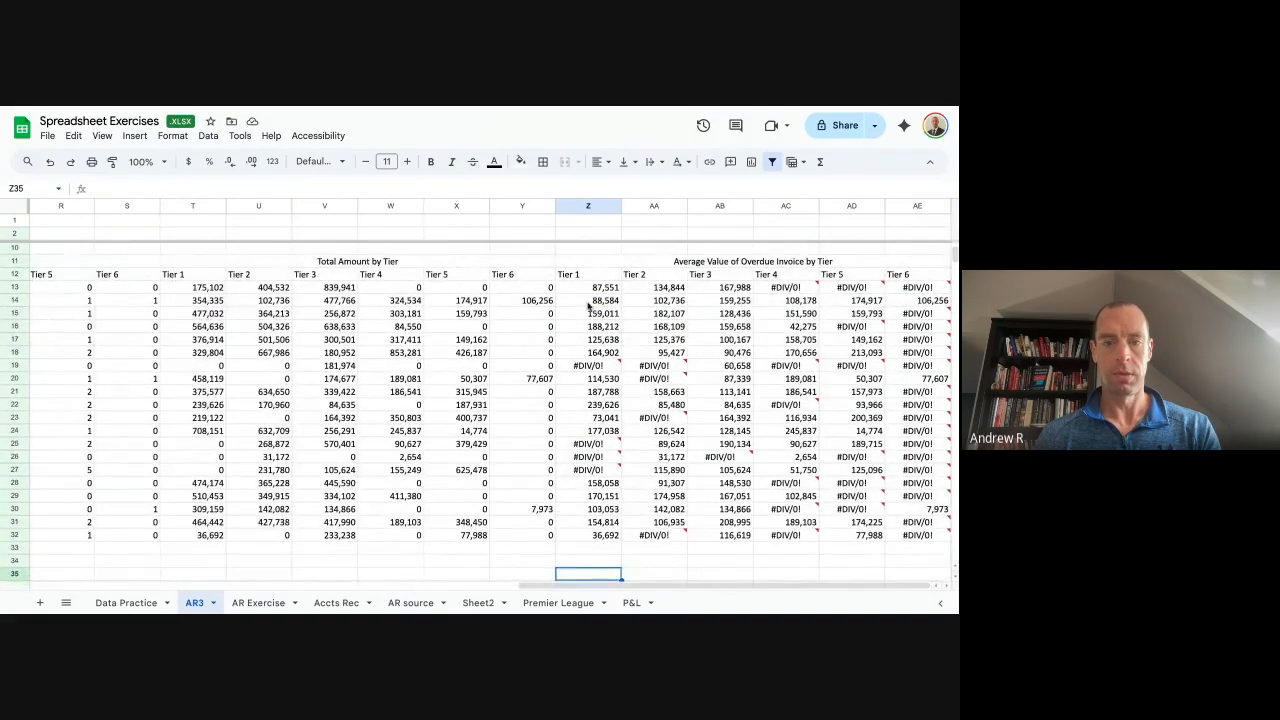
pyautogui.scroll(-2, 575, 578)
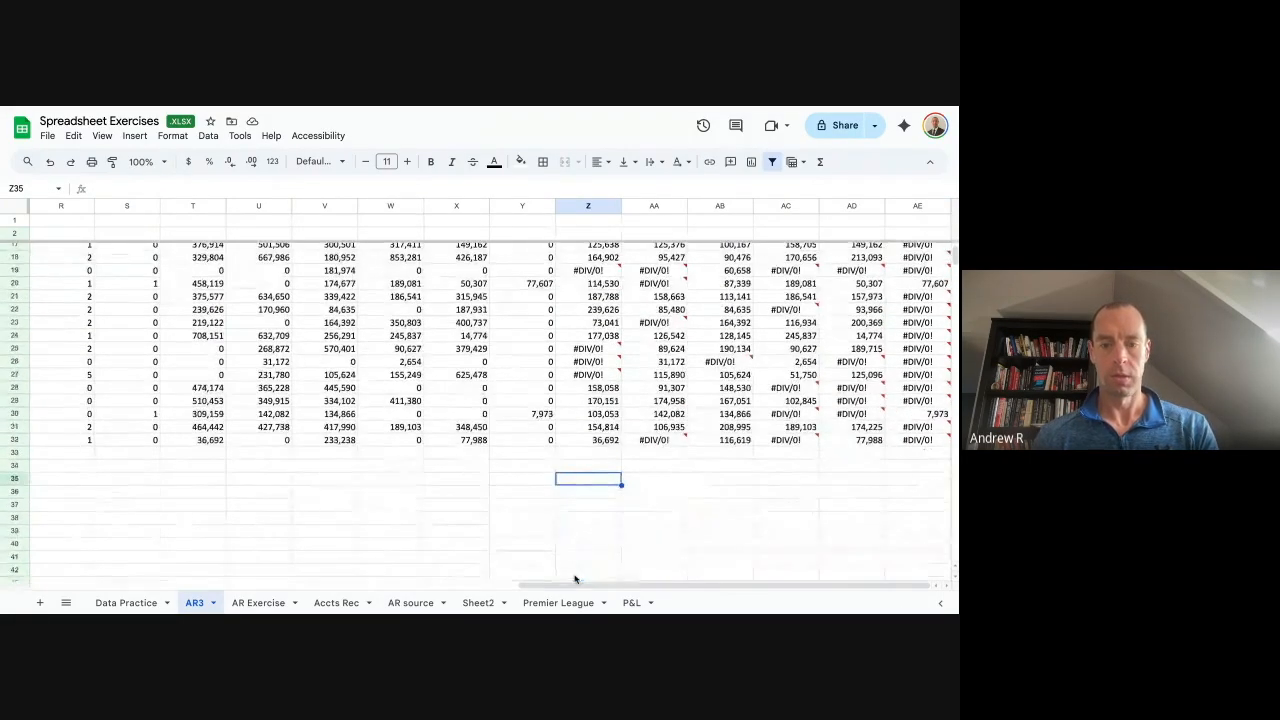
pyautogui.scroll(1, 567, 485)
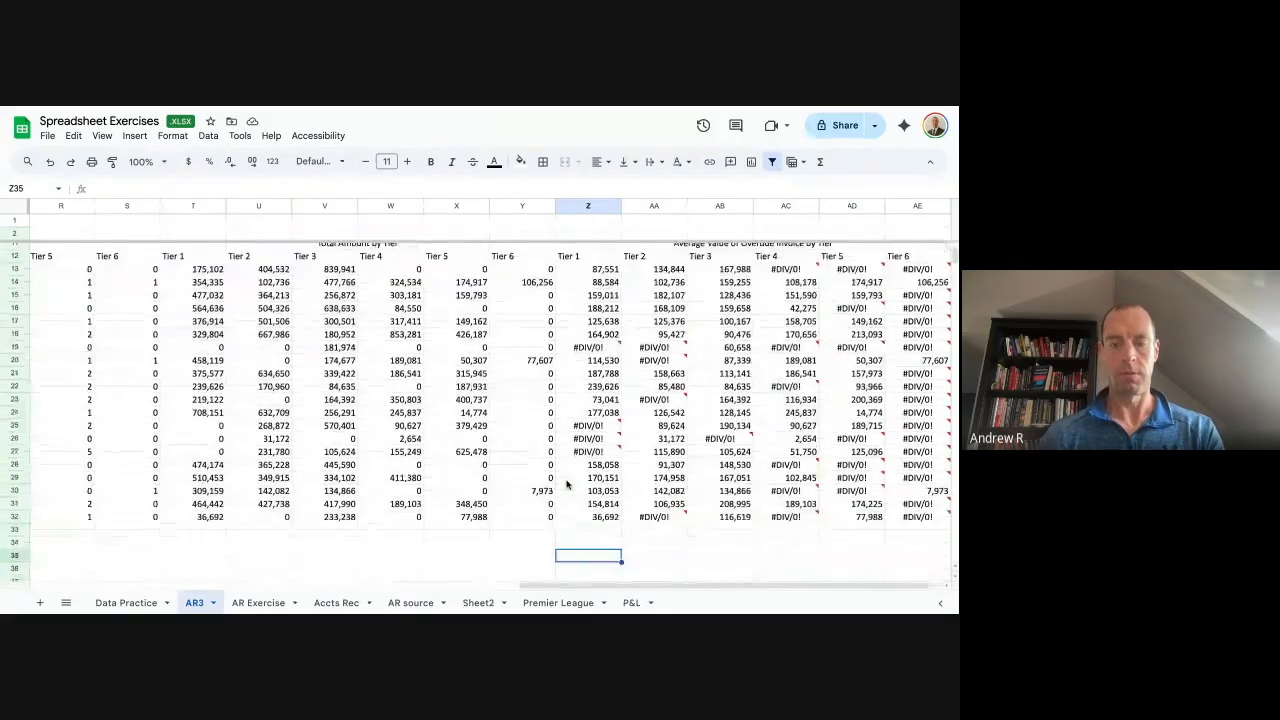
pyautogui.write('=if')
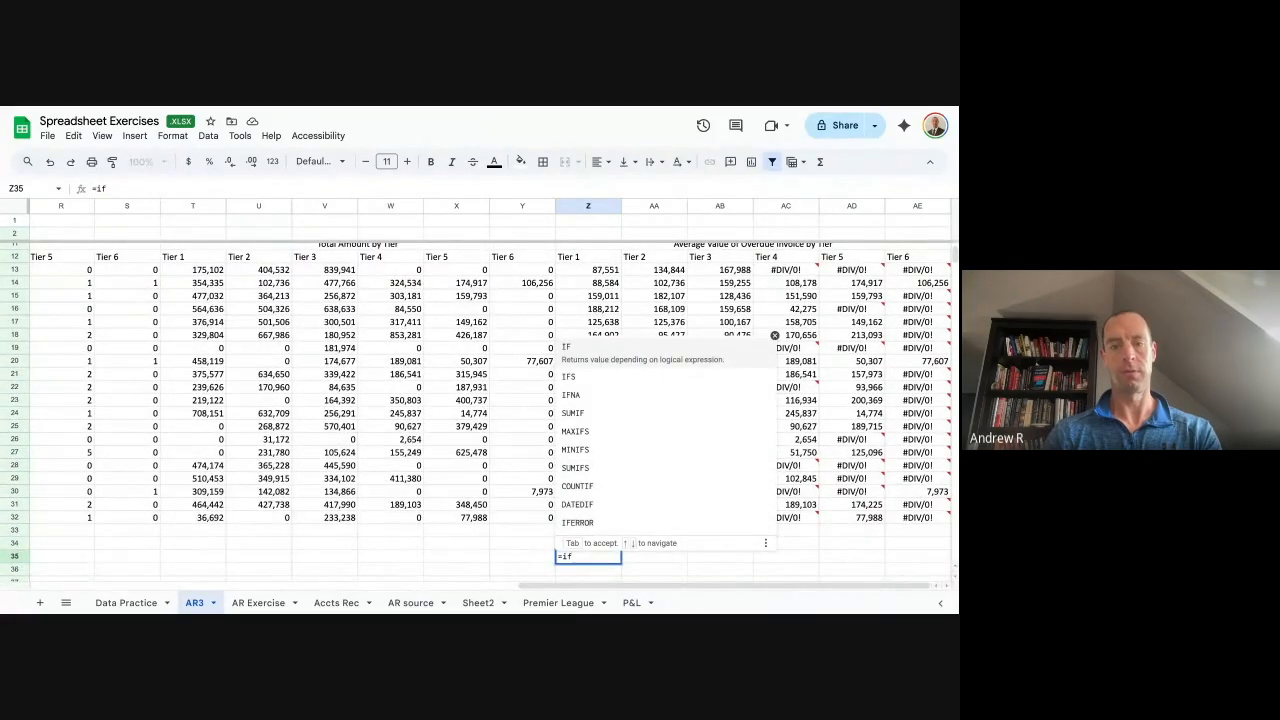
pyautogui.write('e')
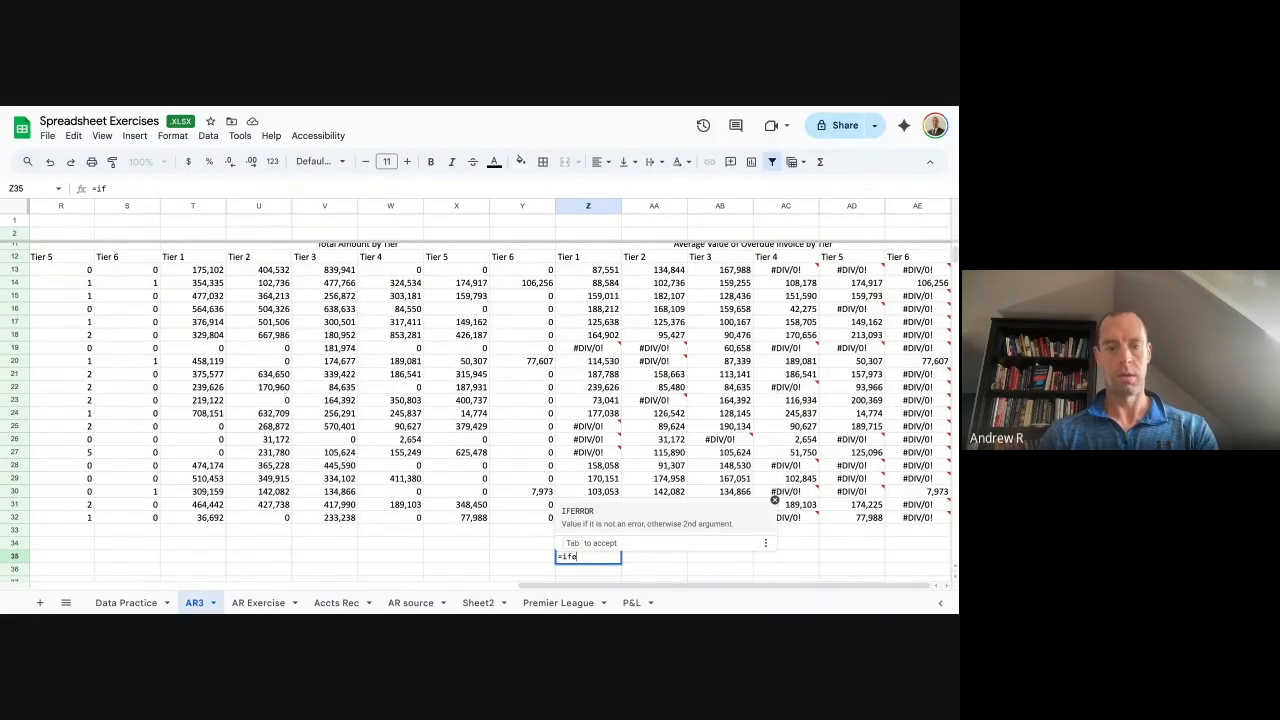
pyautogui.write('rror')
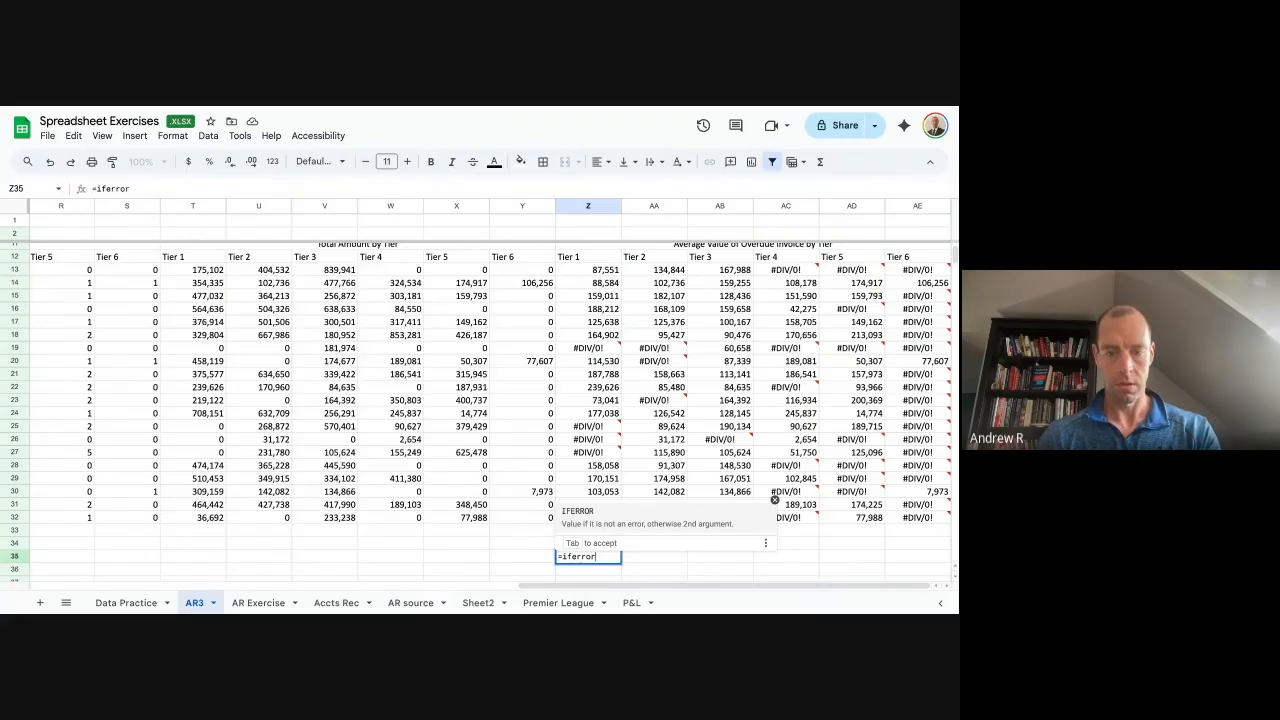
pyautogui.write('(')
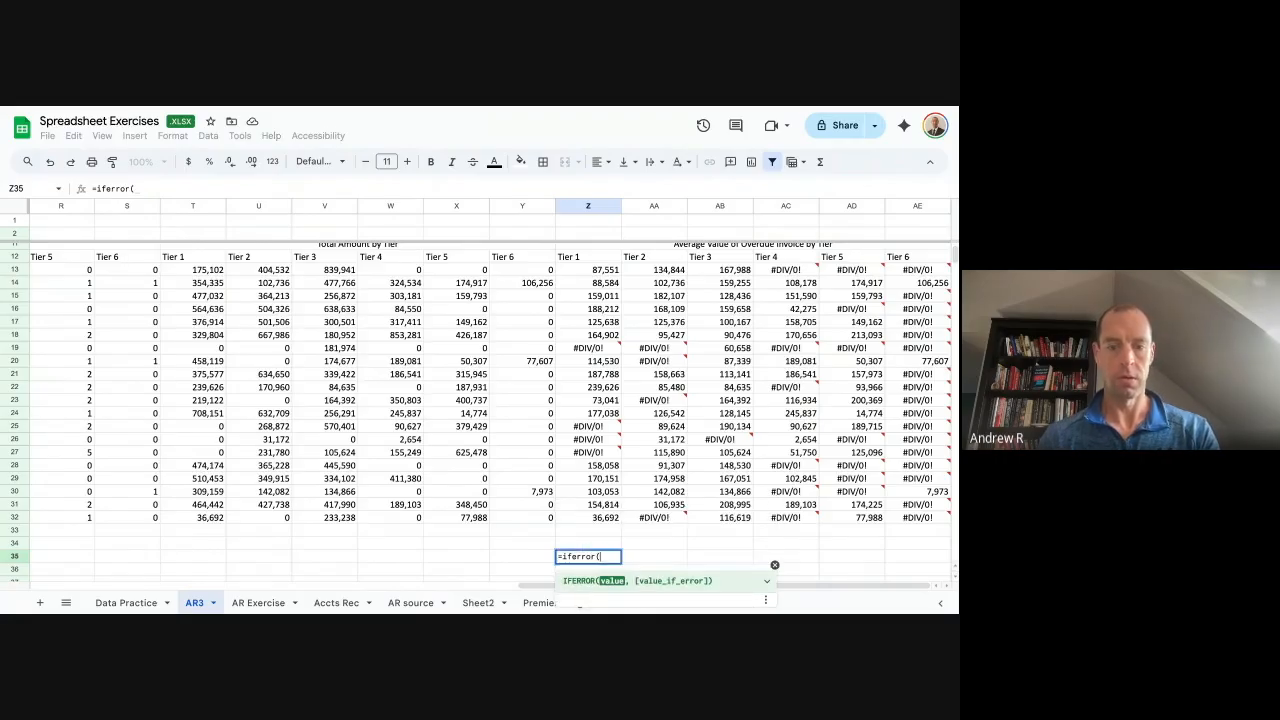
pyautogui.scroll(2, 600, 350)
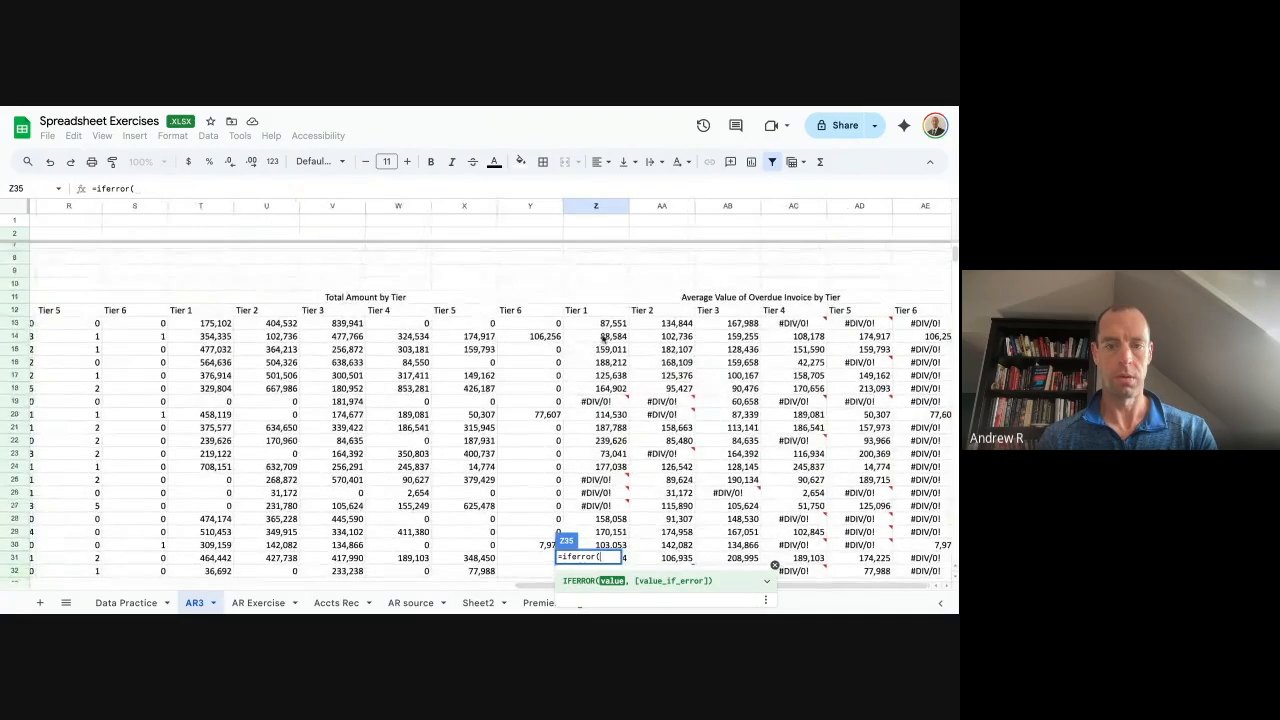
pyautogui.click(600, 326)
pyautogui.write(',')
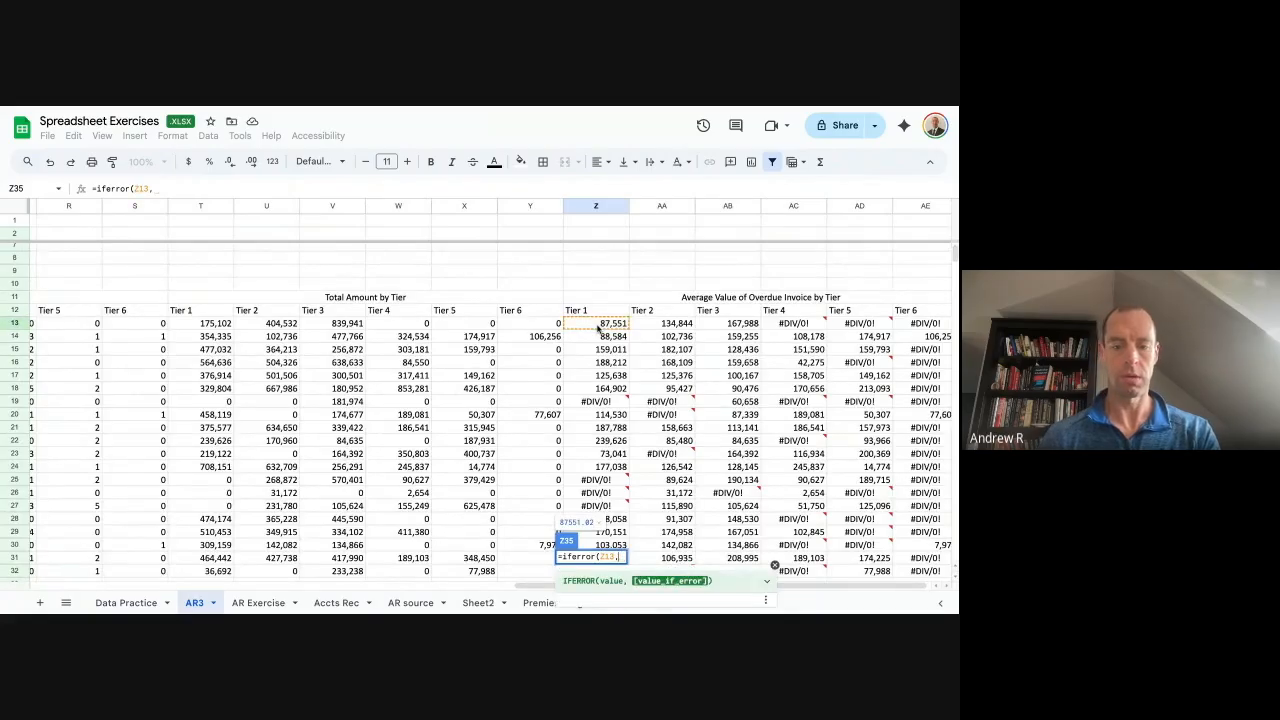
pyautogui.write('""')
pyautogui.write('0')
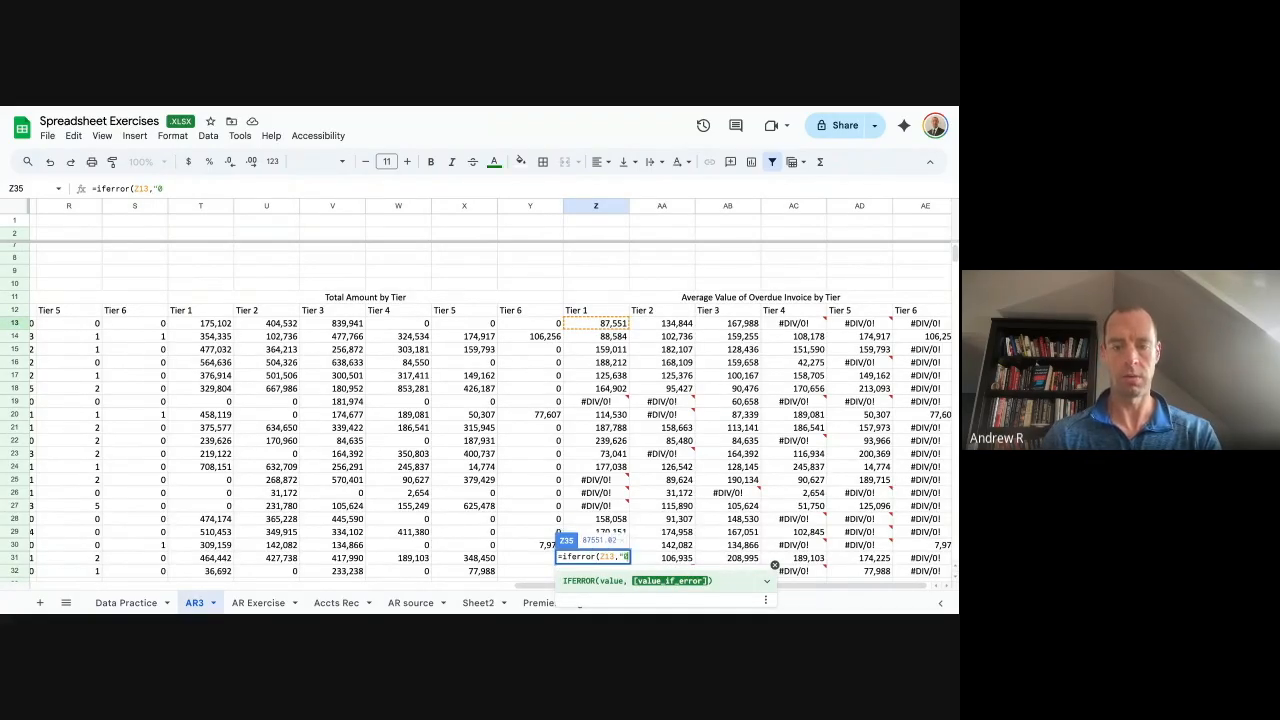
pyautogui.press('Return')
# Paste into Z35:Z42, then undo the pasted fixed values.
pyautogui.hotkey('shift', 'Down')
pyautogui.hotkey('shift', 'Down')
pyautogui.hotkey('shift', 'Down')
pyautogui.hotkey('shift', 'Down')
pyautogui.hotkey('shift', 'Down')
pyautogui.hotkey('shift', 'Down')
pyautogui.hotkey('shift', 'Down')
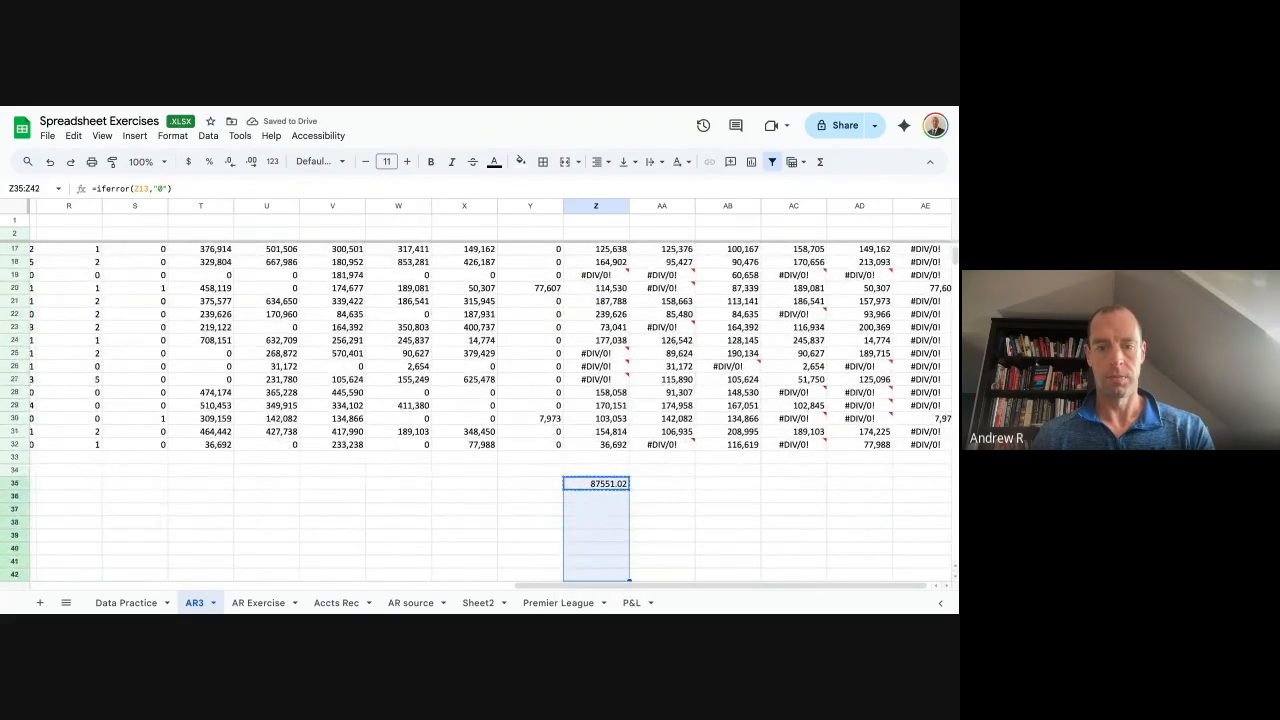
pyautogui.write('87551.02 87551.02 87551.02 87551.02 87551.02 87551.02 87551.02 87551.02')
pyautogui.press('Up')
pyautogui.press('Down')
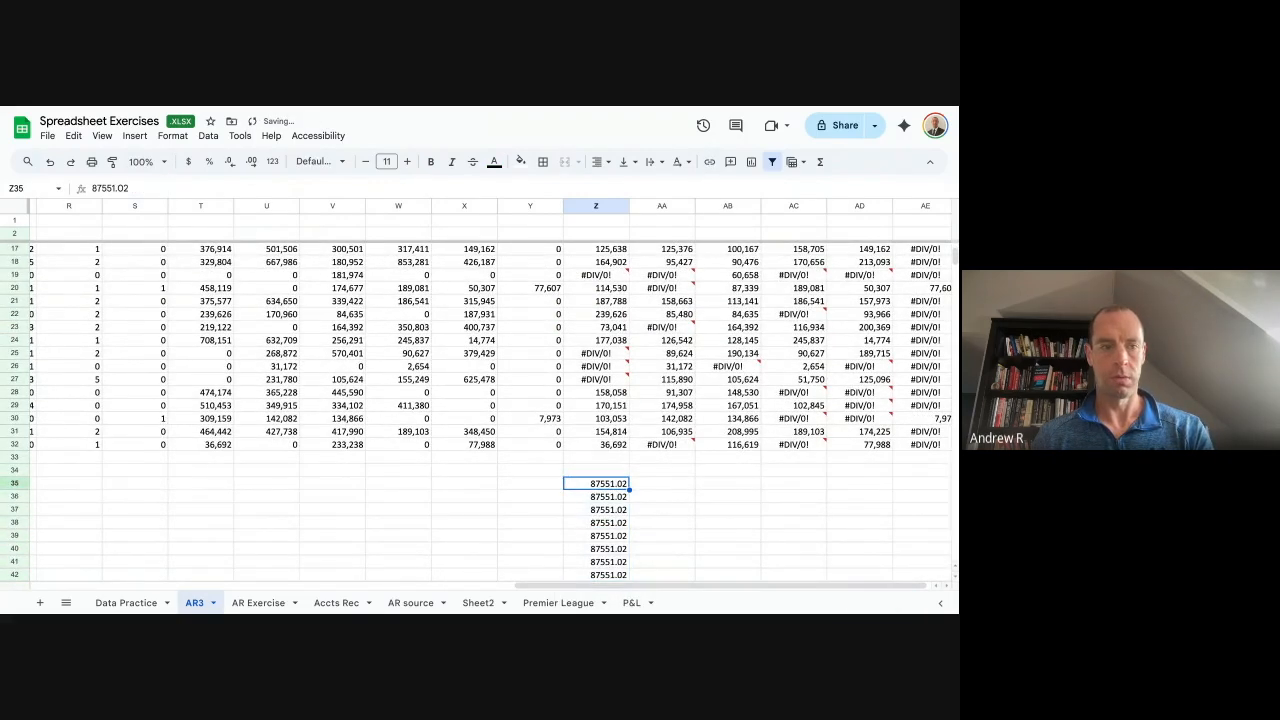
pyautogui.hotkey('ctrl', 'z')
pyautogui.press('Down')
pyautogui.press('Up')
# Copy the IFERROR formula from Z35 down through Z49.
pyautogui.hotkey('ctrl', 'c')
pyautogui.hotkey('shift', 'Down')
pyautogui.hotkey('shift', 'Down')
pyautogui.hotkey('shift', 'Down')
pyautogui.hotkey('shift', 'Down')
pyautogui.hotkey('shift', 'Down')
pyautogui.hotkey('shift', 'Down')
pyautogui.hotkey('shift', 'Down')
pyautogui.hotkey('ctrl', 'v')
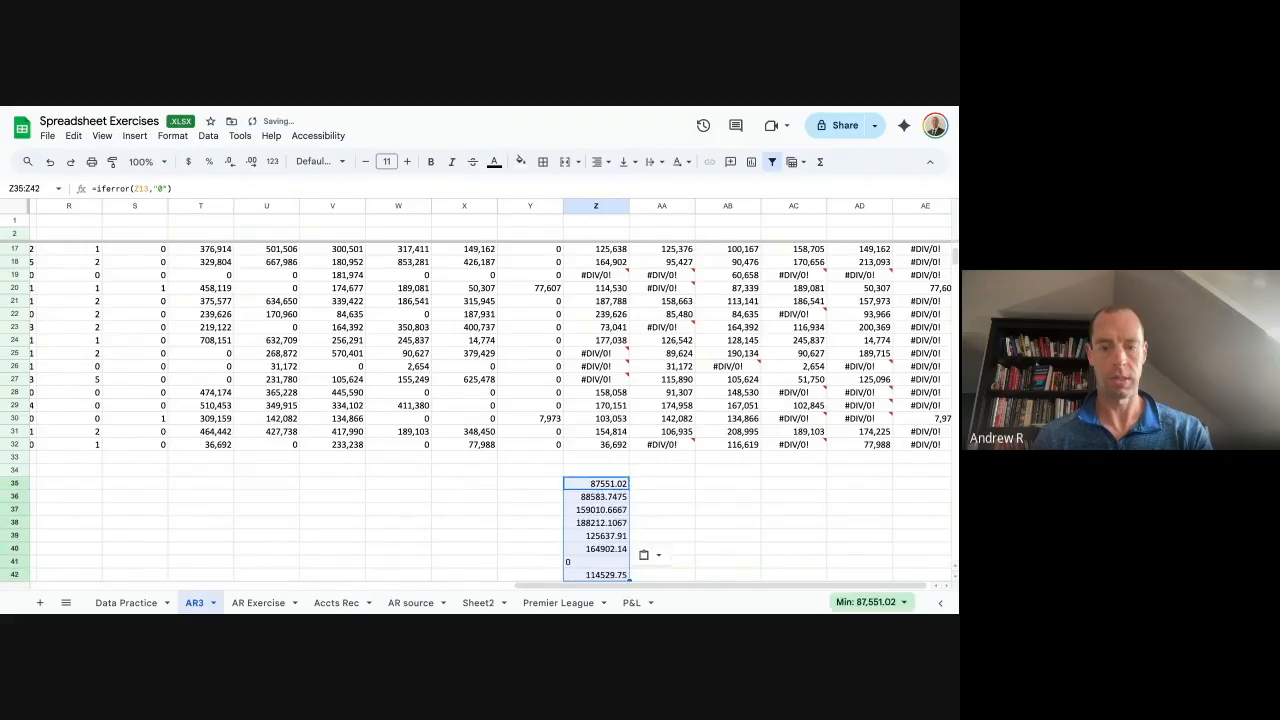
pyautogui.press('Down')
pyautogui.hotkey('ctrl', 'Down')
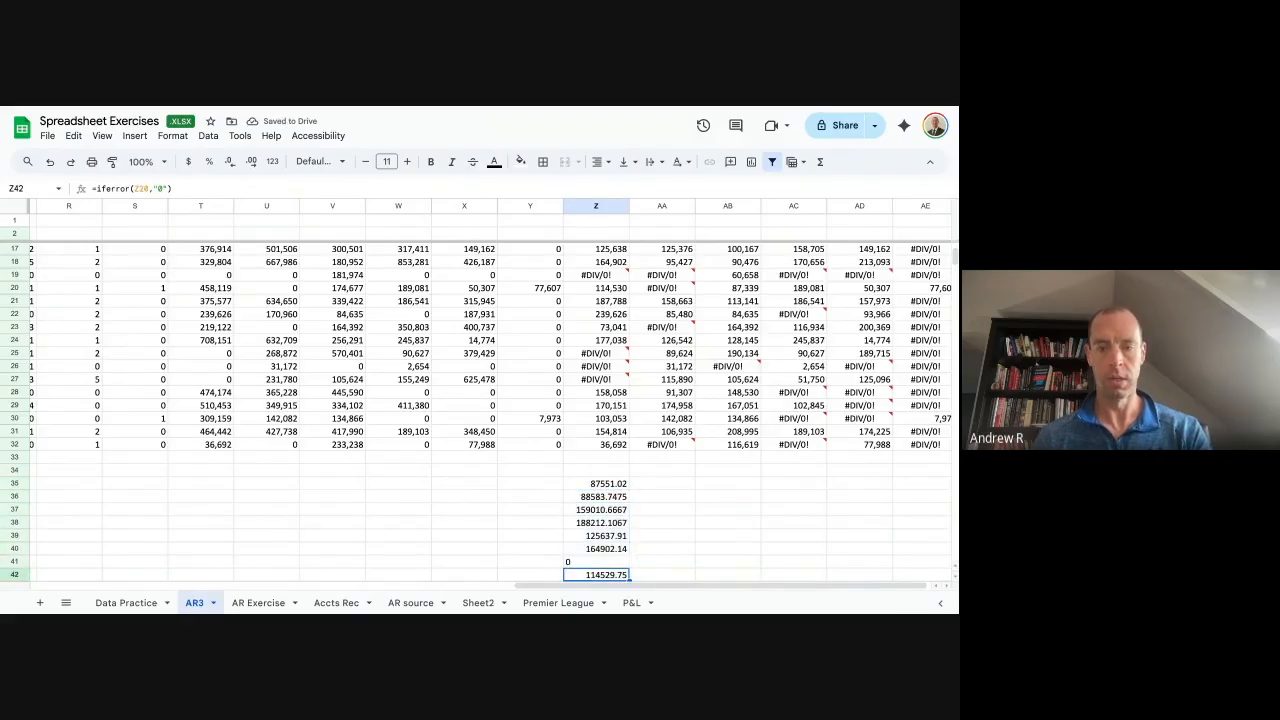
pyautogui.press('Down')
pyautogui.hotkey('shift', 'Down')
pyautogui.hotkey('shift', 'Down')
pyautogui.hotkey('shift', 'Down')
pyautogui.hotkey('shift', 'Down')
pyautogui.hotkey('shift', 'Down')
pyautogui.hotkey('shift', 'Down')
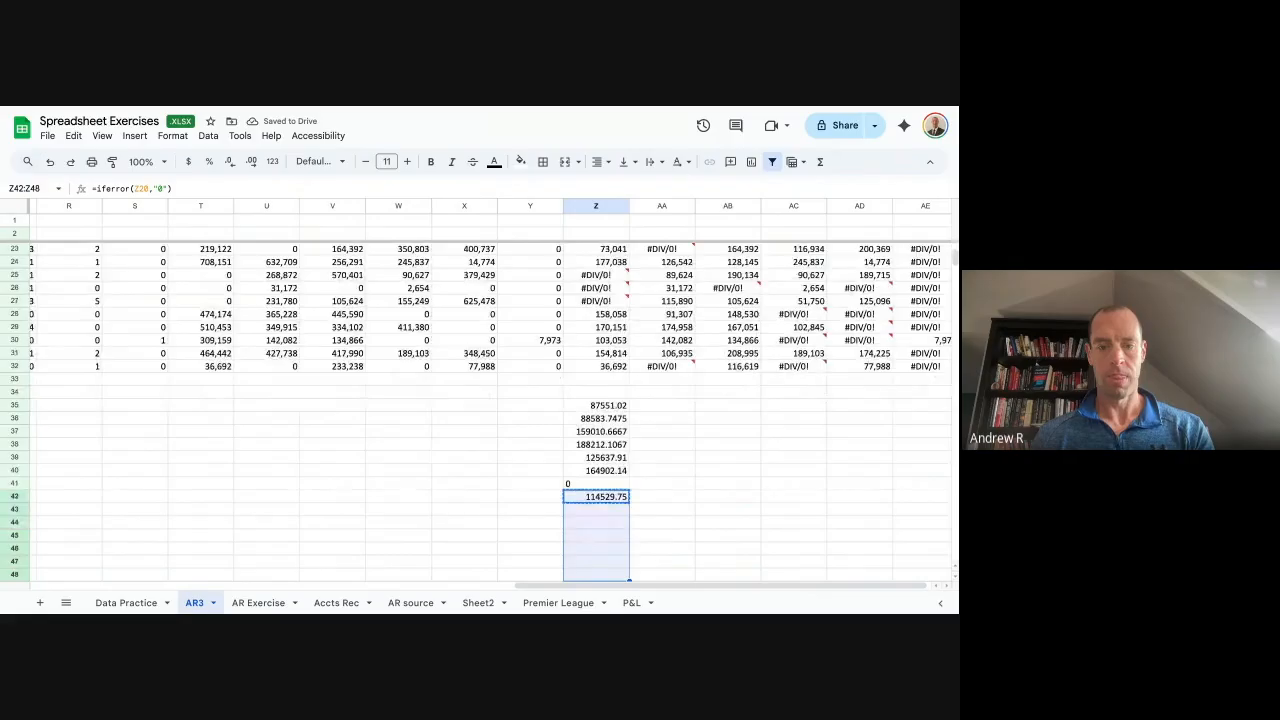
pyautogui.hotkey('ctrl', 'v')
# Verify the IFERROR formula in Z46 and extend it down to Z54.
pyautogui.press('Down')
pyautogui.press('Down')
pyautogui.press('Down')
pyautogui.press('Down')
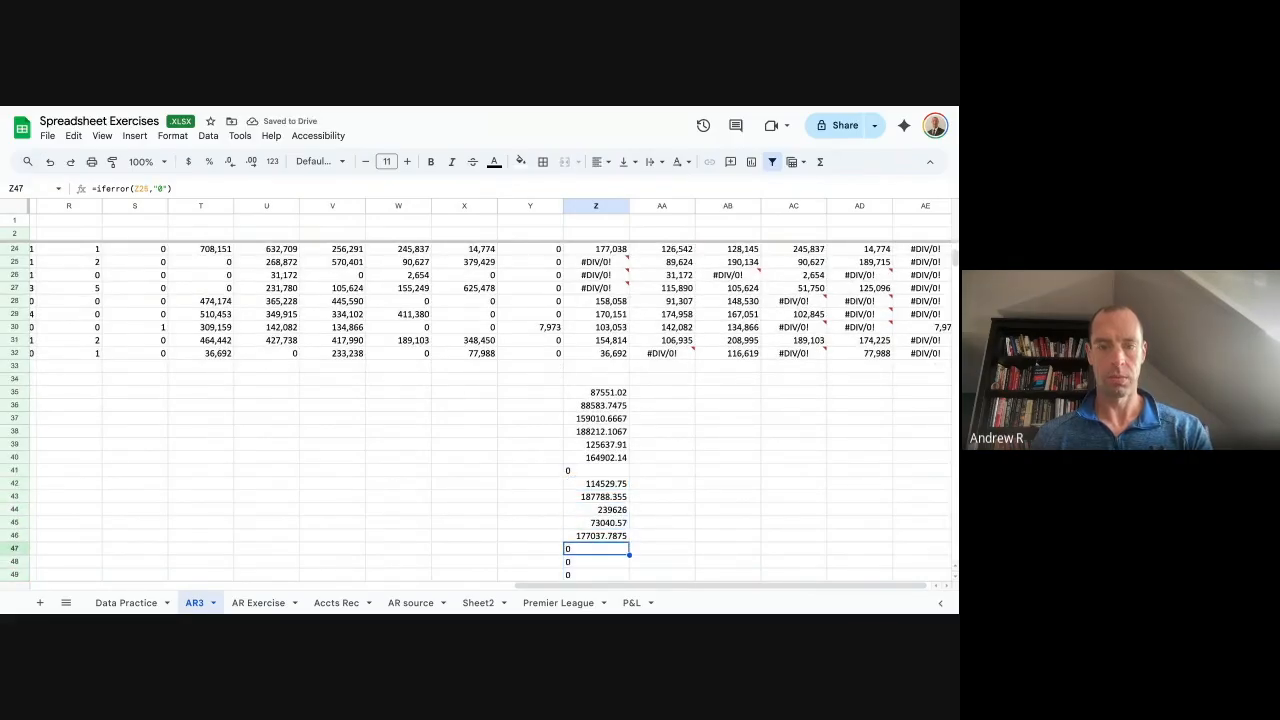
pyautogui.press('Up')
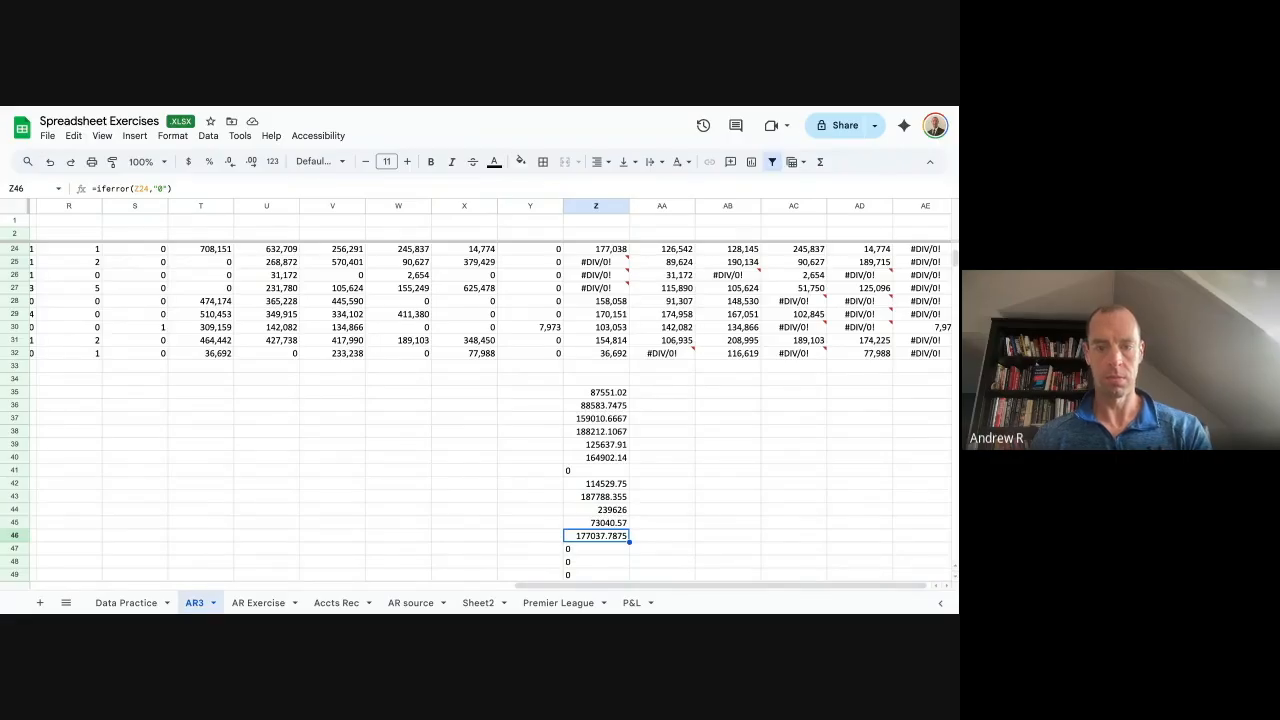
pyautogui.press('Return')
pyautogui.press('Escape')
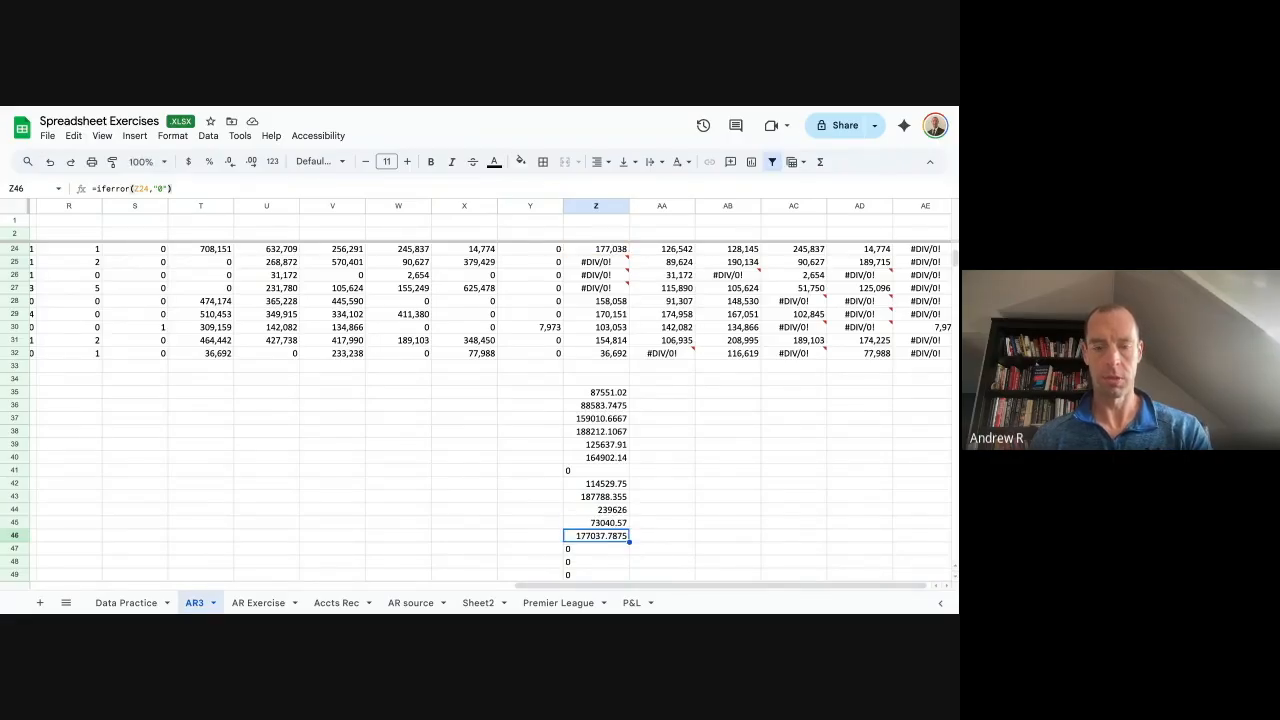
pyautogui.press('Down')
pyautogui.press('Down')
pyautogui.press('Down')
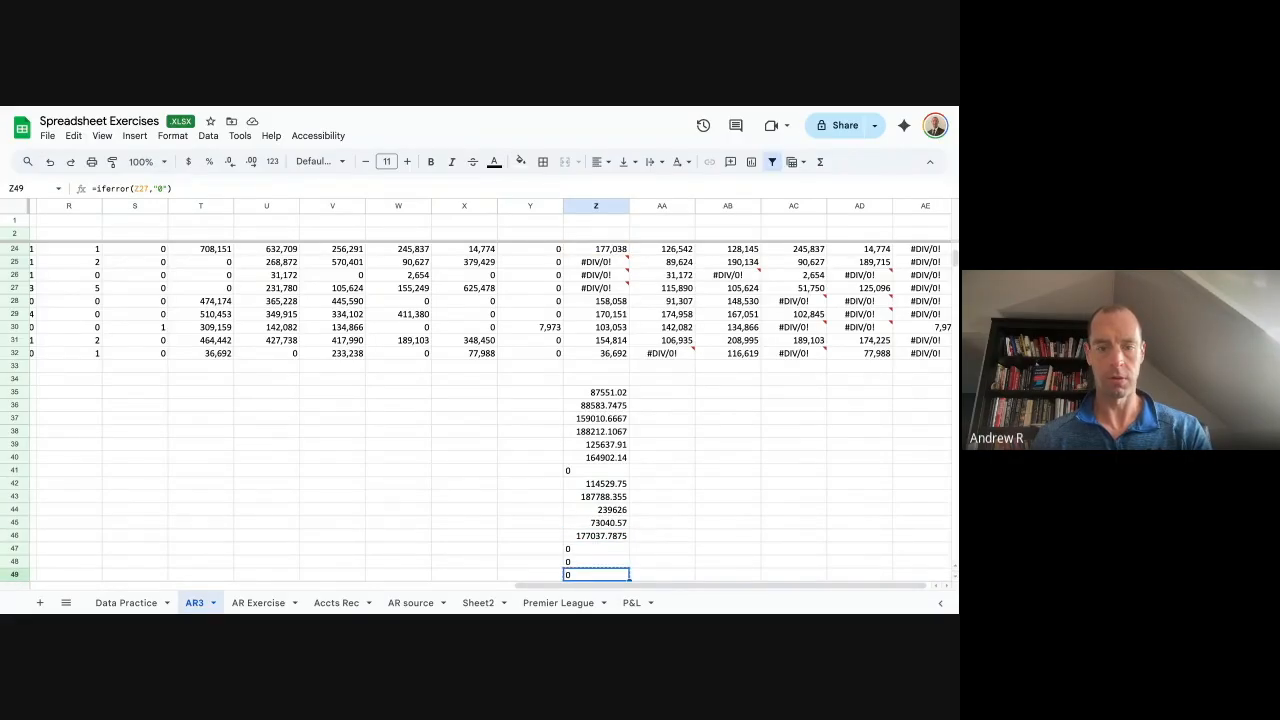
pyautogui.hotkey('shift', 'Down')
pyautogui.hotkey('shift', 'Down')
pyautogui.hotkey('shift', 'Down')
pyautogui.hotkey('shift', 'Down')
pyautogui.hotkey('ctrl', 'v')
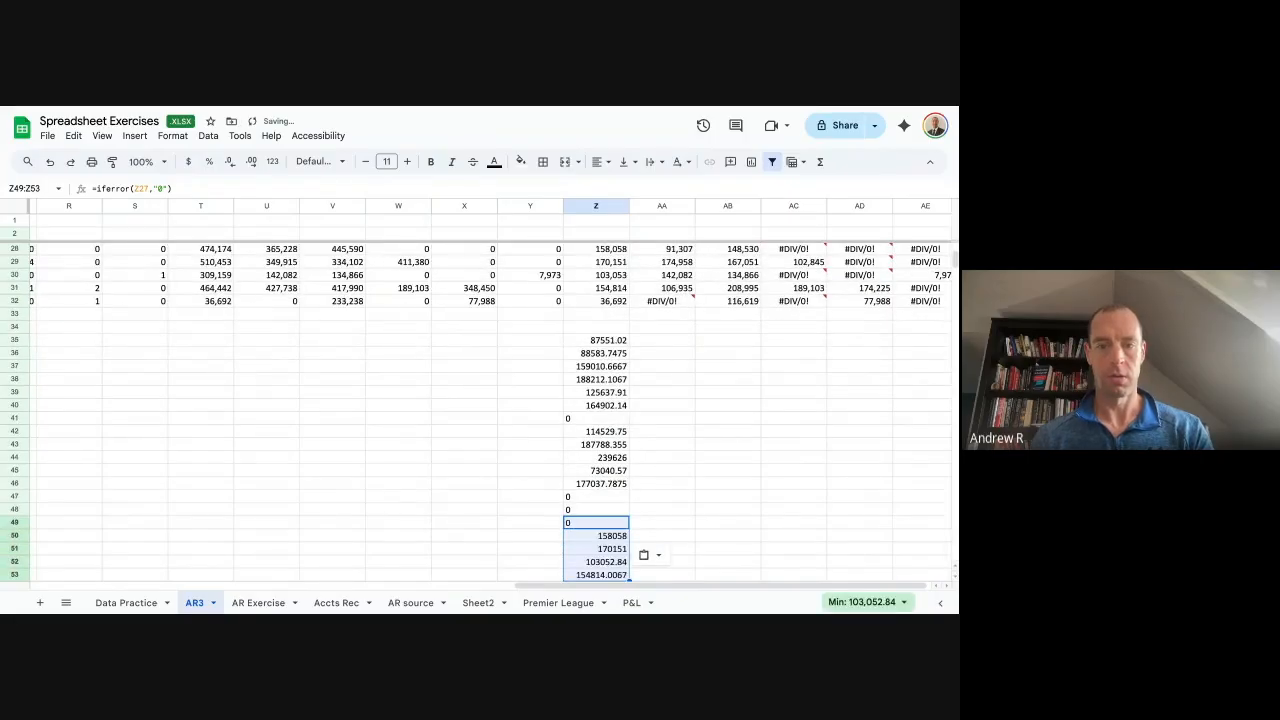
pyautogui.press('Down')
pyautogui.press('Down')
pyautogui.press('Down')
pyautogui.press('Down')
pyautogui.press('Down')
pyautogui.hotkey('ctrl', 'v')
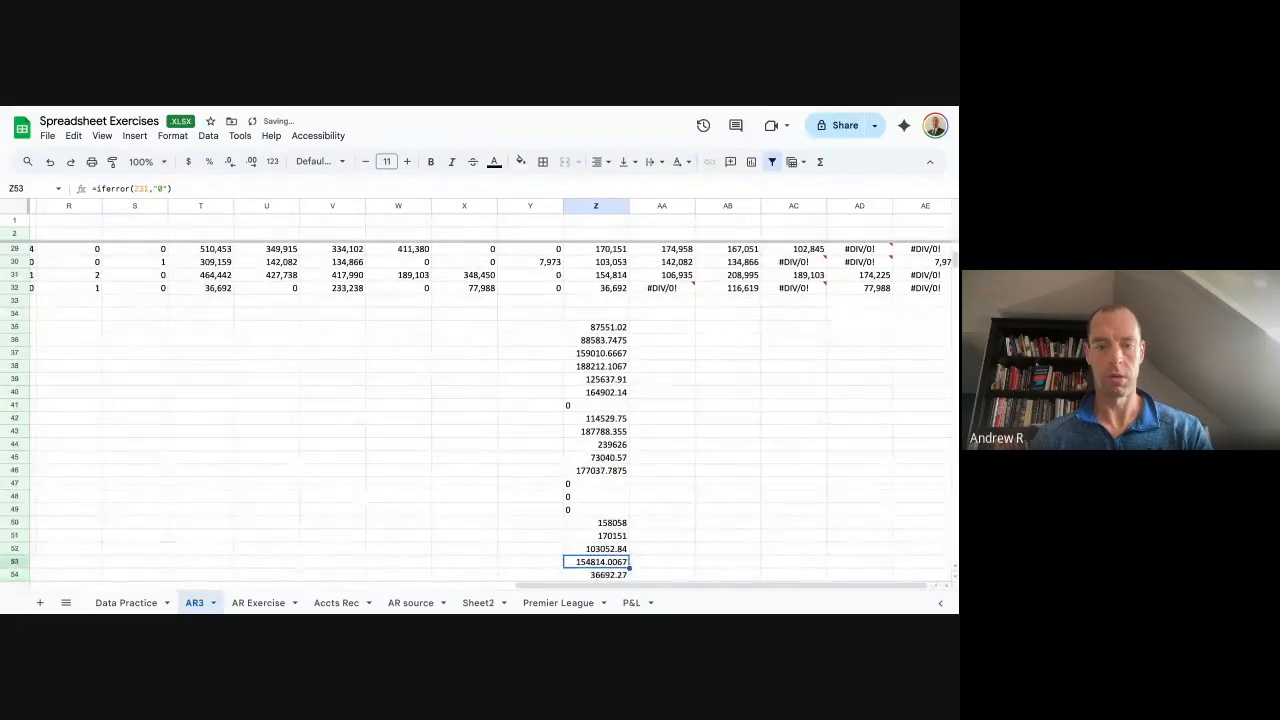
# Copy the Z35:Z54 formulas across columns AA to AE.
pyautogui.hotkey('ctrl', 'Up')
pyautogui.hotkey('ctrl', 'shift', 'Down')
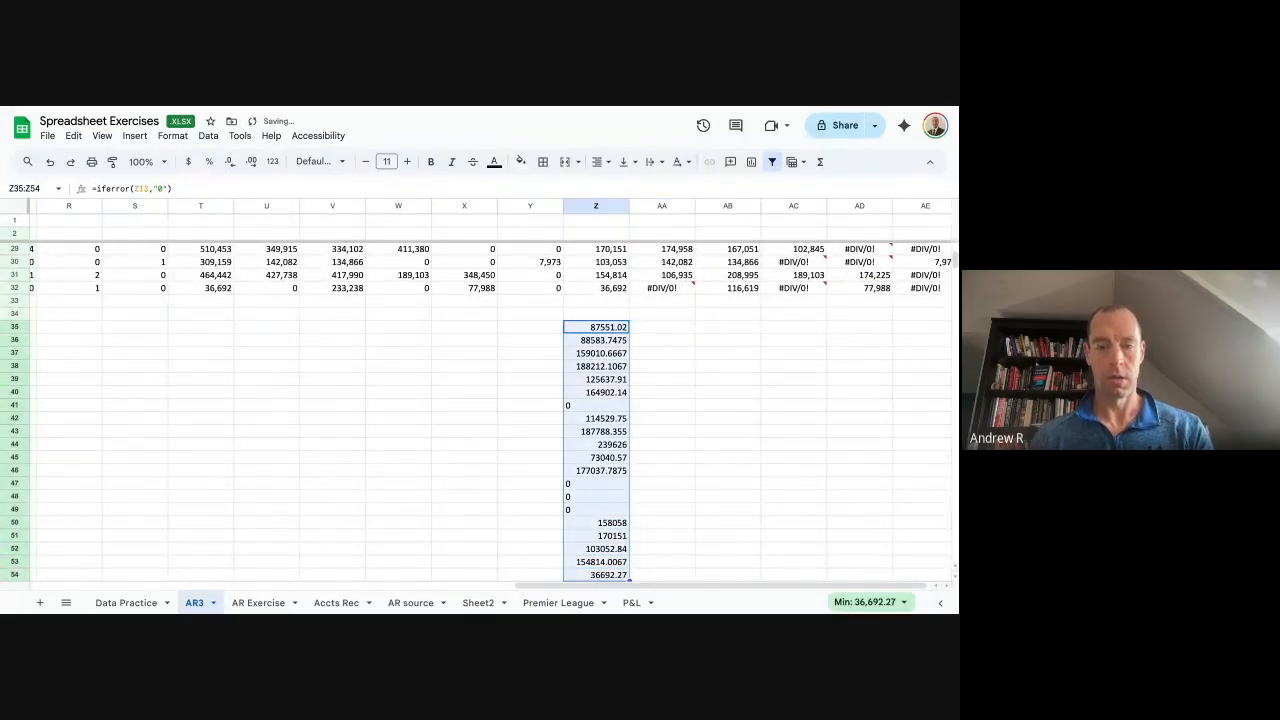
pyautogui.hotkey('ctrl', 'c')
pyautogui.hotkey('shift', 'Right')
pyautogui.hotkey('shift', 'Right')
pyautogui.hotkey('shift', 'Right')
pyautogui.hotkey('shift', 'Right')
pyautogui.hotkey('shift', 'Right')
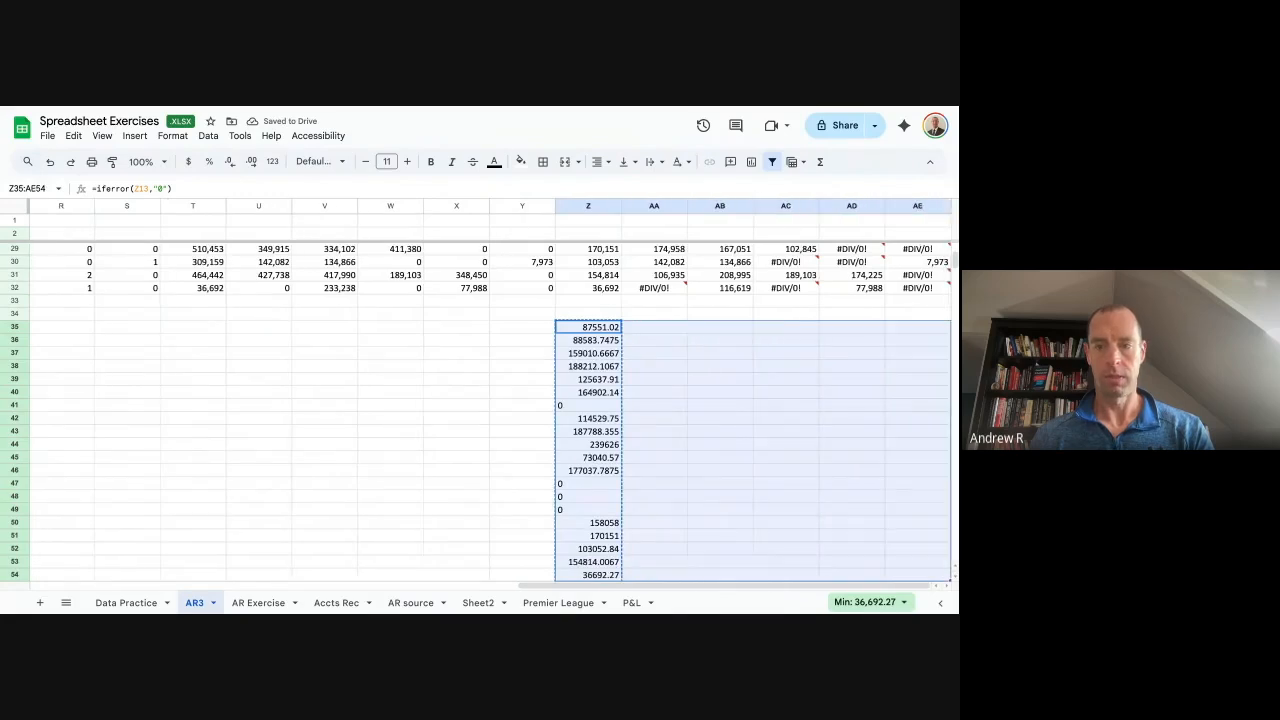
pyautogui.hotkey('ctrl', 'v')
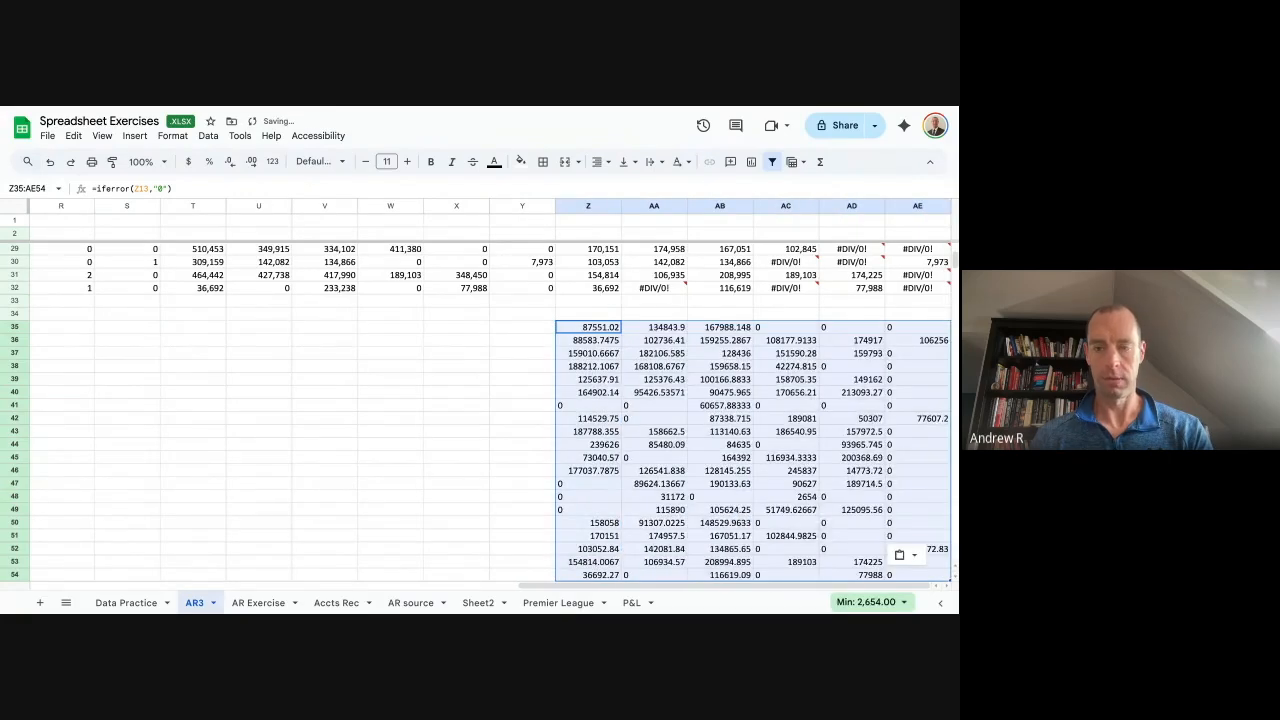
pyautogui.hotkey('ctrl', 'c')
# Review the Tier 1 averages, including the divide-by-zero error in Z27.
pyautogui.hotkey('ctrl', 'Up')
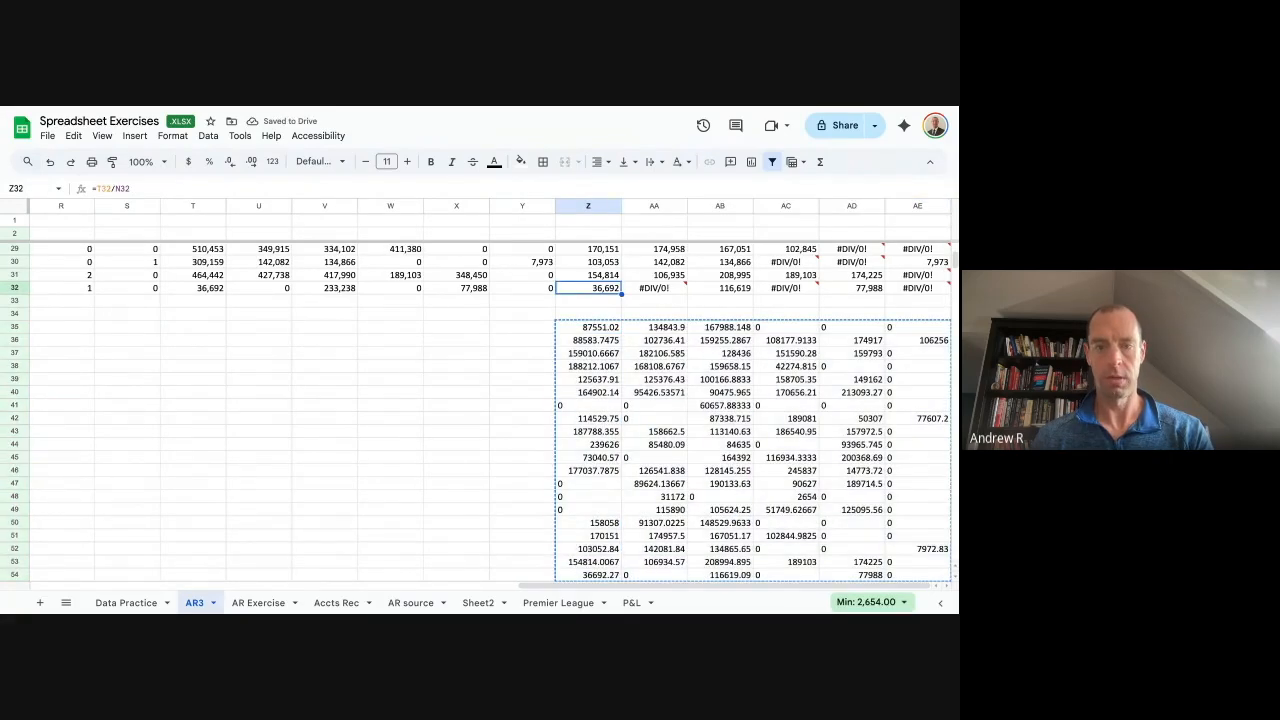
pyautogui.press('Up')
pyautogui.press('Up')
pyautogui.press('Up')
pyautogui.press('Up')
pyautogui.press('Up')
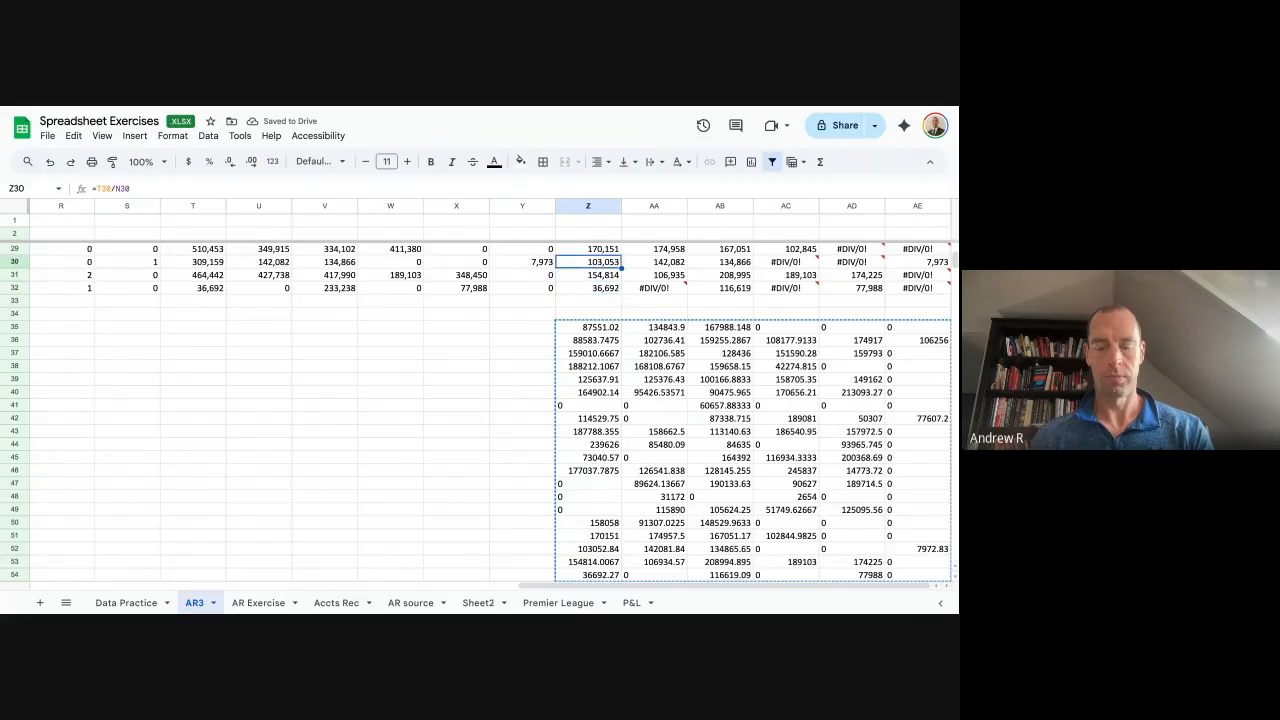
pyautogui.press('Down')
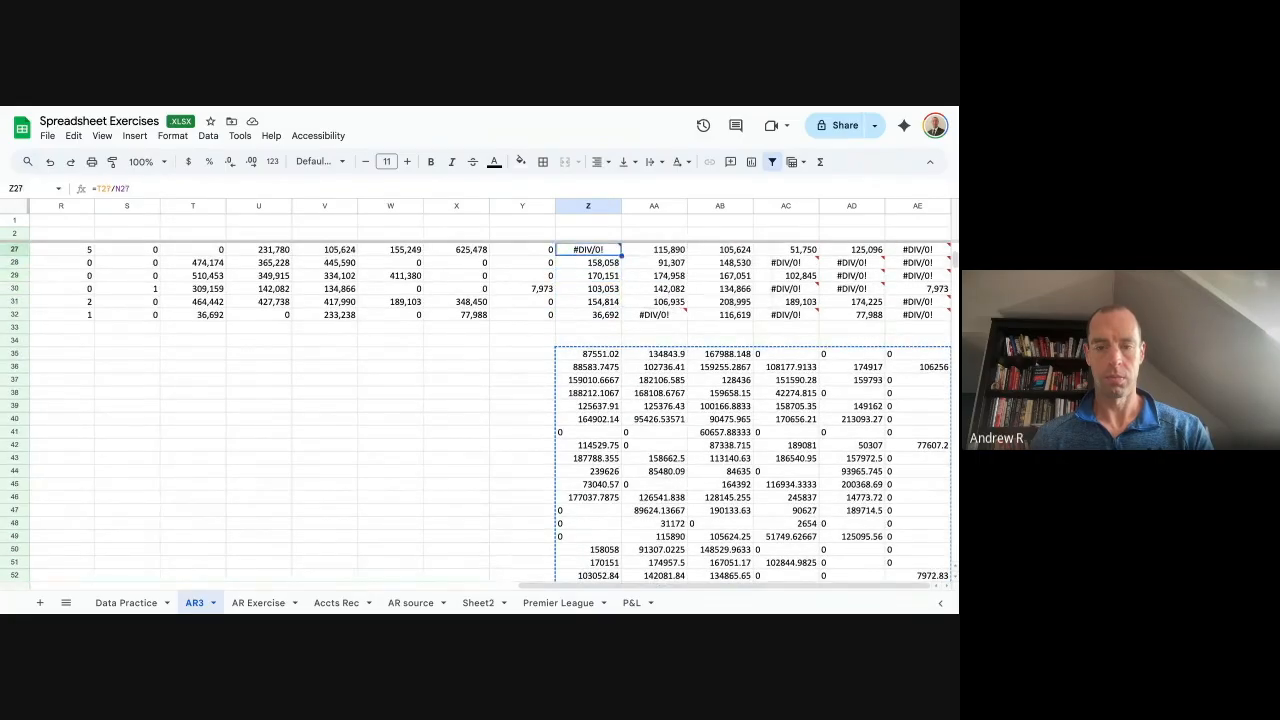
pyautogui.press('Up')
pyautogui.press('Up')
pyautogui.press('Up')
pyautogui.press('Up')
pyautogui.press('Up')
pyautogui.press('Up')
pyautogui.press('Up')
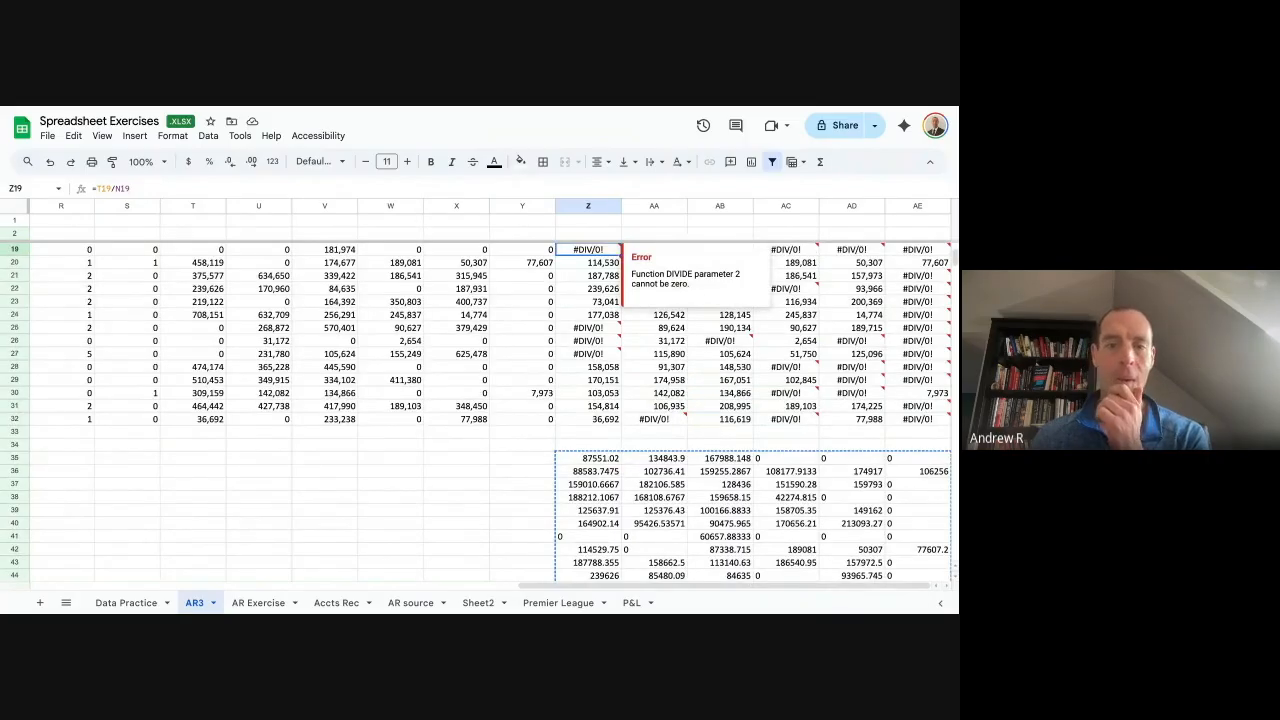
pyautogui.press('Down')
pyautogui.press('Up')
pyautogui.press('Up')
pyautogui.press('Up')
pyautogui.press('Down')
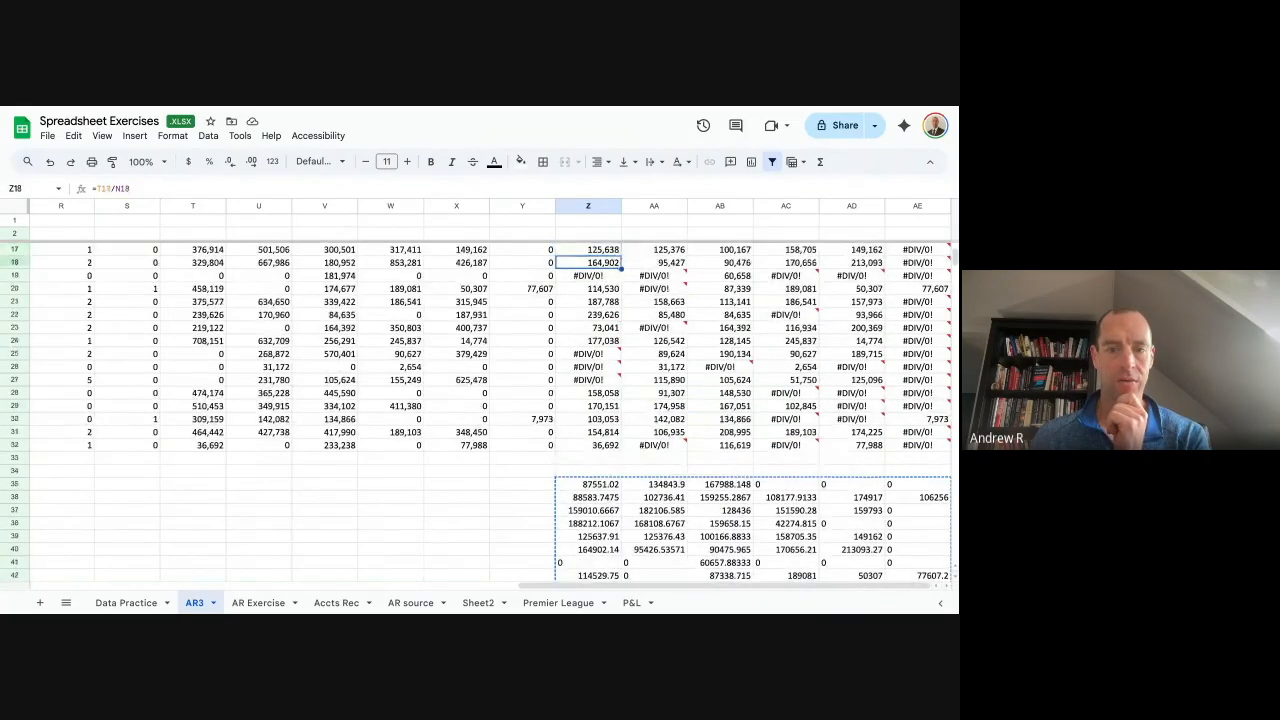
# Select the whole averages table K12:AE32 from the Customer header.
pyautogui.press('Up')
pyautogui.press('Up')
pyautogui.press('Up')
pyautogui.press('Up')
pyautogui.press('Up')
pyautogui.press('Up')
pyautogui.press('Up')
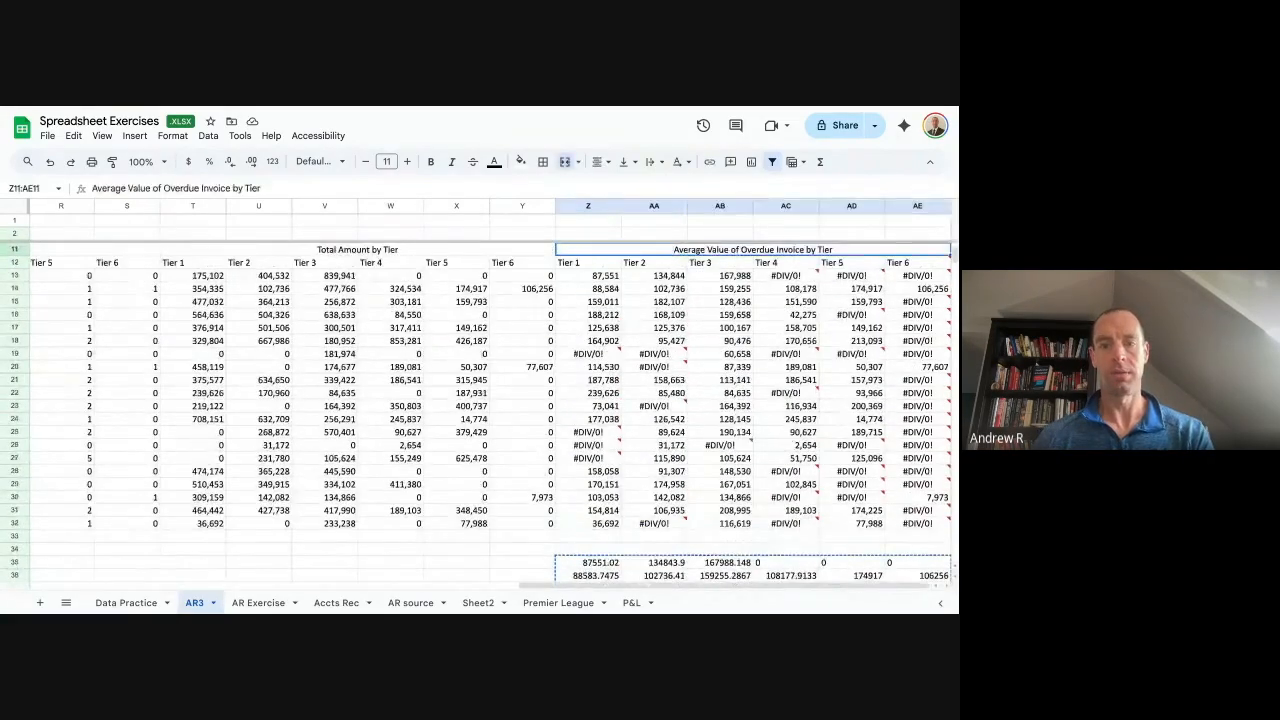
pyautogui.press('Down')
pyautogui.press('Left')
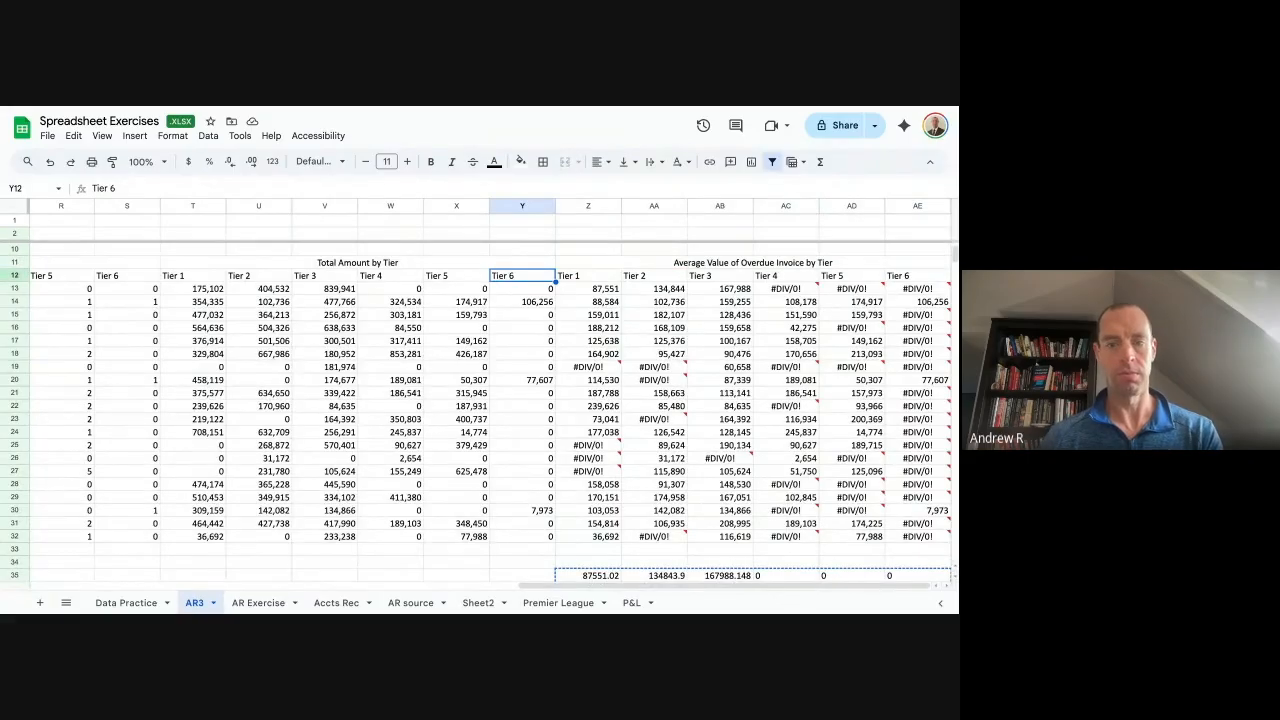
pyautogui.press('Right')
pyautogui.press('Right')
pyautogui.press('Right')
pyautogui.press('Left')
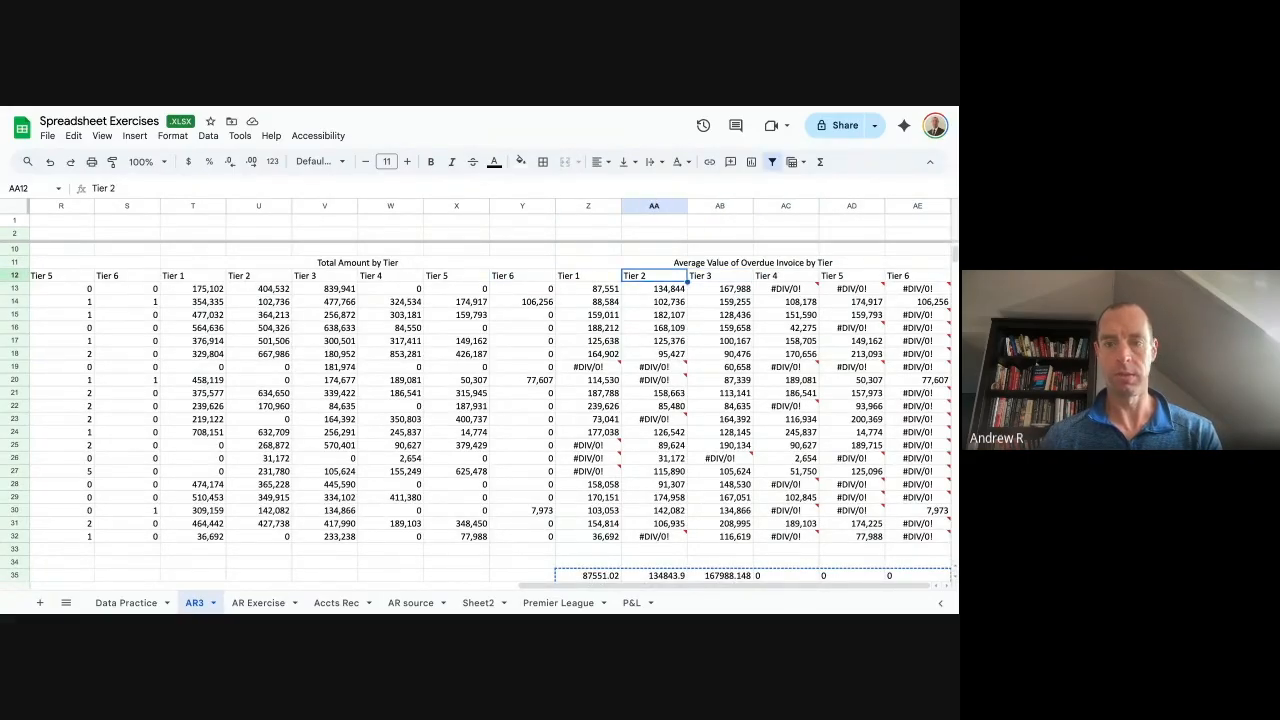
pyautogui.press('Left')
pyautogui.hotkey('ctrl', 'Left')
pyautogui.press('Right')
pyautogui.press('Left')
pyautogui.hotkey('ctrl', 'shift', 'Right')
pyautogui.hotkey('ctrl', 'shift', 'Down')
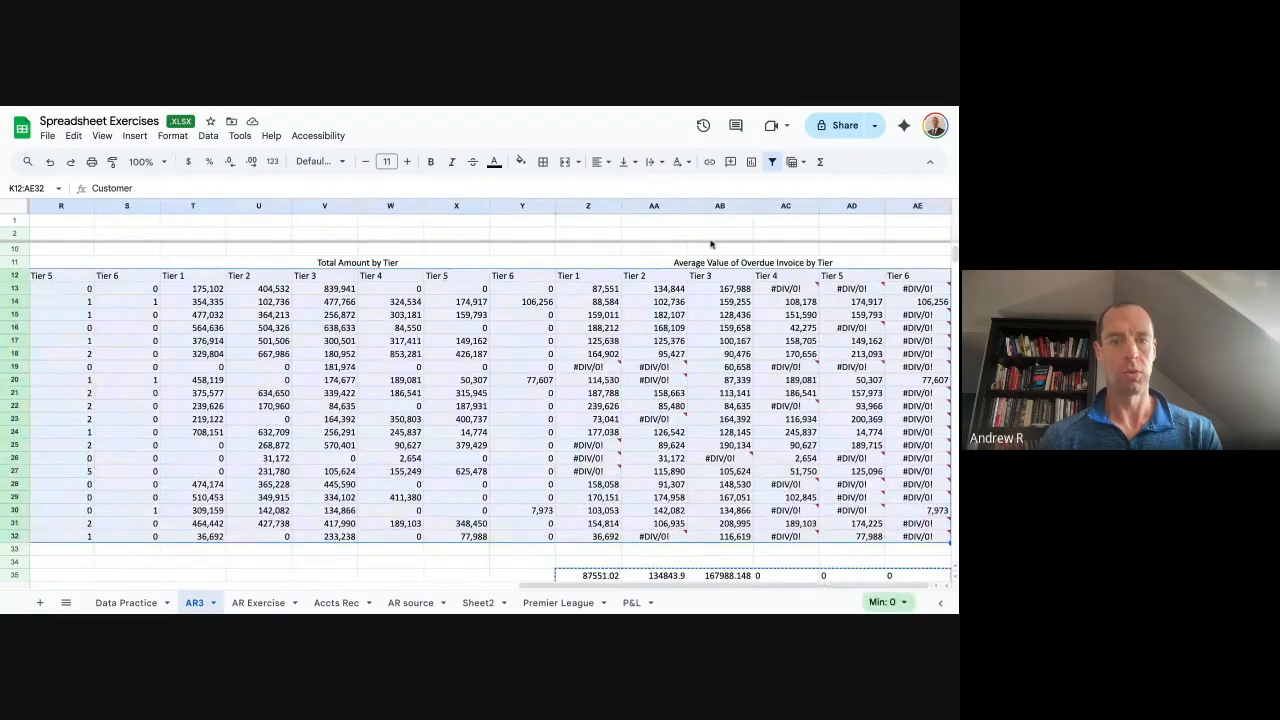
# Add a filter to K12:AE32 and sort rows by Tier 1 average, Z to A.
pyautogui.click(775, 168)
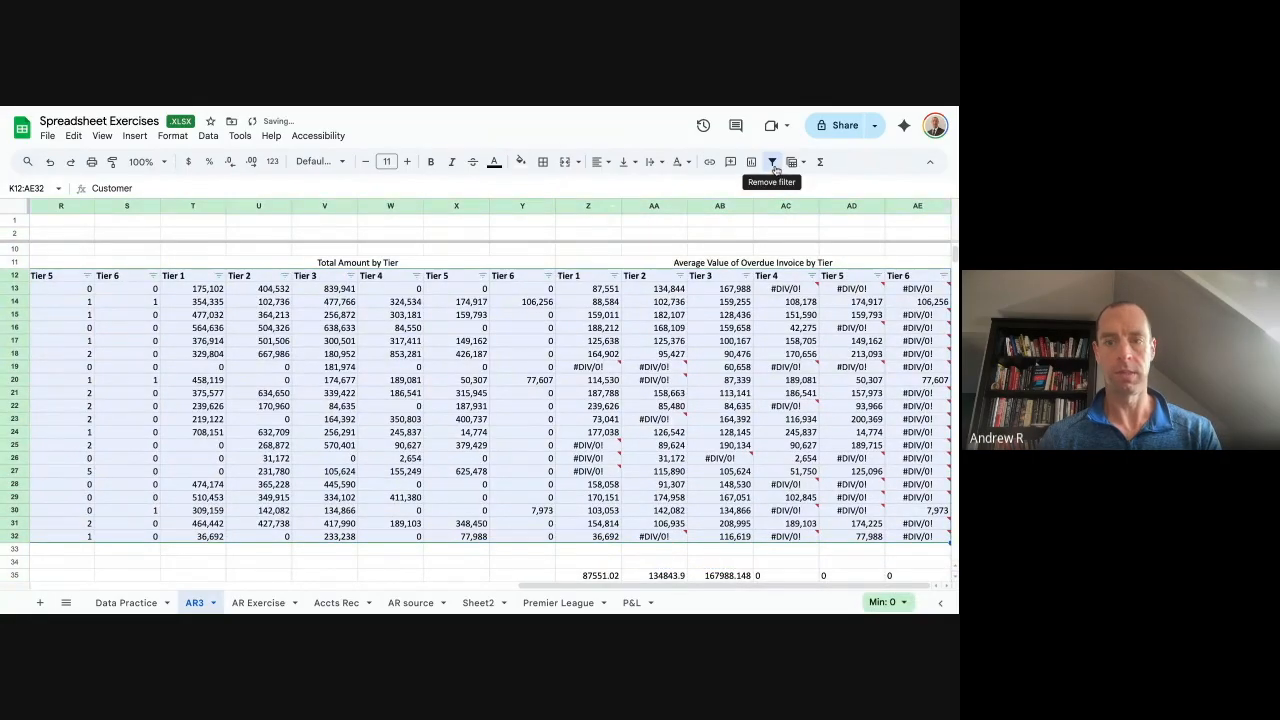
pyautogui.click(615, 277)
pyautogui.click(672, 337)
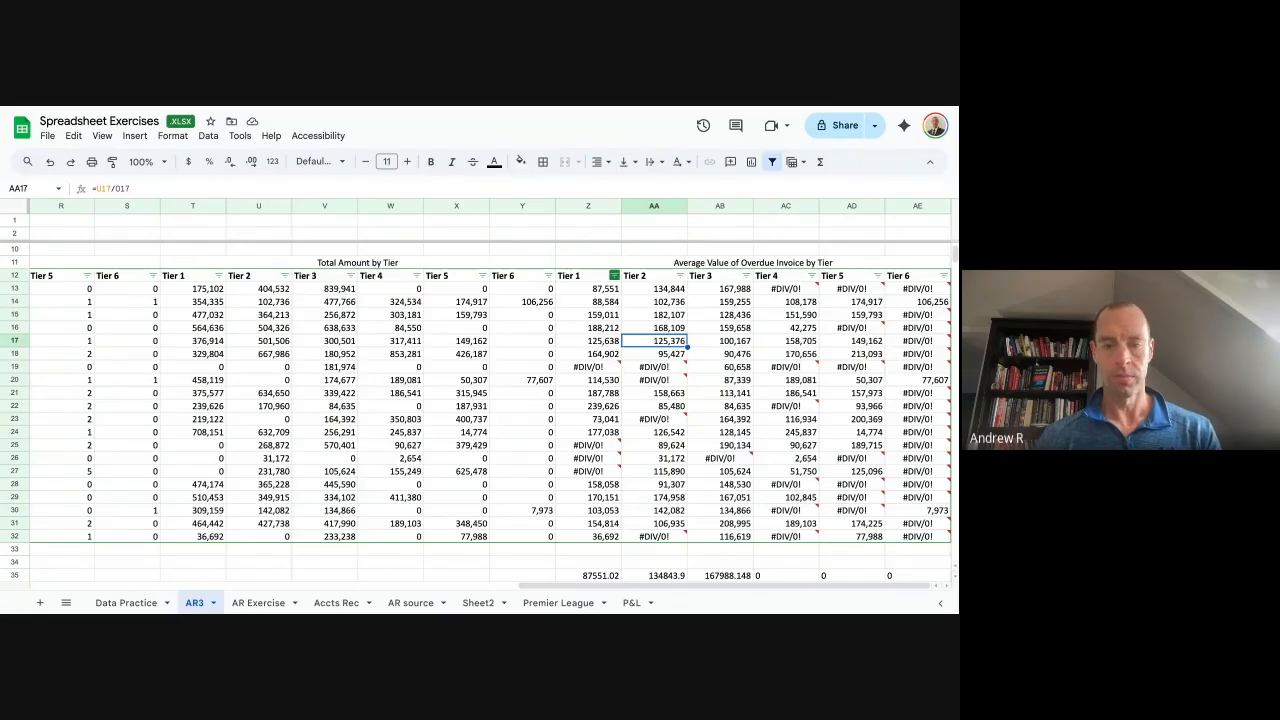
pyautogui.click(614, 275)
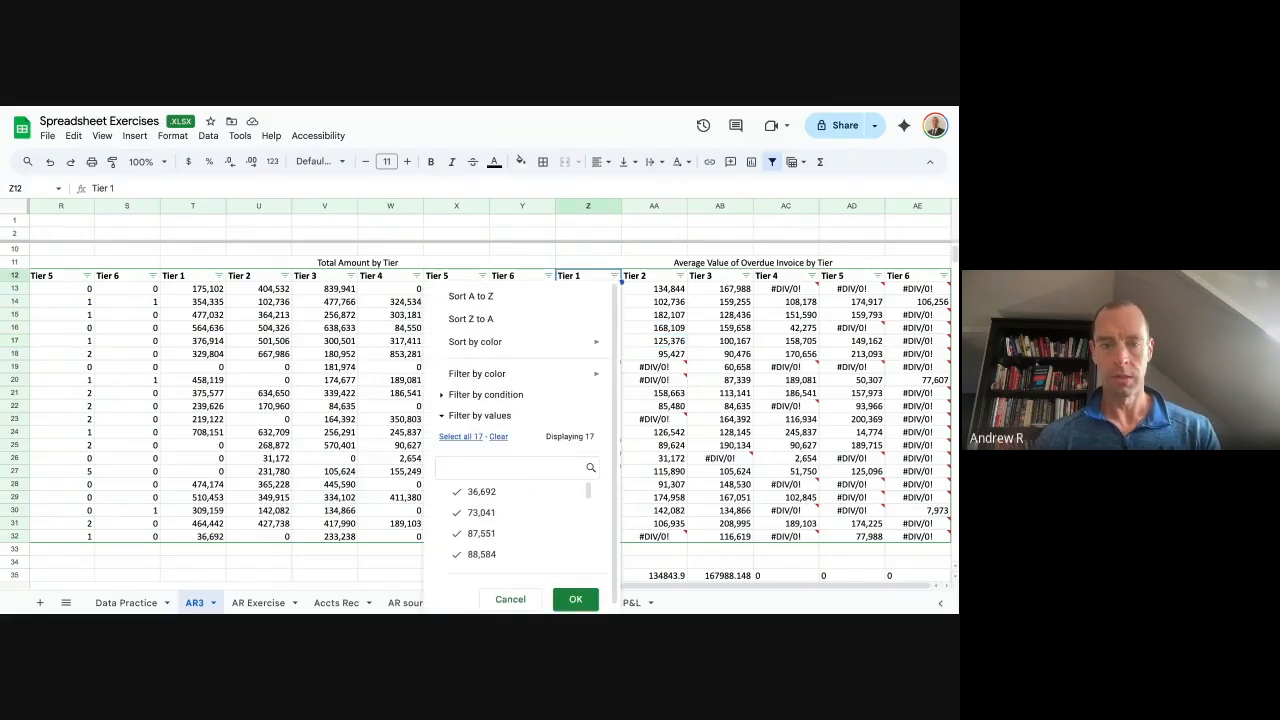
pyautogui.click(548, 316)
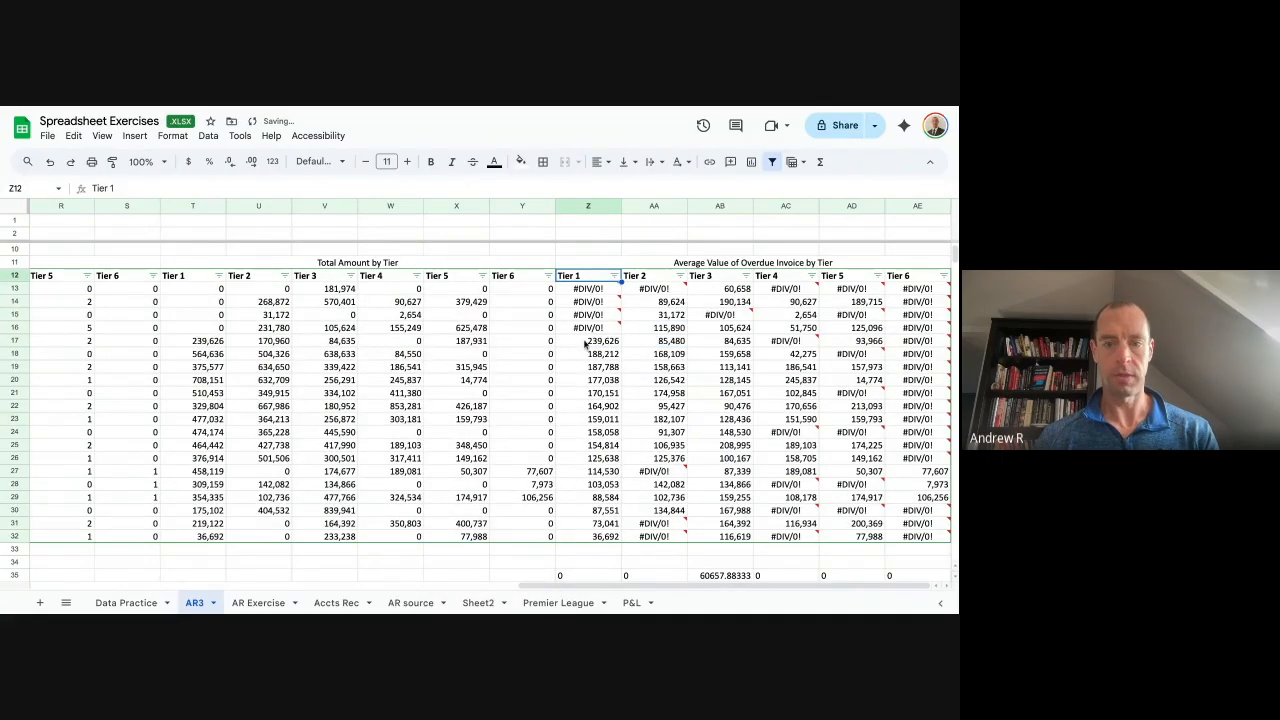
# Review the sorted Tier 1 averages and the neighbouring columns in row 17.
pyautogui.moveTo(603, 340); pyautogui.dragTo(603, 536)
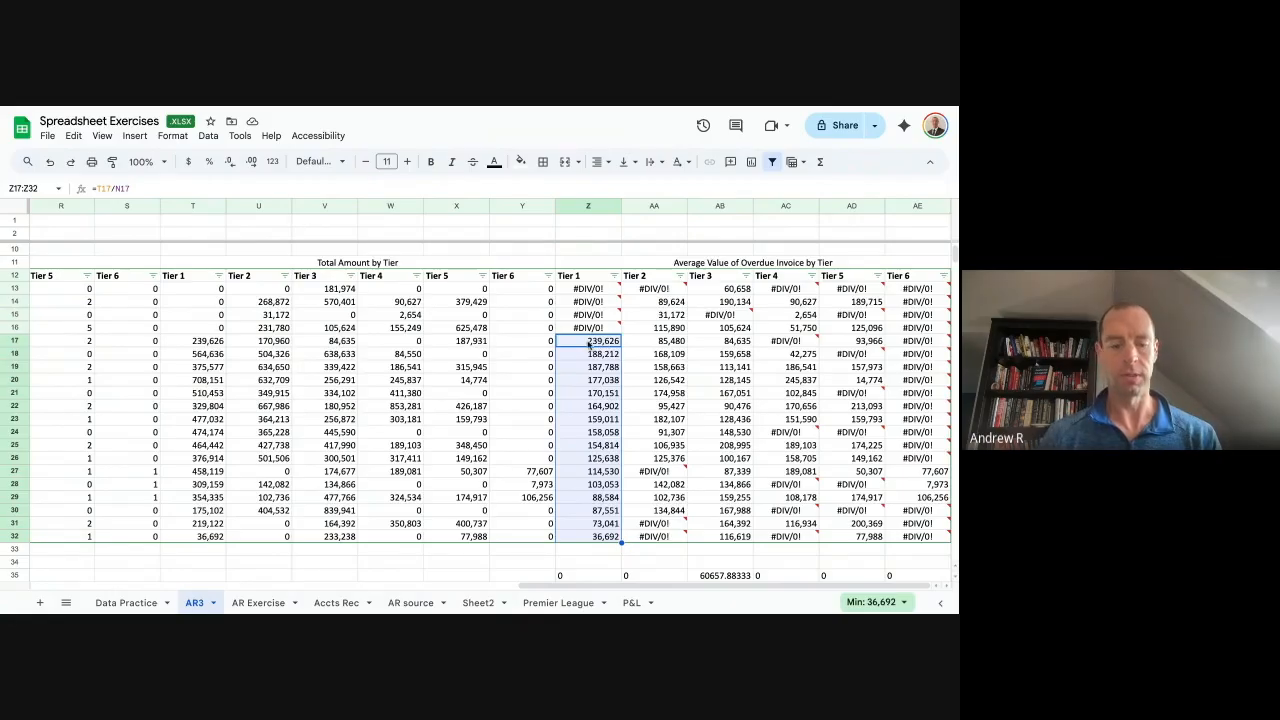
pyautogui.press('Left')
pyautogui.press('Right')
pyautogui.press('Right')
pyautogui.press('Left')
pyautogui.press('Left')
pyautogui.press('Left')
pyautogui.press('Left')
pyautogui.press('Left')
pyautogui.press('Left')
pyautogui.press('Left')
pyautogui.press('Left')
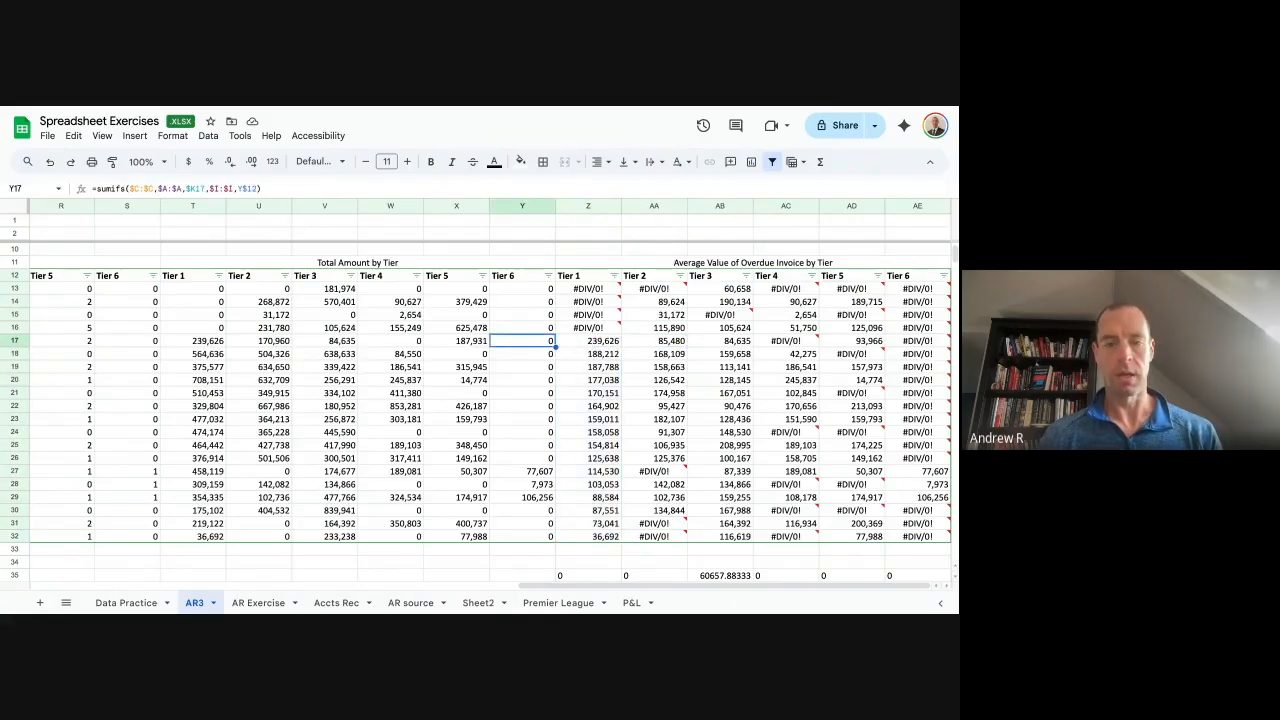
pyautogui.press('Left')
pyautogui.press('Left')
pyautogui.press('Left')
pyautogui.press('Left')
pyautogui.press('Left')
pyautogui.press('Left')
pyautogui.press('Left')
pyautogui.press('Left')
pyautogui.press('Left')
pyautogui.press('Left')
pyautogui.press('Left')
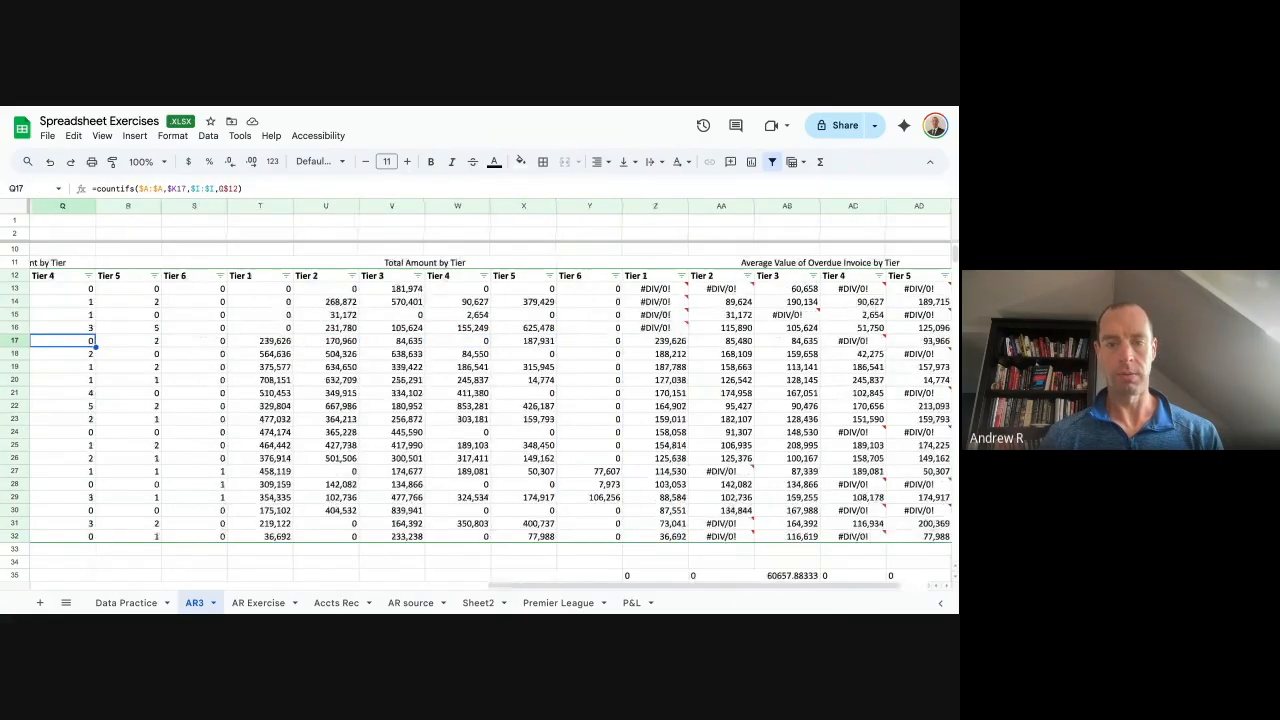
pyautogui.press('Right')
pyautogui.press('Right')
pyautogui.press('Right')
pyautogui.press('Right')
pyautogui.press('Right')
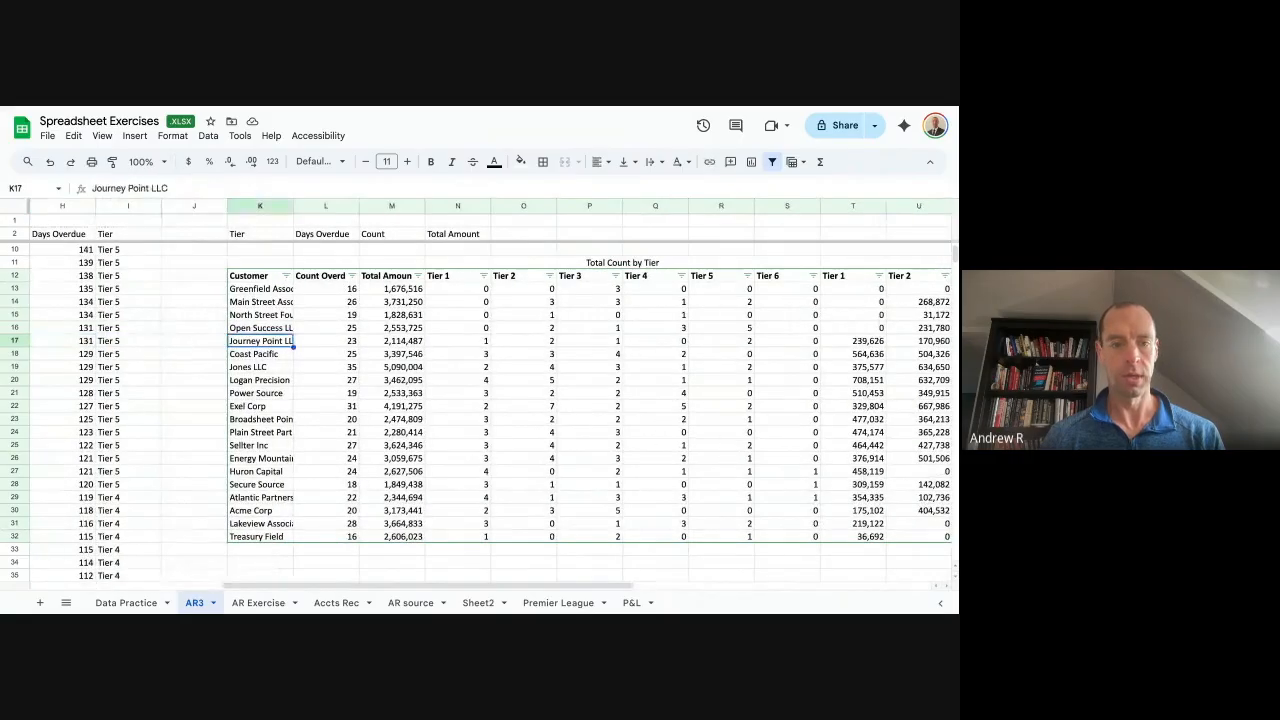
pyautogui.click(418, 276)
pyautogui.click(358, 318)
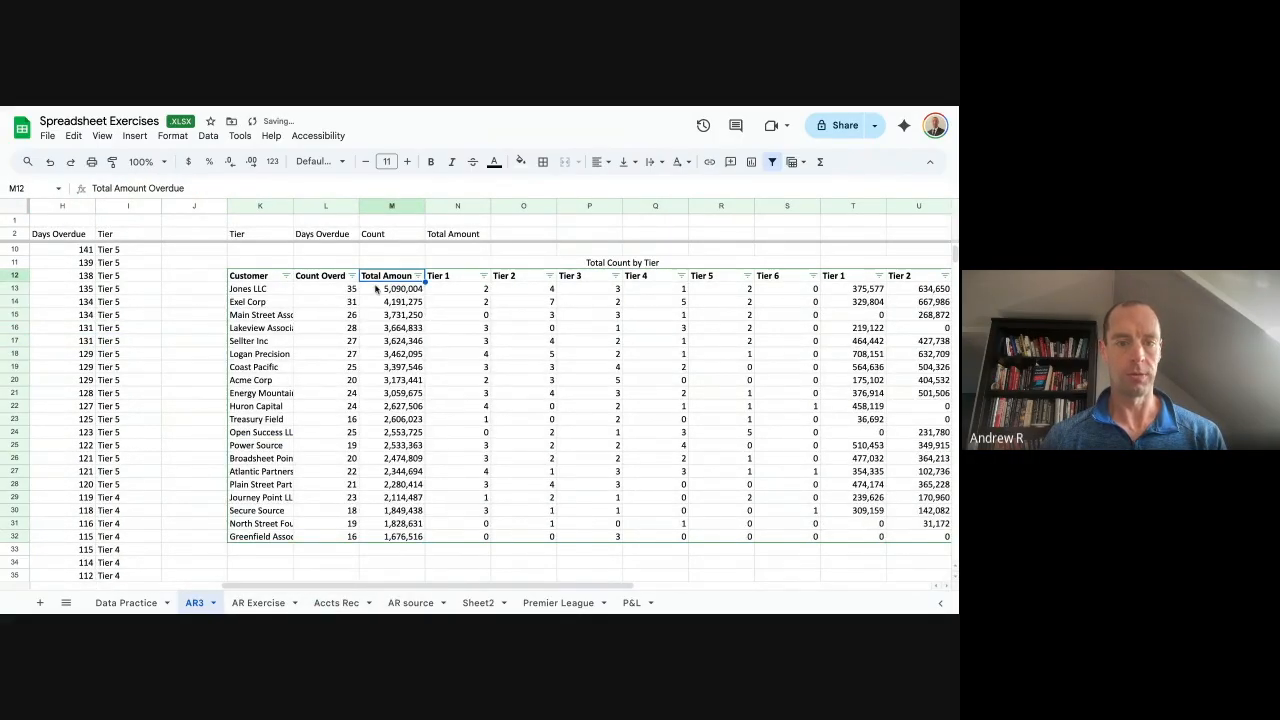
pyautogui.click(403, 292)
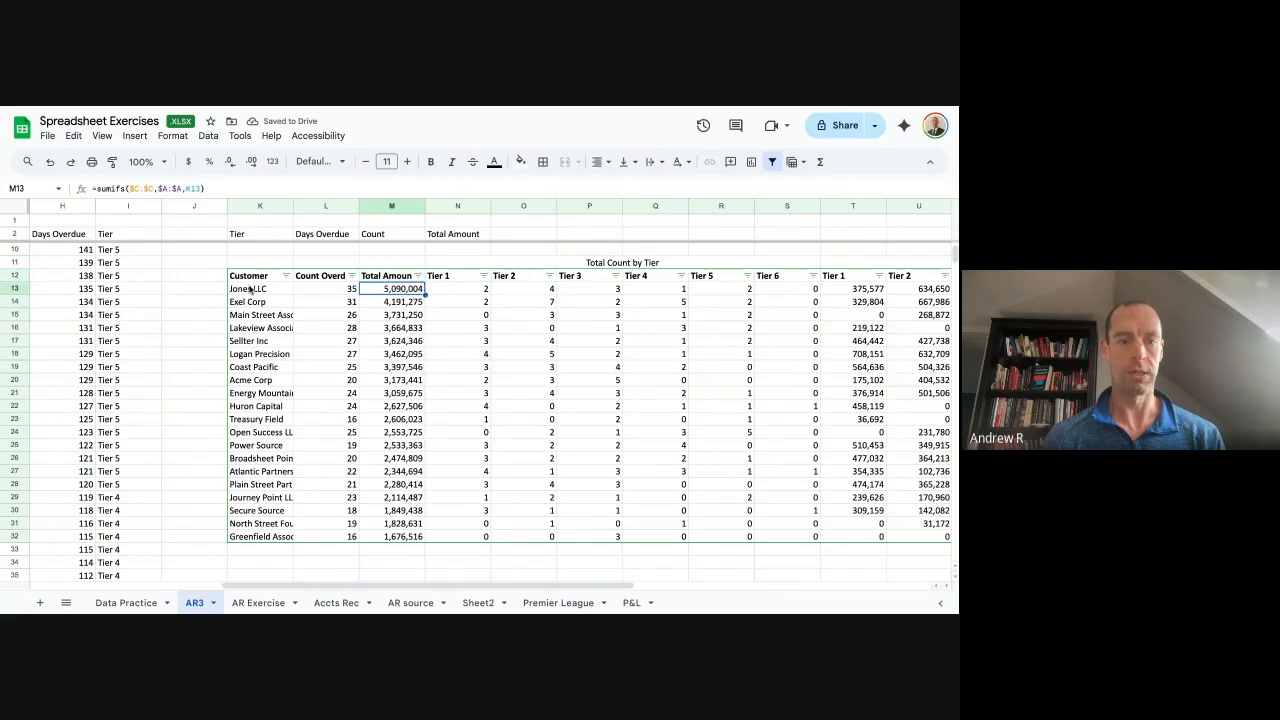
pyautogui.click(251, 290)
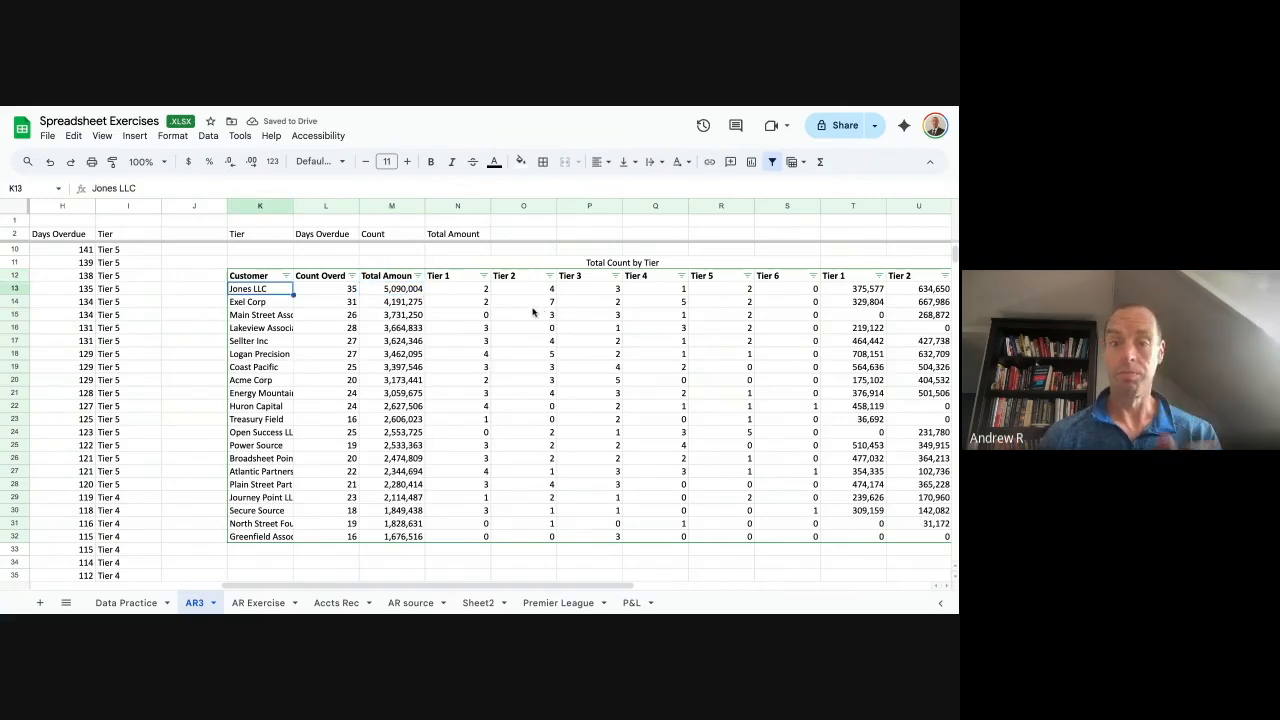
pyautogui.hscroll(10, 600, 320)
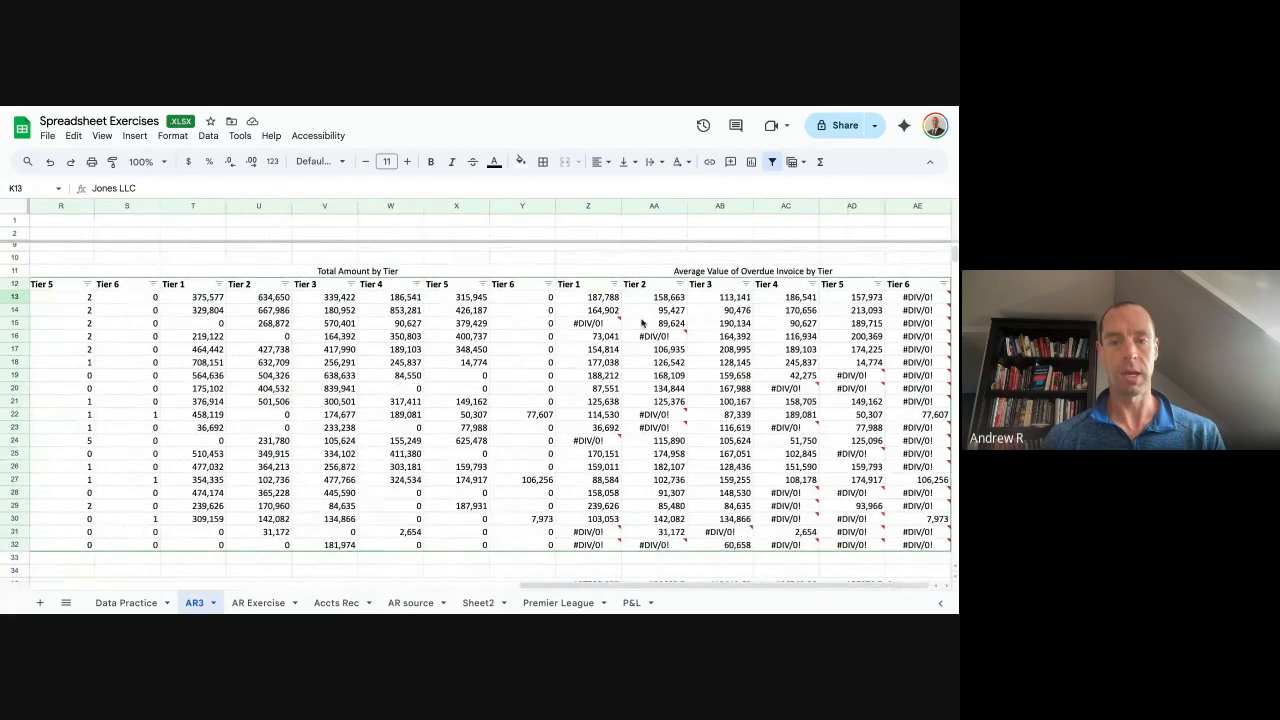
pyautogui.click(600, 298)
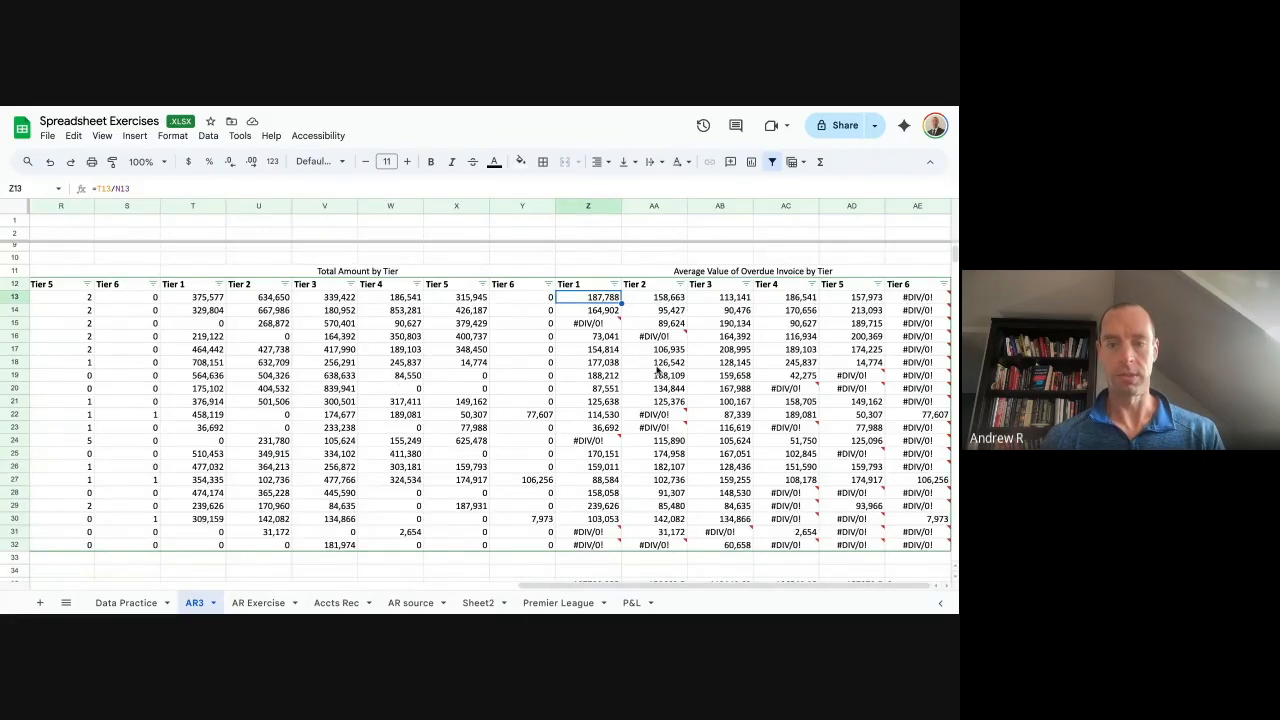
pyautogui.hscroll(-7, 606, 334)
pyautogui.scroll(1, 606, 334)
pyautogui.hscroll(-2, 560, 342)
pyautogui.scroll(-1, 560, 342)
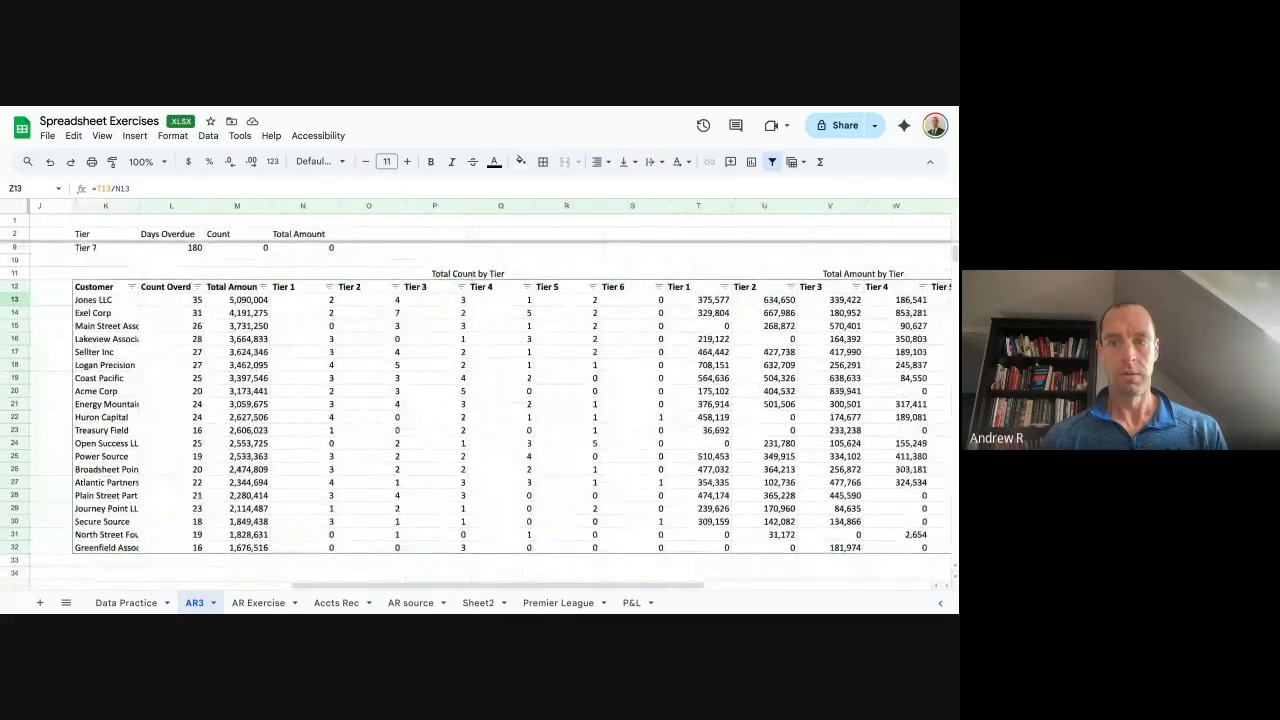
pyautogui.hscroll(8, 645, 297)
pyautogui.scroll(-2, 645, 297)
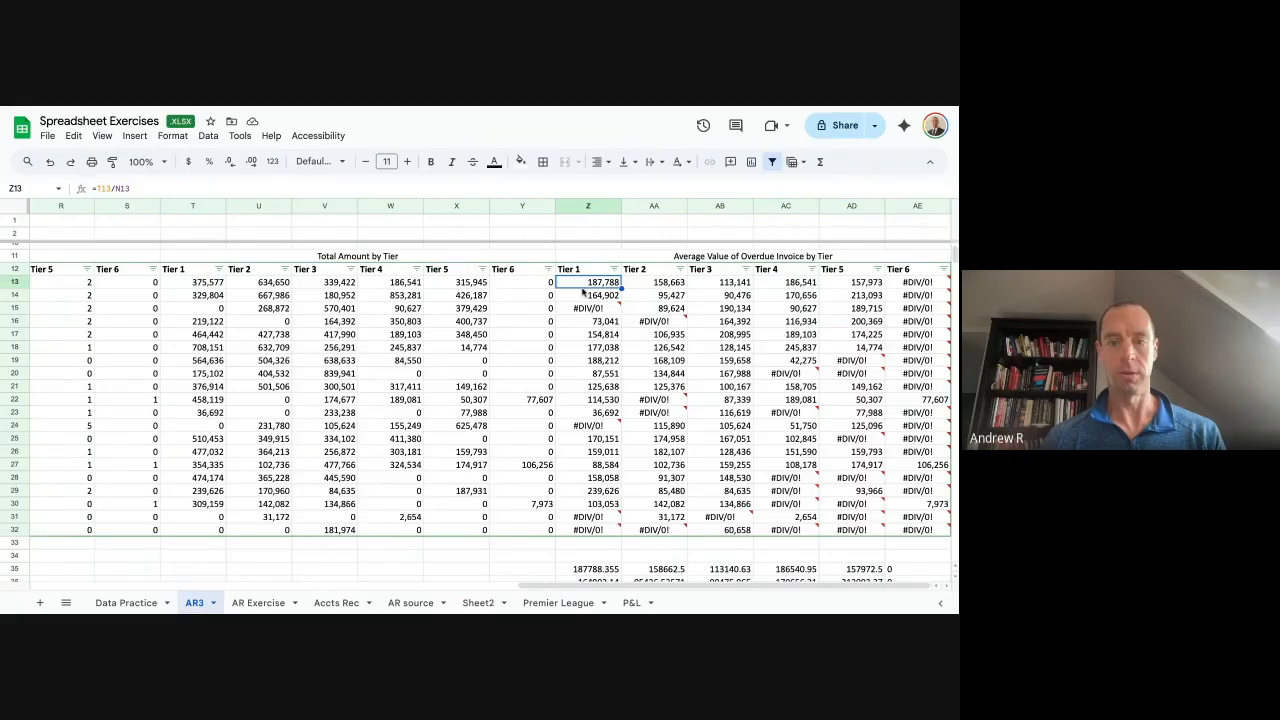
pyautogui.hscroll(-1, 584, 289)
pyautogui.hscroll(-6, 584, 289)
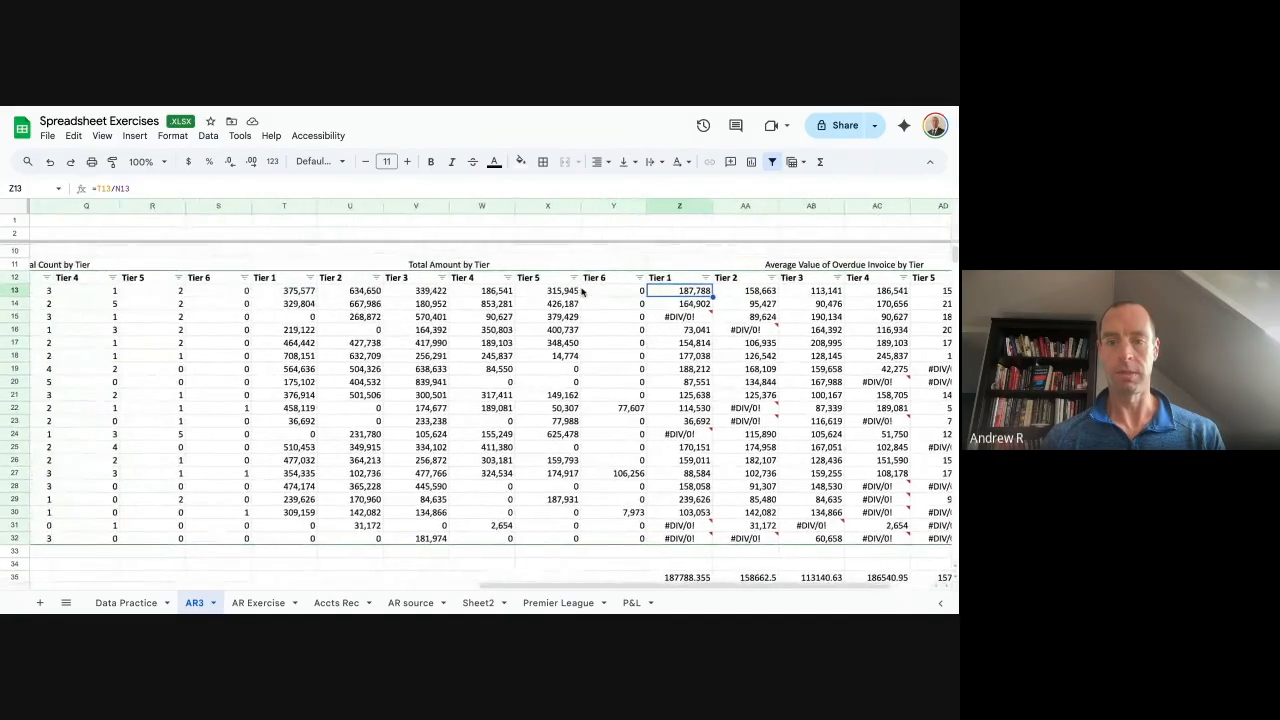
pyautogui.hscroll(-8, 584, 289)
pyautogui.hscroll(5, 584, 289)
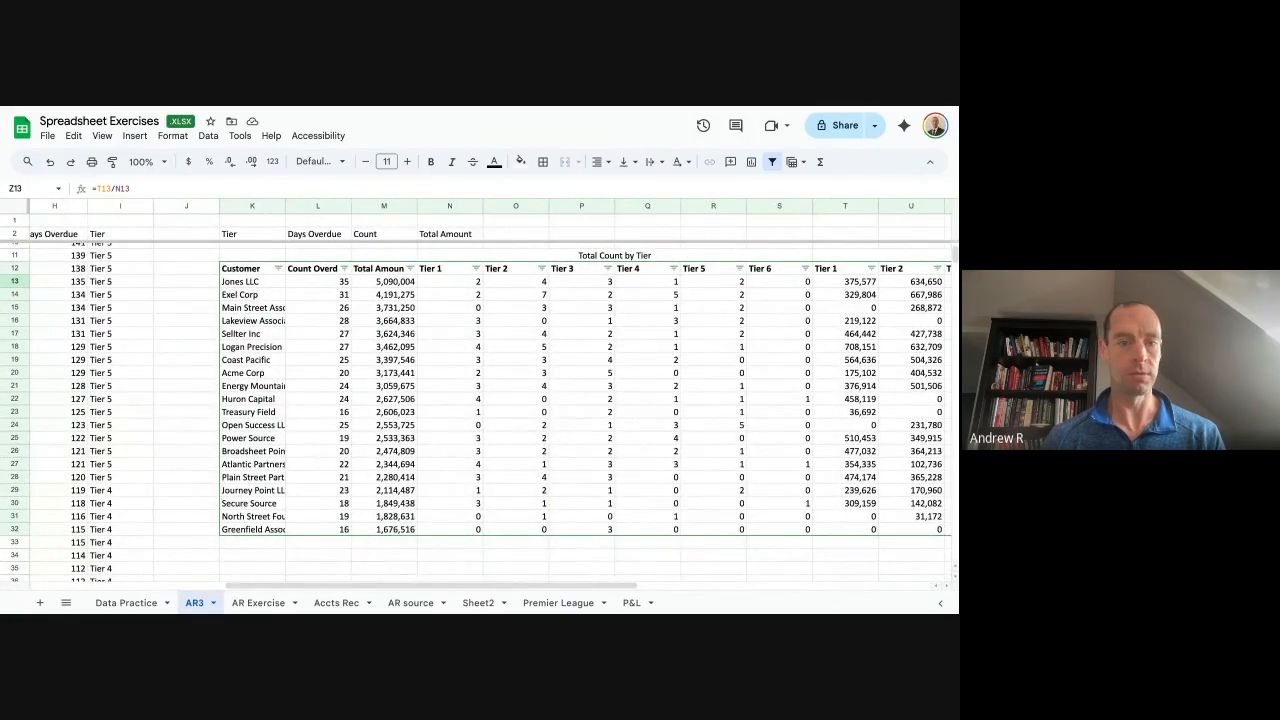
pyautogui.hscroll(2, 584, 289)
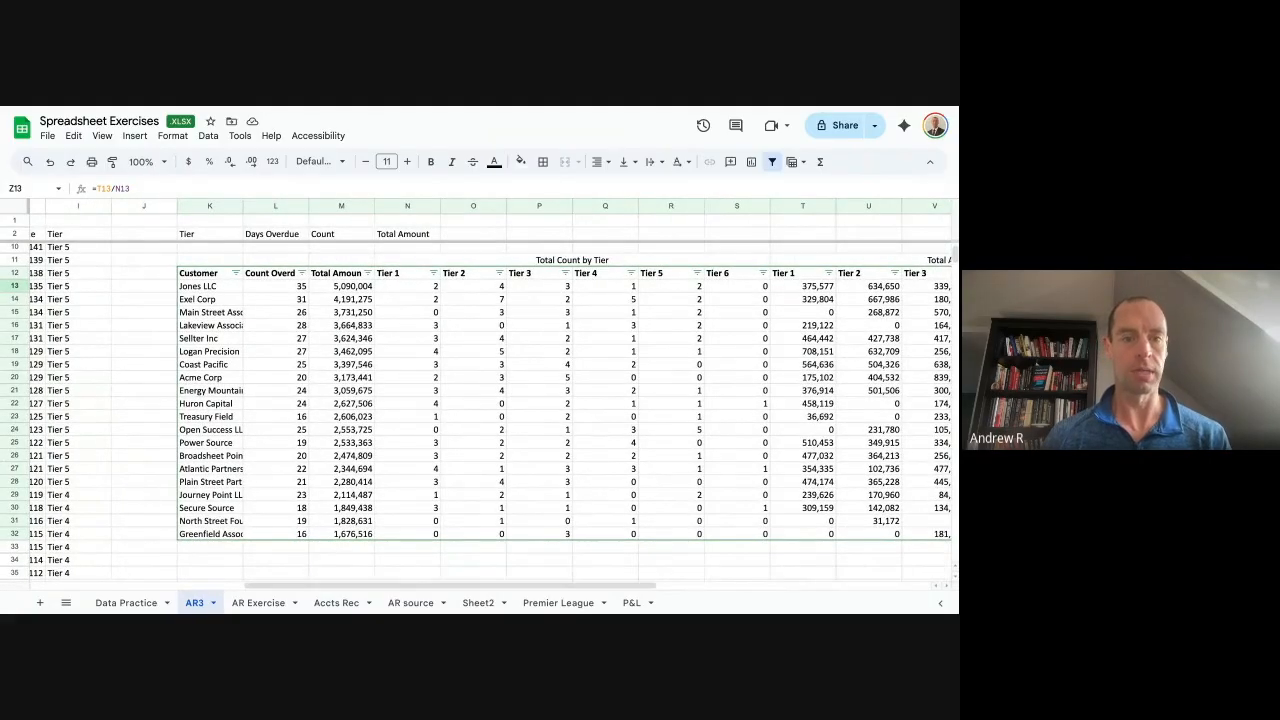
pyautogui.click(355, 288)
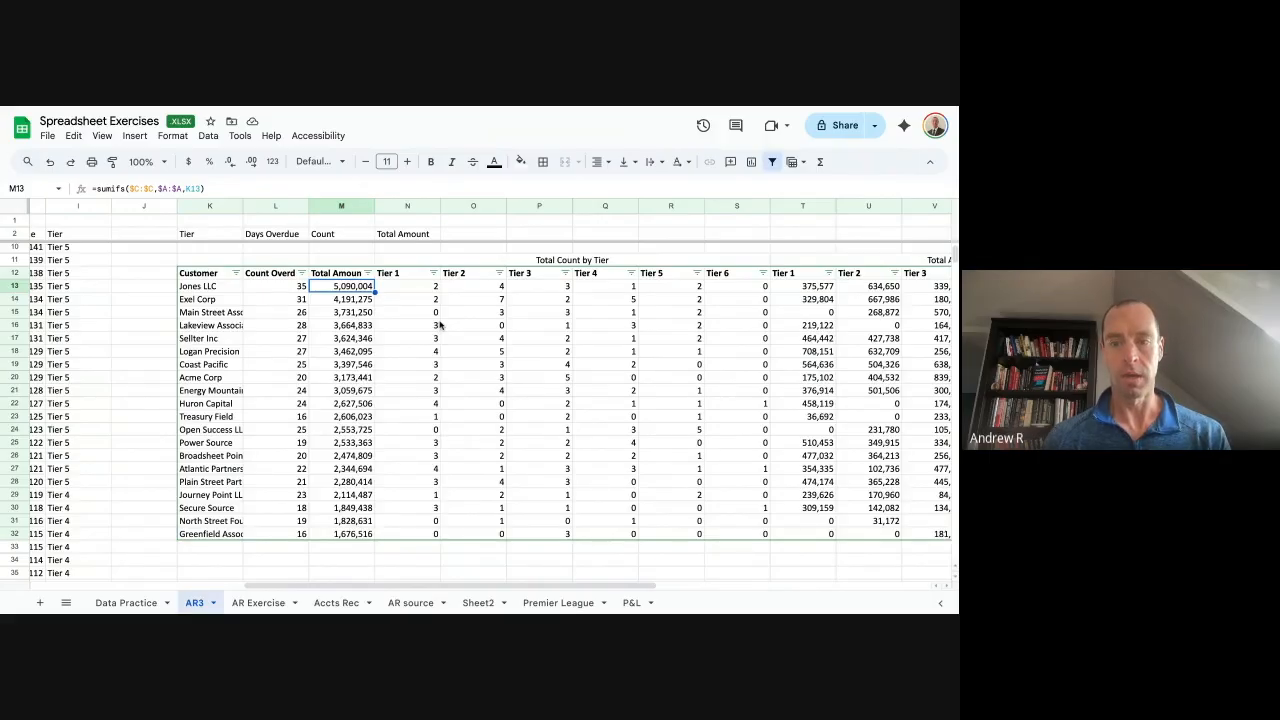
pyautogui.scroll(3, 440, 325)
pyautogui.hscroll(-1, 440, 325)
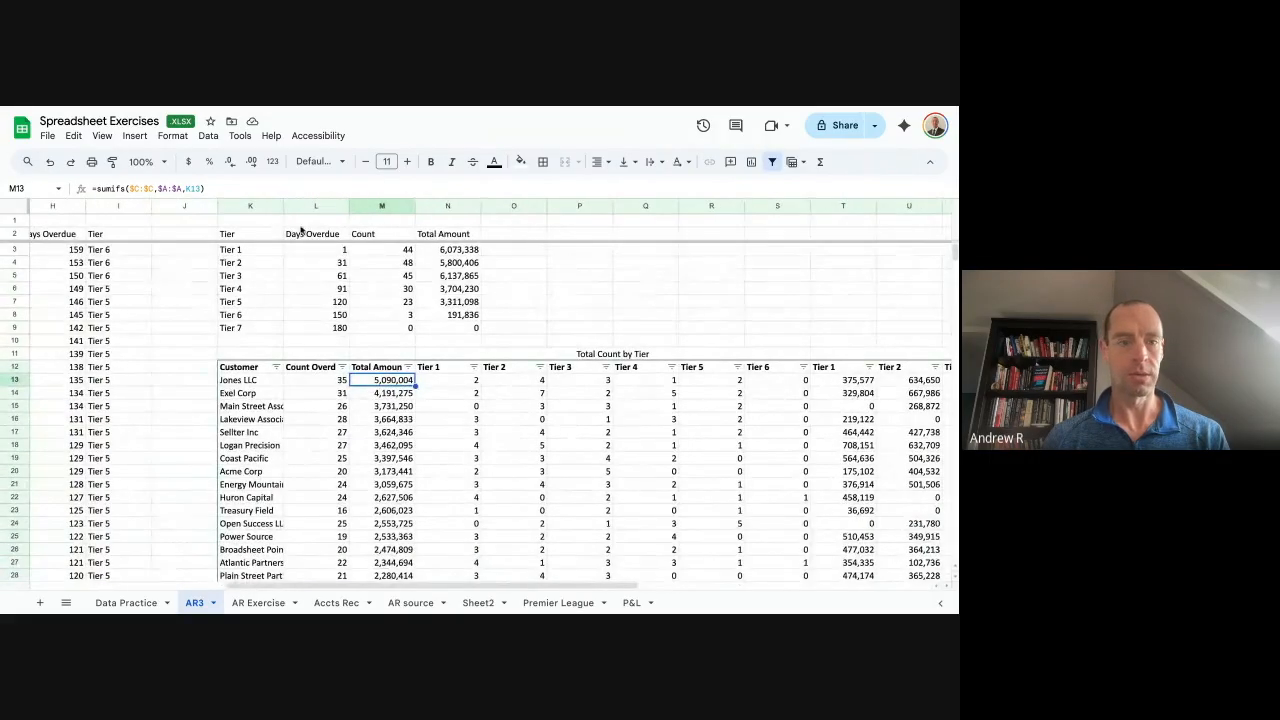
# Select the tier summary K2:N8 and insert a column chart from it.
pyautogui.moveTo(243, 236); pyautogui.dragTo(248, 335)
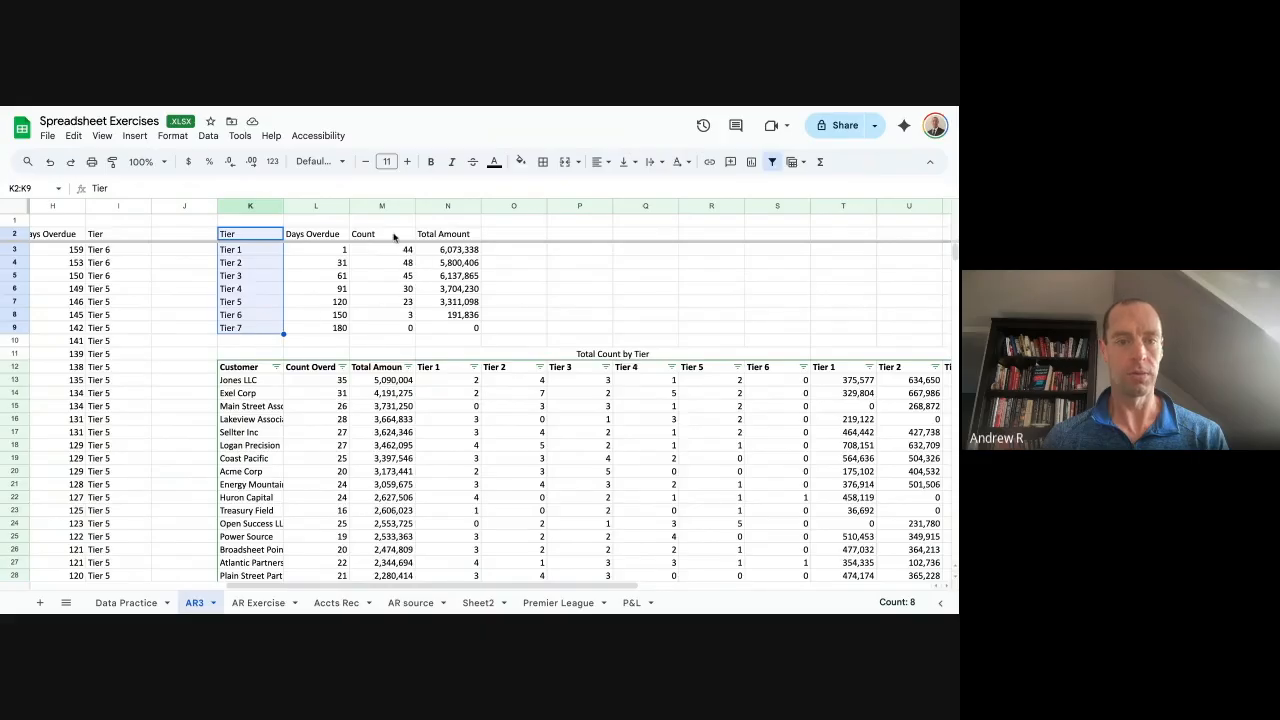
pyautogui.moveTo(382, 240); pyautogui.dragTo(466, 328)
pyautogui.click(256, 230)
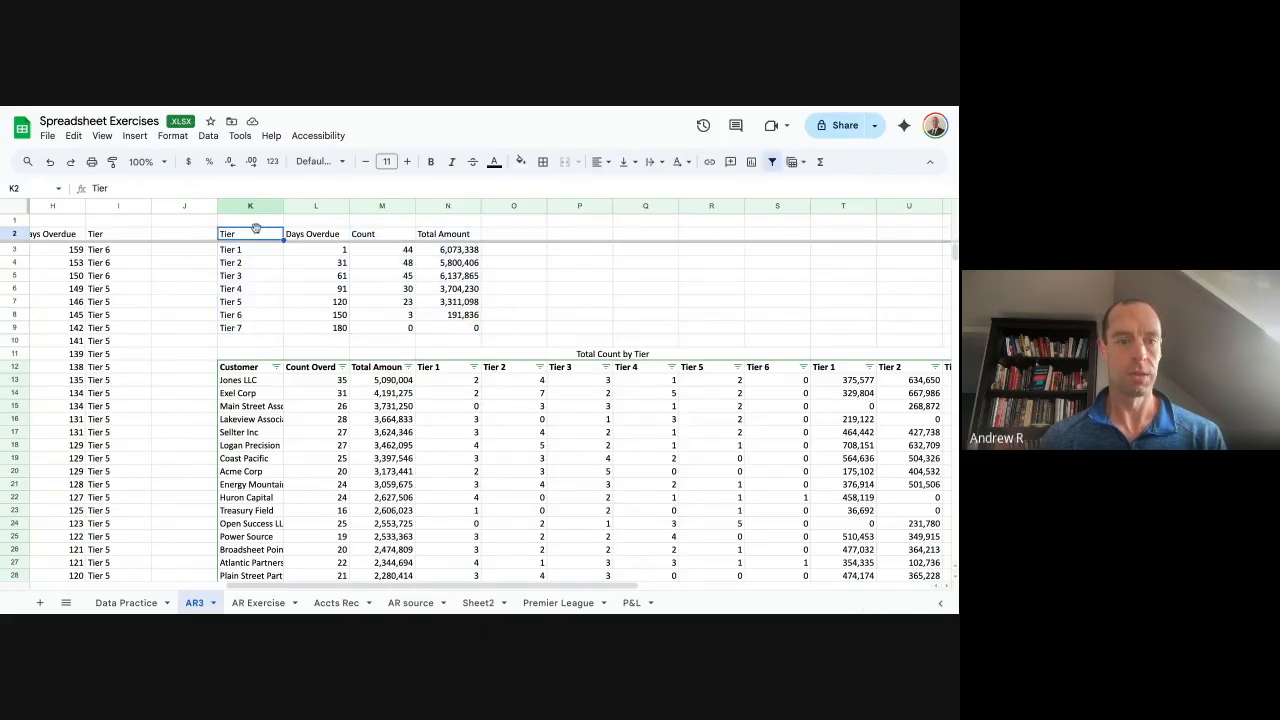
pyautogui.moveTo(250, 234); pyautogui.dragTo(459, 315)
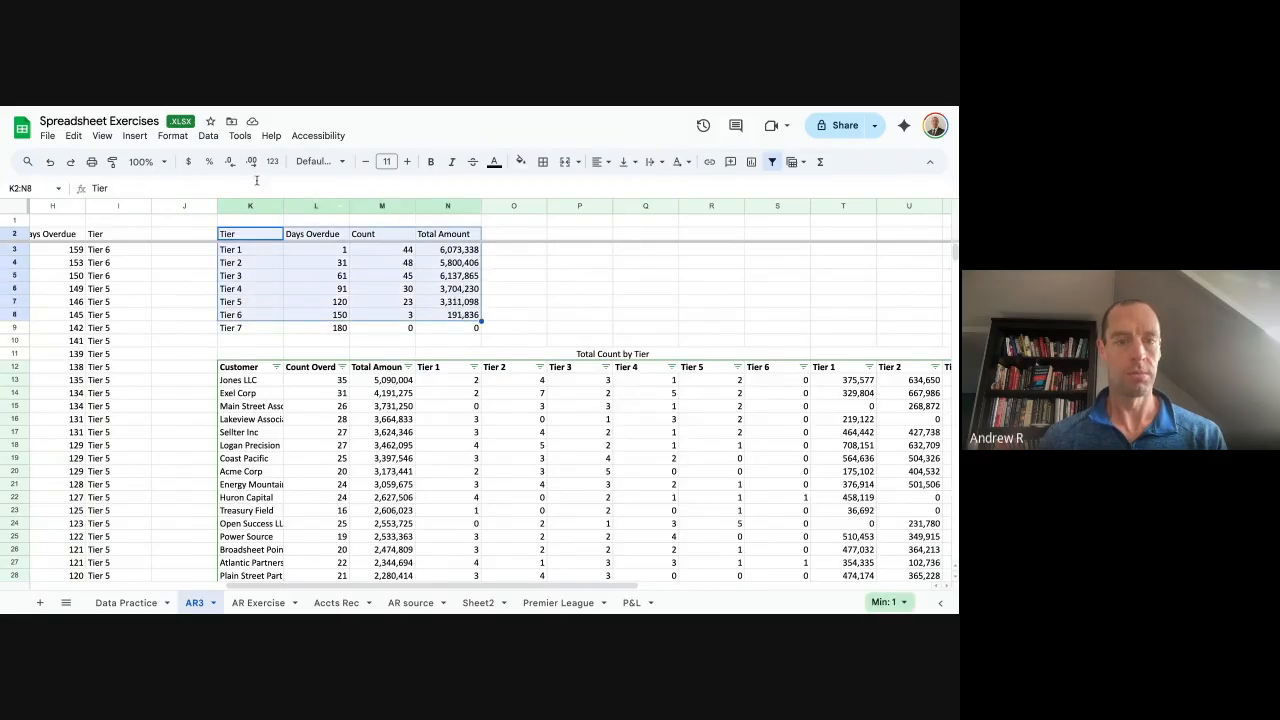
pyautogui.click(134, 135)
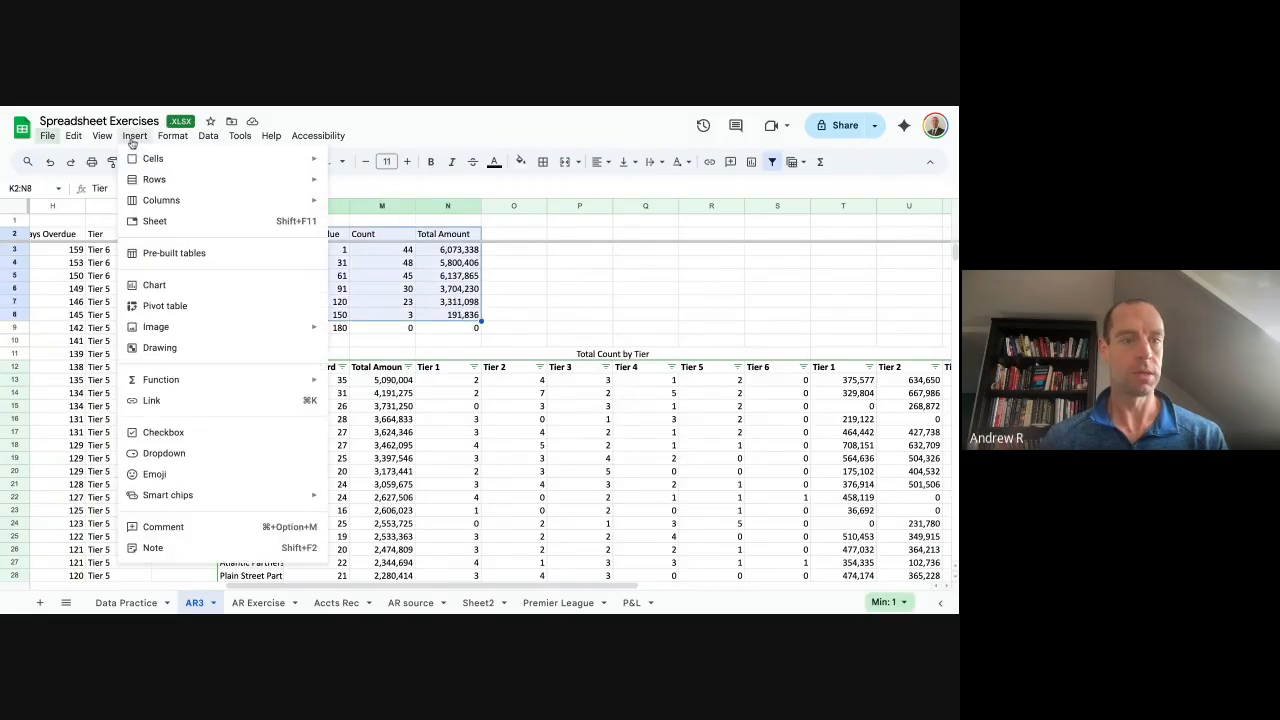
pyautogui.click(193, 289)
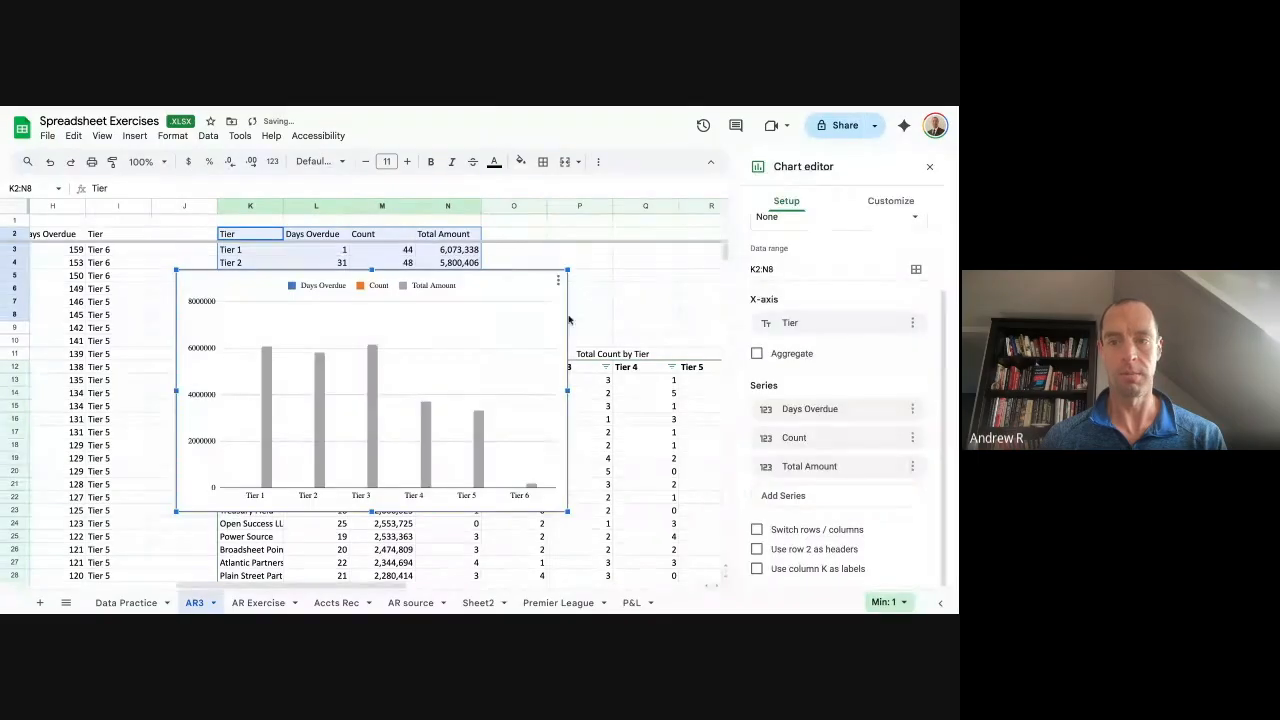
pyautogui.click(785, 253)
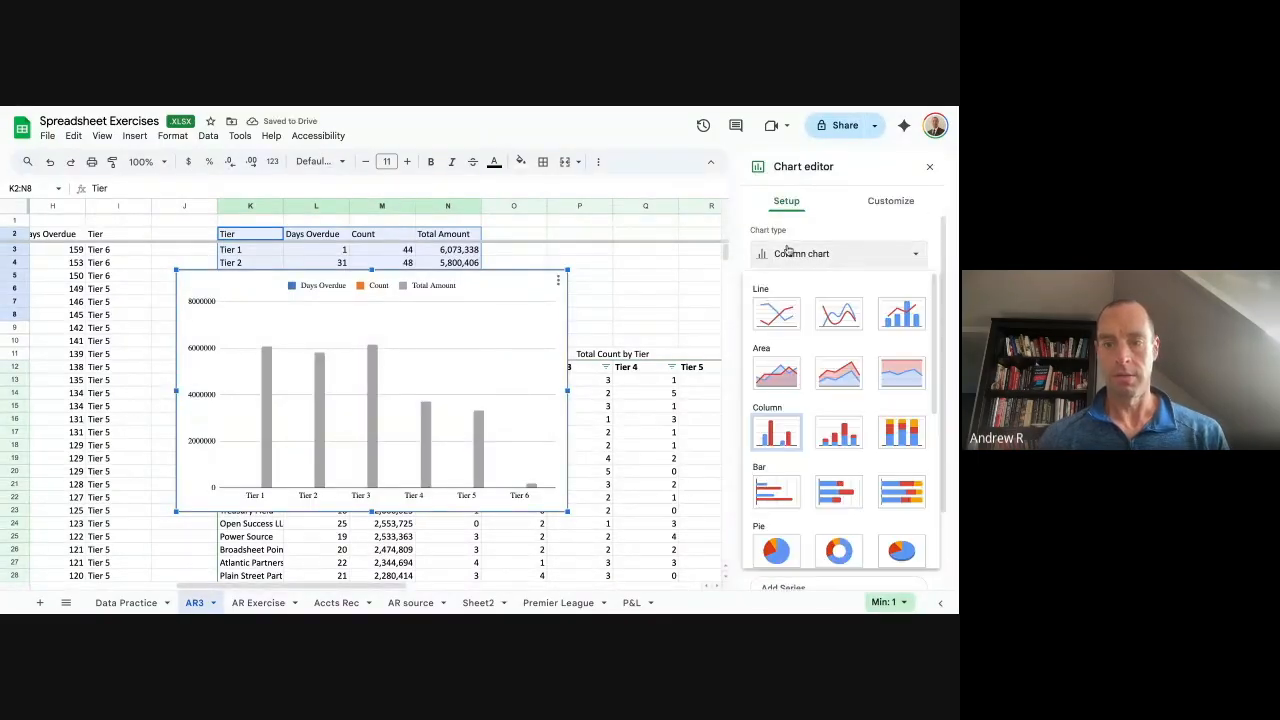
pyautogui.click(780, 443)
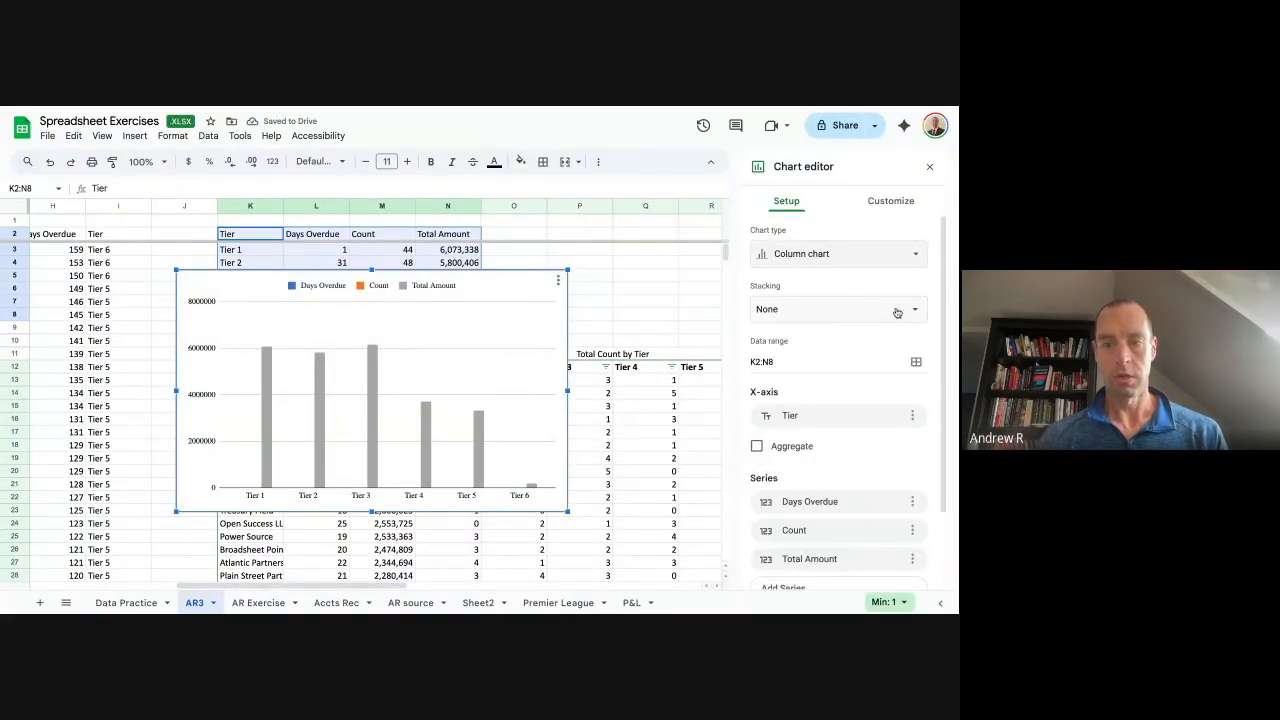
# Remove the Days Overdue series, using row 2 as headers and column K as labels.
pyautogui.scroll(-2, 856, 359)
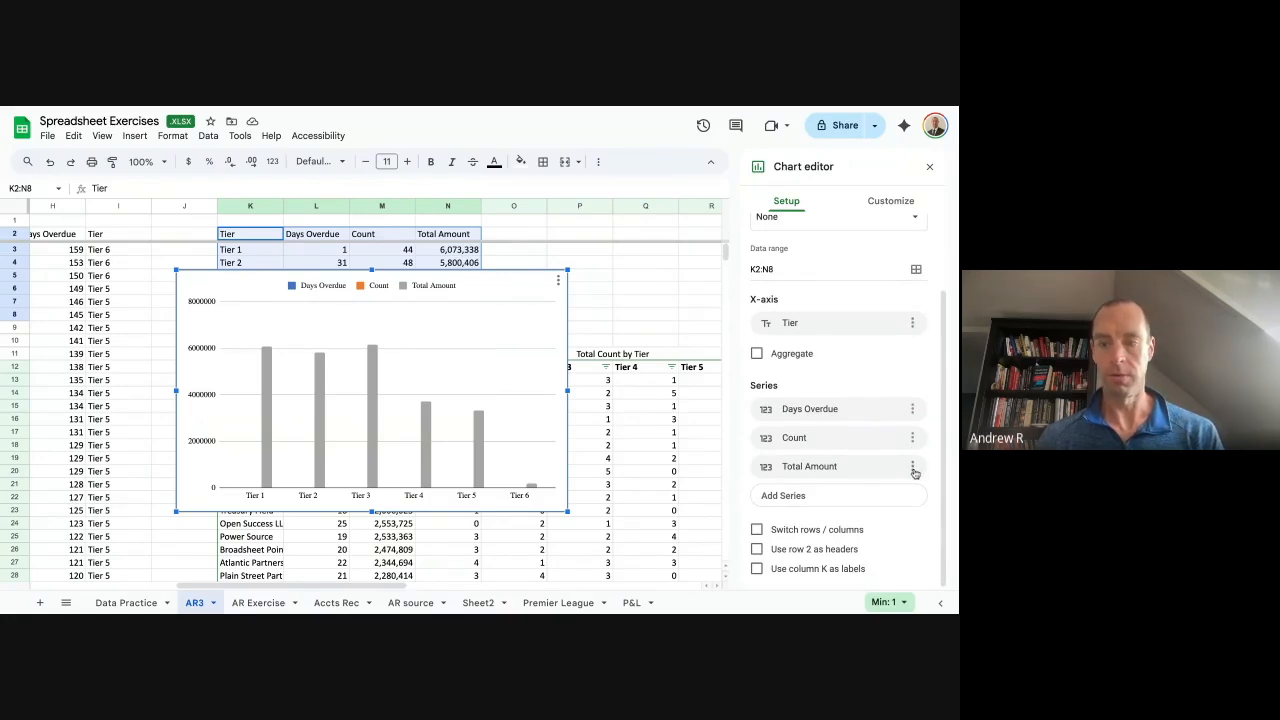
pyautogui.click(912, 413)
pyautogui.click(872, 436)
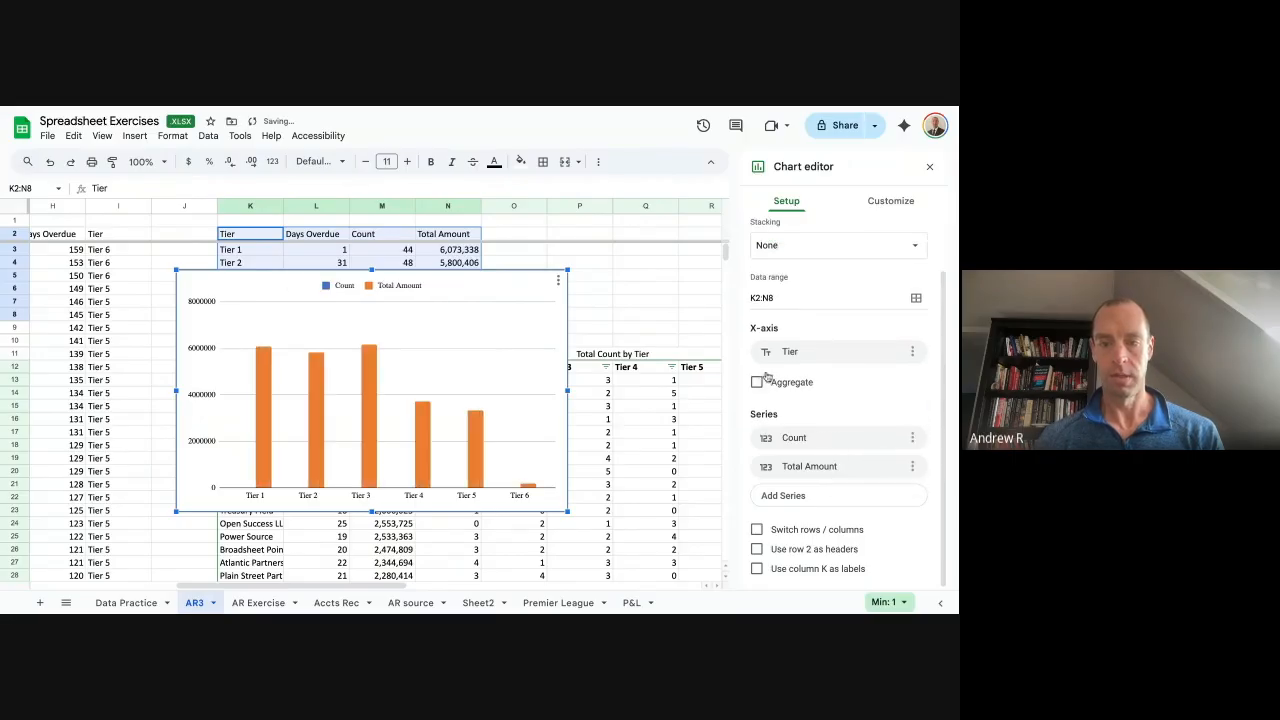
pyautogui.click(815, 556)
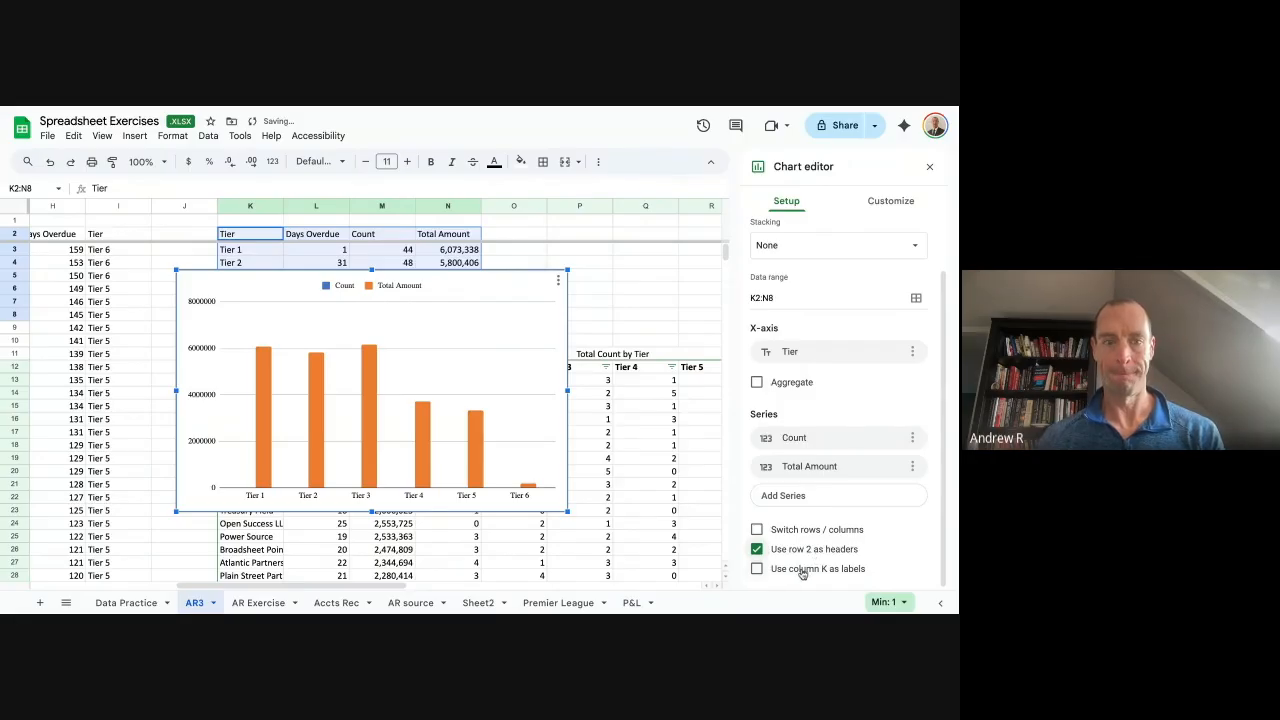
pyautogui.click(802, 571)
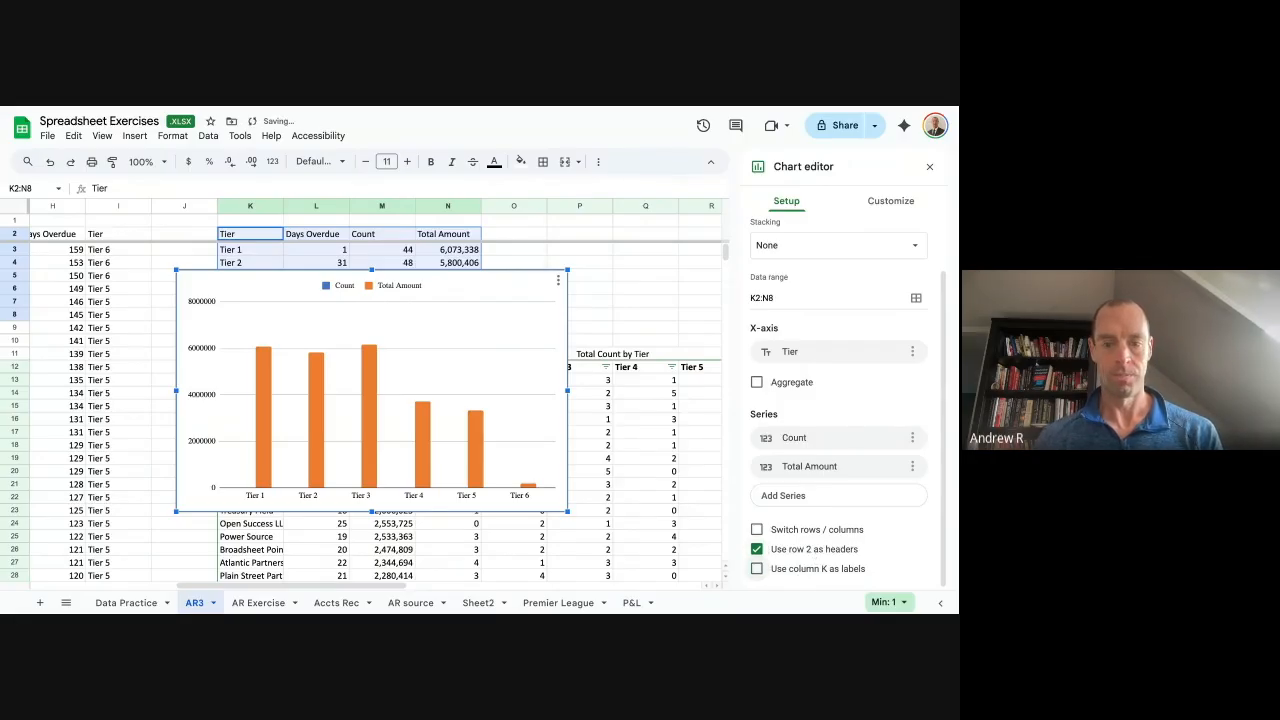
pyautogui.click(890, 201)
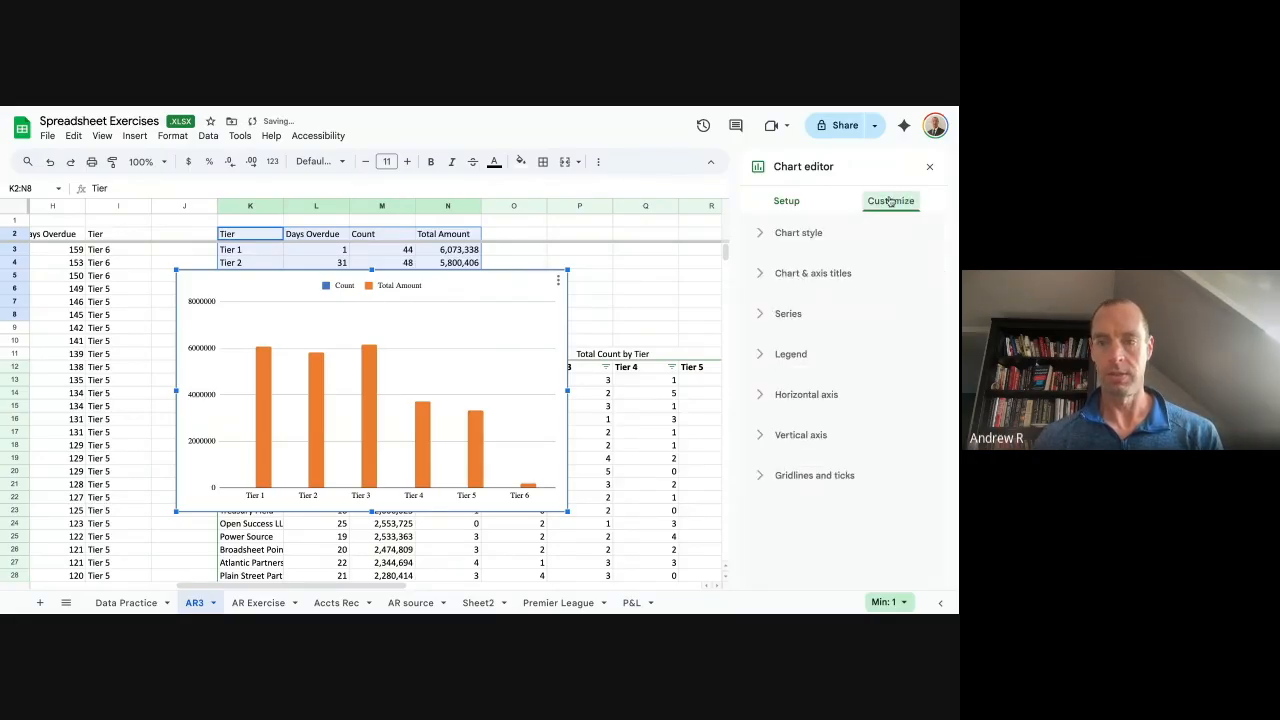
pyautogui.click(790, 314)
# Put the Count series on the right axis.
pyautogui.click(817, 358)
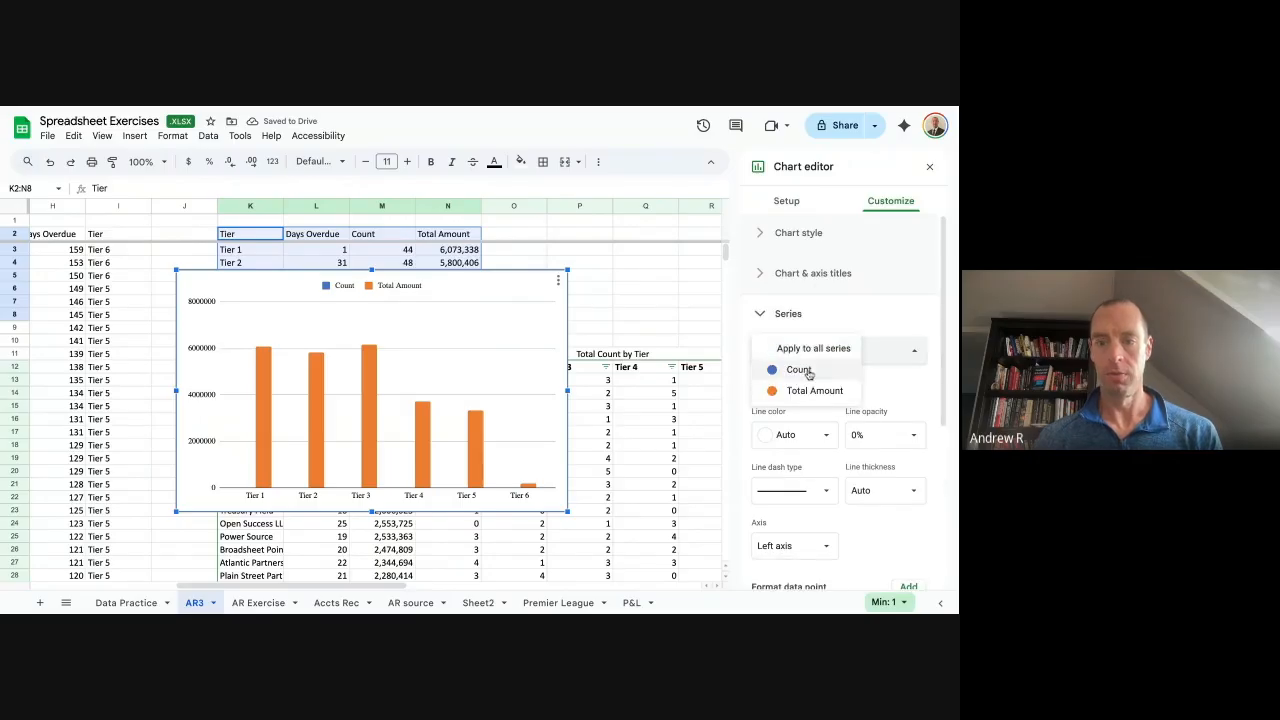
pyautogui.click(805, 374)
pyautogui.scroll(-4, 830, 400)
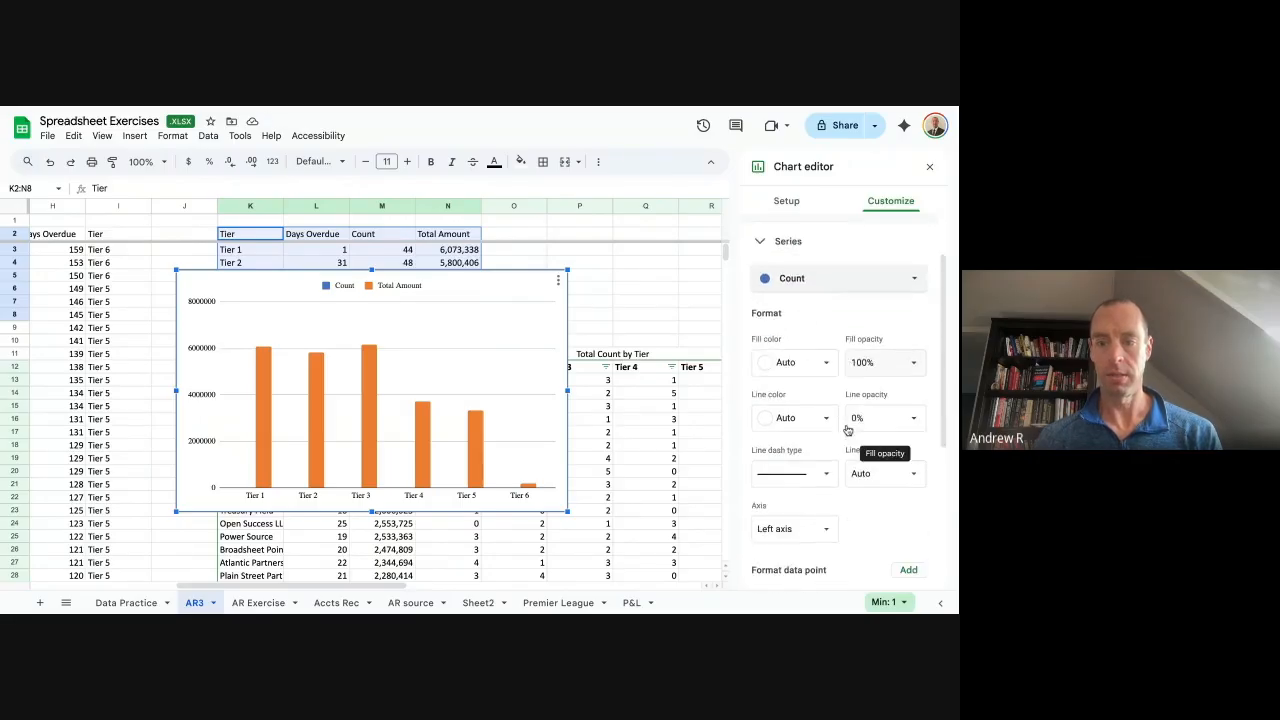
pyautogui.click(780, 410)
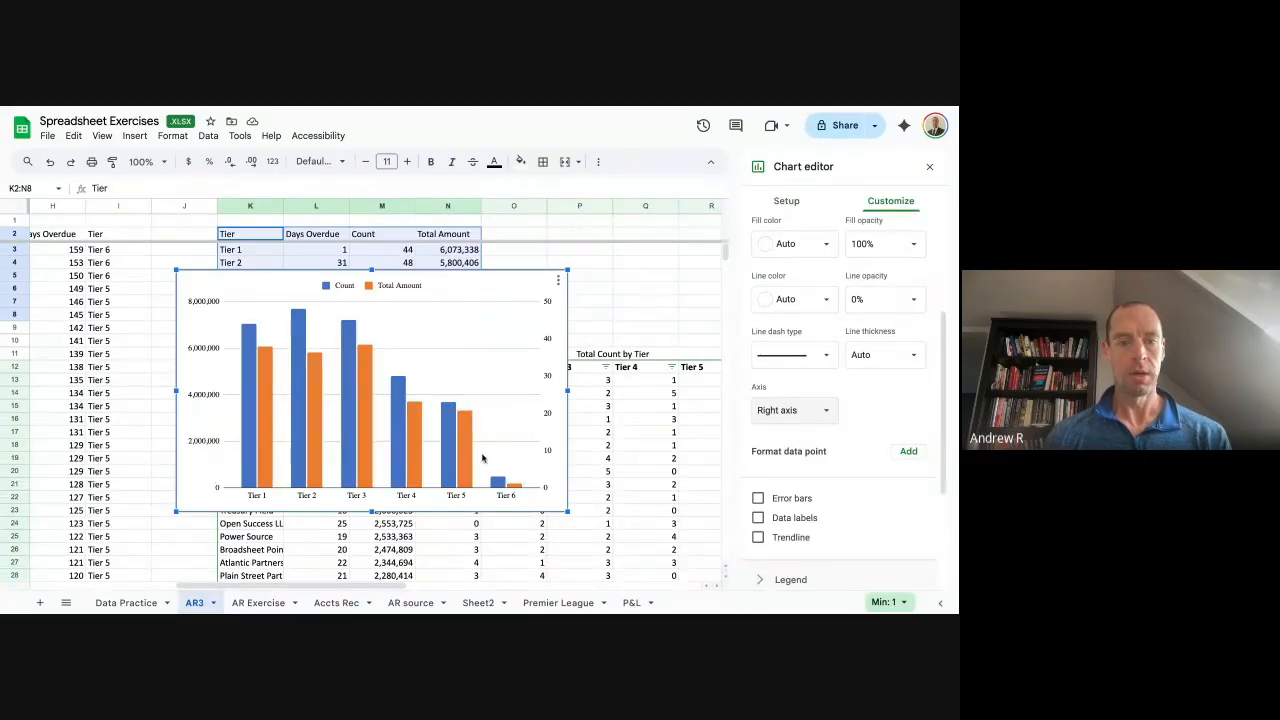
# Move the chart to the right of the tables and close the Chart editor.
pyautogui.moveTo(456, 290); pyautogui.dragTo(781, 264)
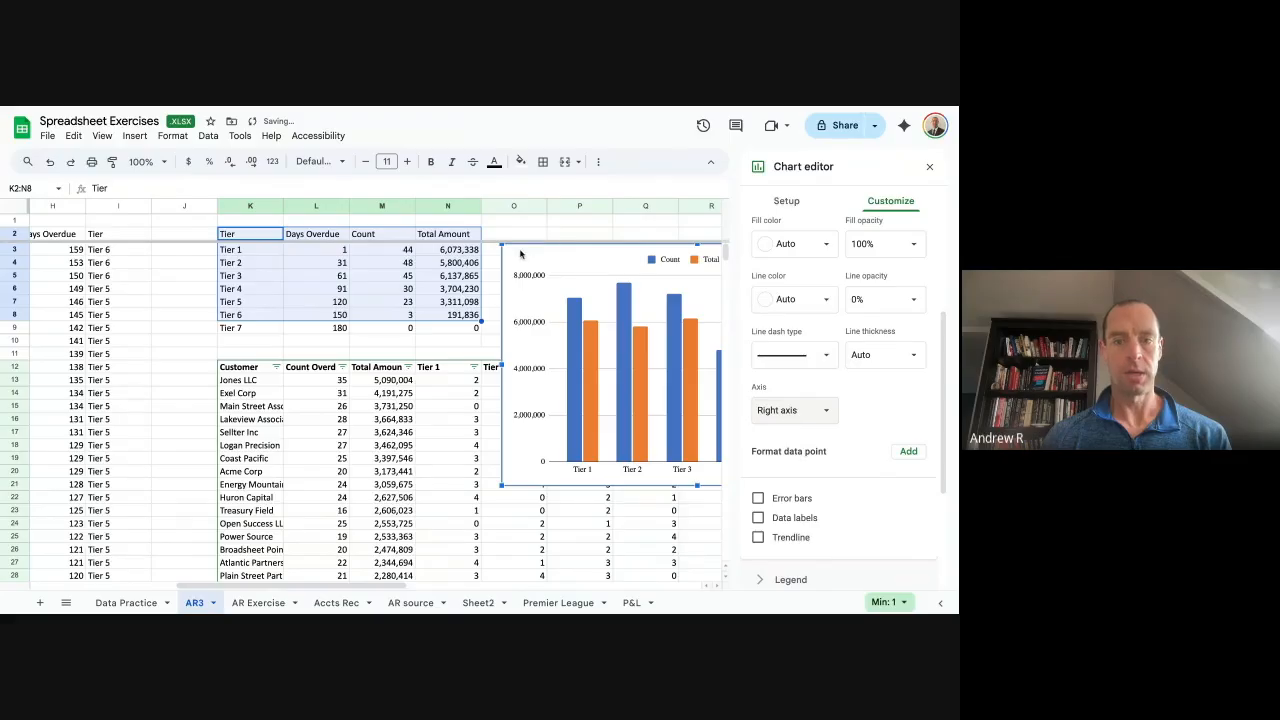
pyautogui.moveTo(521, 252); pyautogui.dragTo(749, 305)
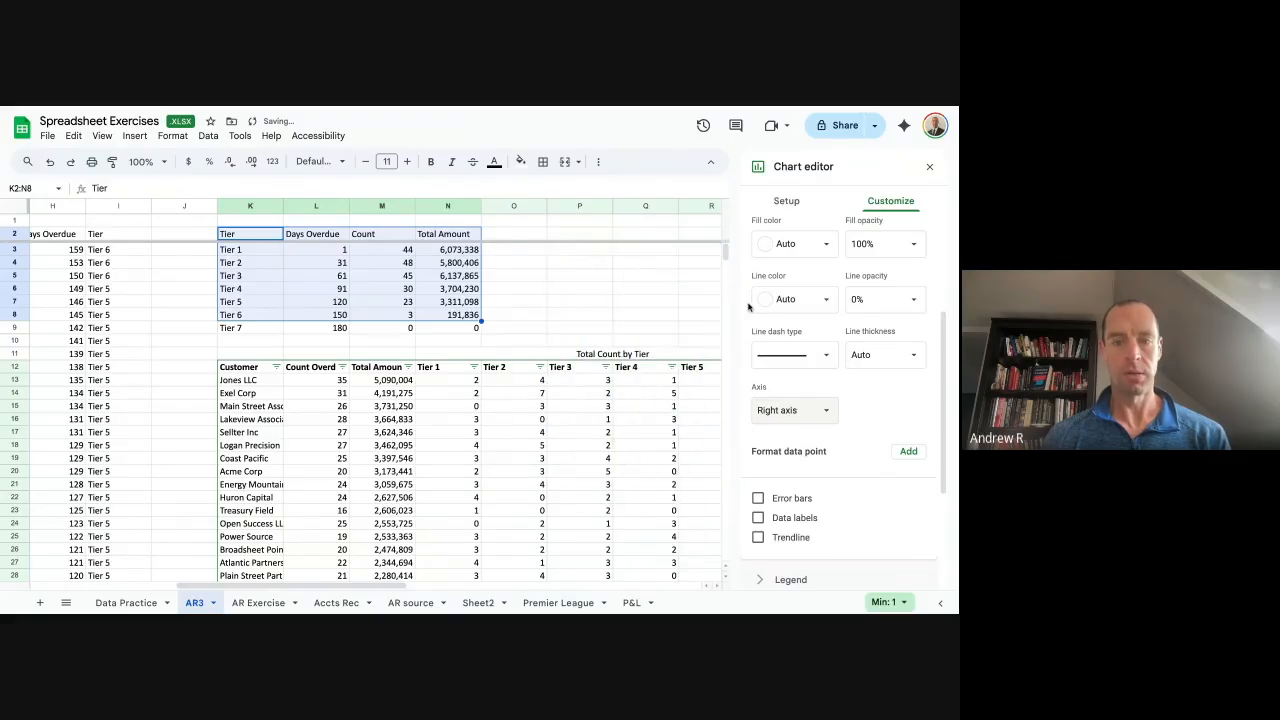
pyautogui.click(929, 166)
pyautogui.click(576, 278)
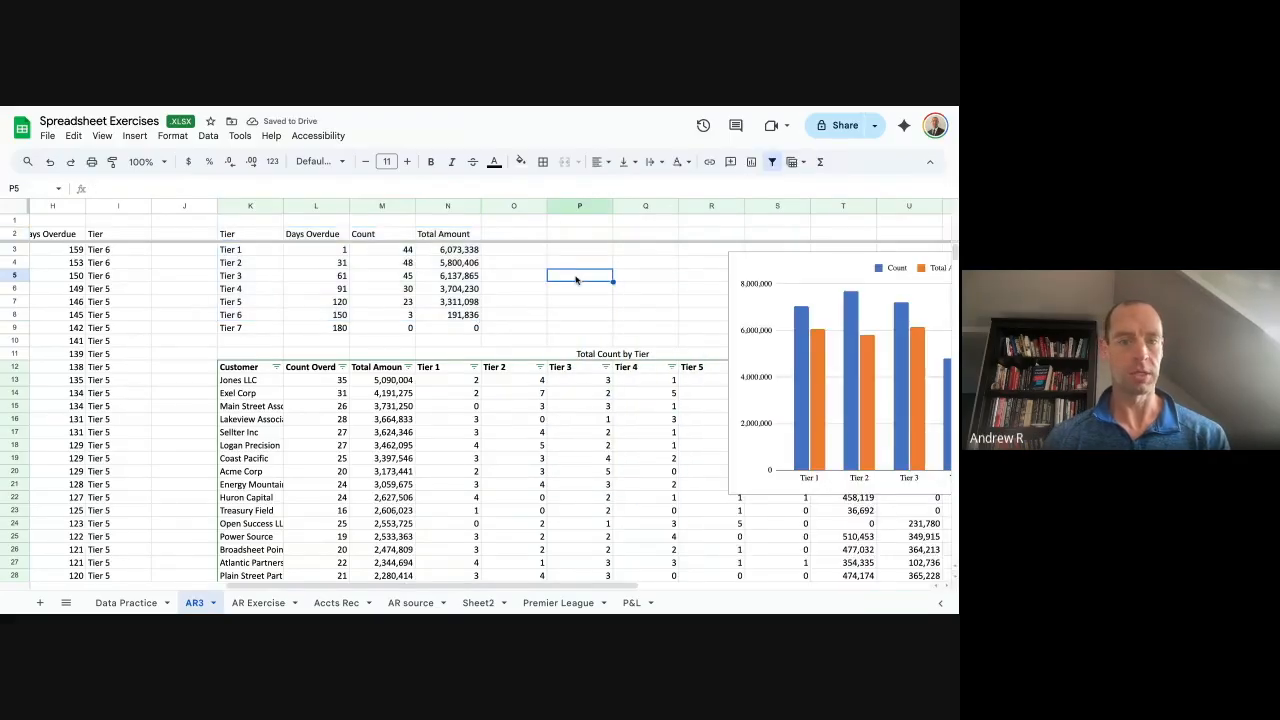